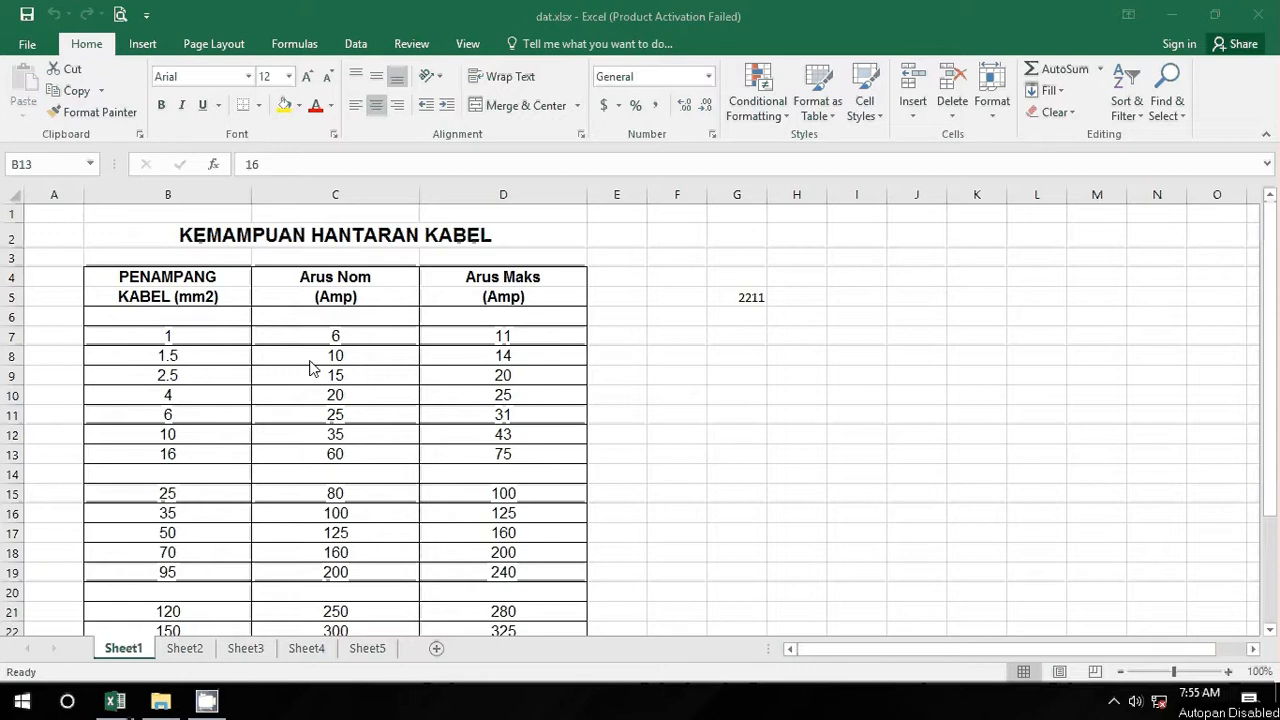
Step: Try to define the name 'luas' for B7:B27 with a comment; Excel rejects the duplicate name
{"action": "left_click", "coordinate": [203, 330]}
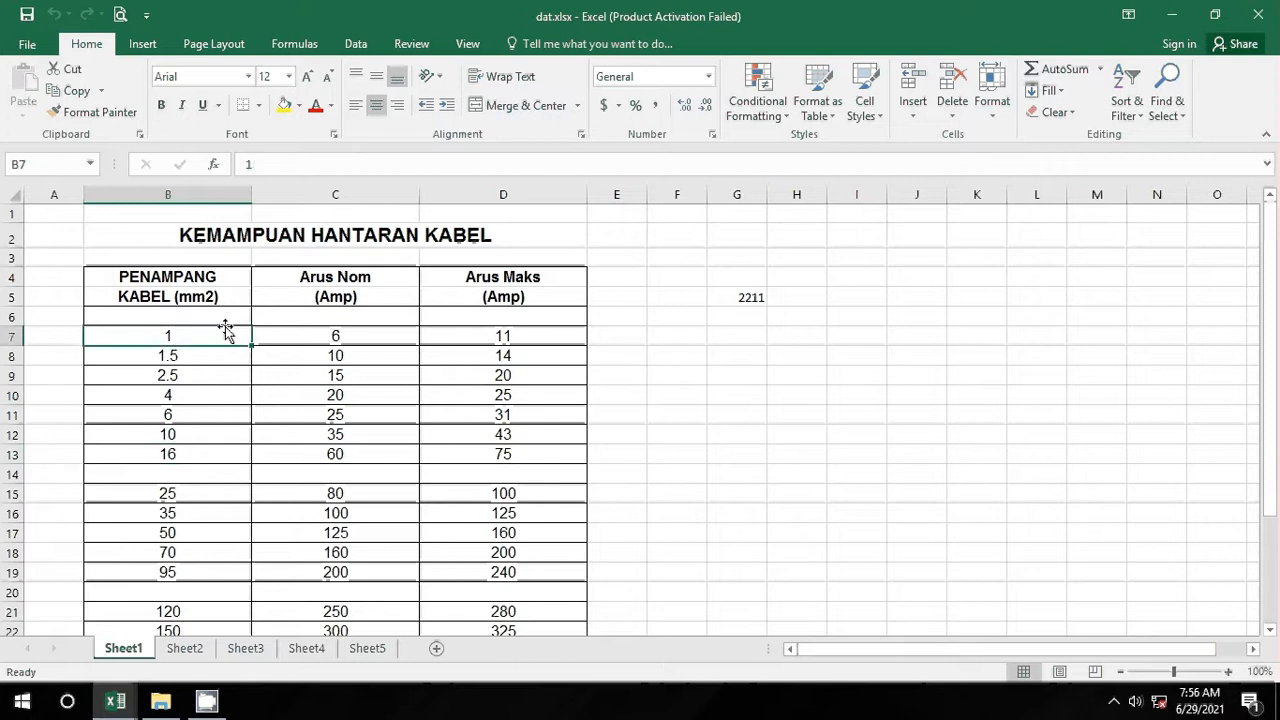
{"action": "left_click", "coordinate": [298, 44]}
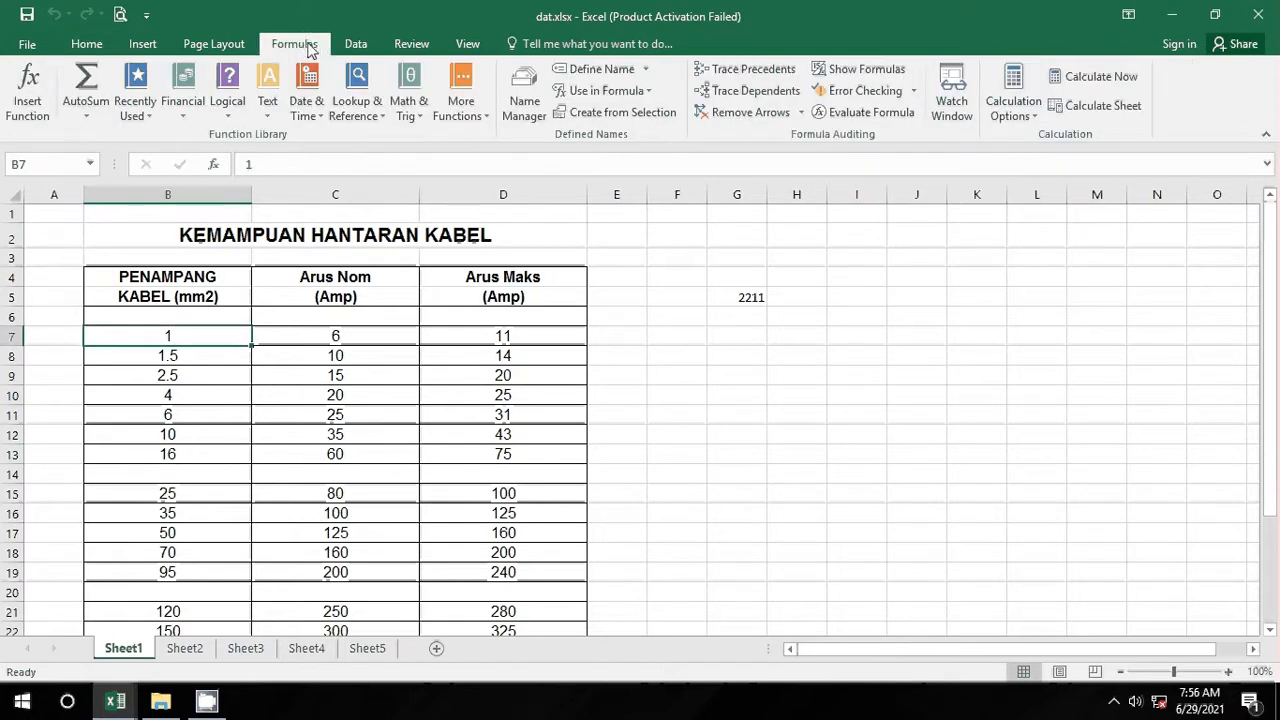
{"action": "left_click", "coordinate": [646, 70]}
{"action": "left_click", "coordinate": [613, 93]}
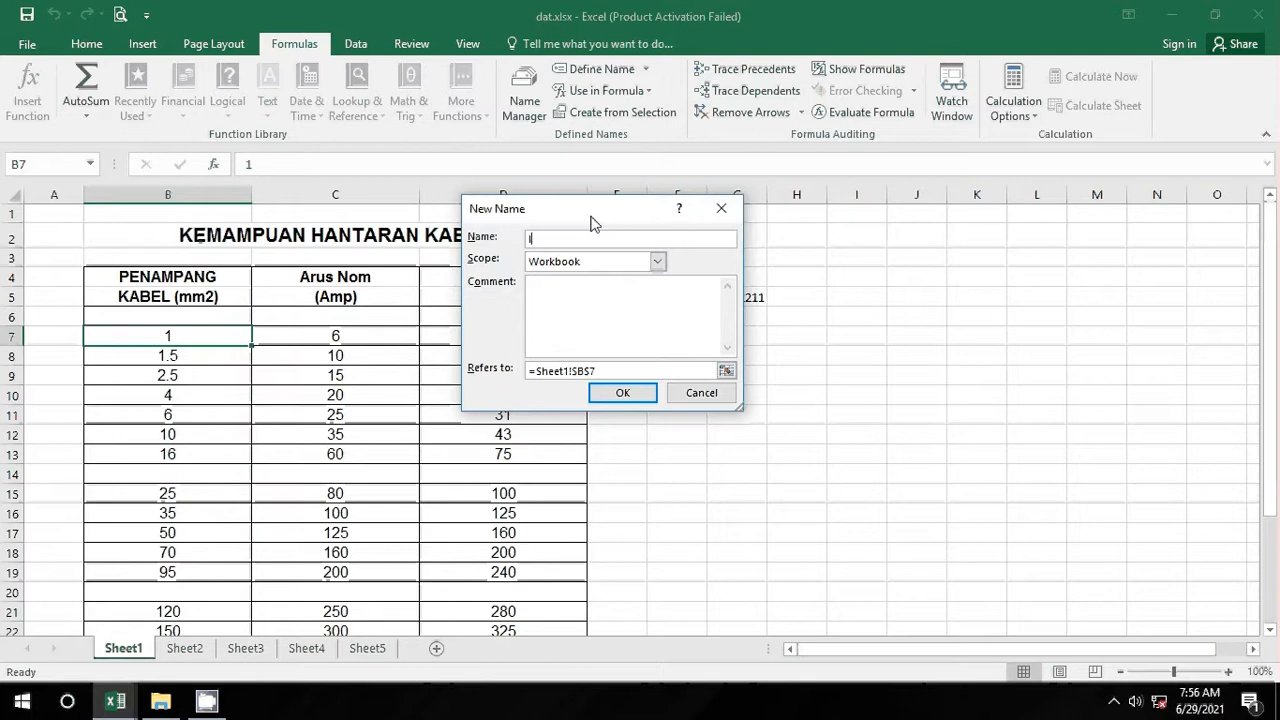
{"action": "type", "text": "lu7as"}
{"action": "left_click", "coordinate": [600, 298]}
{"action": "left_click", "coordinate": [726, 370]}
{"action": "left_click_drag", "start_coordinate": [160, 333], "coordinate": [178, 586]}
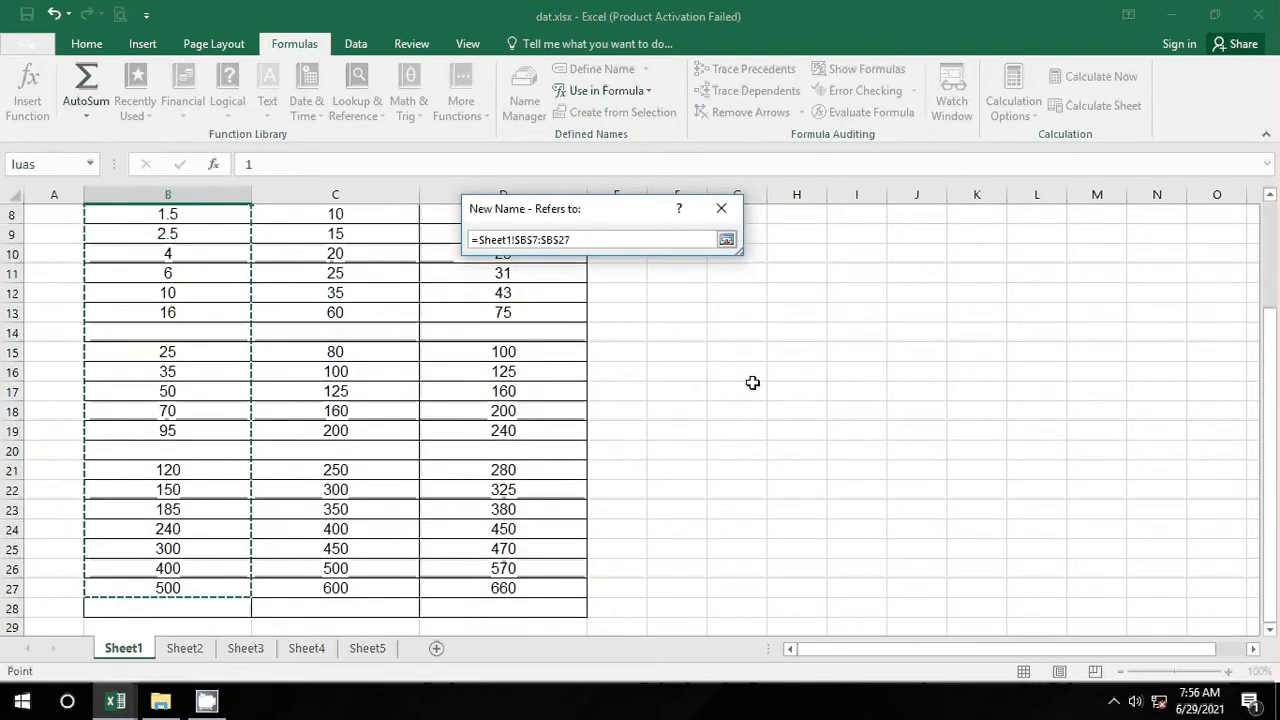
{"action": "key", "text": "Return"}
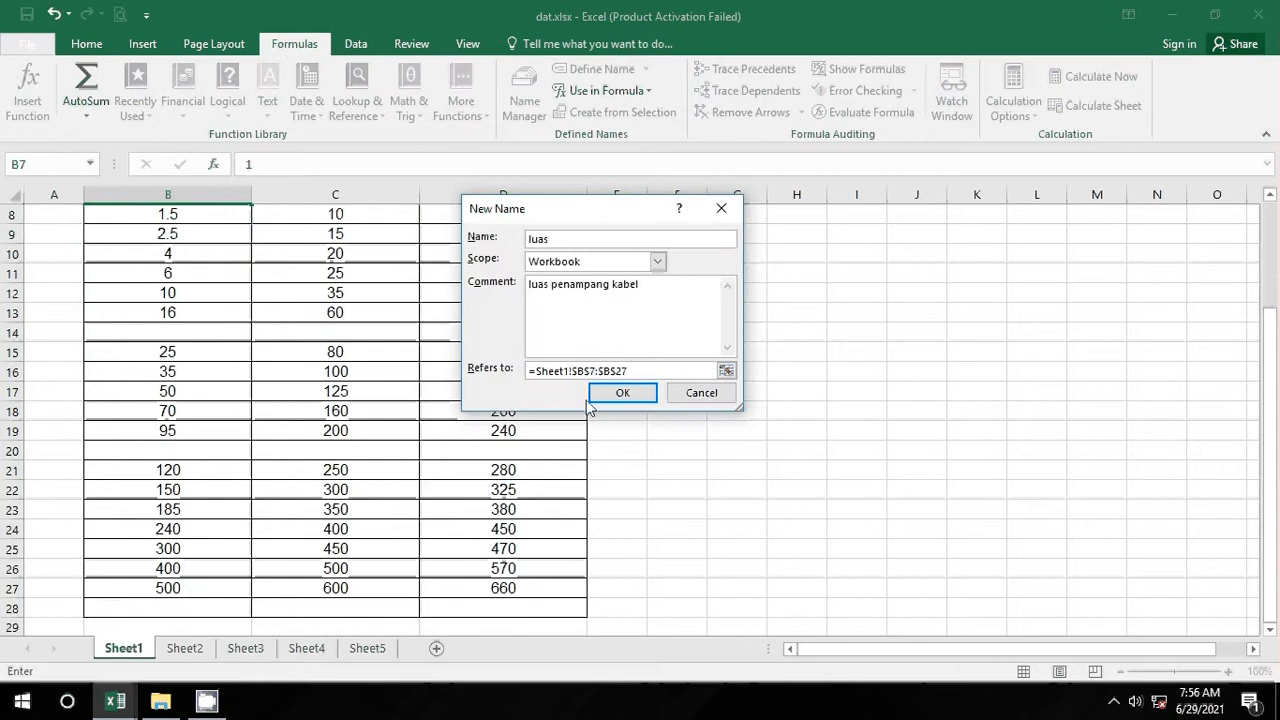
{"action": "left_click", "coordinate": [620, 394]}
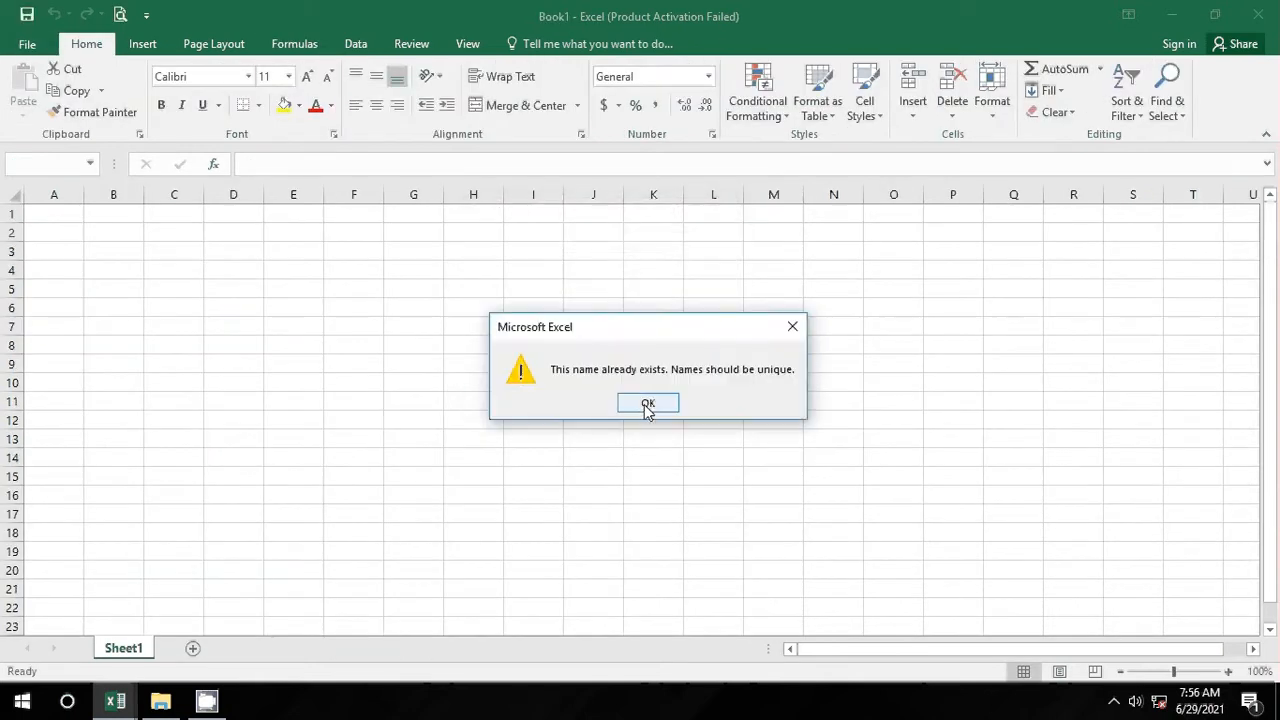
Step: Dismiss the duplicate-name warning, cancel the new name and close the blank Book1 workbook
{"action": "left_click", "coordinate": [648, 405]}
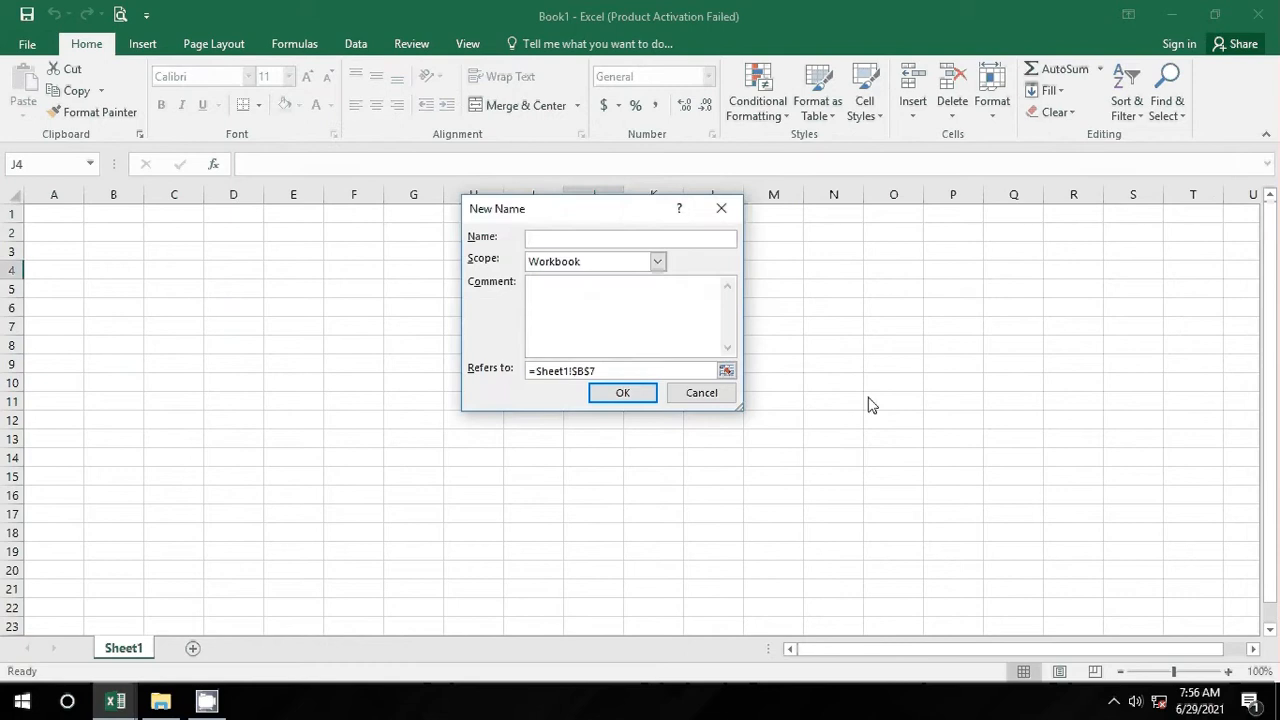
{"action": "left_click", "coordinate": [698, 393]}
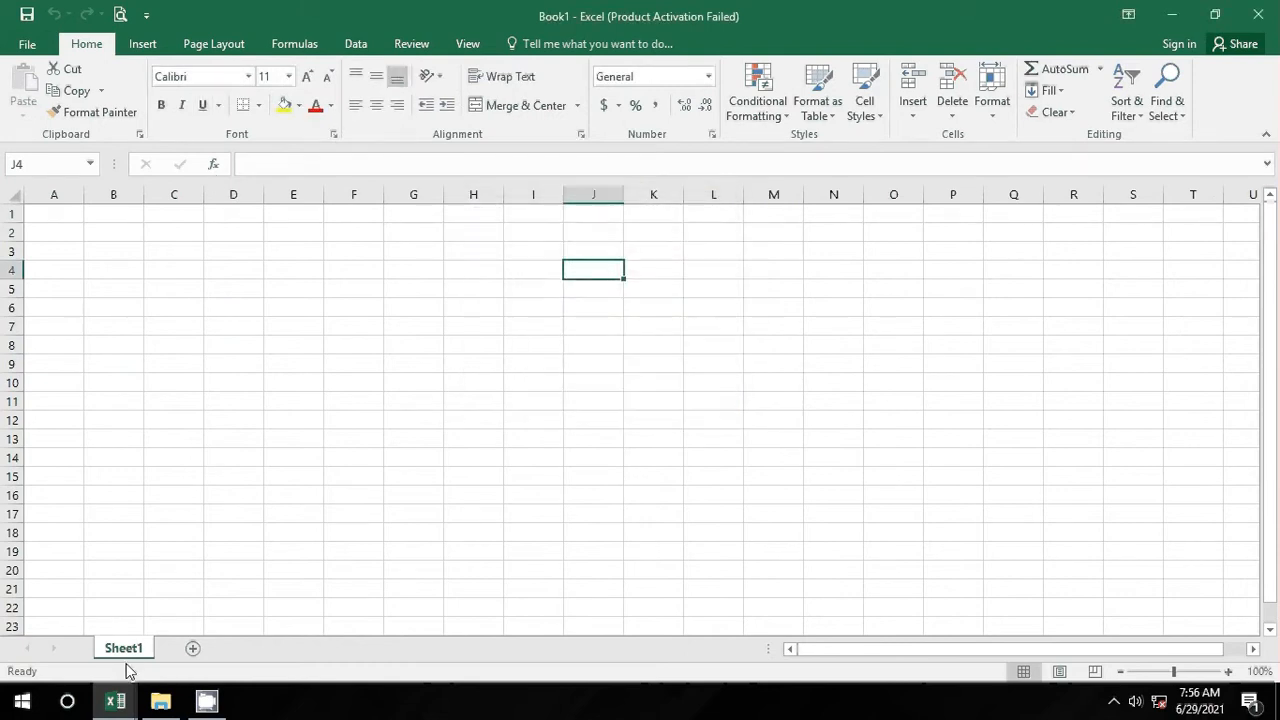
{"action": "mouse_move", "coordinate": [117, 705]}
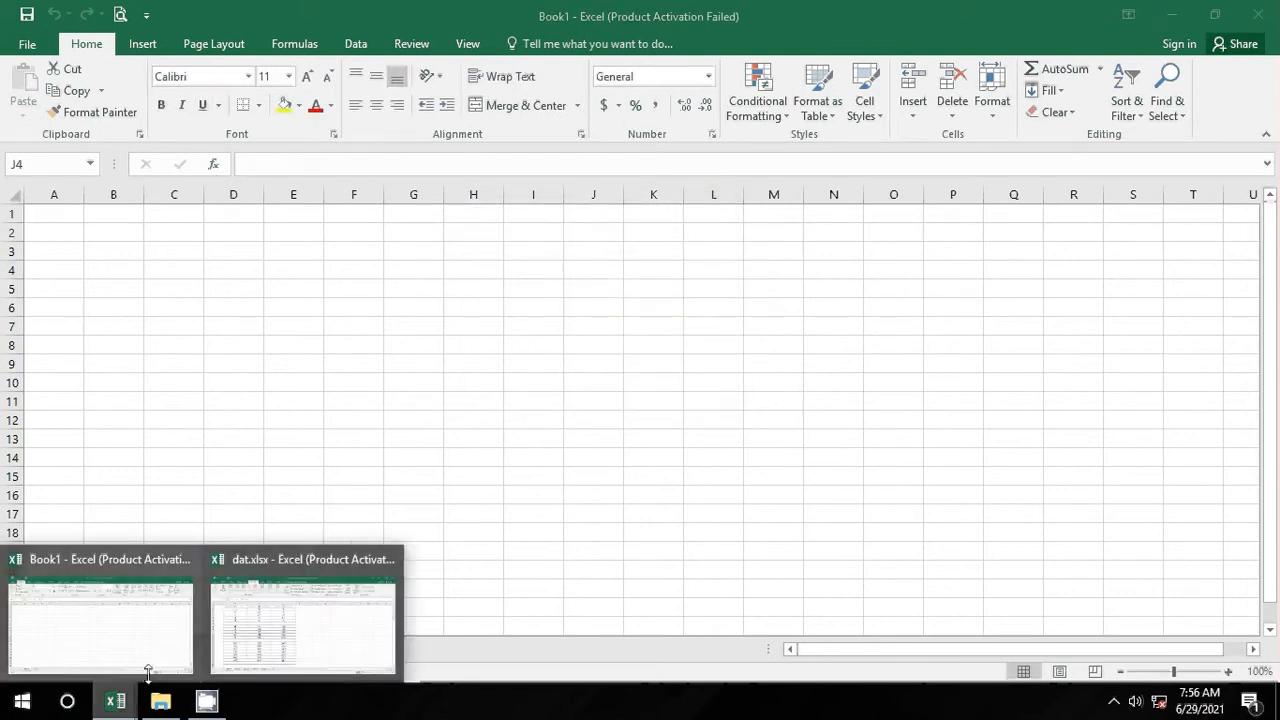
{"action": "left_click", "coordinate": [186, 562]}
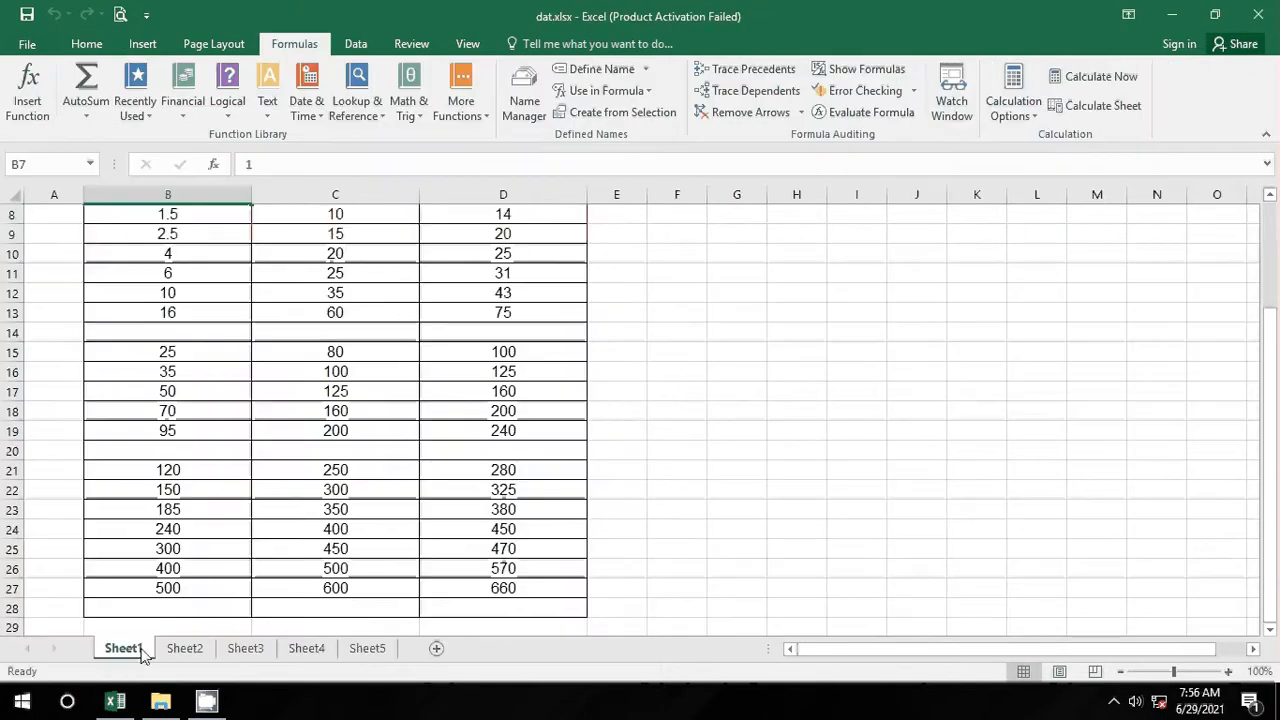
Step: Start a new name 'kabel' with the comment 'luas penampang kabel'
{"action": "left_click", "coordinate": [606, 72]}
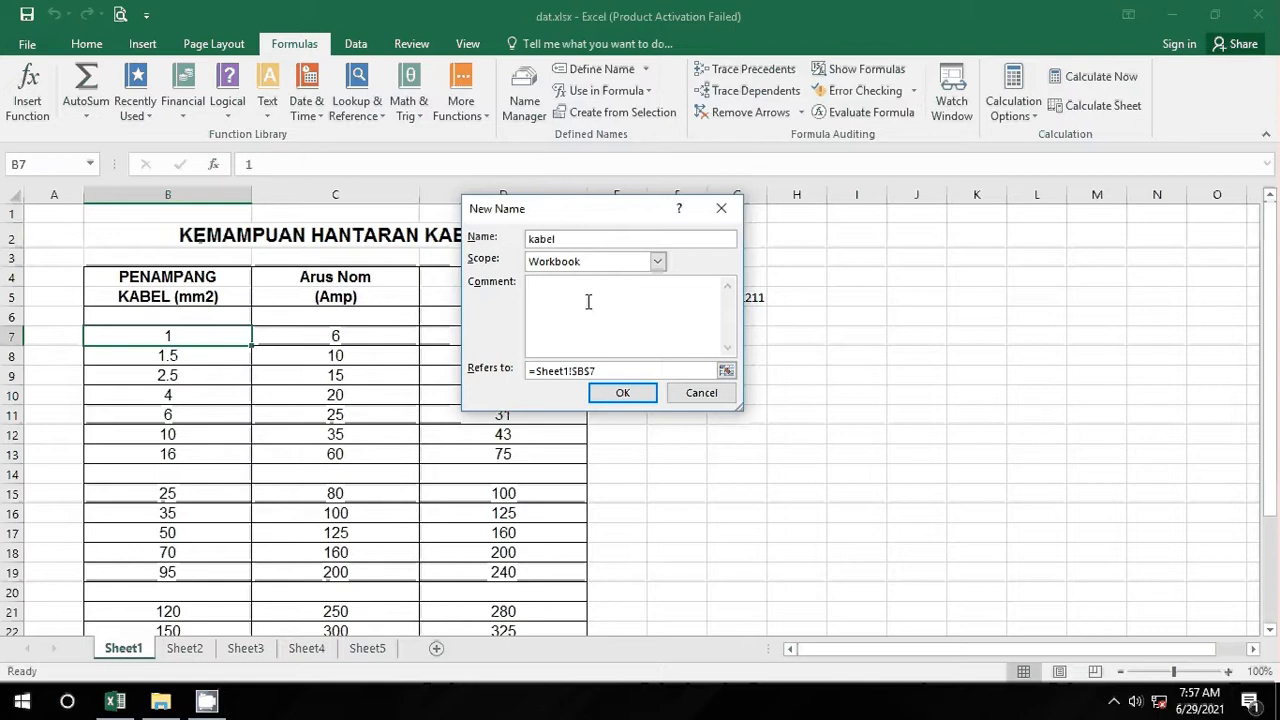
{"action": "left_click_drag", "start_coordinate": [574, 240], "coordinate": [529, 241]}
{"action": "key", "text": "ctrl+c"}
{"action": "left_click", "coordinate": [585, 312]}
{"action": "key", "text": "ctrl+v"}
{"action": "key", "text": "Home"}
{"action": "type", "text": "luas penampab"}
{"action": "key", "text": "BackSpace"}
{"action": "type", "text": "ng"}
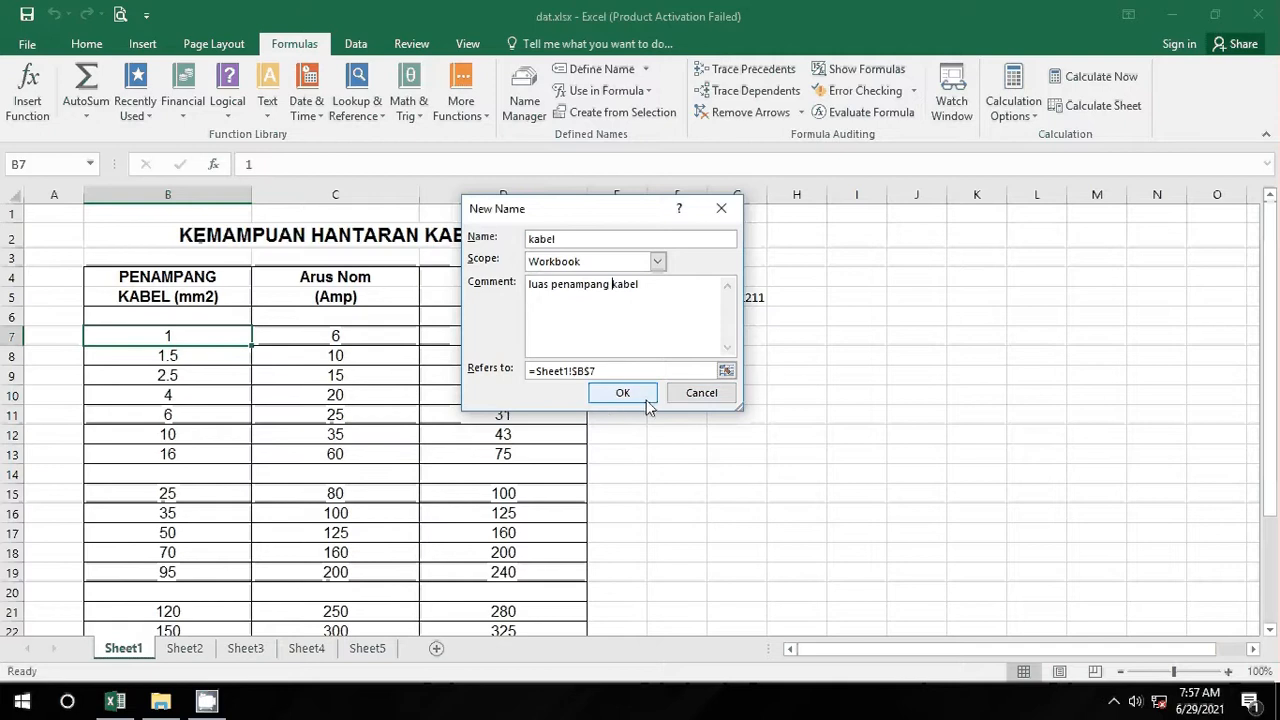
Step: Point the kabel name at =Sheet1!$B$7:$B$27 and create it
{"action": "left_click", "coordinate": [726, 370]}
{"action": "left_click_drag", "start_coordinate": [120, 331], "coordinate": [170, 593]}
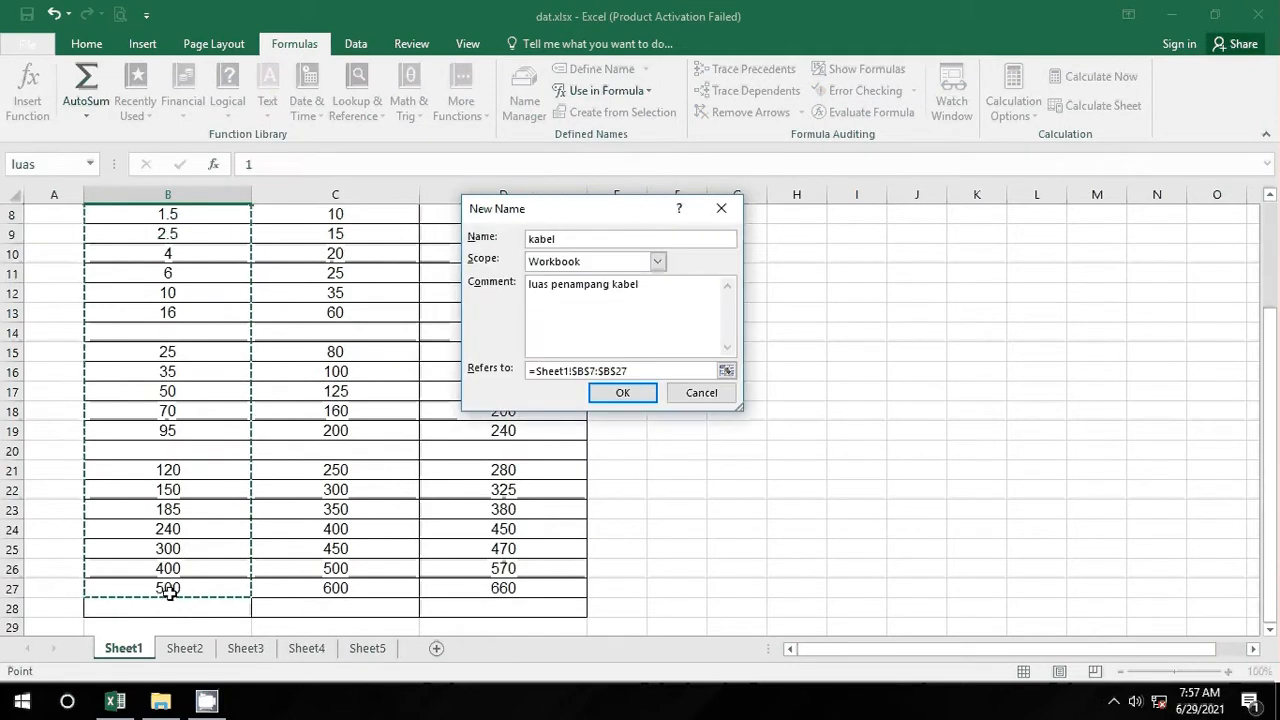
{"action": "key", "text": "Return"}
{"action": "left_click", "coordinate": [755, 374]}
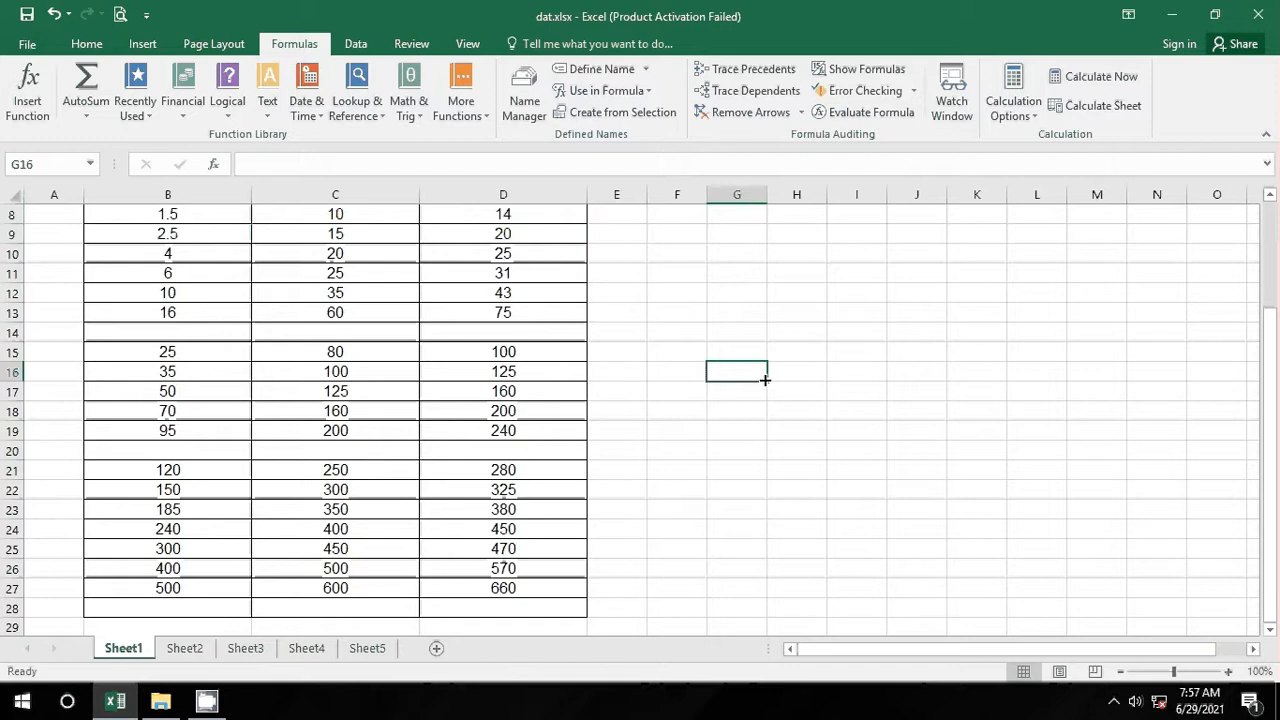
Step: Replace the total in G5 with =SUM(kabel)
{"action": "scroll", "coordinate": [791, 420], "scroll_direction": "up", "scroll_amount": 2}
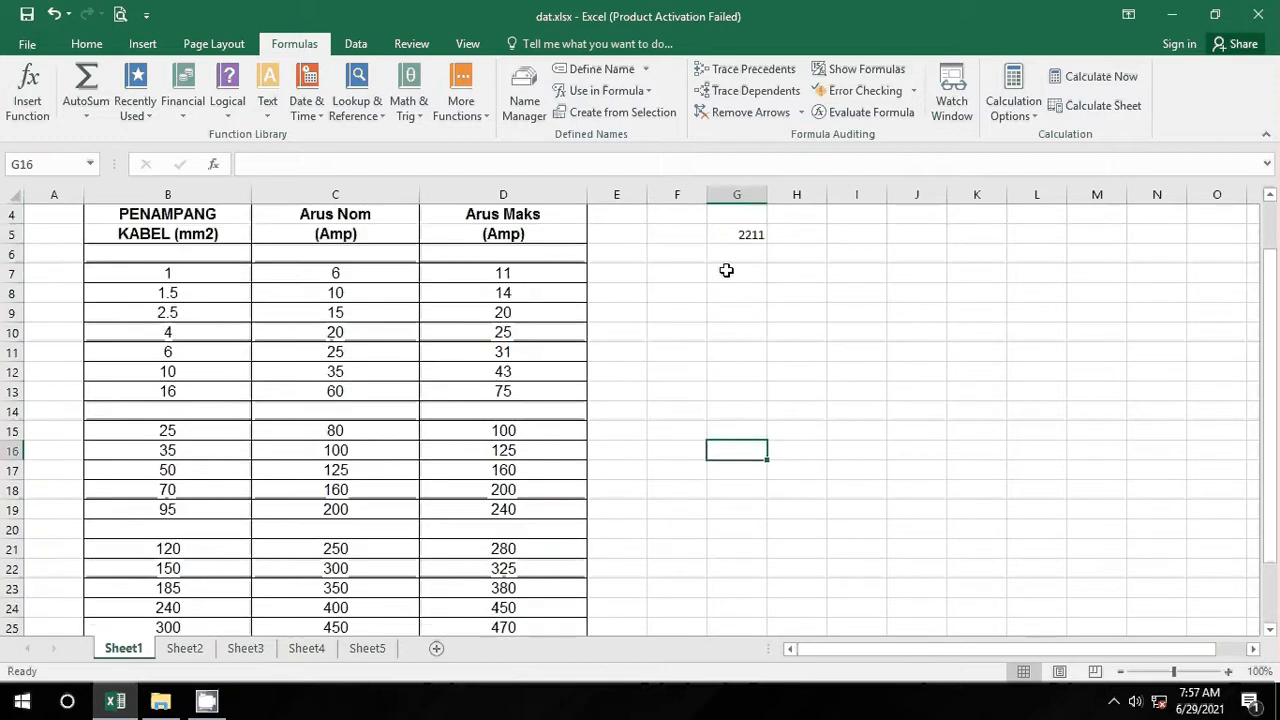
{"action": "left_click", "coordinate": [730, 228]}
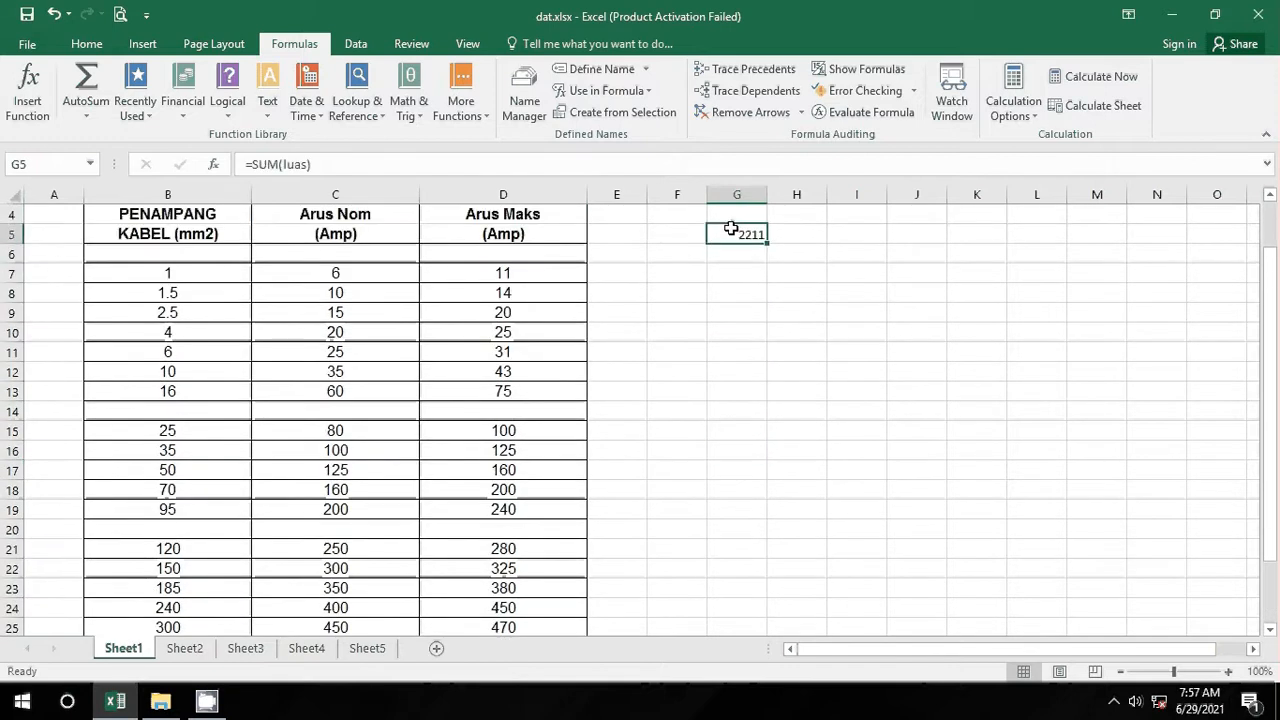
{"action": "key", "text": "Delete"}
{"action": "left_click", "coordinate": [87, 88]}
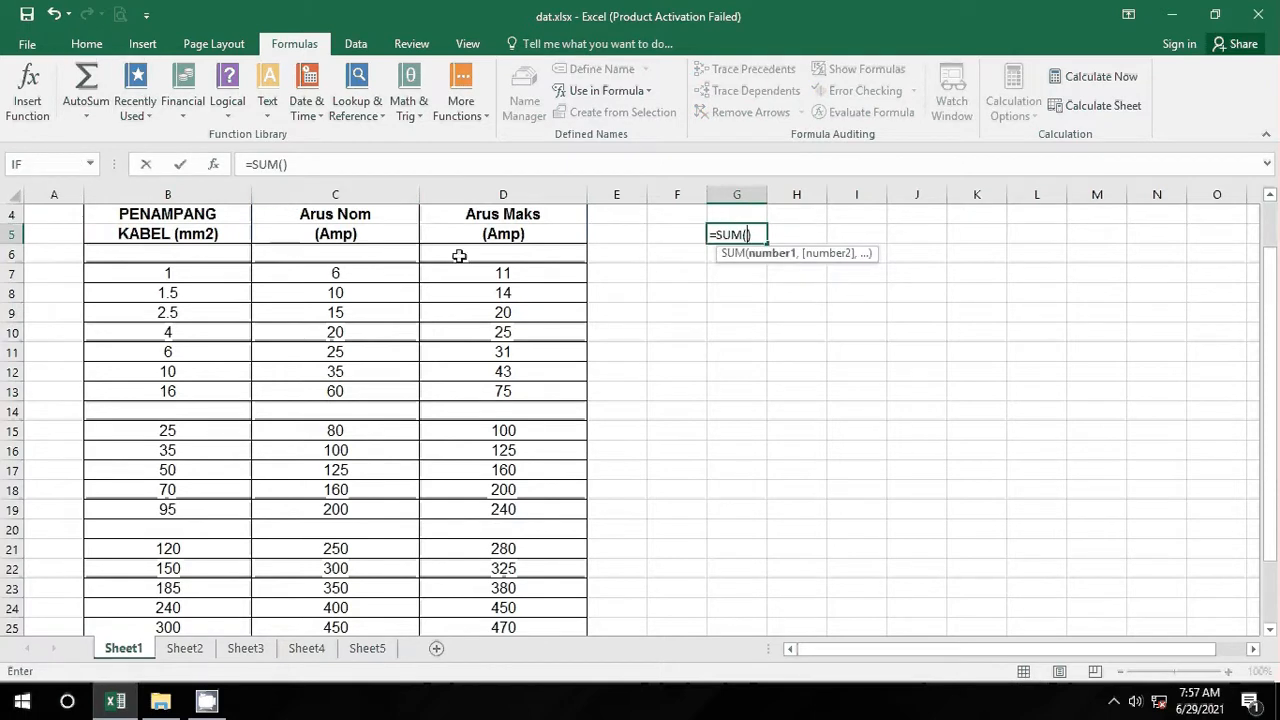
{"action": "type", "text": "k"}
{"action": "type", "text": "aba"}
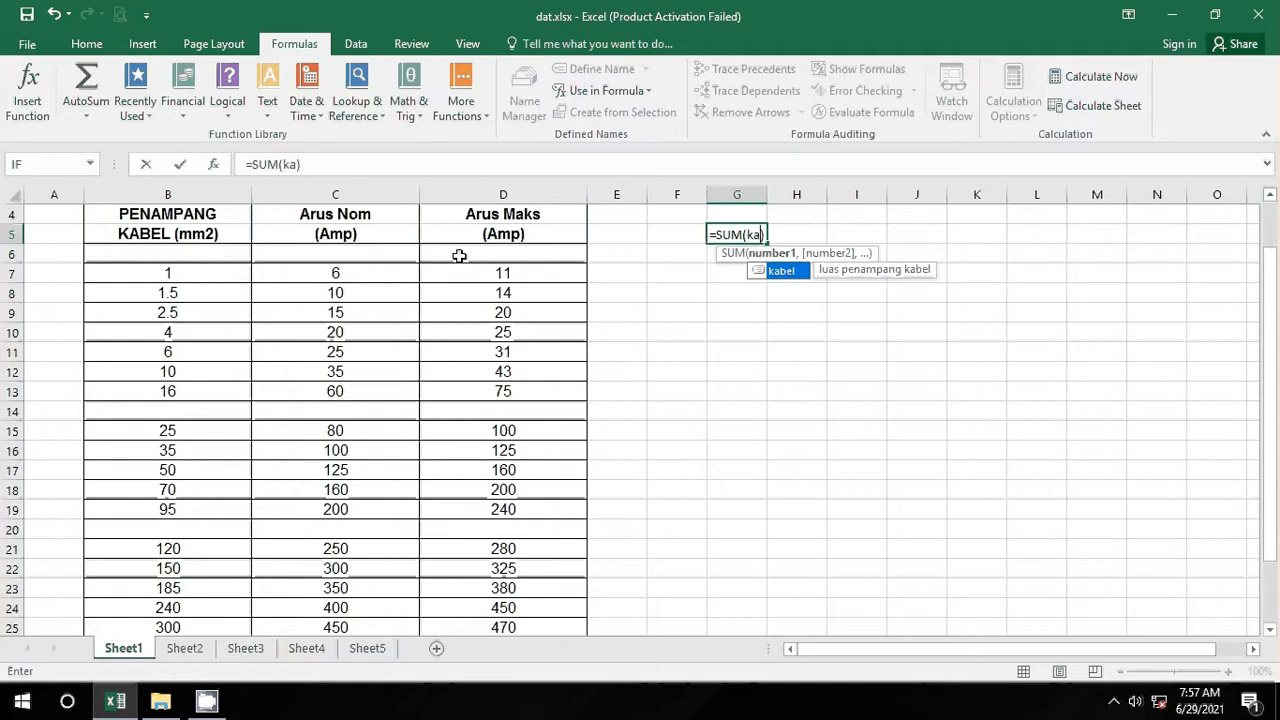
{"action": "key", "text": "BackSpace"}
{"action": "type", "text": "el"}
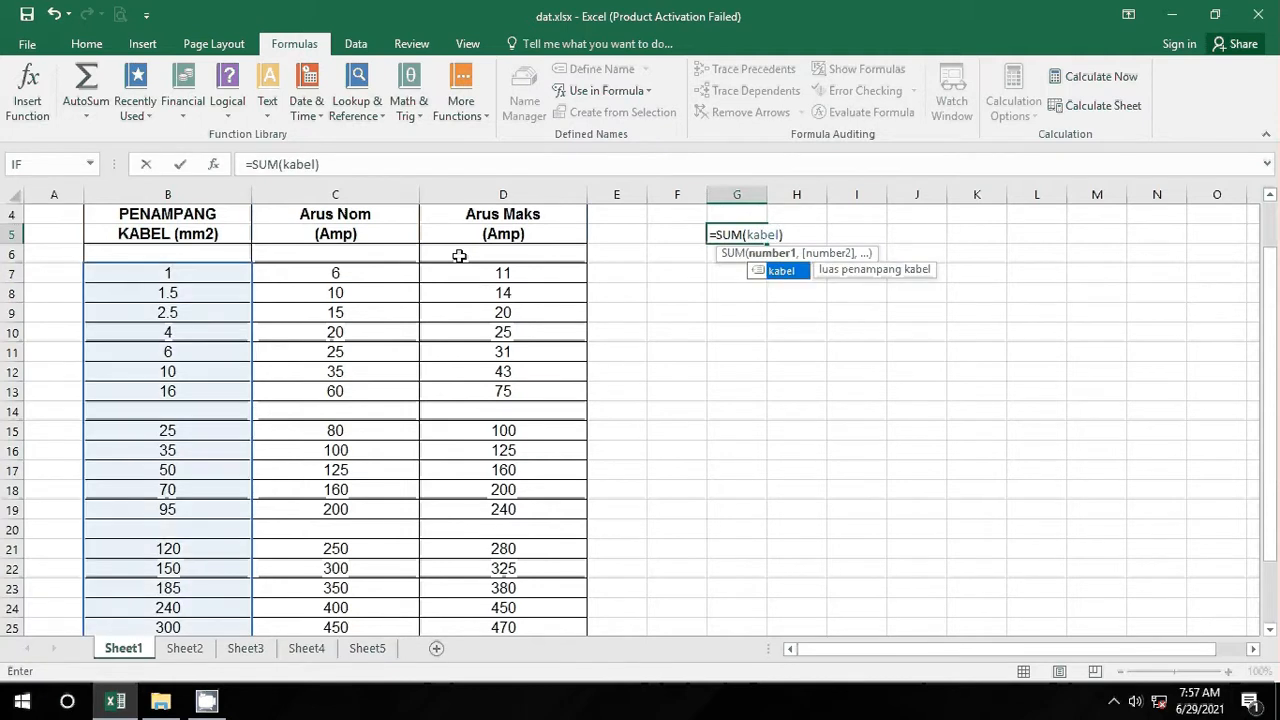
{"action": "scroll", "coordinate": [195, 395], "scroll_direction": "down", "scroll_amount": 2}
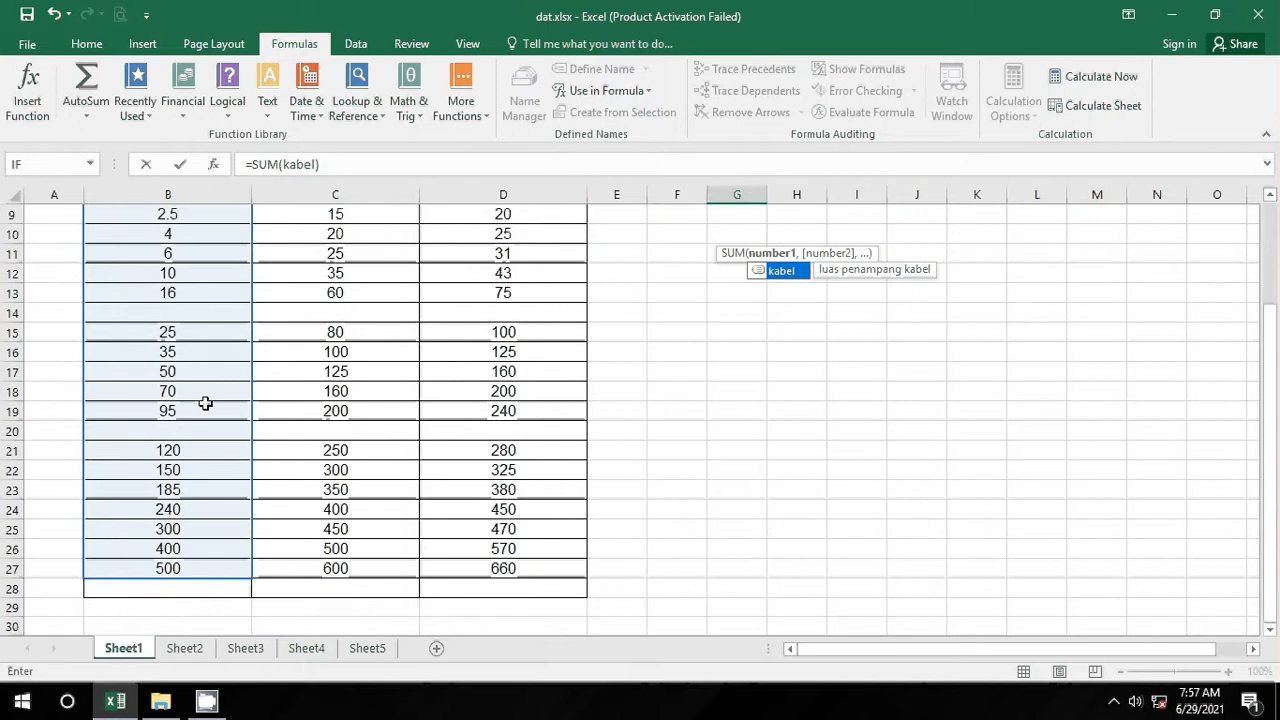
{"action": "scroll", "coordinate": [205, 403], "scroll_direction": "up", "scroll_amount": 1}
{"action": "key", "text": "Return"}
Step: Check that G5 now holds =SUM(kabel) and still returns 2211
{"action": "scroll", "coordinate": [990, 240], "scroll_direction": "up", "scroll_amount": 2}
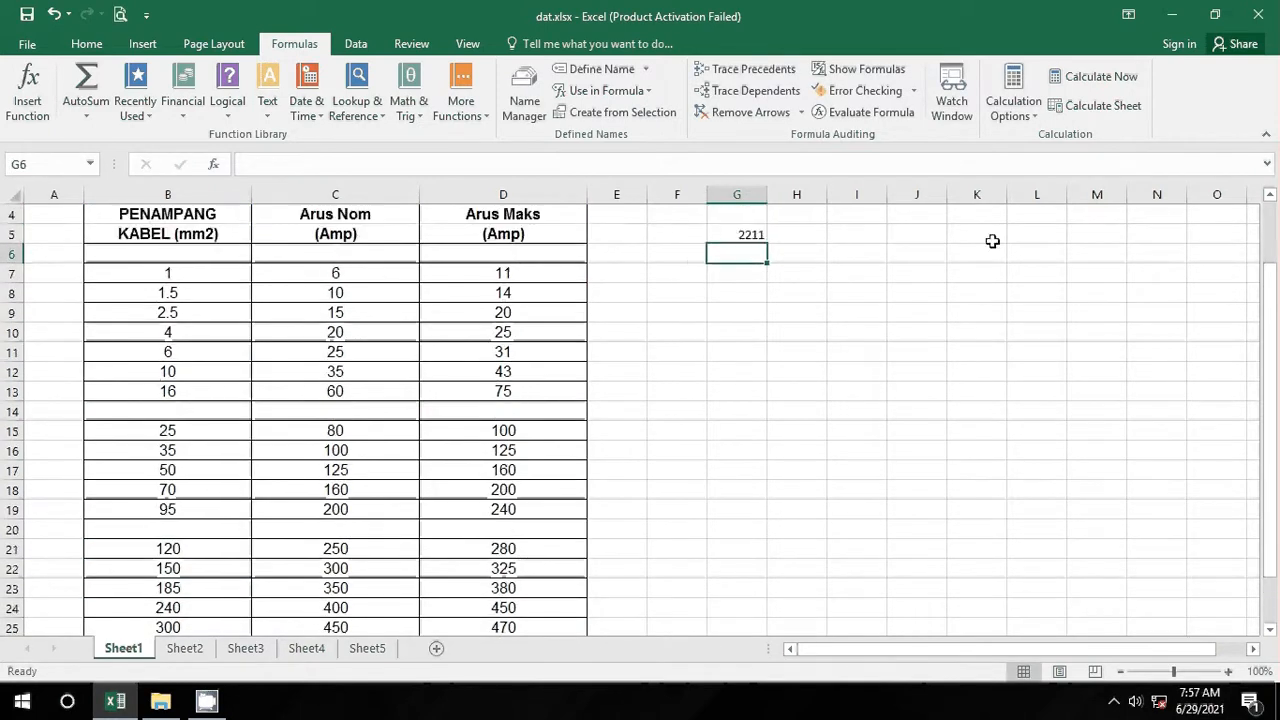
{"action": "left_click", "coordinate": [729, 298]}
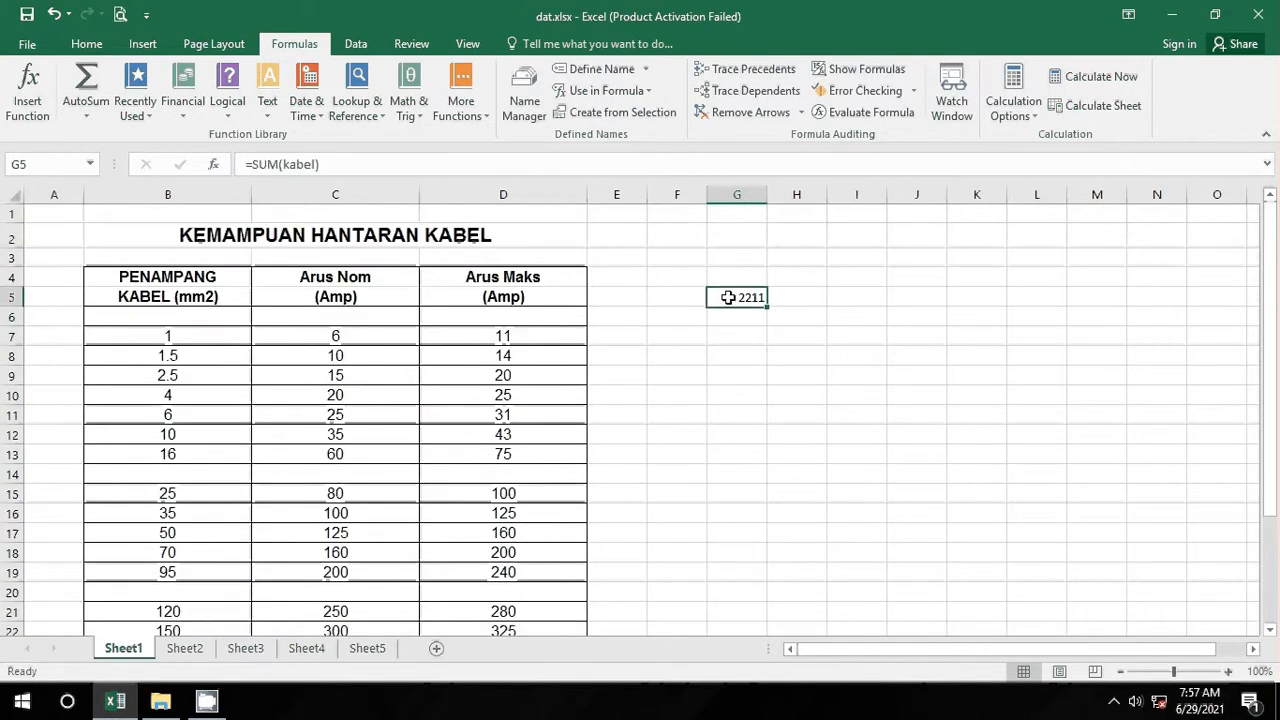
{"action": "scroll", "coordinate": [120, 380], "scroll_direction": "down", "scroll_amount": 3}
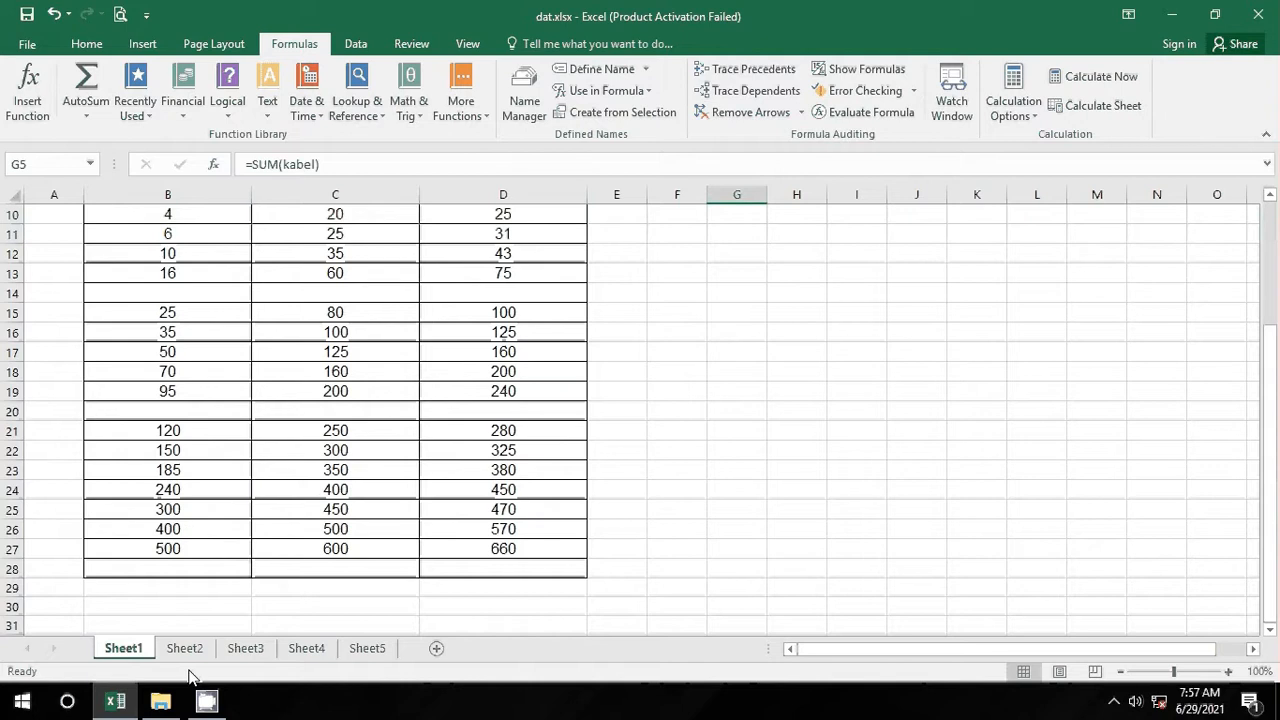
{"action": "scroll", "coordinate": [531, 371], "scroll_direction": "up", "scroll_amount": 3}
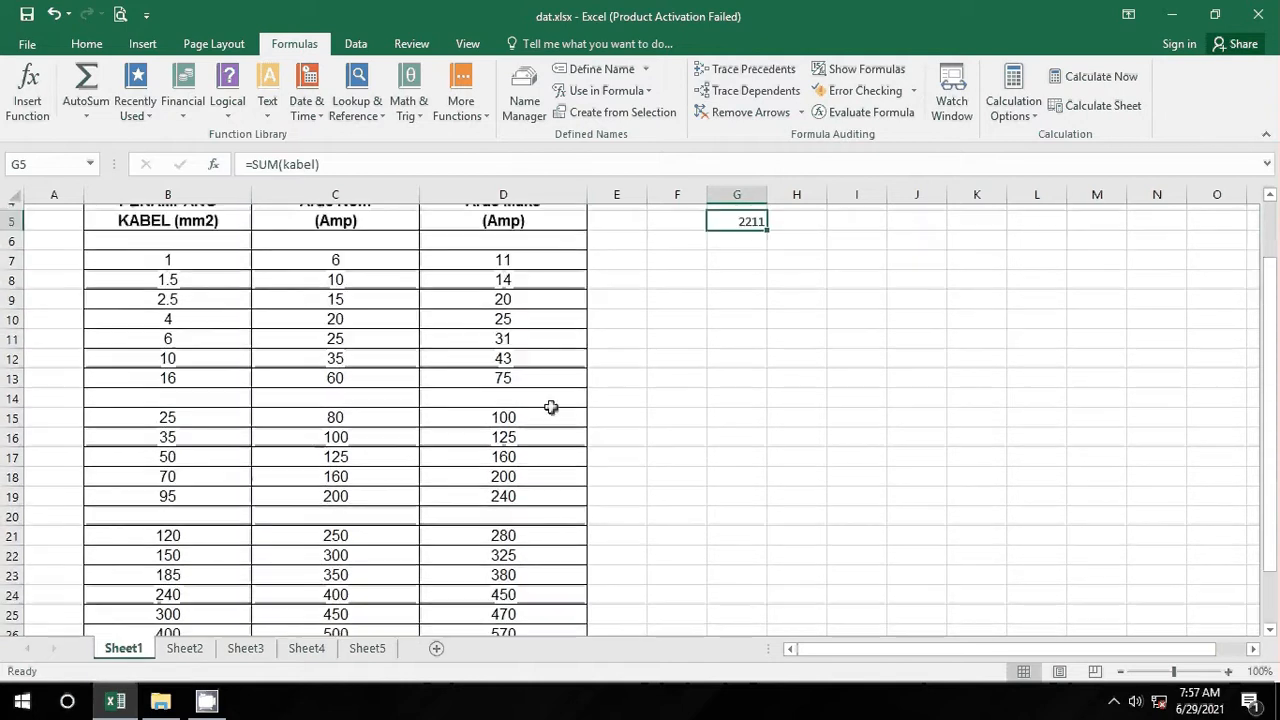
{"action": "scroll", "coordinate": [395, 385], "scroll_direction": "down", "scroll_amount": 1}
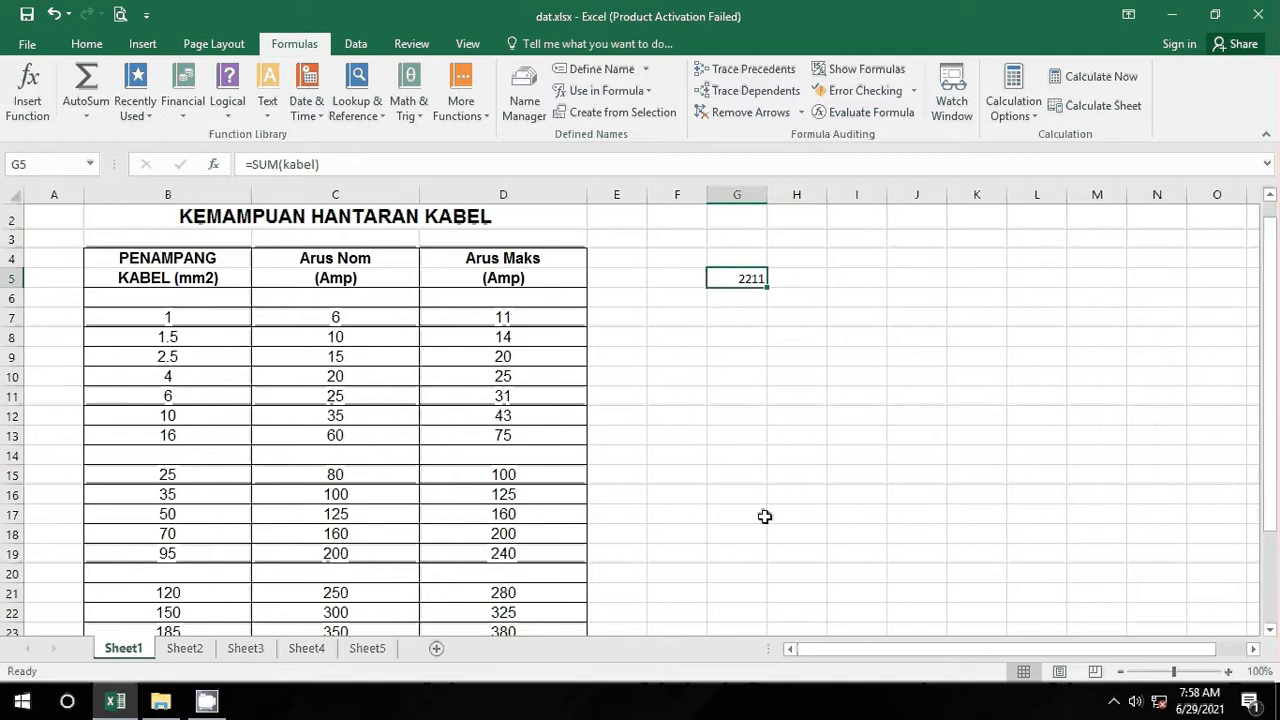
{"action": "left_click", "coordinate": [178, 652]}
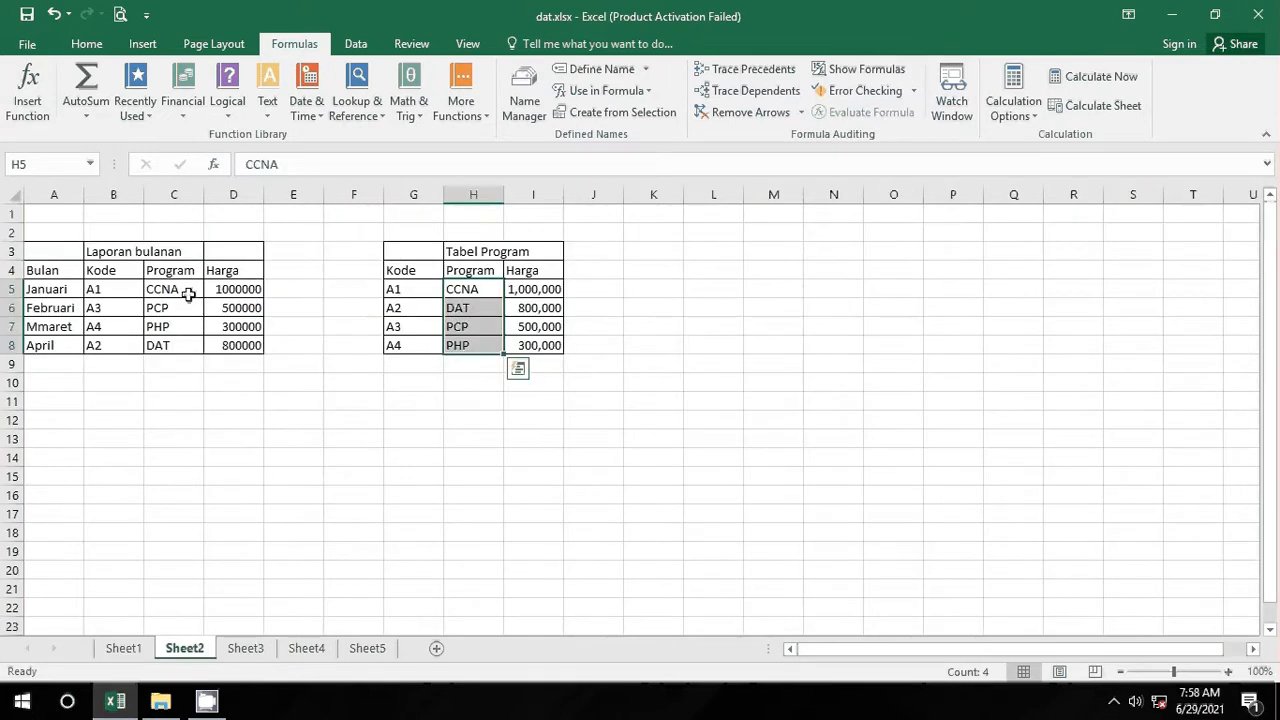
{"action": "left_click_drag", "start_coordinate": [184, 291], "coordinate": [224, 340]}
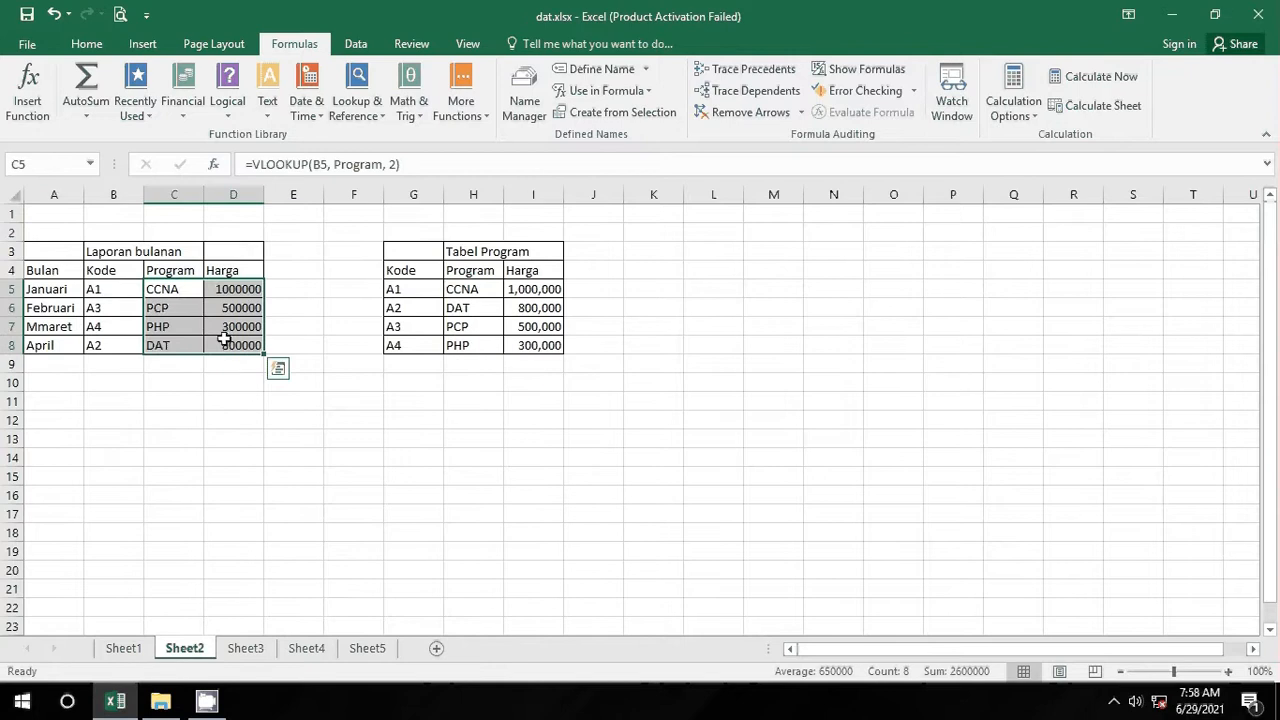
{"action": "key", "text": "Delete"}
{"action": "left_click", "coordinate": [435, 436]}
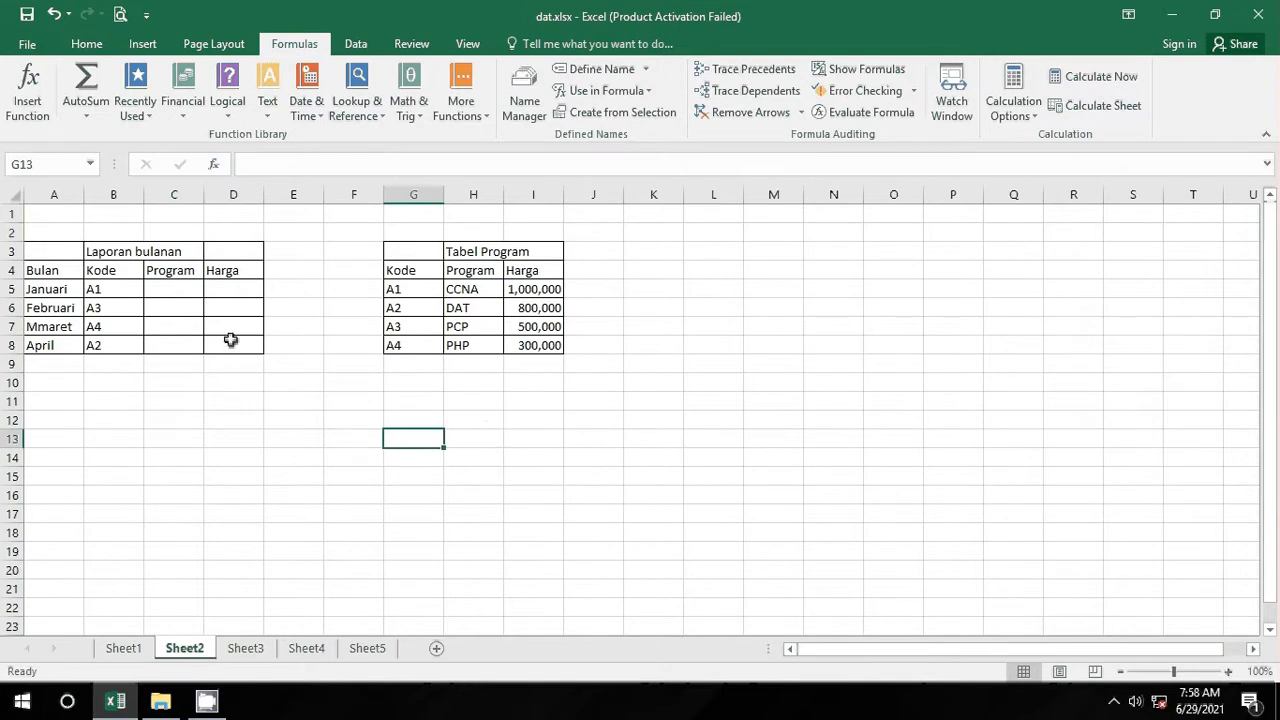
{"action": "left_click_drag", "start_coordinate": [415, 251], "coordinate": [553, 346]}
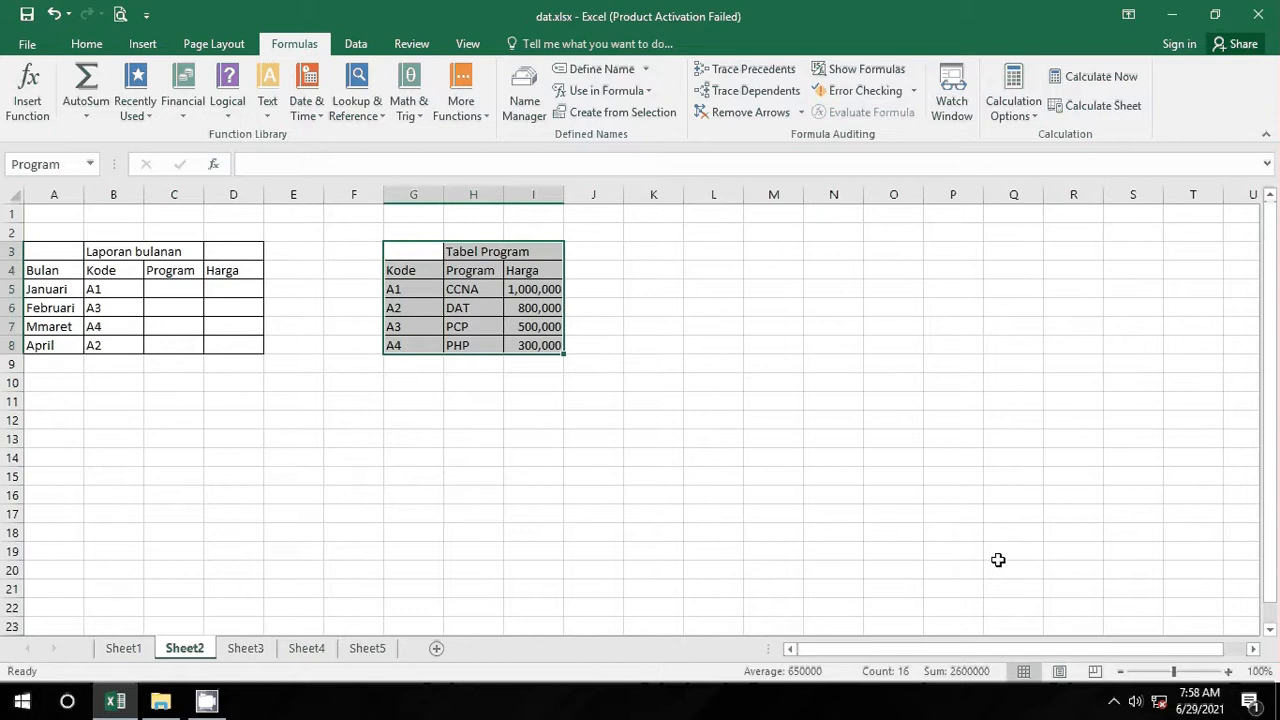
{"action": "left_click_drag", "start_coordinate": [46, 251], "coordinate": [173, 330]}
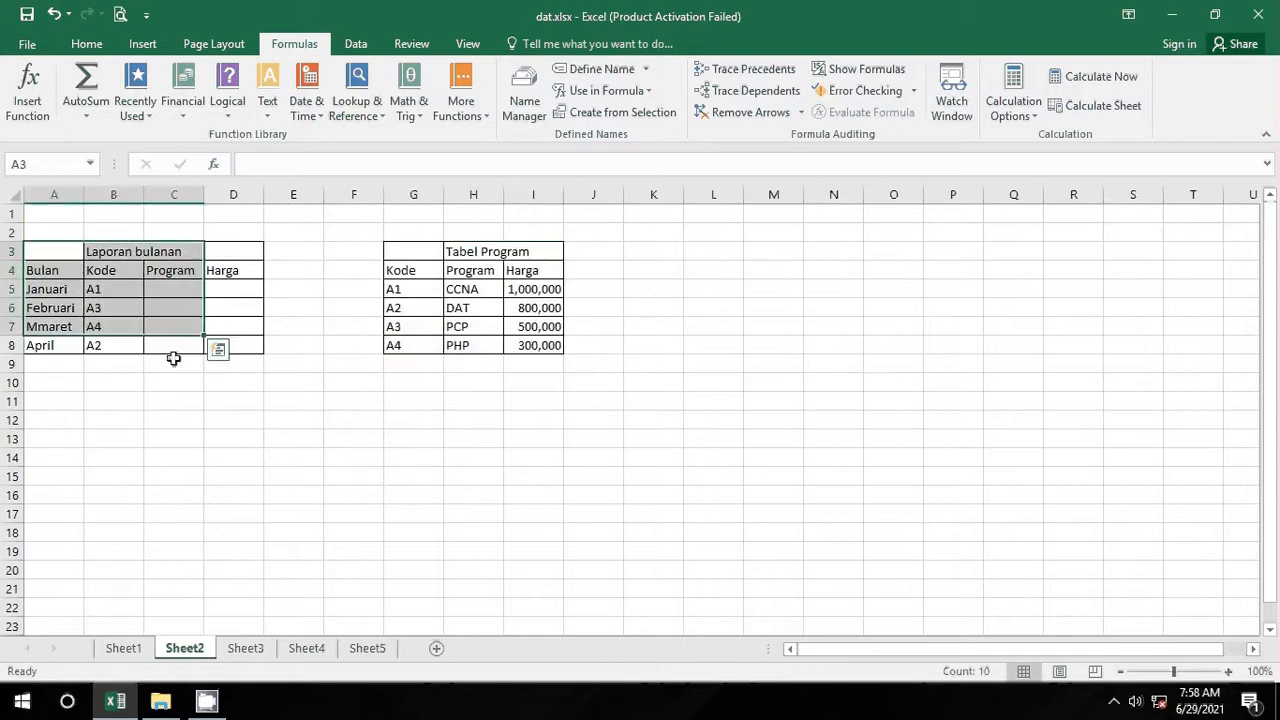
{"action": "left_click", "coordinate": [173, 362]}
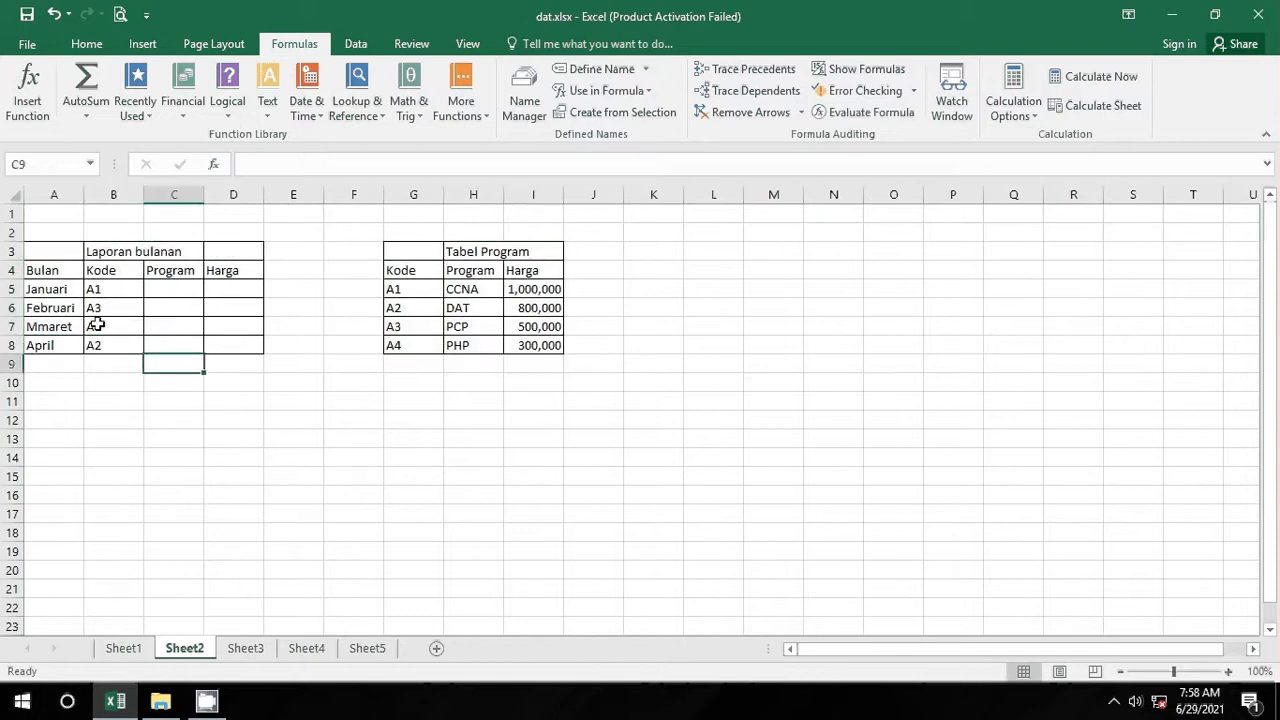
{"action": "left_click", "coordinate": [421, 254]}
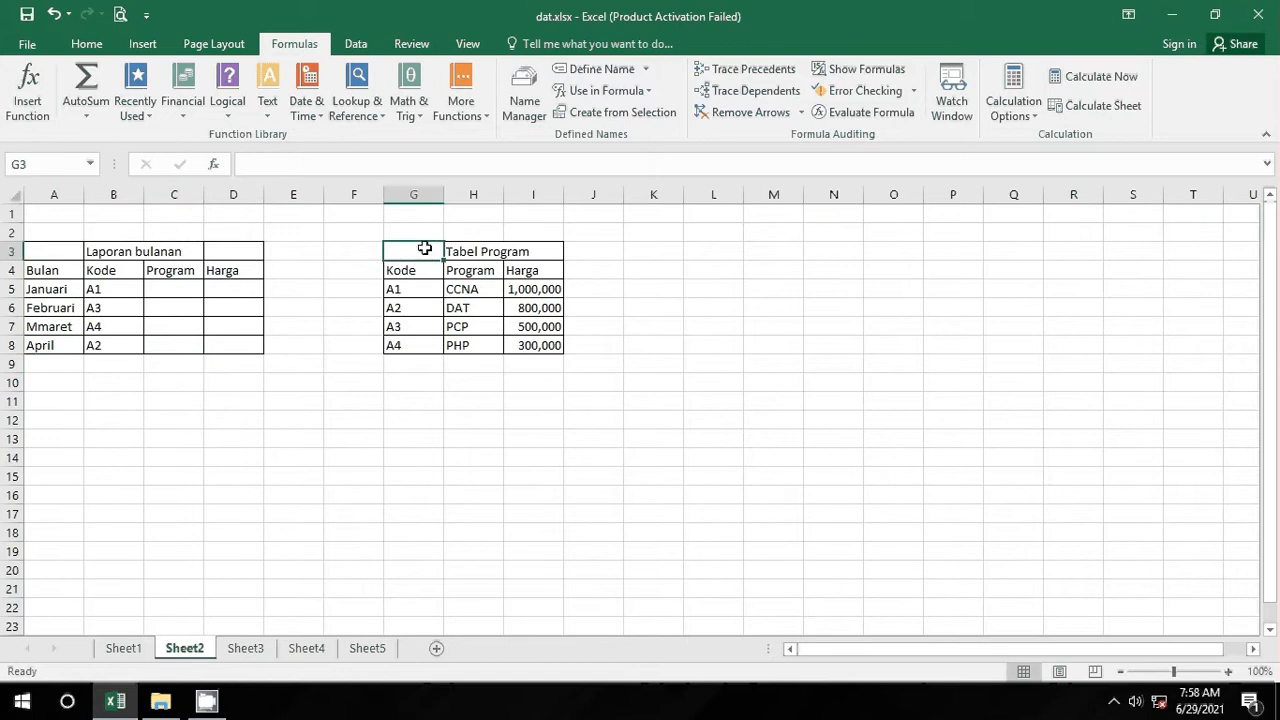
{"action": "left_click_drag", "start_coordinate": [424, 248], "coordinate": [524, 252]}
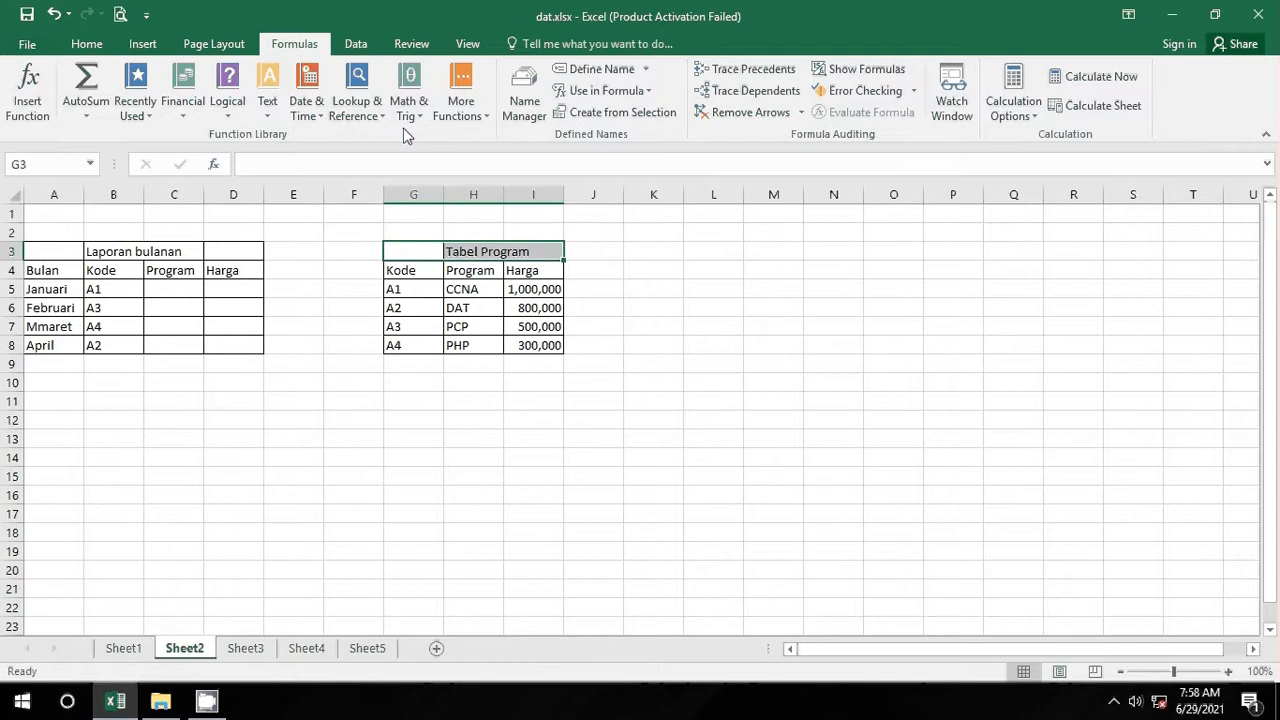
Step: Merge and center the Tabel Program title across G3:I3
{"action": "left_click", "coordinate": [87, 44]}
{"action": "left_click", "coordinate": [509, 106]}
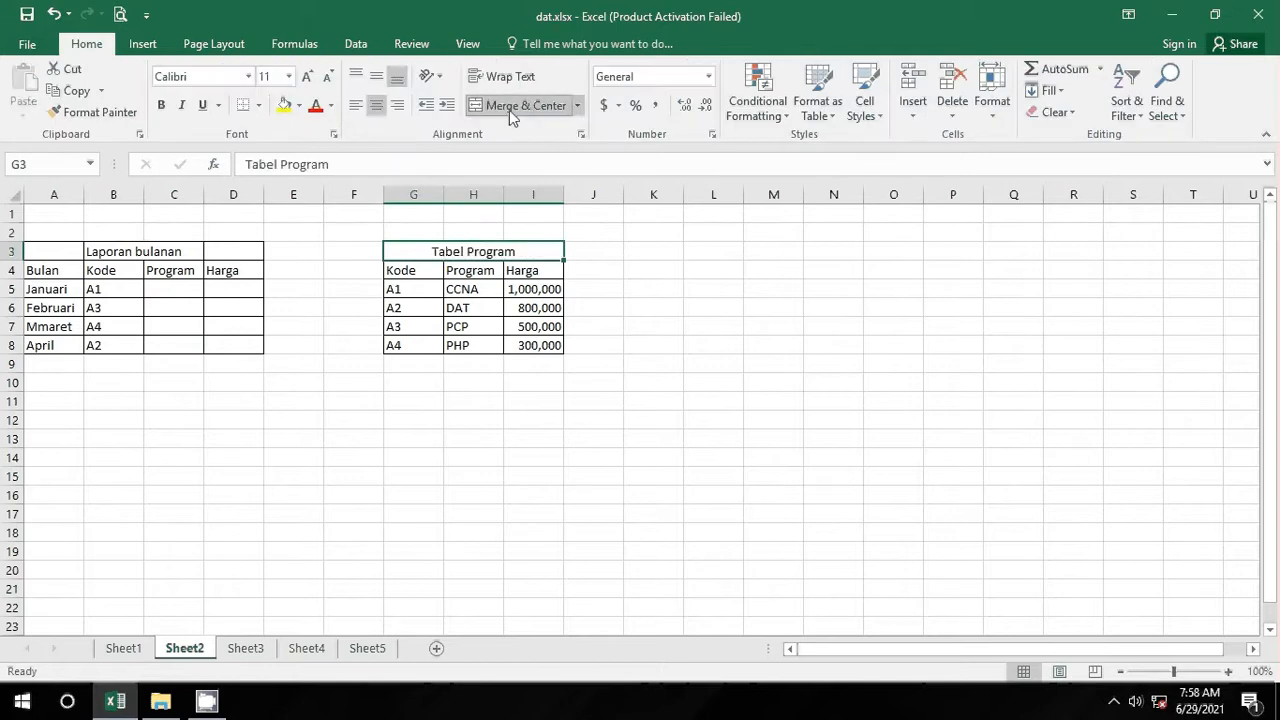
{"action": "left_click", "coordinate": [294, 44]}
{"action": "left_click", "coordinate": [645, 494]}
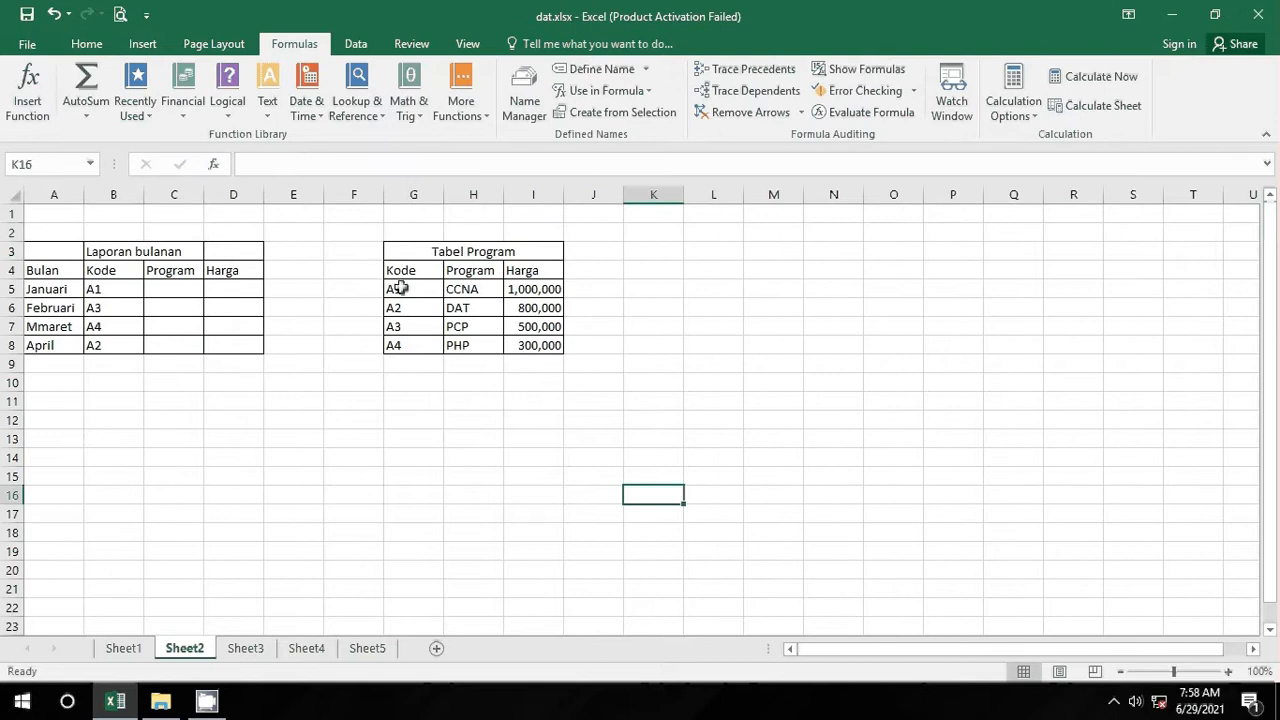
Step: Insert a VLOOKUP function into C5 from the Lookup & Reference list
{"action": "left_click_drag", "start_coordinate": [399, 288], "coordinate": [424, 346]}
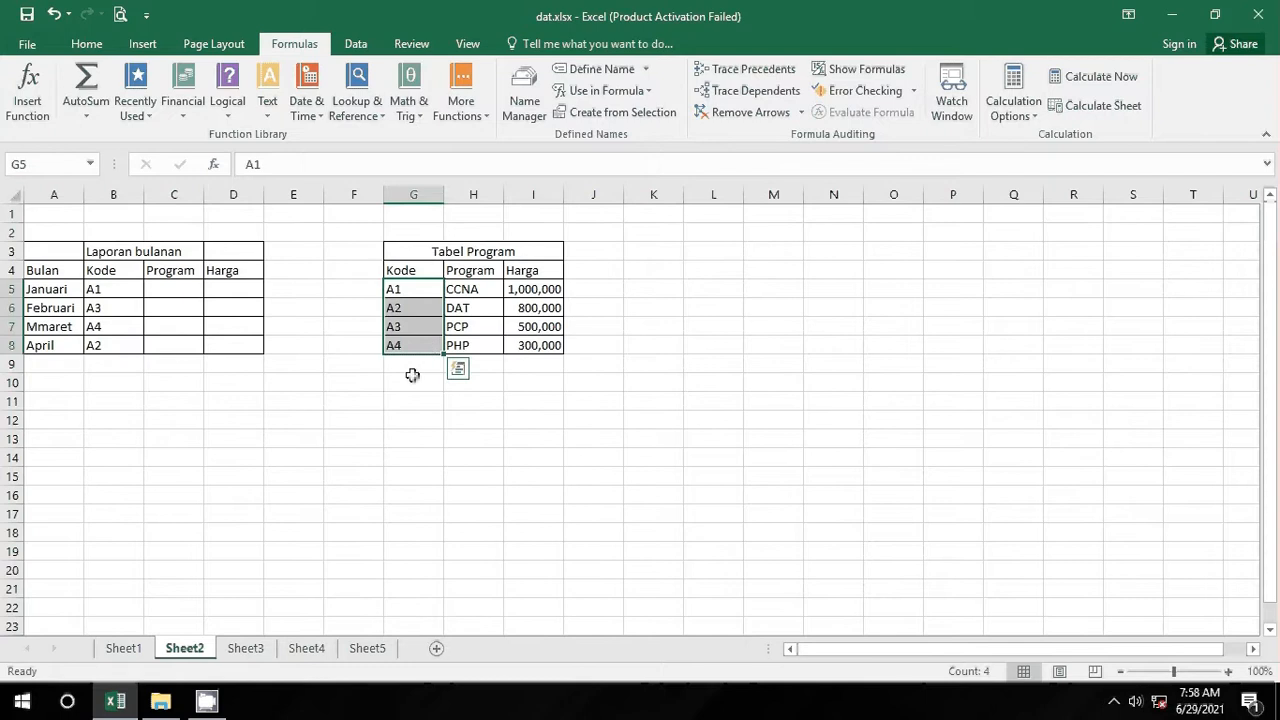
{"action": "left_click", "coordinate": [414, 378]}
{"action": "left_click", "coordinate": [164, 292]}
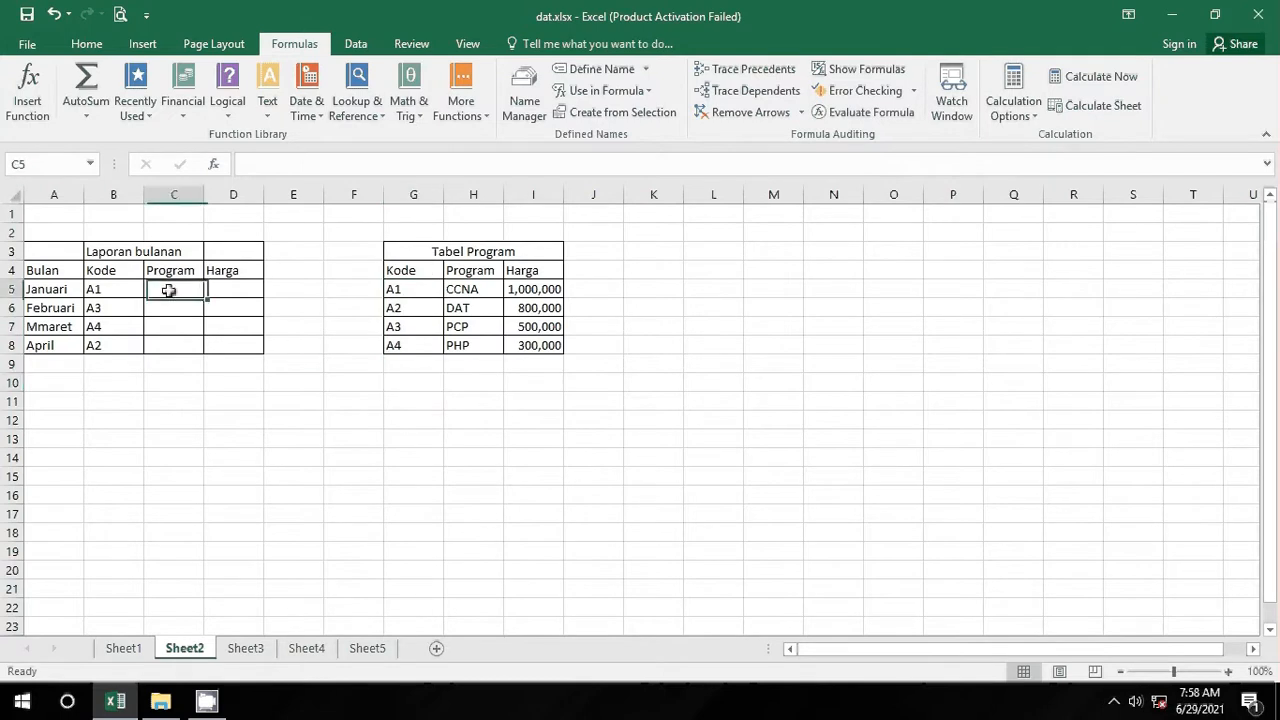
{"action": "left_click", "coordinate": [358, 112]}
{"action": "left_click", "coordinate": [414, 290]}
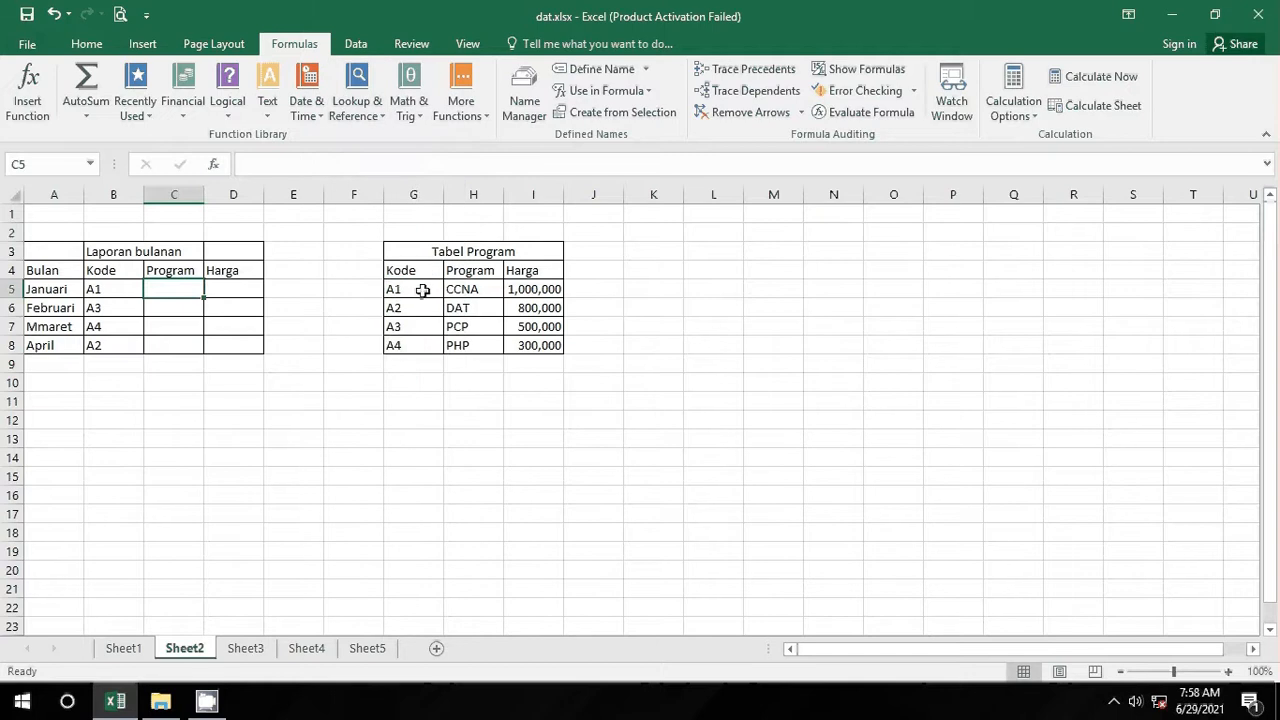
{"action": "left_click_drag", "start_coordinate": [414, 290], "coordinate": [425, 343]}
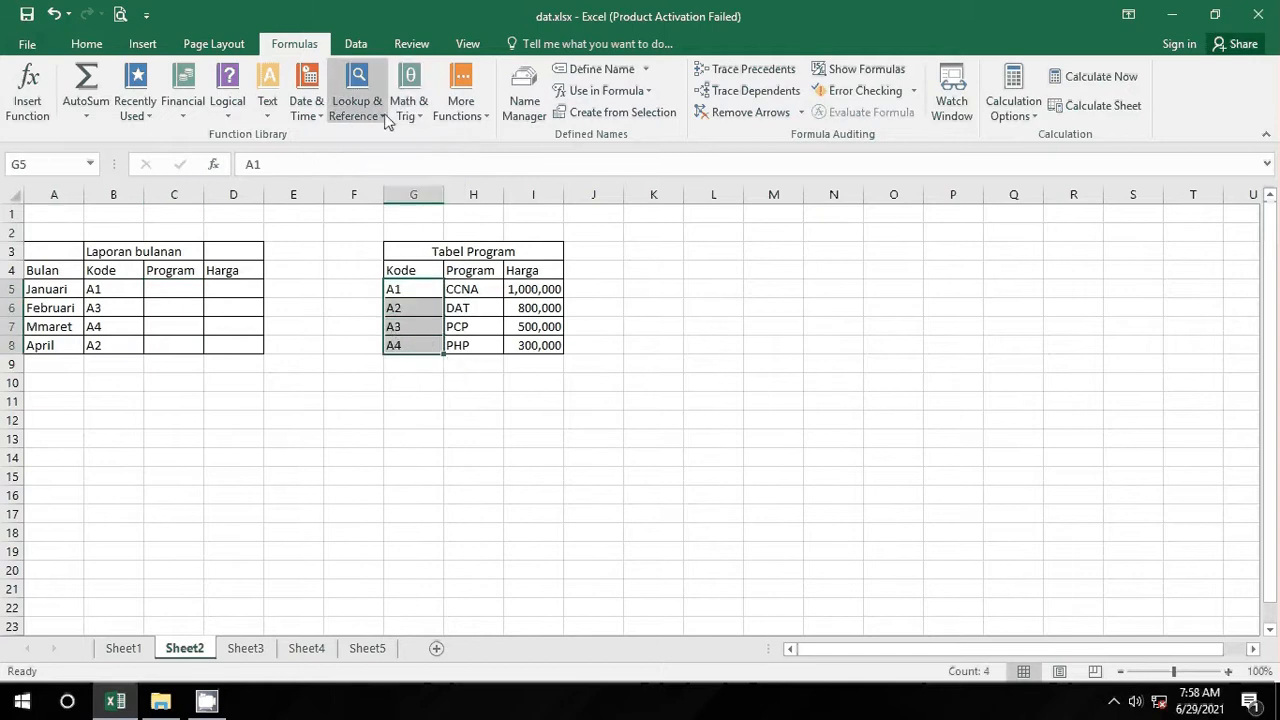
{"action": "left_click", "coordinate": [165, 288]}
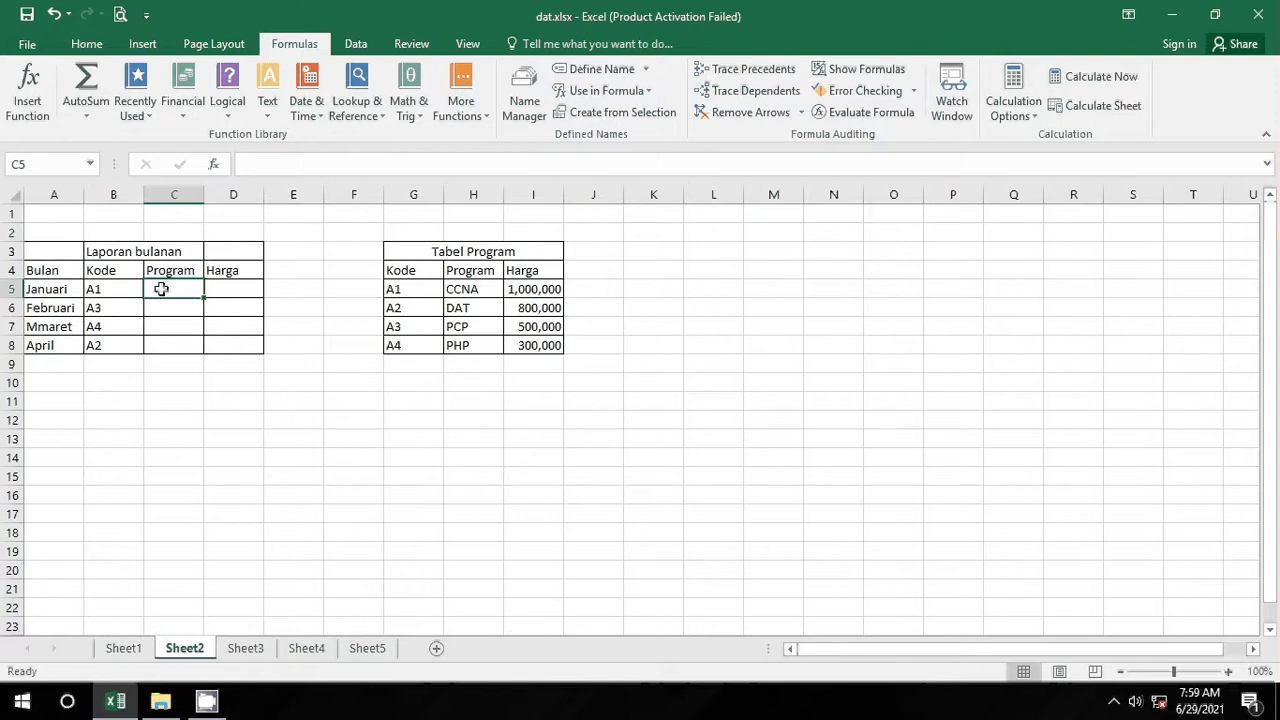
{"action": "left_click", "coordinate": [370, 110]}
{"action": "left_click", "coordinate": [403, 539]}
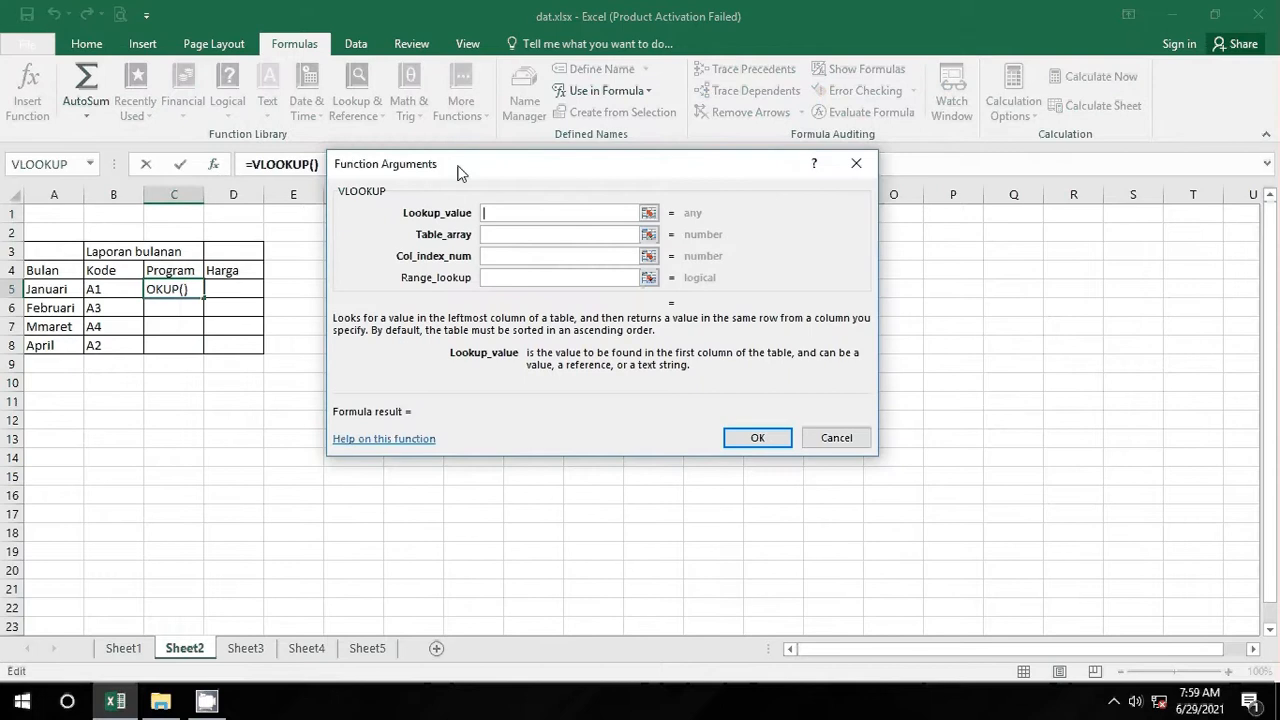
Step: Enter B5 and the Tabel Program range as VLOOKUP arguments, then cancel the unfinished formula
{"action": "left_click_drag", "start_coordinate": [457, 171], "coordinate": [562, 357]}
{"action": "left_click", "coordinate": [314, 164]}
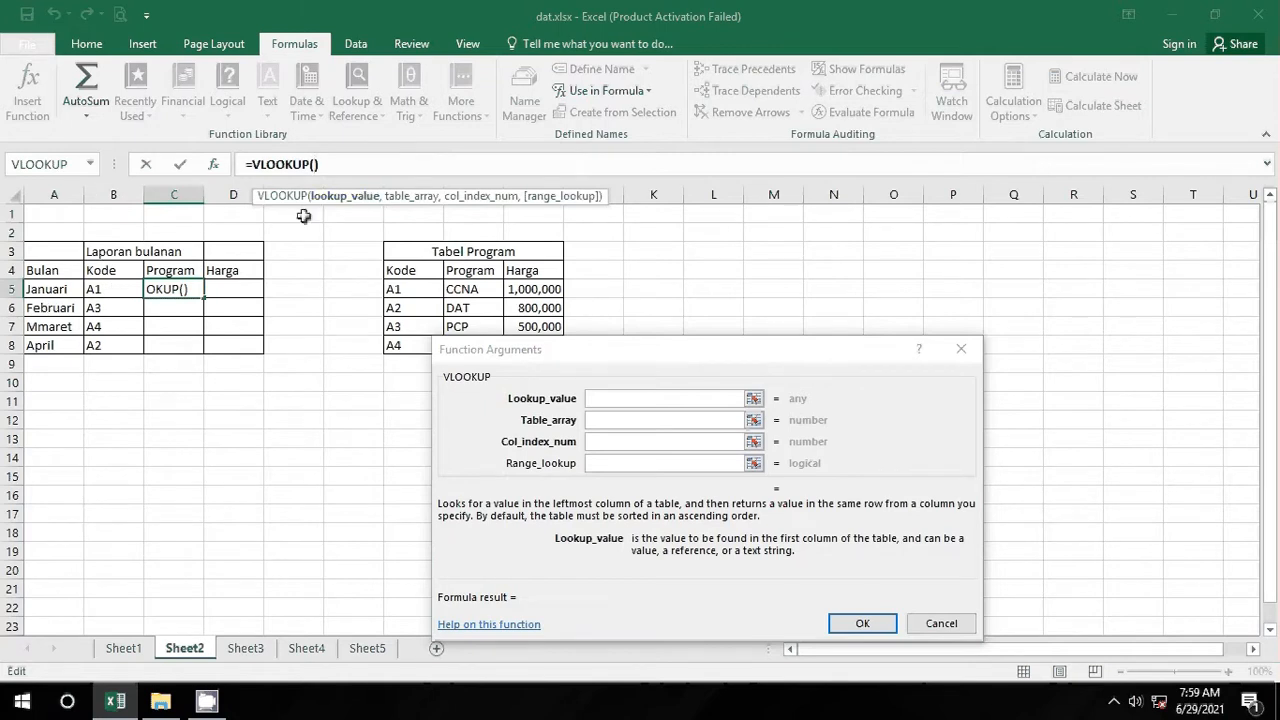
{"action": "type", "text": "B"}
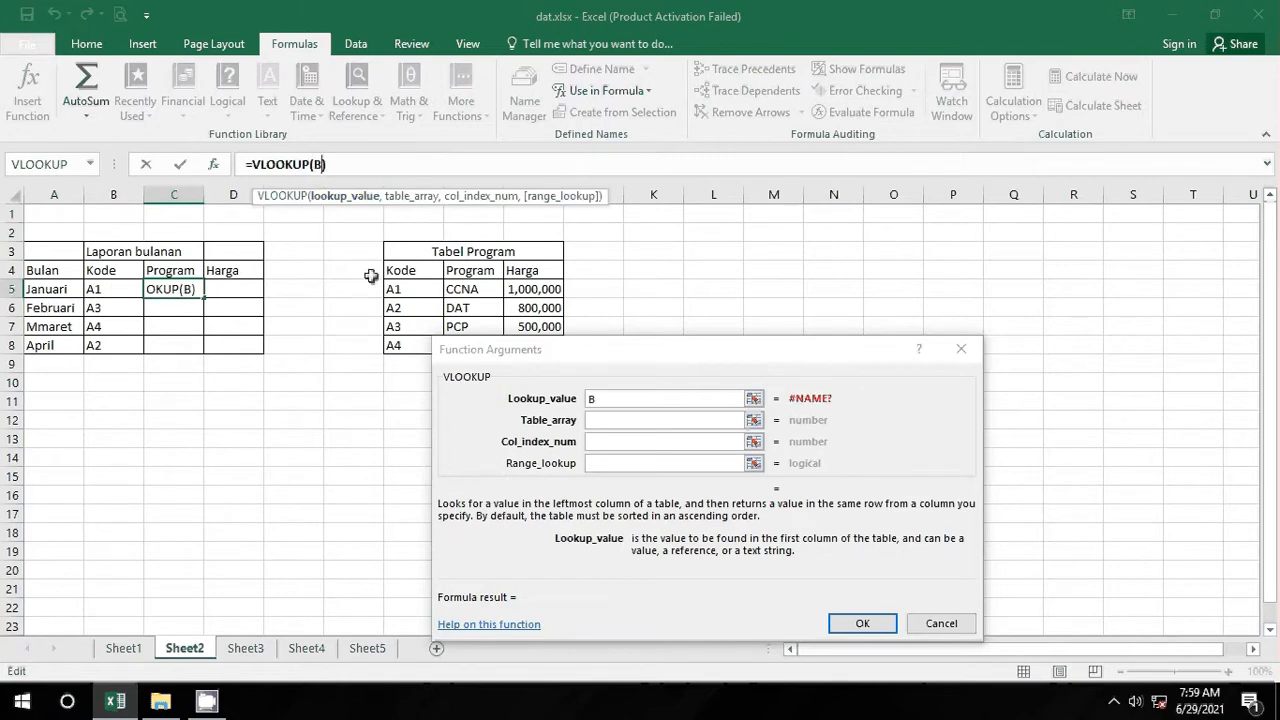
{"action": "type", "text": "5,"}
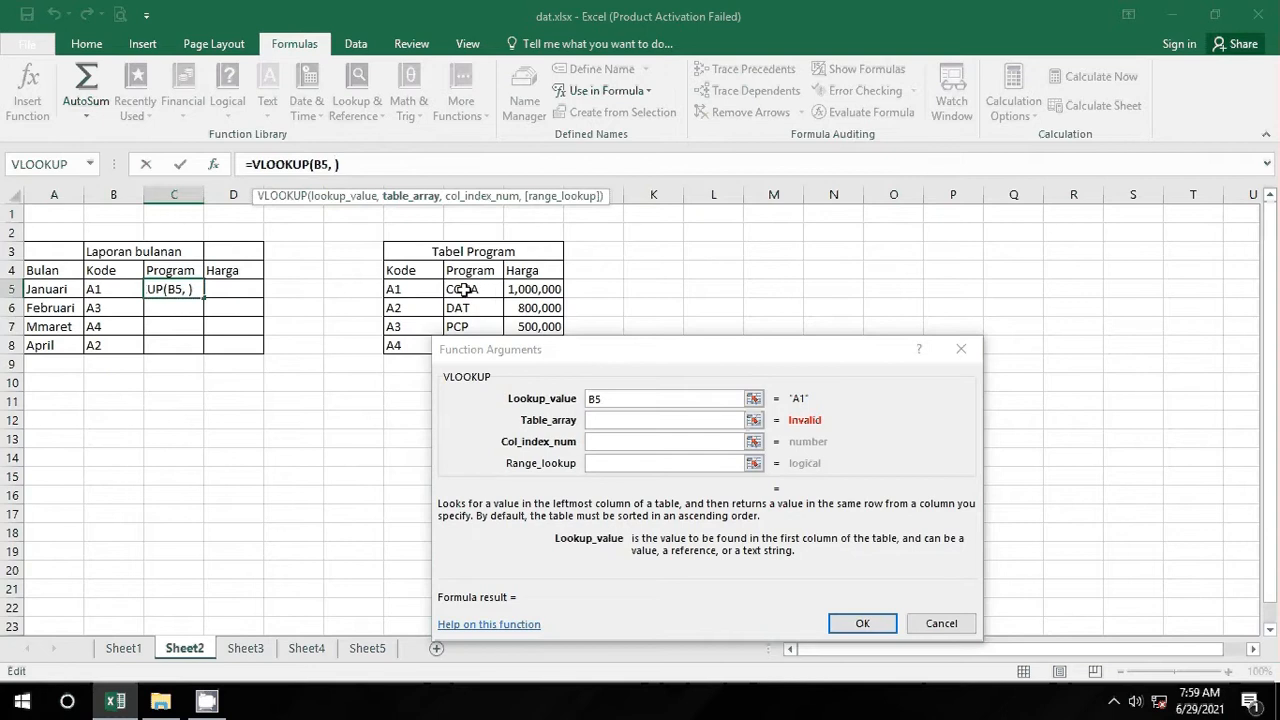
{"action": "left_click_drag", "start_coordinate": [390, 249], "coordinate": [515, 352]}
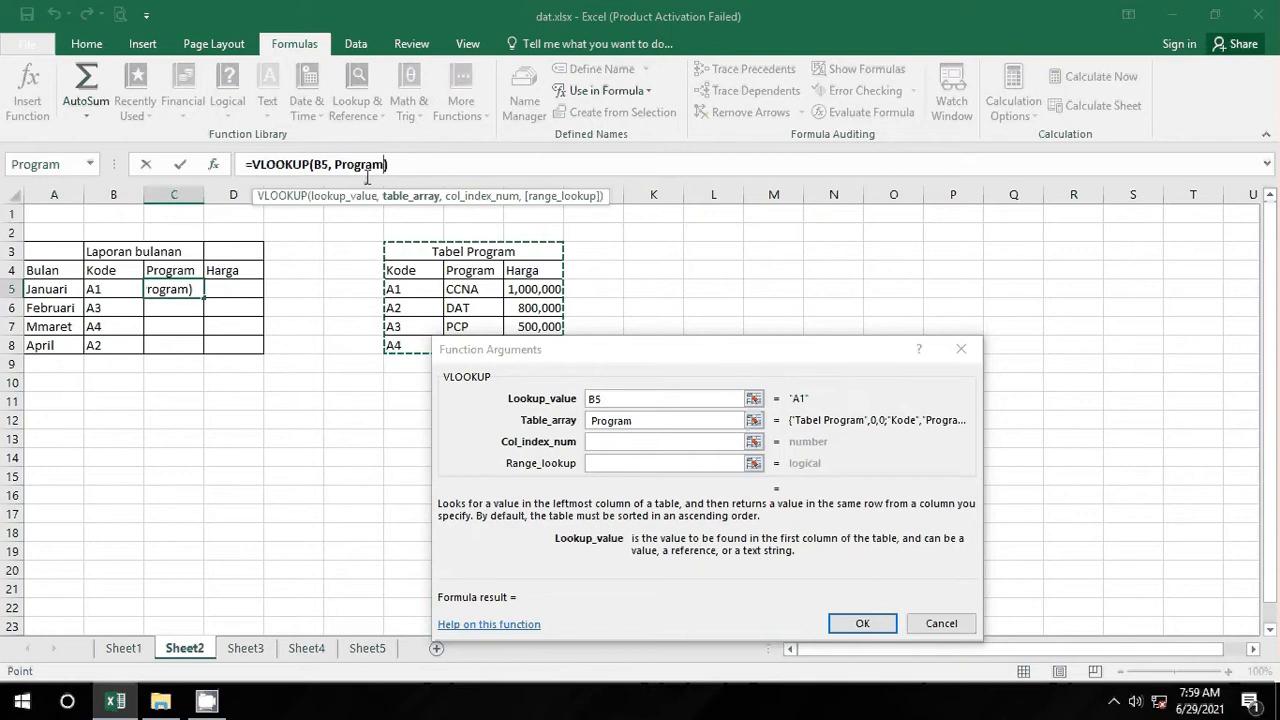
{"action": "type", "text": ","}
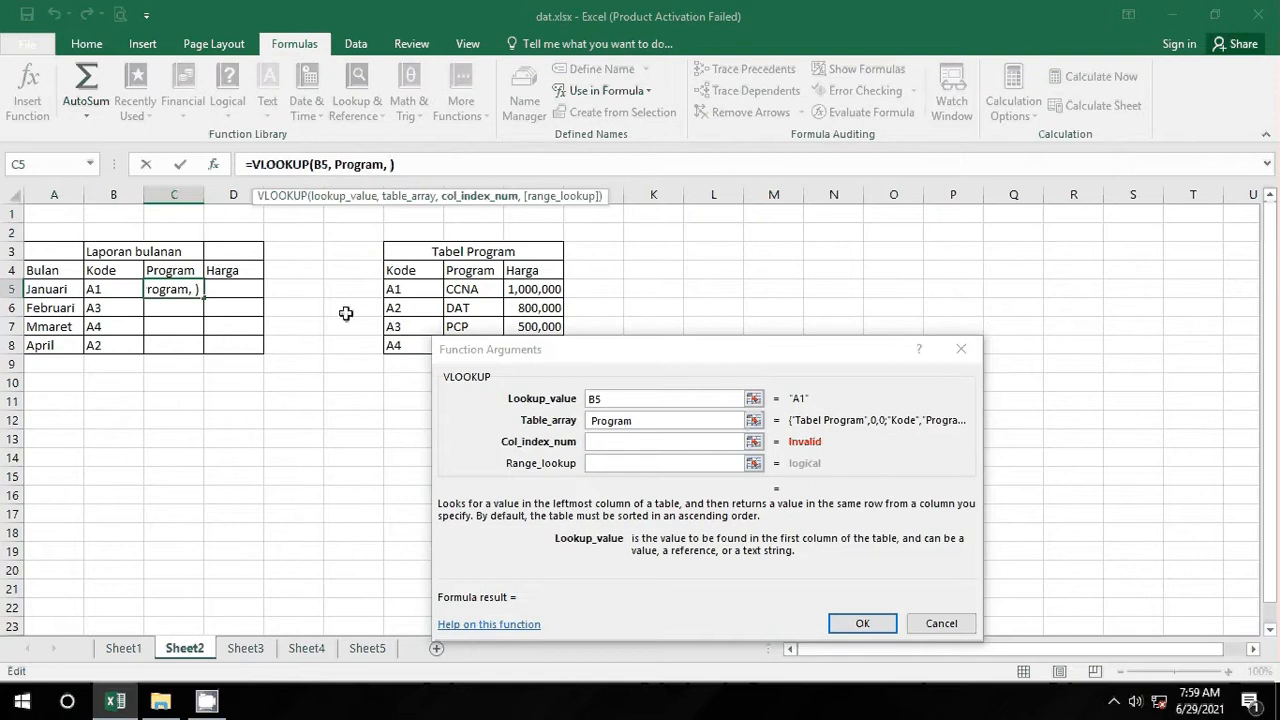
{"action": "key", "text": "Escape"}
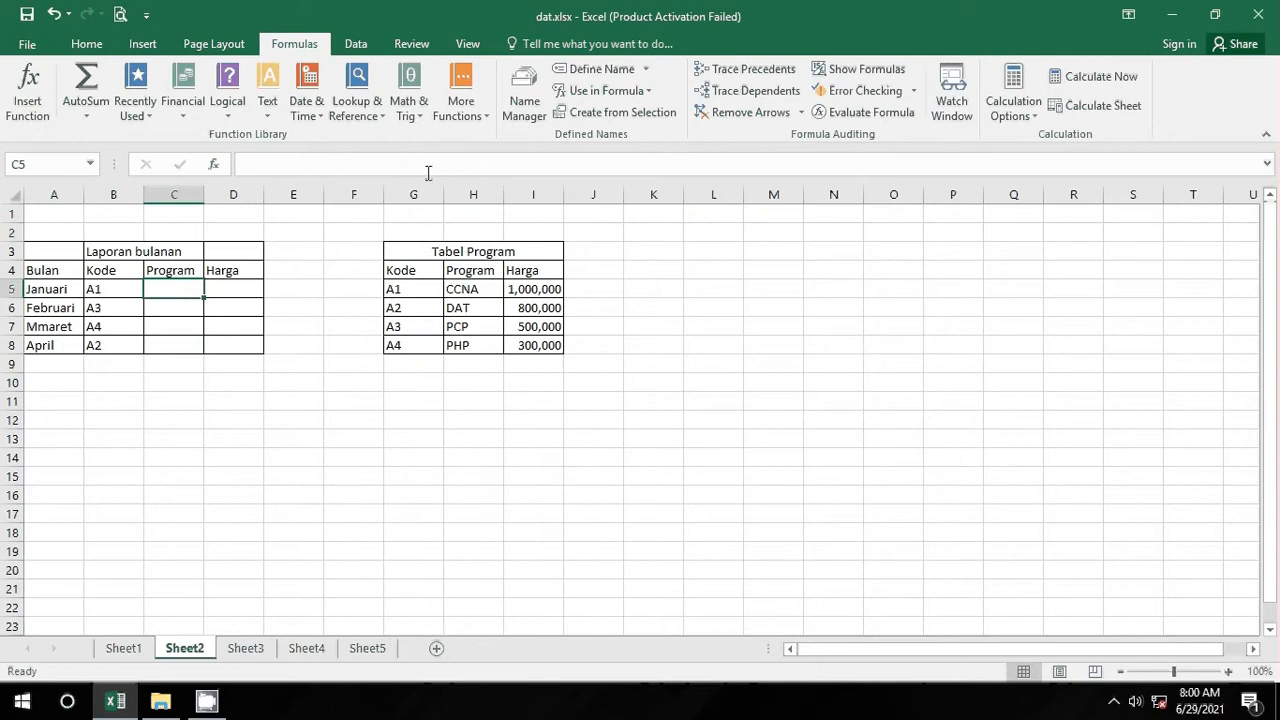
Step: Delete the workbook name Program (Sheet2!$G$3:$I$8) in Name Manager
{"action": "left_click", "coordinate": [605, 70]}
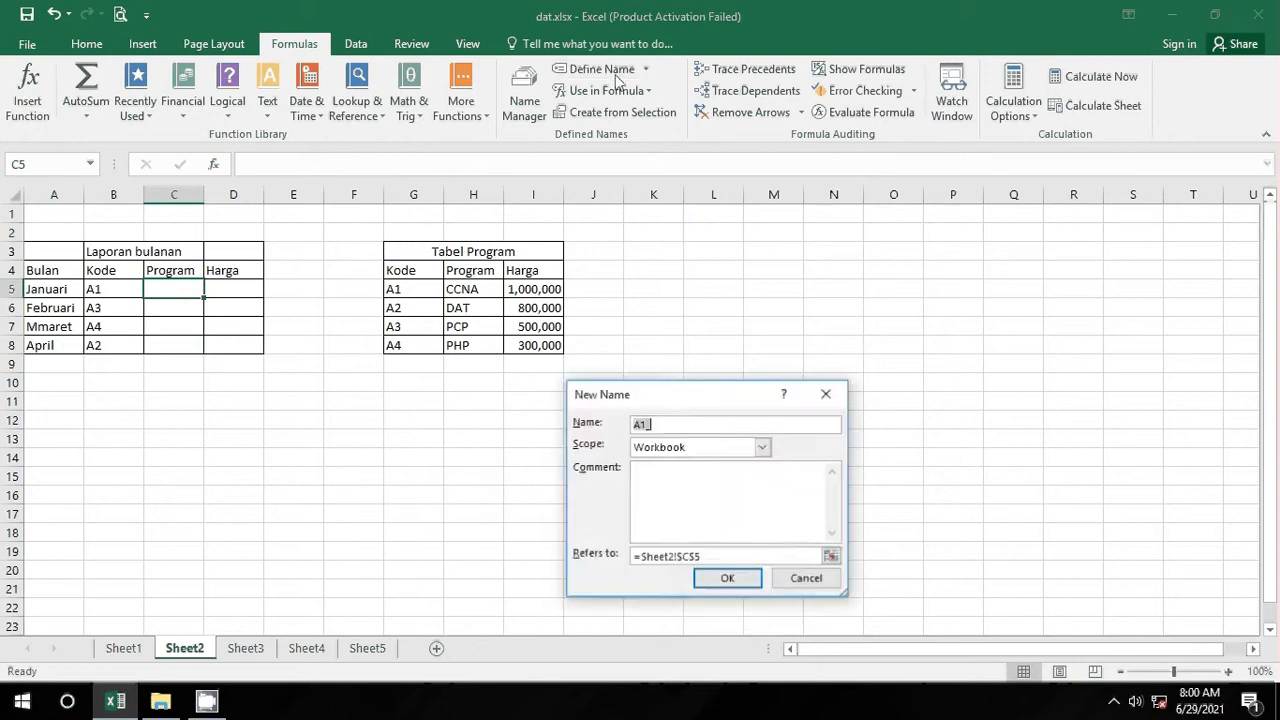
{"action": "left_click", "coordinate": [825, 394]}
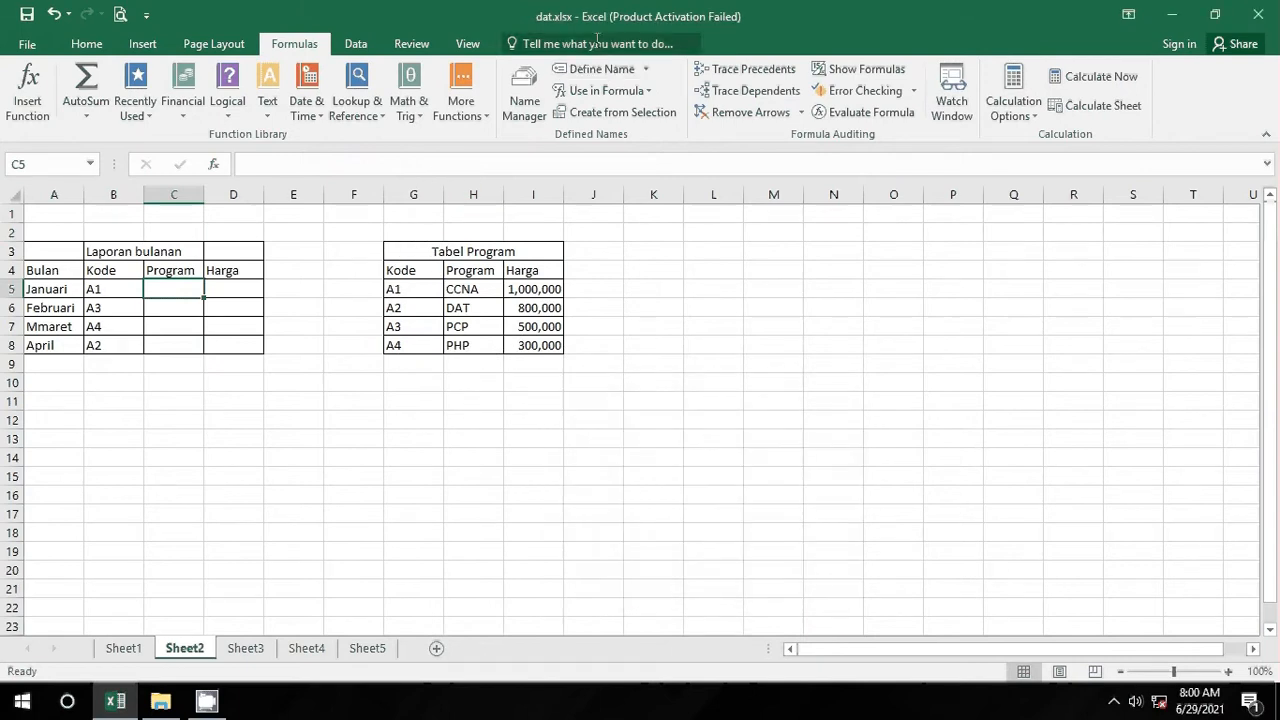
{"action": "left_click", "coordinate": [645, 69]}
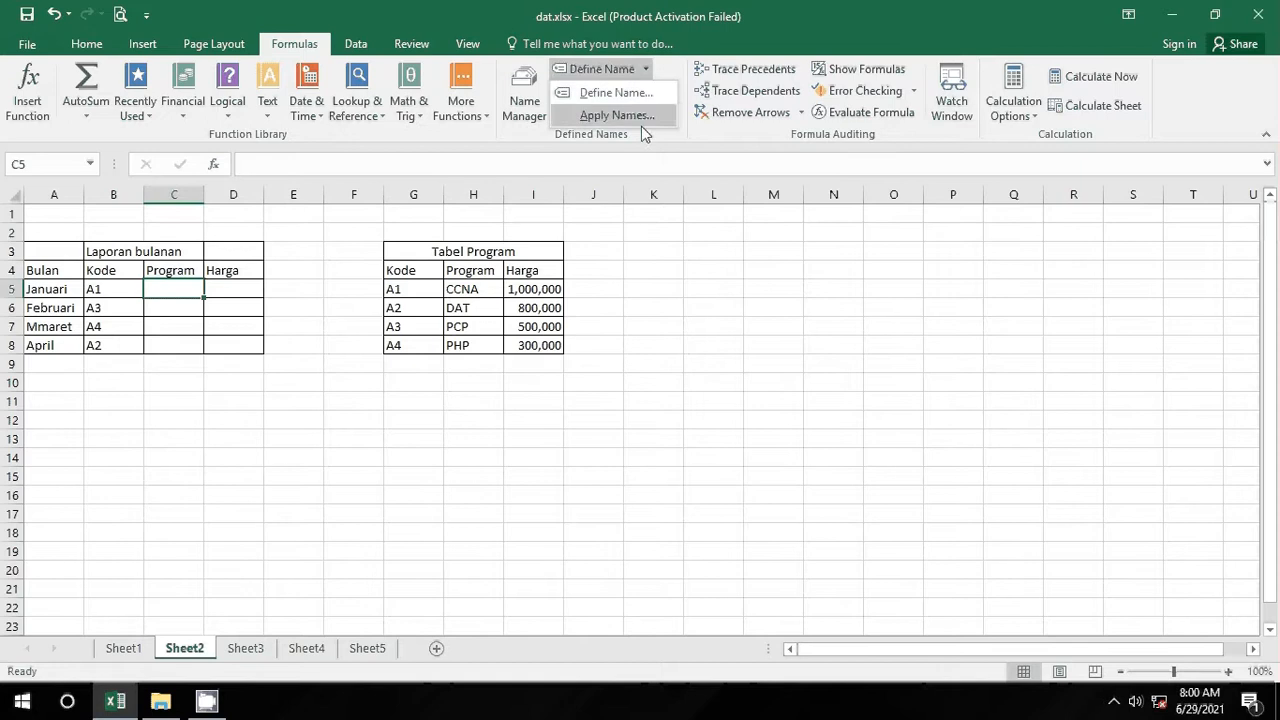
{"action": "left_click", "coordinate": [651, 232]}
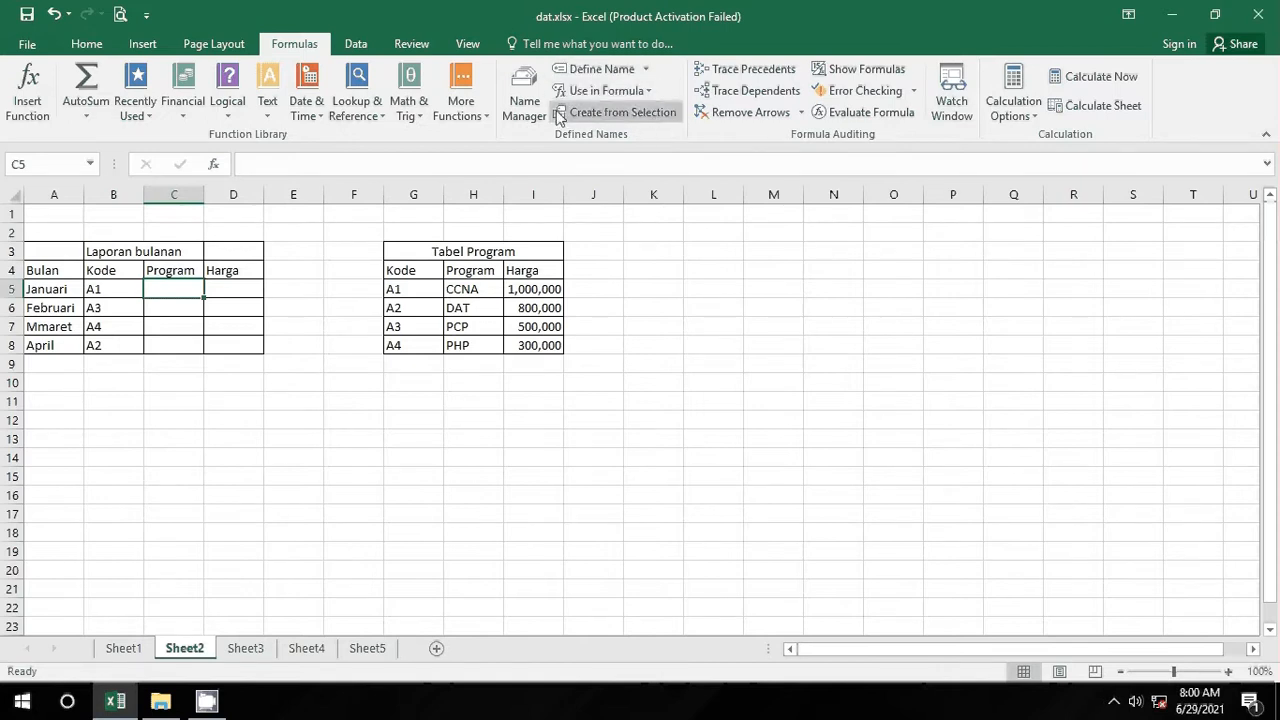
{"action": "left_click", "coordinate": [524, 98]}
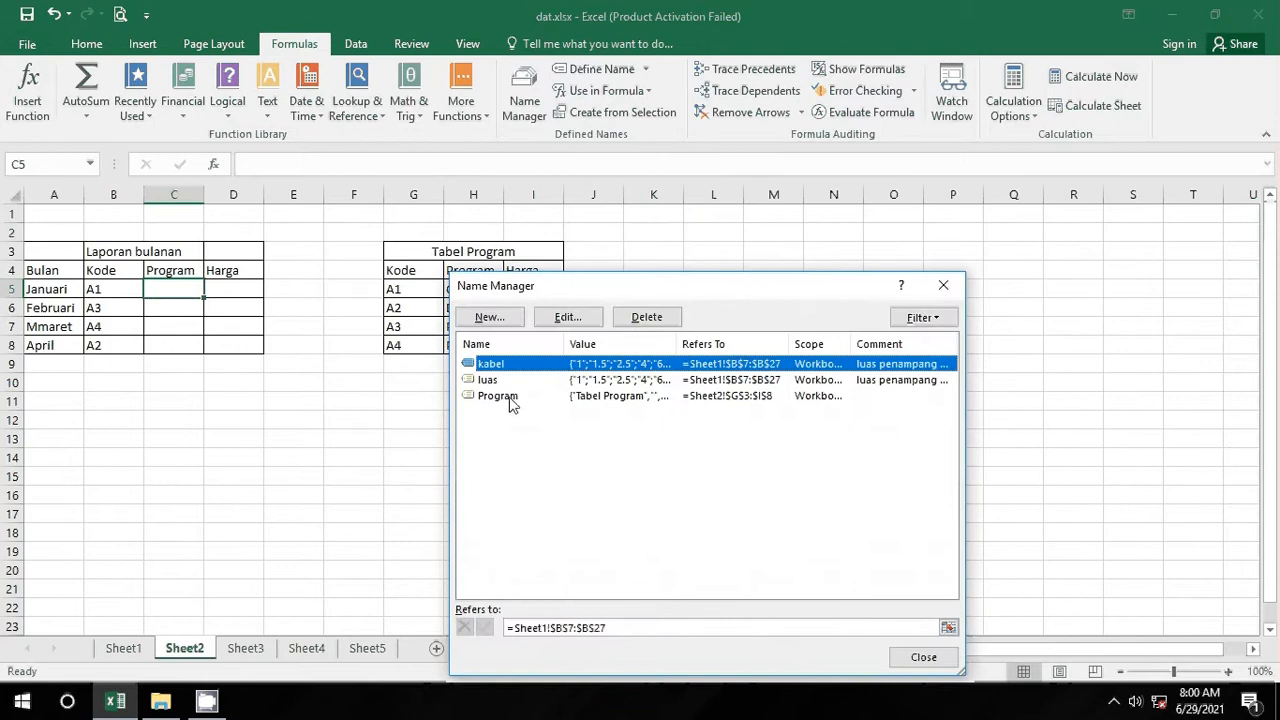
{"action": "left_click", "coordinate": [505, 396]}
{"action": "left_click", "coordinate": [502, 366]}
{"action": "left_click", "coordinate": [505, 397]}
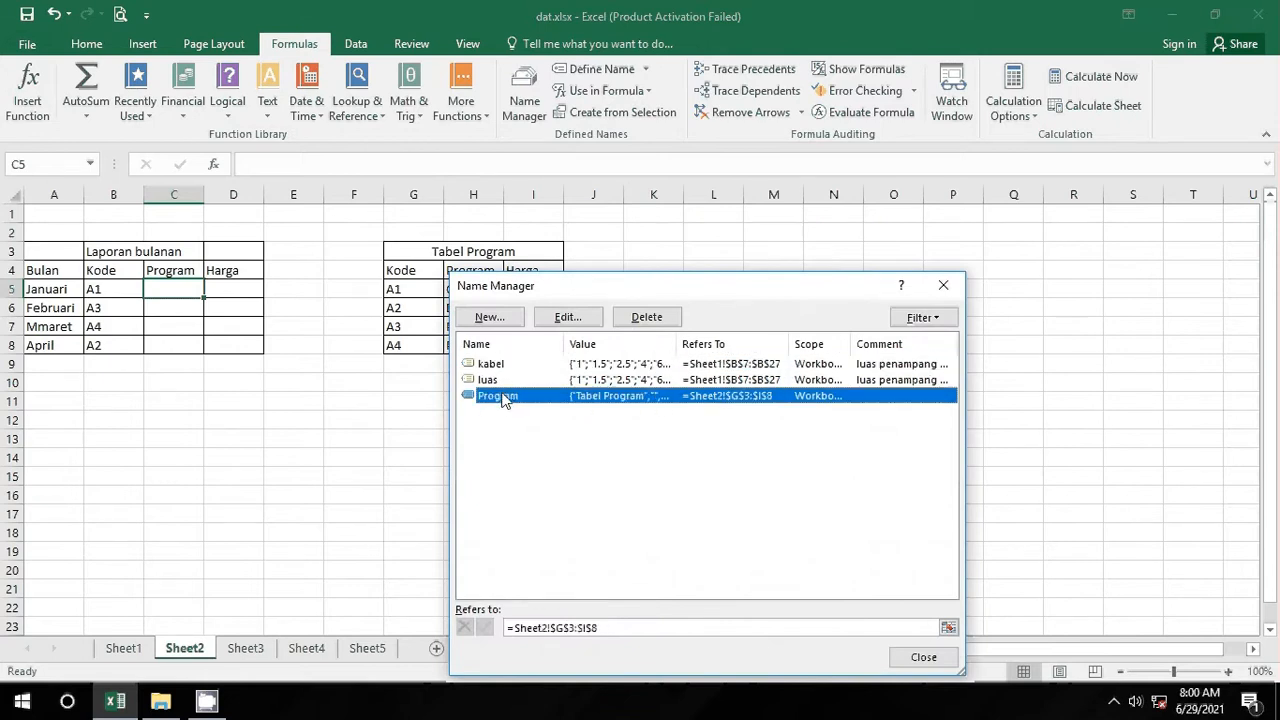
{"action": "left_click", "coordinate": [645, 317]}
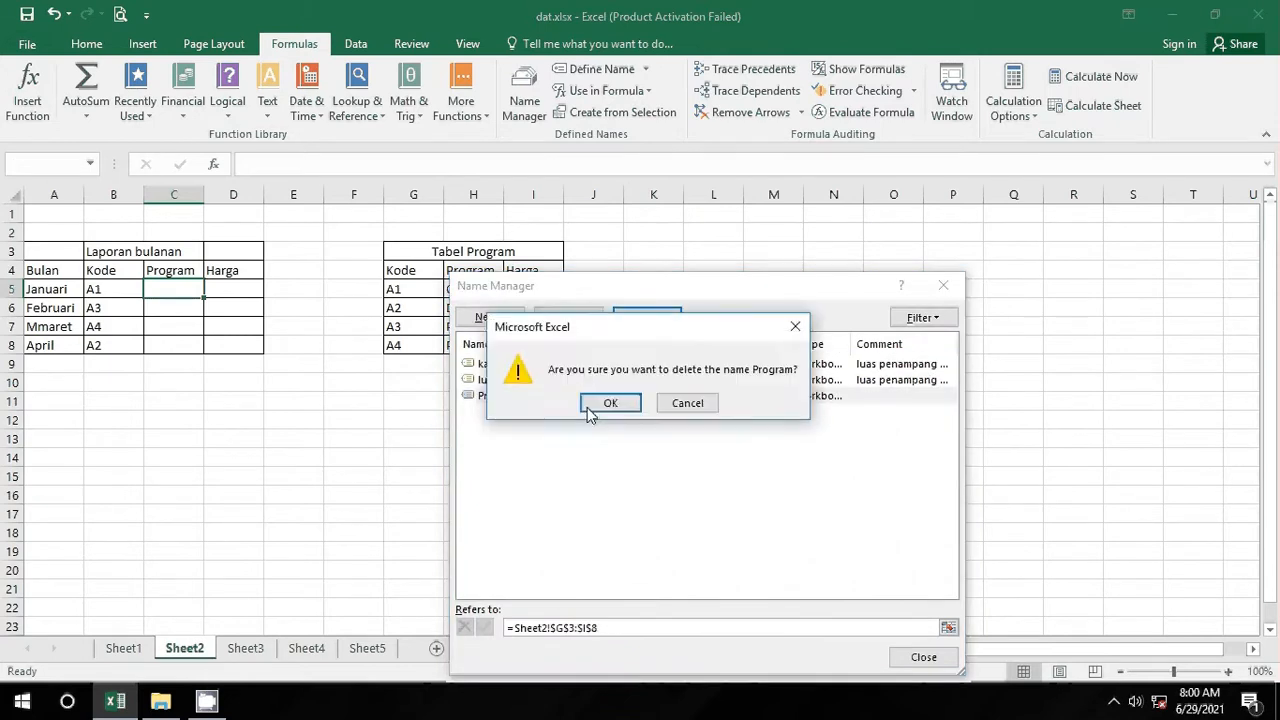
{"action": "left_click", "coordinate": [590, 405]}
{"action": "left_click", "coordinate": [943, 285]}
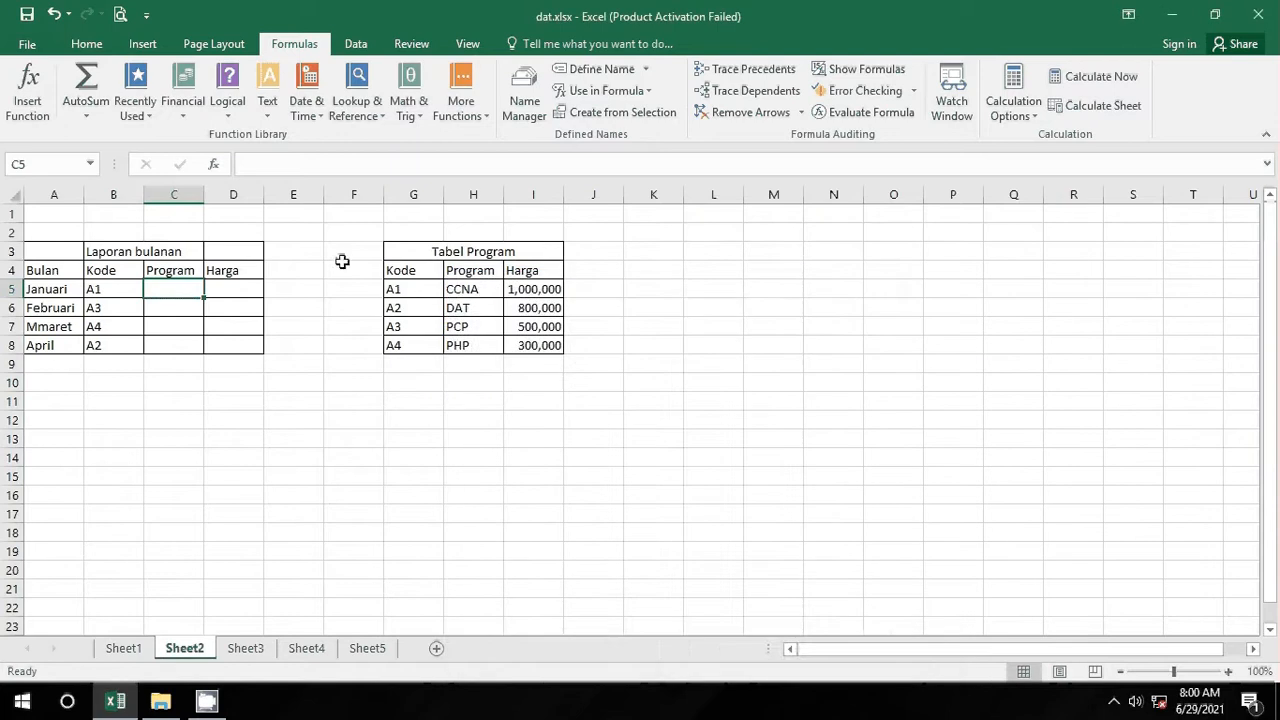
Step: Select cell C5 under the Program heading
{"action": "left_click", "coordinate": [348, 284]}
{"action": "left_click", "coordinate": [344, 246]}
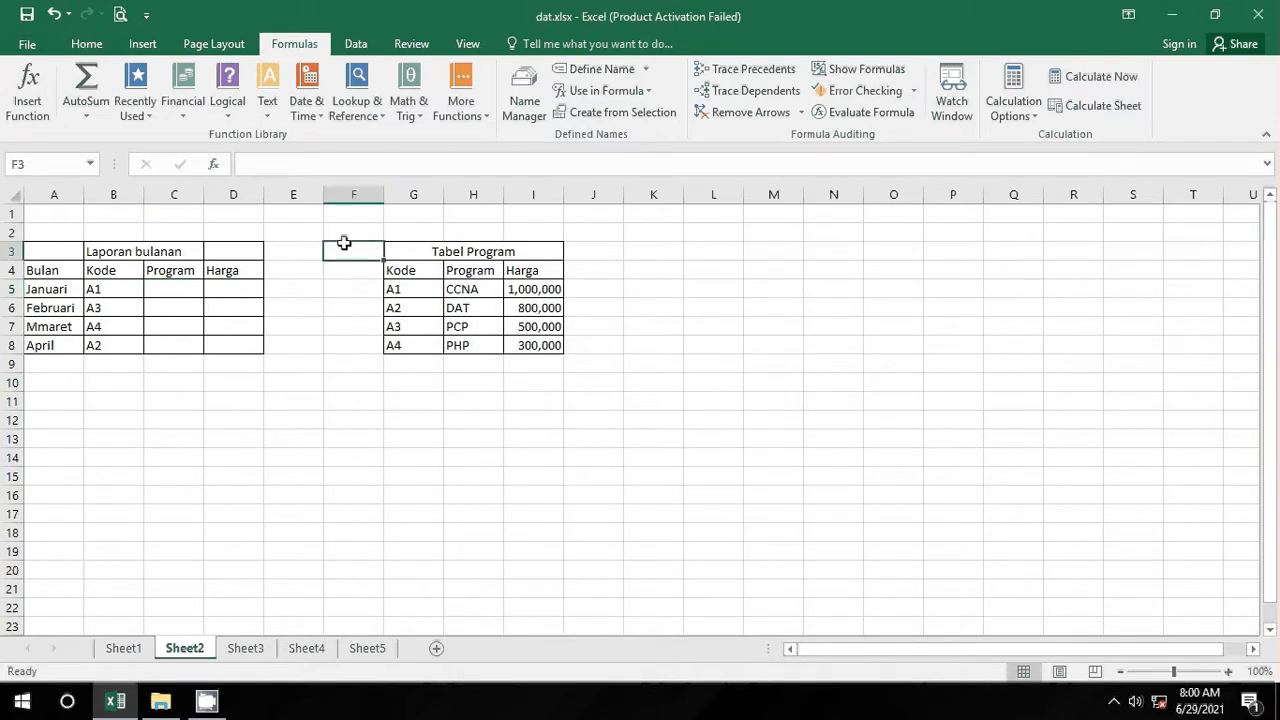
{"action": "left_click", "coordinate": [172, 286]}
Step: Enter =VLOOKUP(B5, G3:I8, 2) in C5 to look up the Program name
{"action": "left_click", "coordinate": [357, 100]}
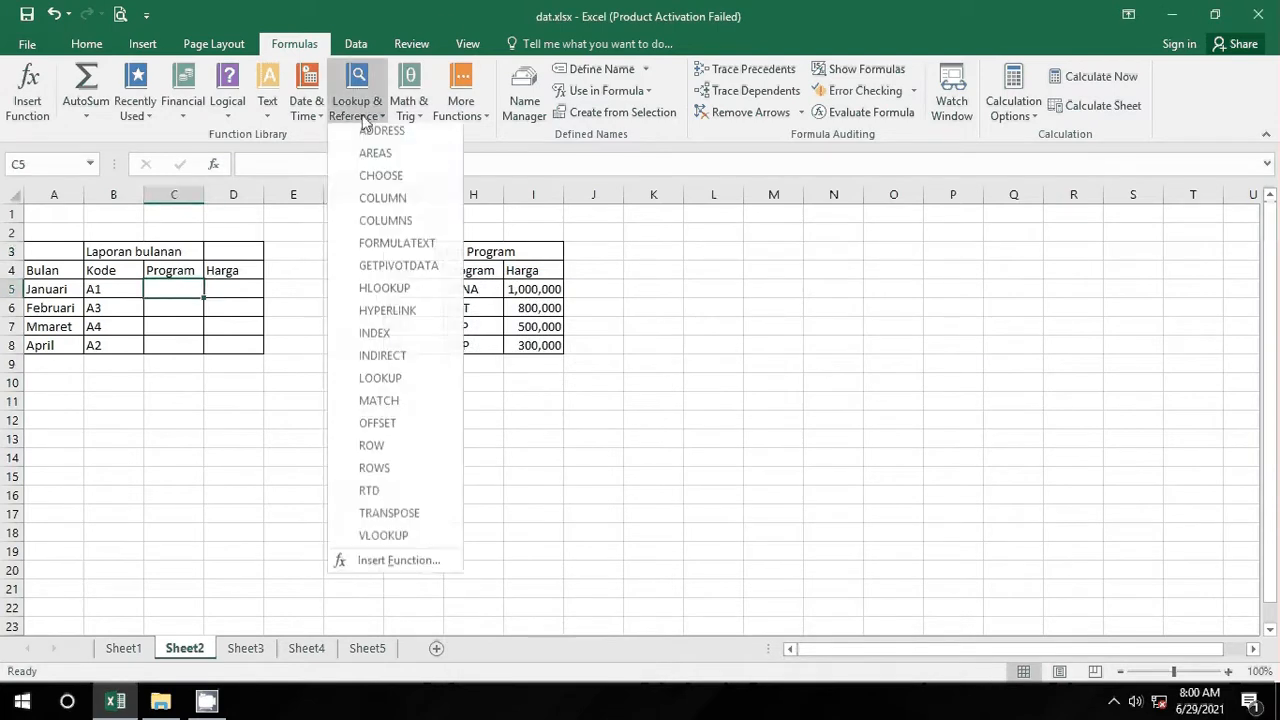
{"action": "left_click", "coordinate": [434, 537]}
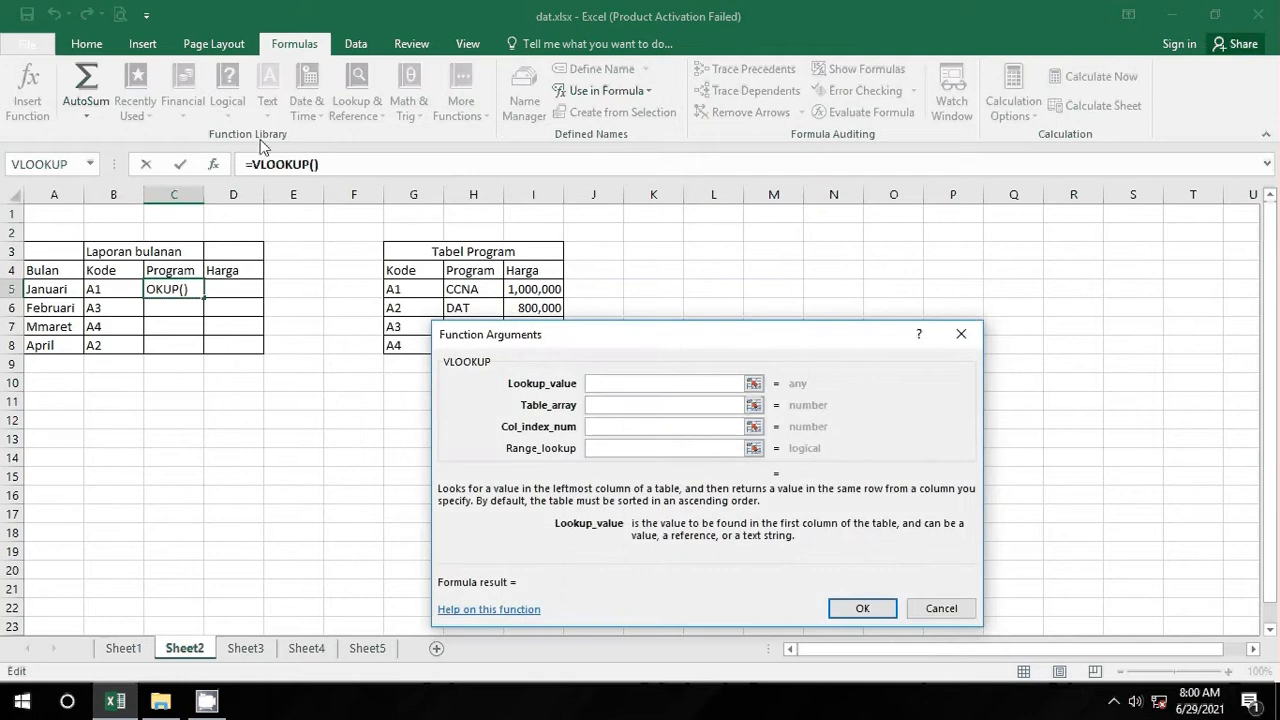
{"action": "left_click", "coordinate": [316, 168]}
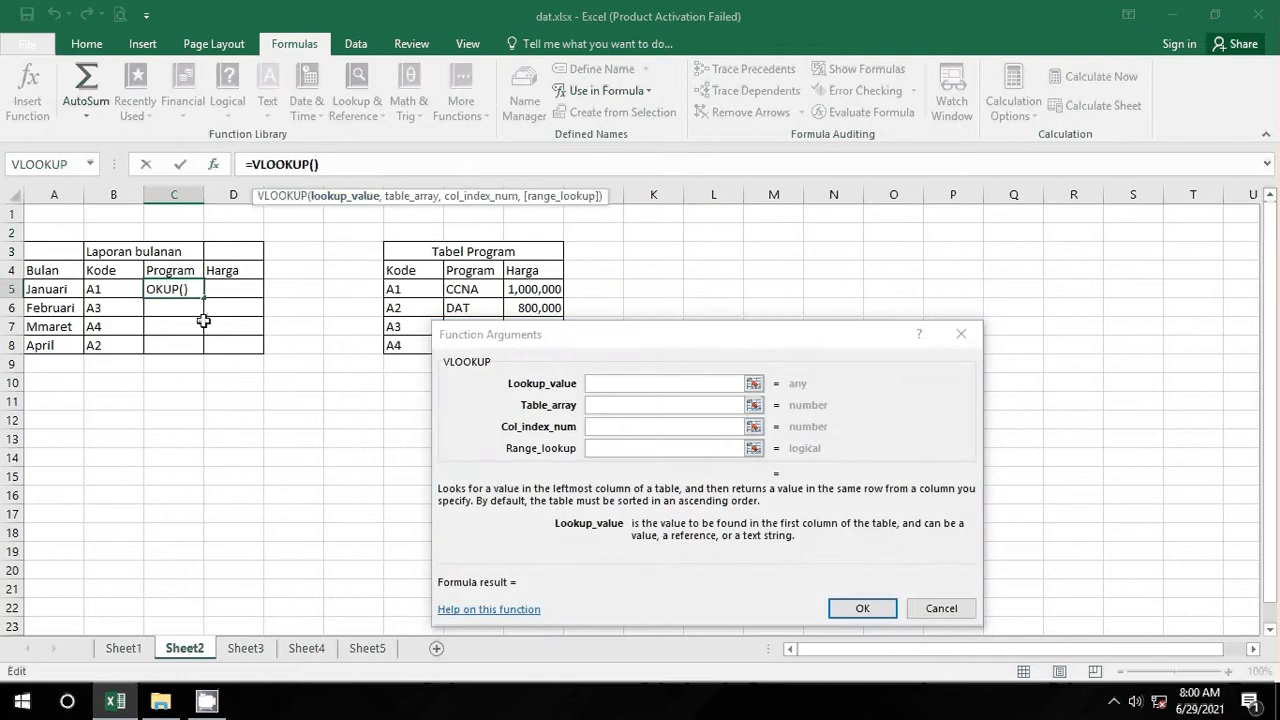
{"action": "type", "text": "B5,"}
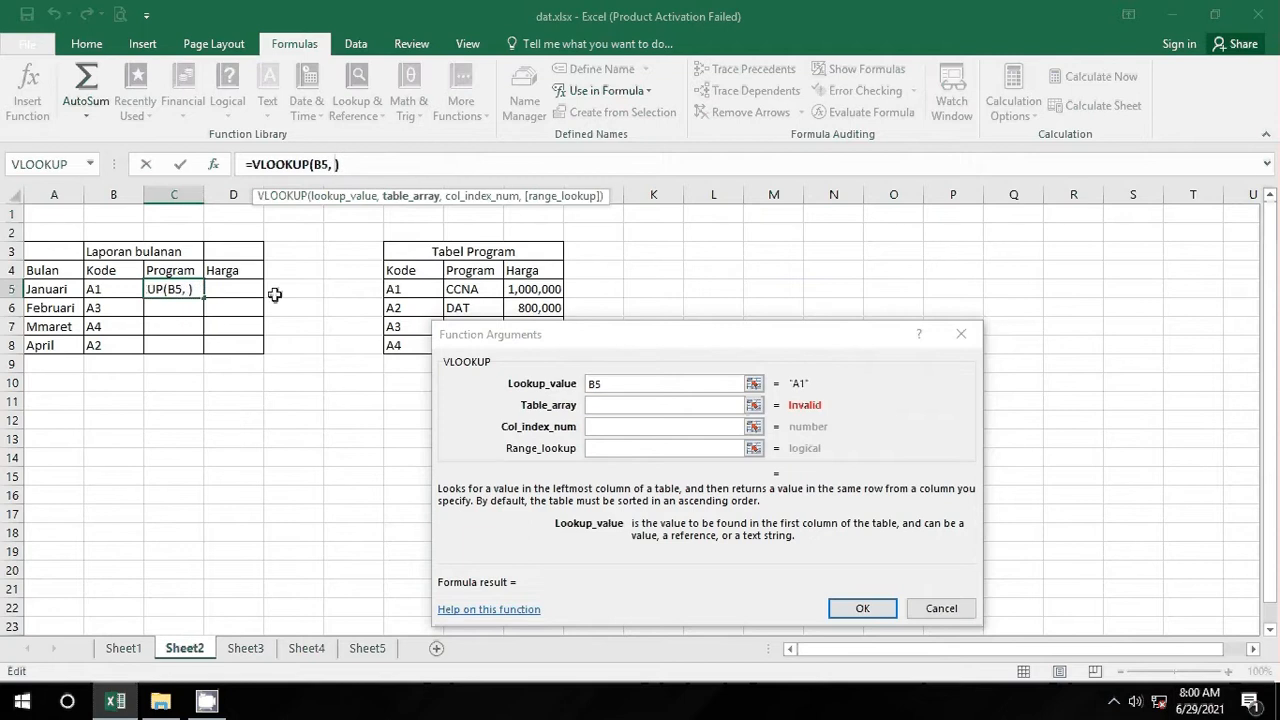
{"action": "left_click_drag", "start_coordinate": [405, 252], "coordinate": [530, 345]}
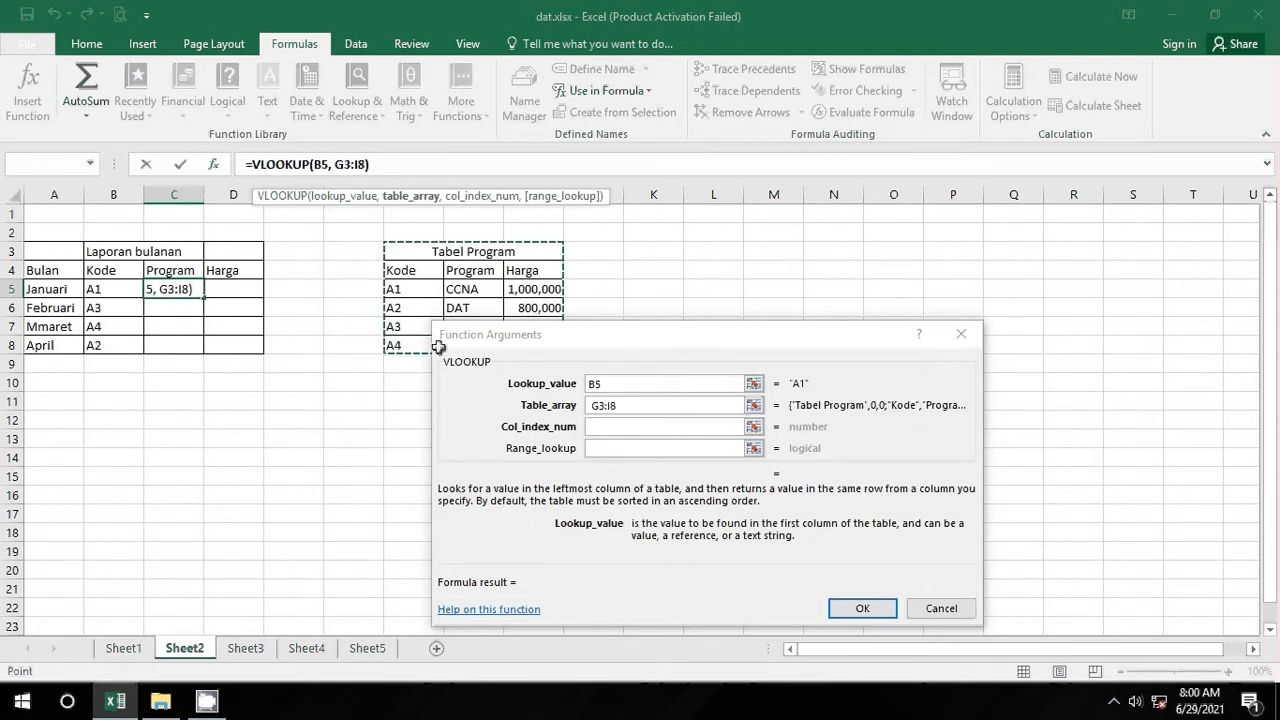
{"action": "type", "text": ","}
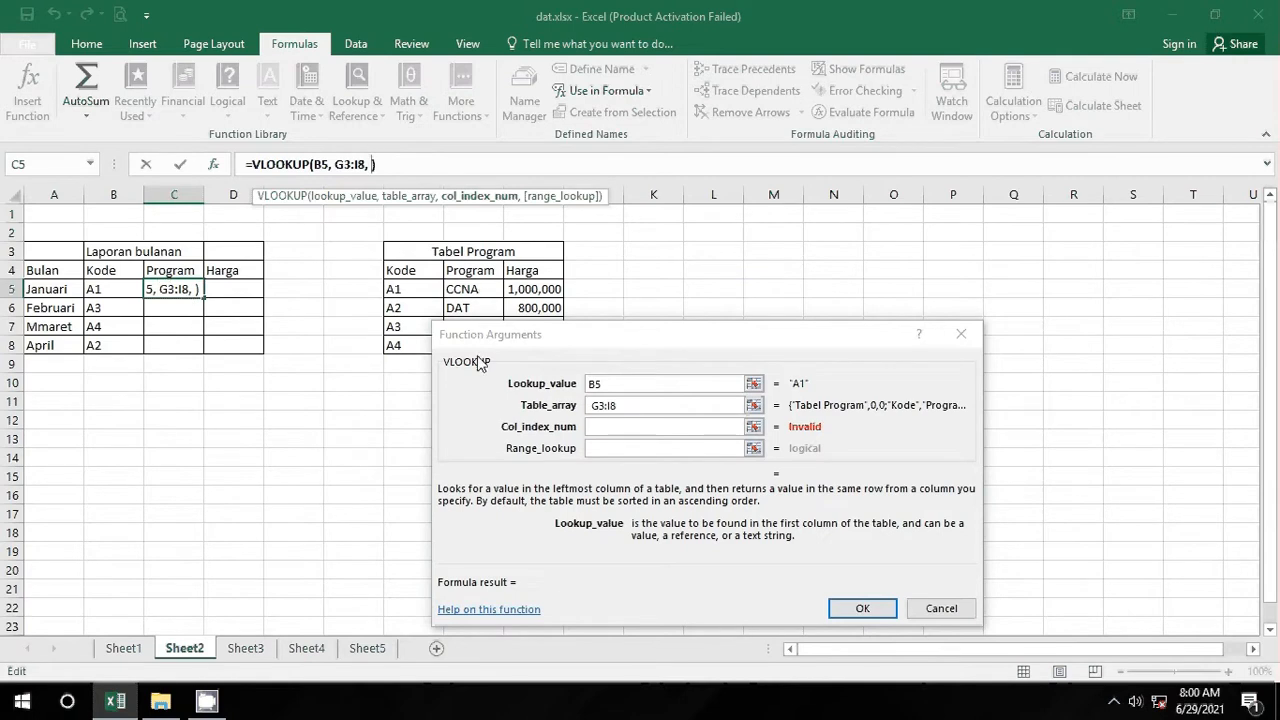
{"action": "type", "text": "2"}
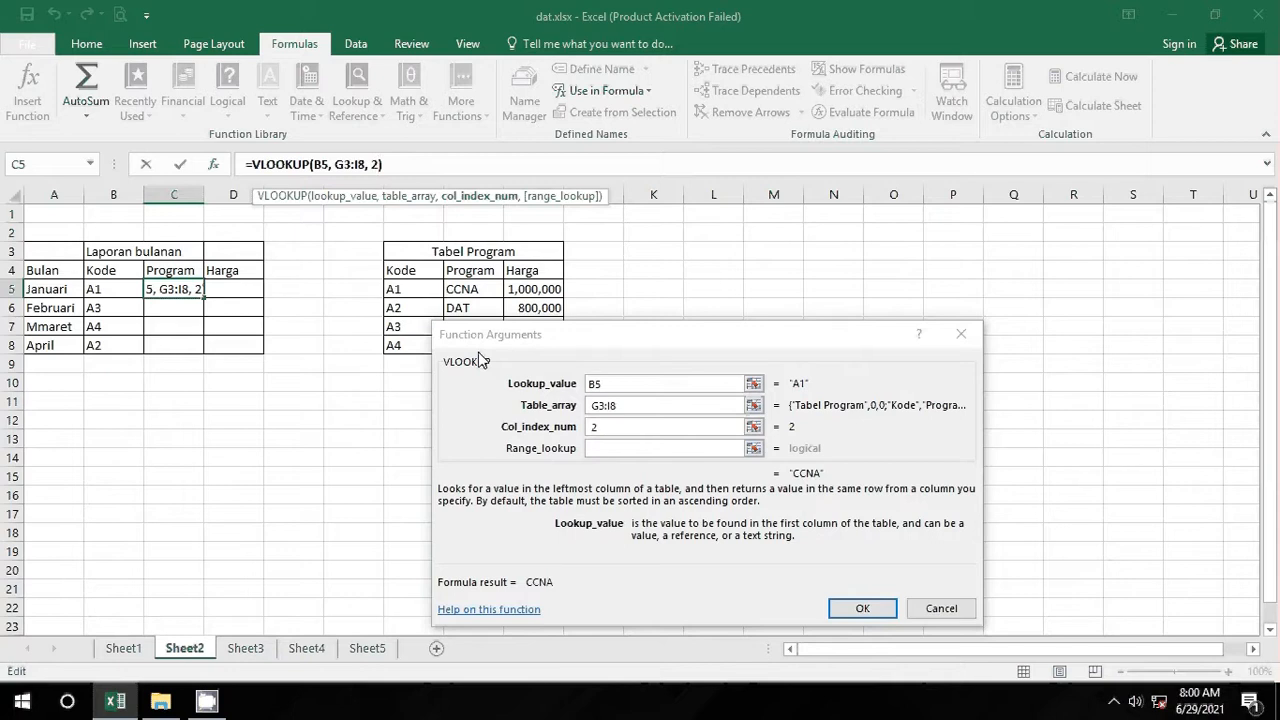
{"action": "key", "text": "Return"}
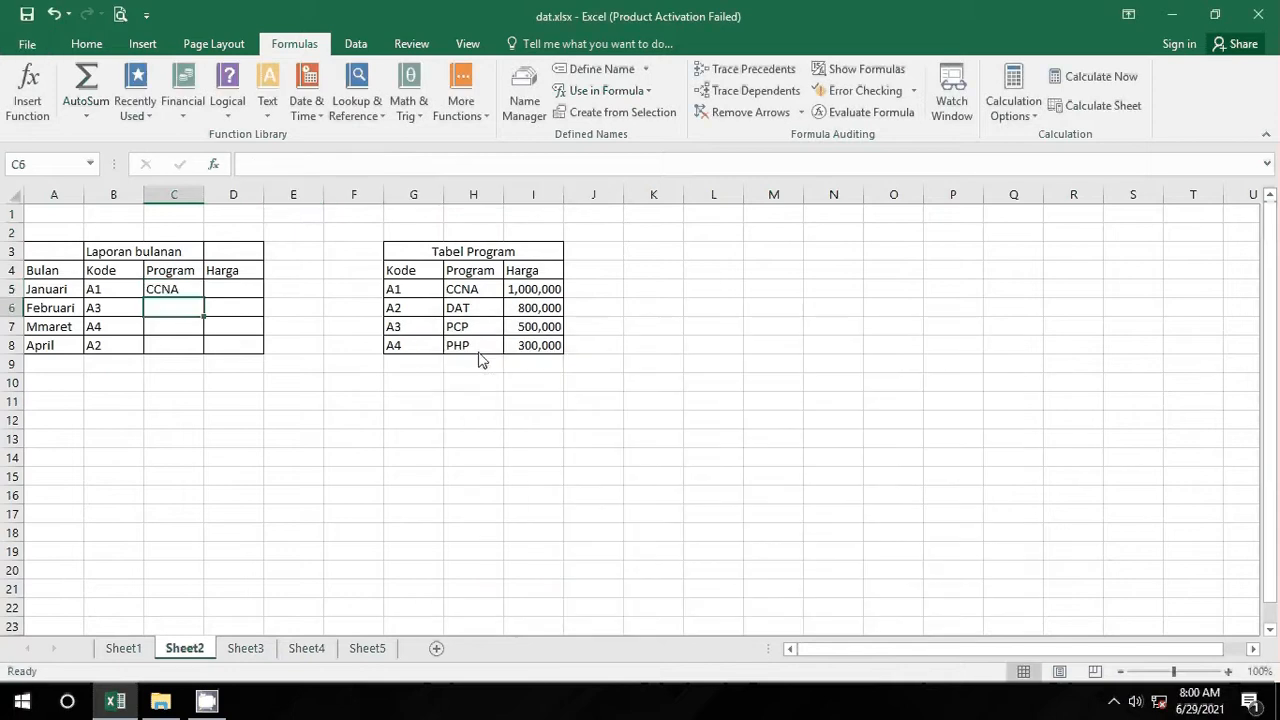
Step: Fill the Program lookup down to C8, giving CCNA, PCP, PHP and DAT
{"action": "left_click", "coordinate": [163, 290]}
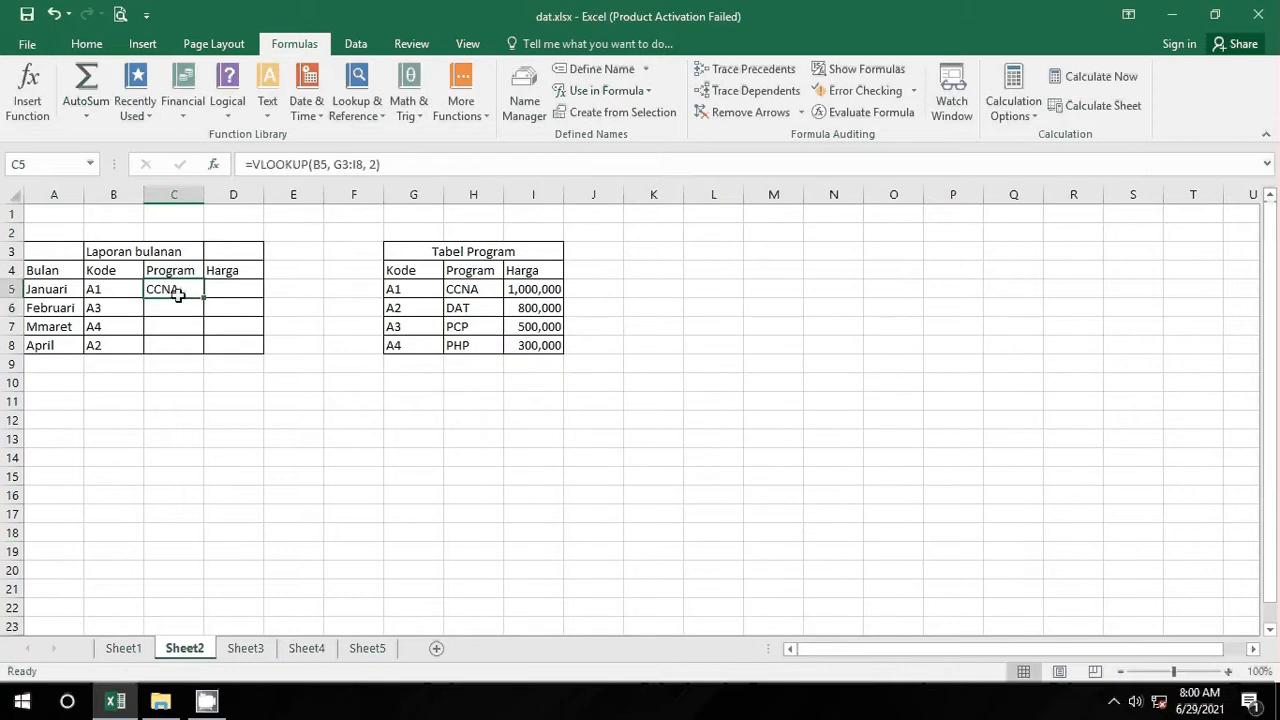
{"action": "left_click_drag", "start_coordinate": [205, 298], "coordinate": [209, 358]}
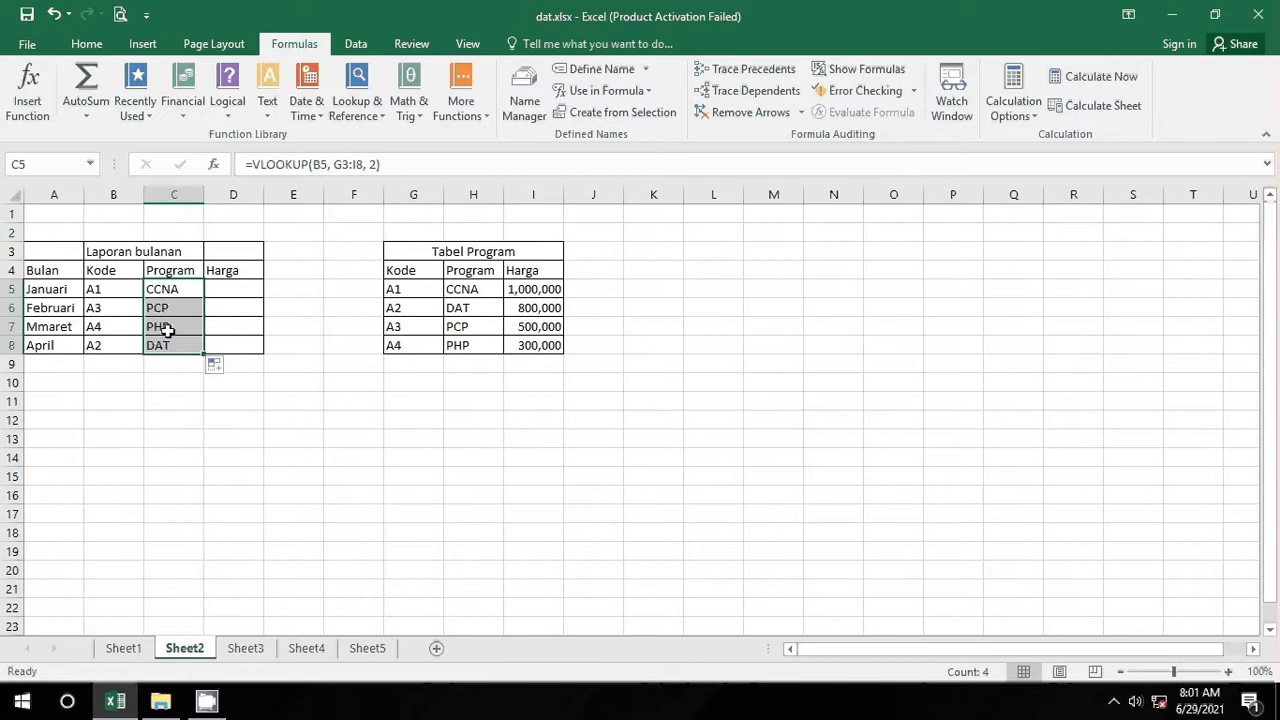
{"action": "left_click", "coordinate": [292, 407]}
{"action": "left_click", "coordinate": [233, 290]}
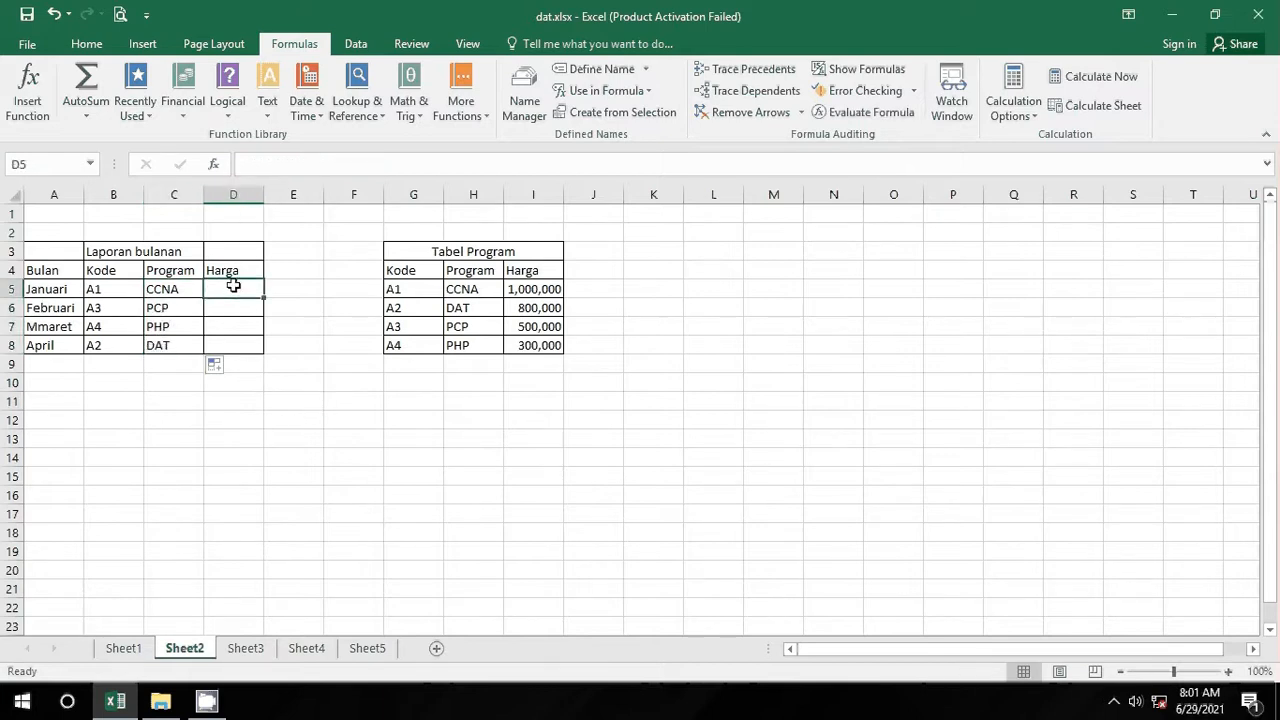
Step: Copy the C5 lookup formula into D5
{"action": "left_click", "coordinate": [187, 286]}
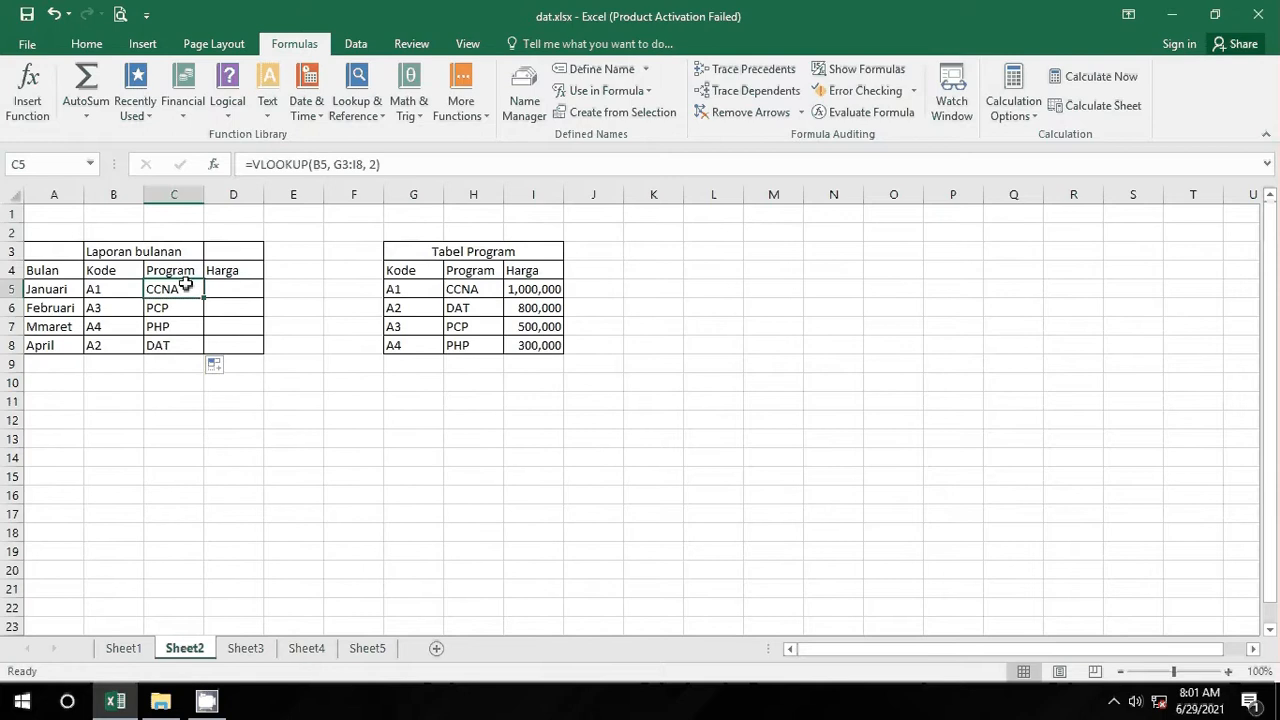
{"action": "key", "text": "ctrl+c"}
{"action": "left_click", "coordinate": [245, 285]}
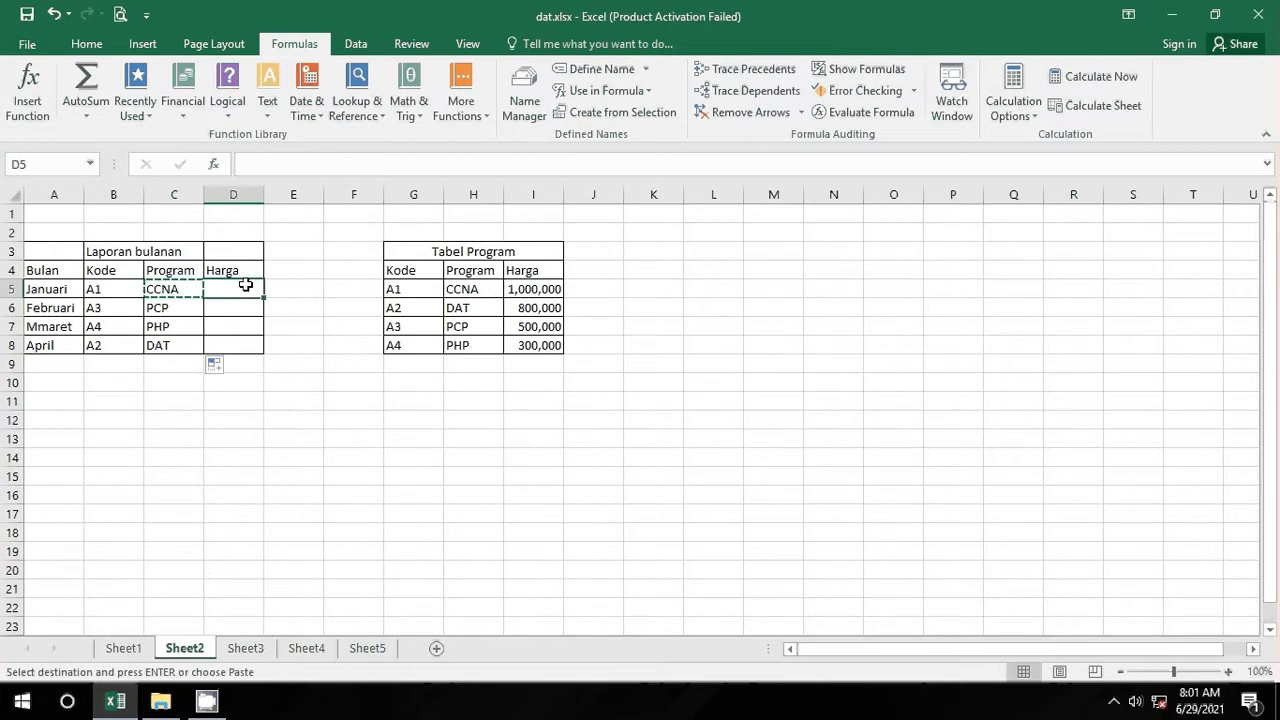
{"action": "key", "text": "ctrl+v"}
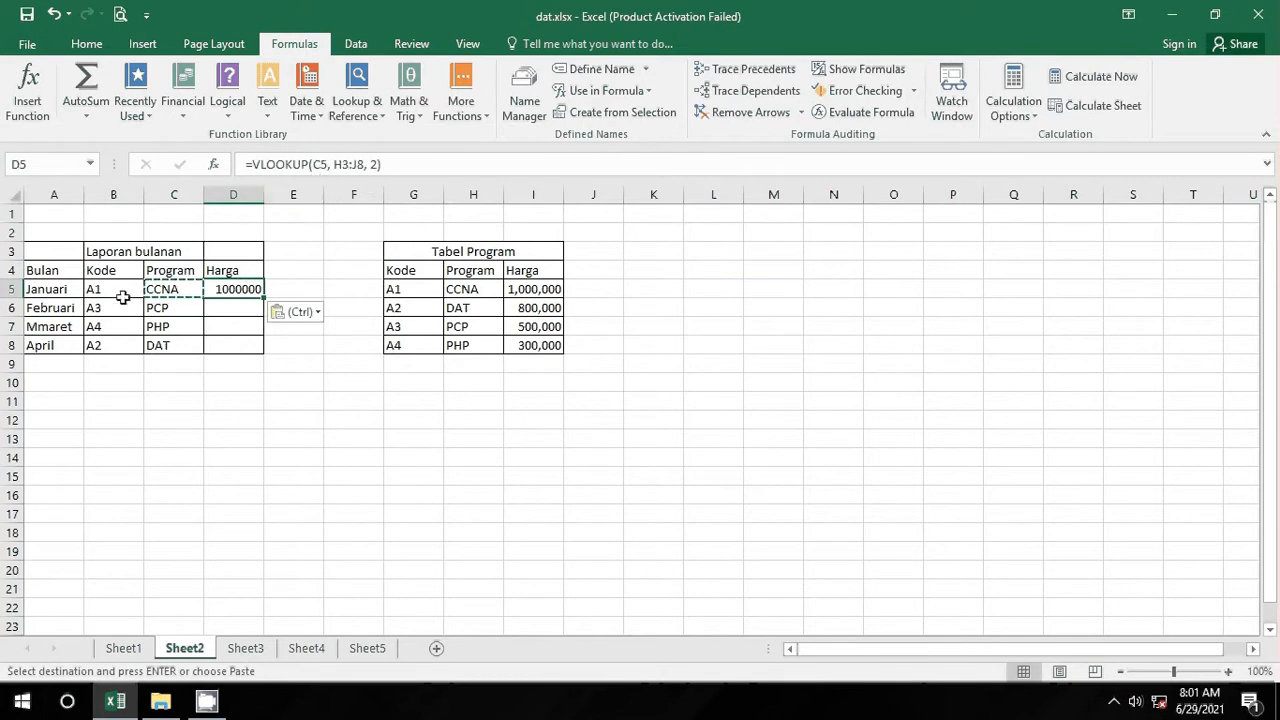
Step: Correct D5's formula to =VLOOKUP(B5,G3:I8,3), returning the price 1000000
{"action": "left_click", "coordinate": [322, 166]}
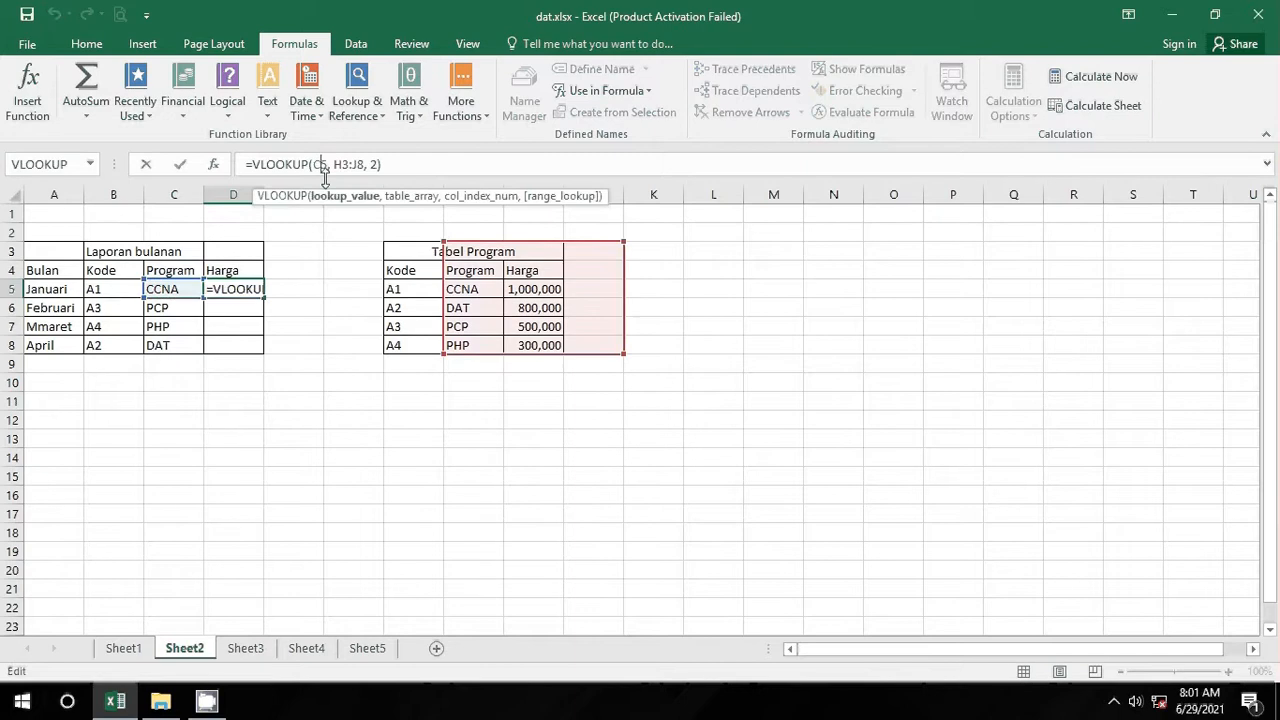
{"action": "key", "text": "BackSpace"}
{"action": "type", "text": "B"}
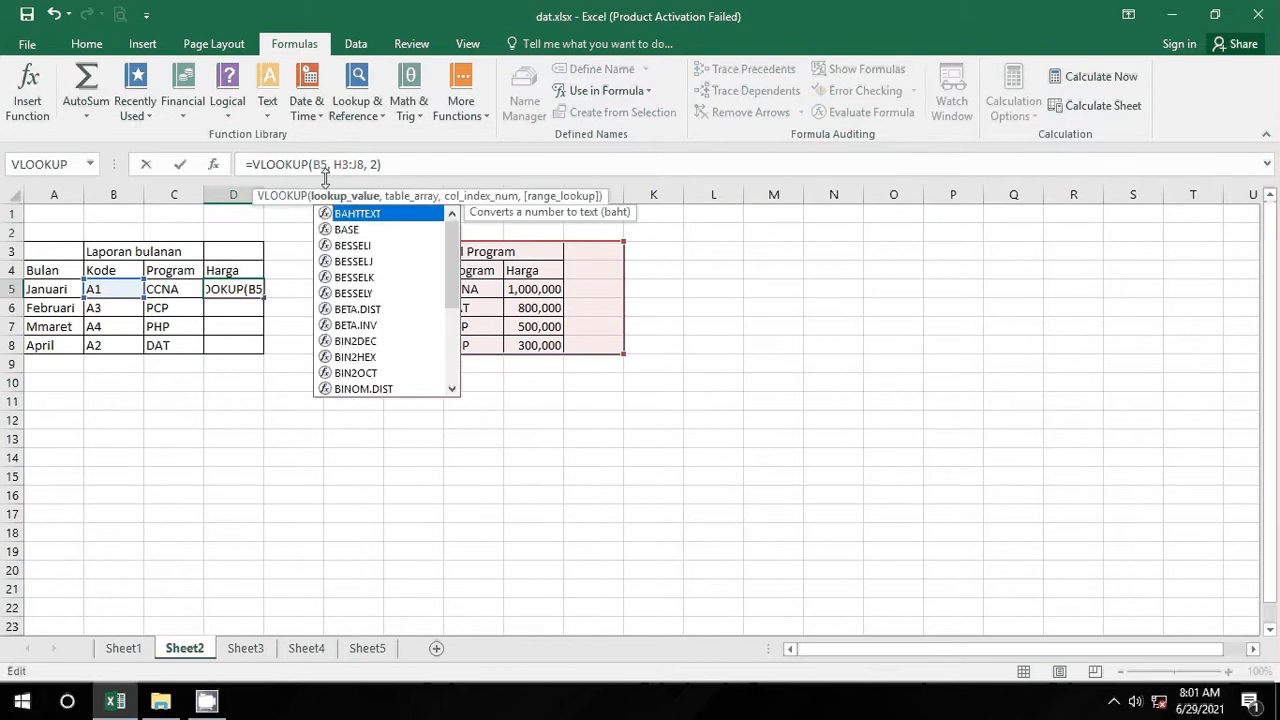
{"action": "left_click", "coordinate": [355, 165]}
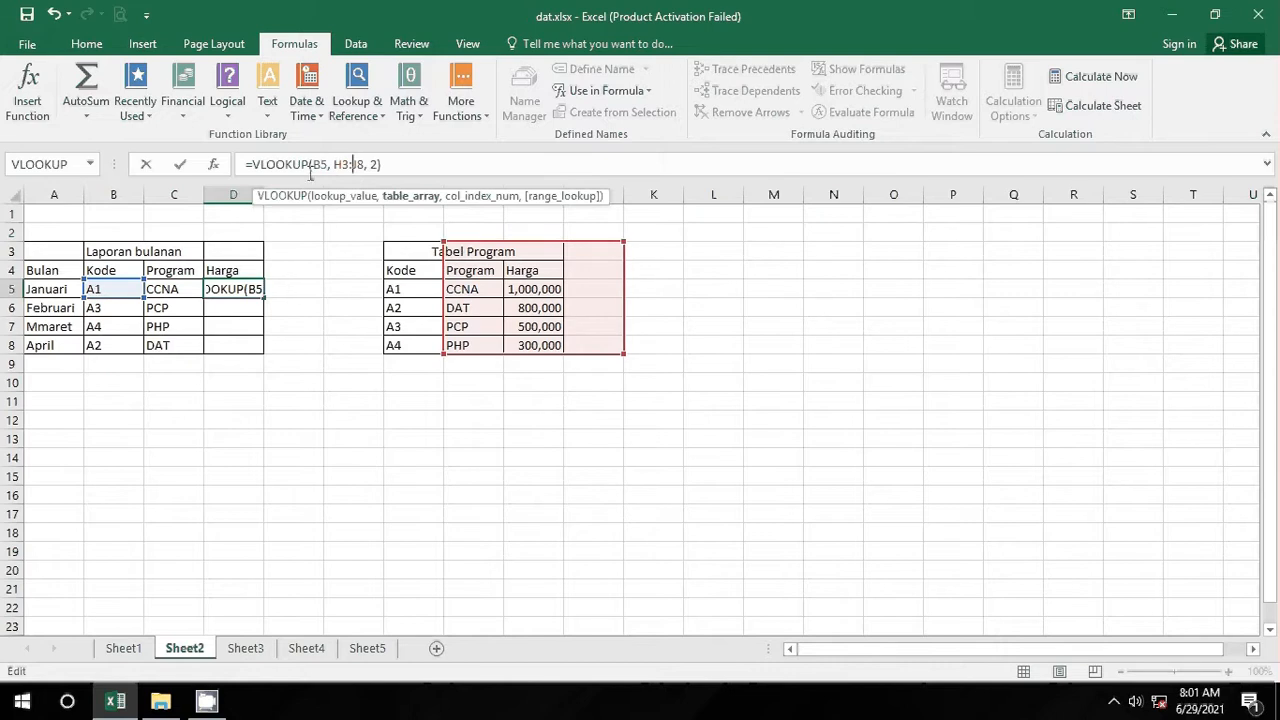
{"action": "left_click_drag", "start_coordinate": [334, 164], "coordinate": [366, 168]}
{"action": "key", "text": "BackSpace"}
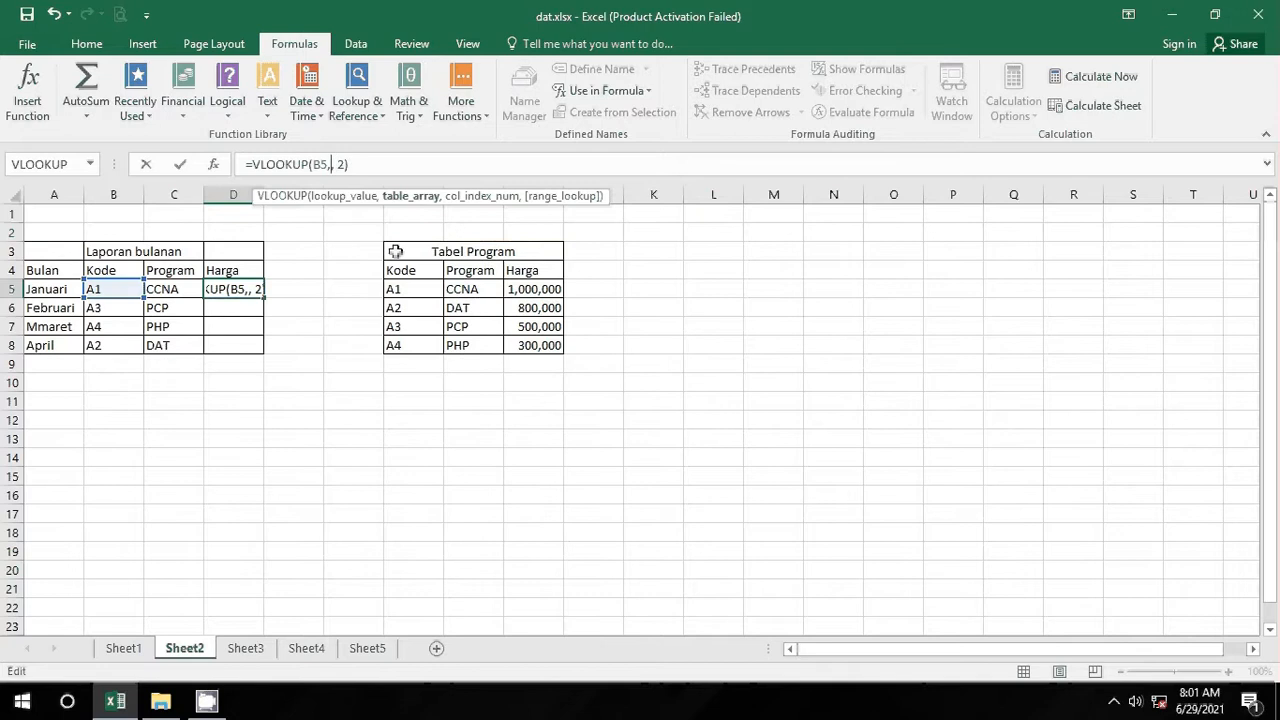
{"action": "left_click_drag", "start_coordinate": [396, 252], "coordinate": [445, 345]}
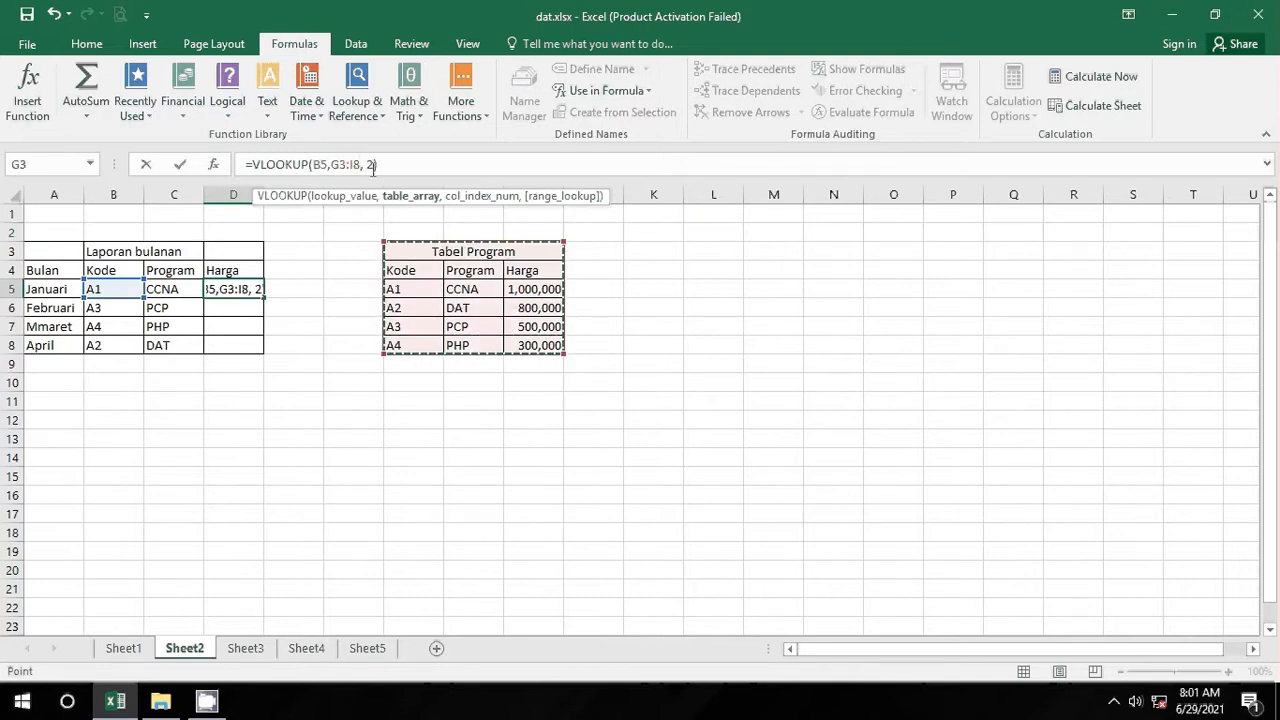
{"action": "left_click", "coordinate": [369, 165]}
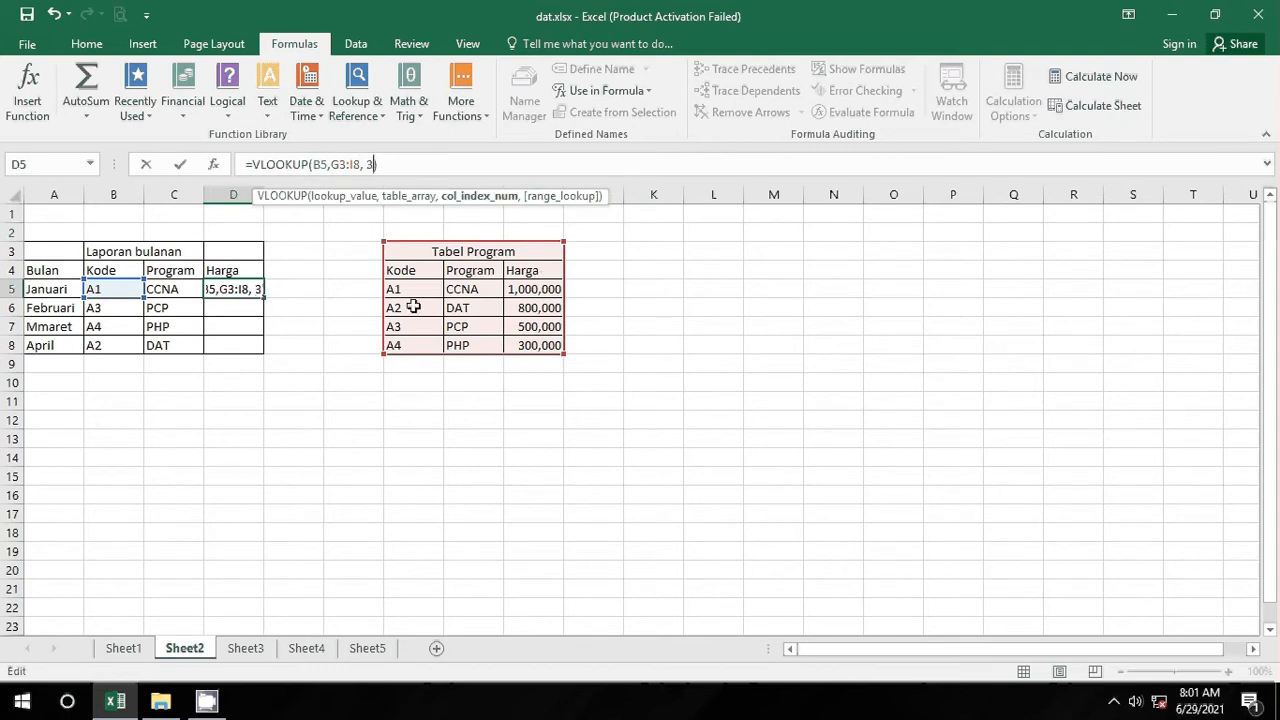
{"action": "key", "text": "Return"}
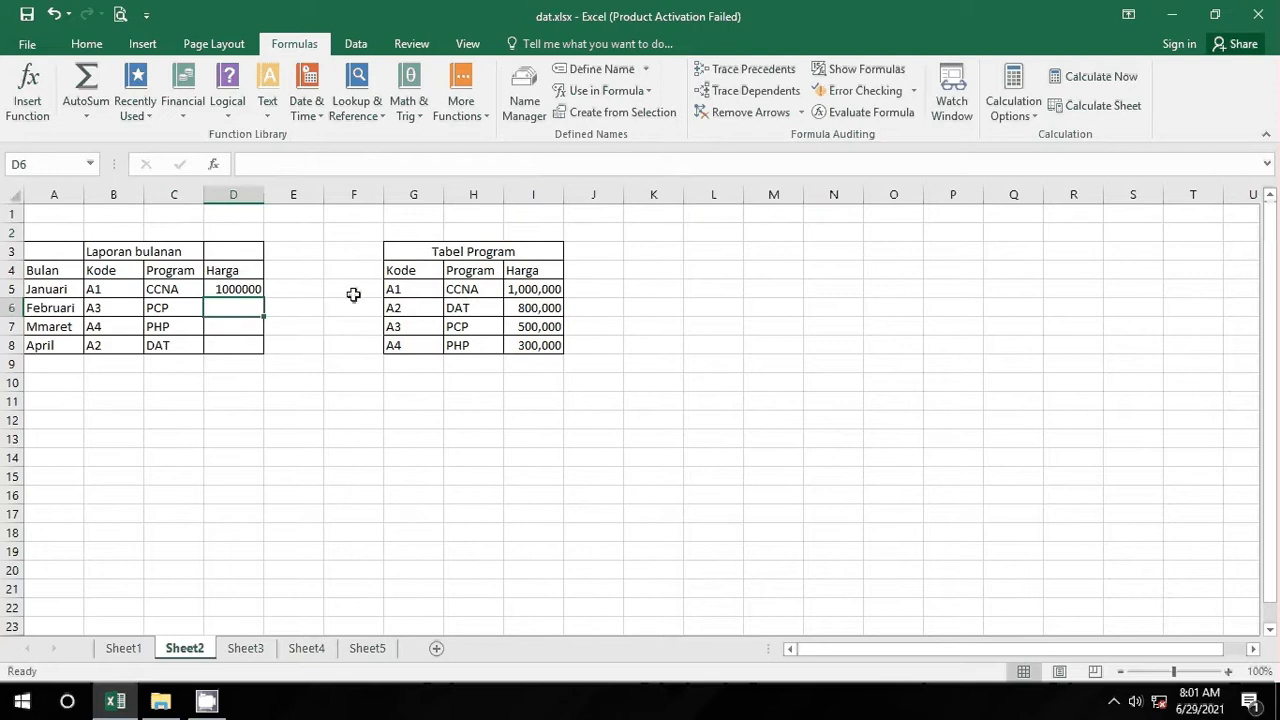
Step: Format column D as Number with the 1000 separator
{"action": "left_click", "coordinate": [228, 194]}
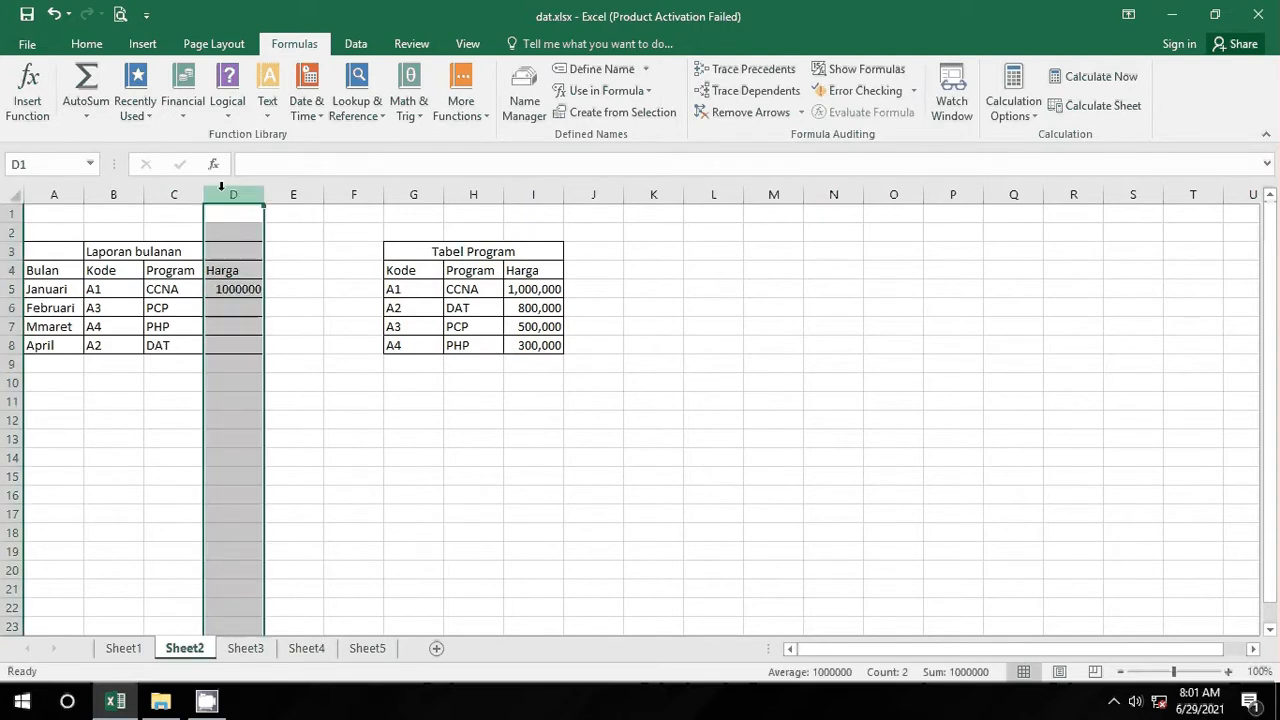
{"action": "right_click", "coordinate": [225, 194]}
{"action": "left_click", "coordinate": [333, 392]}
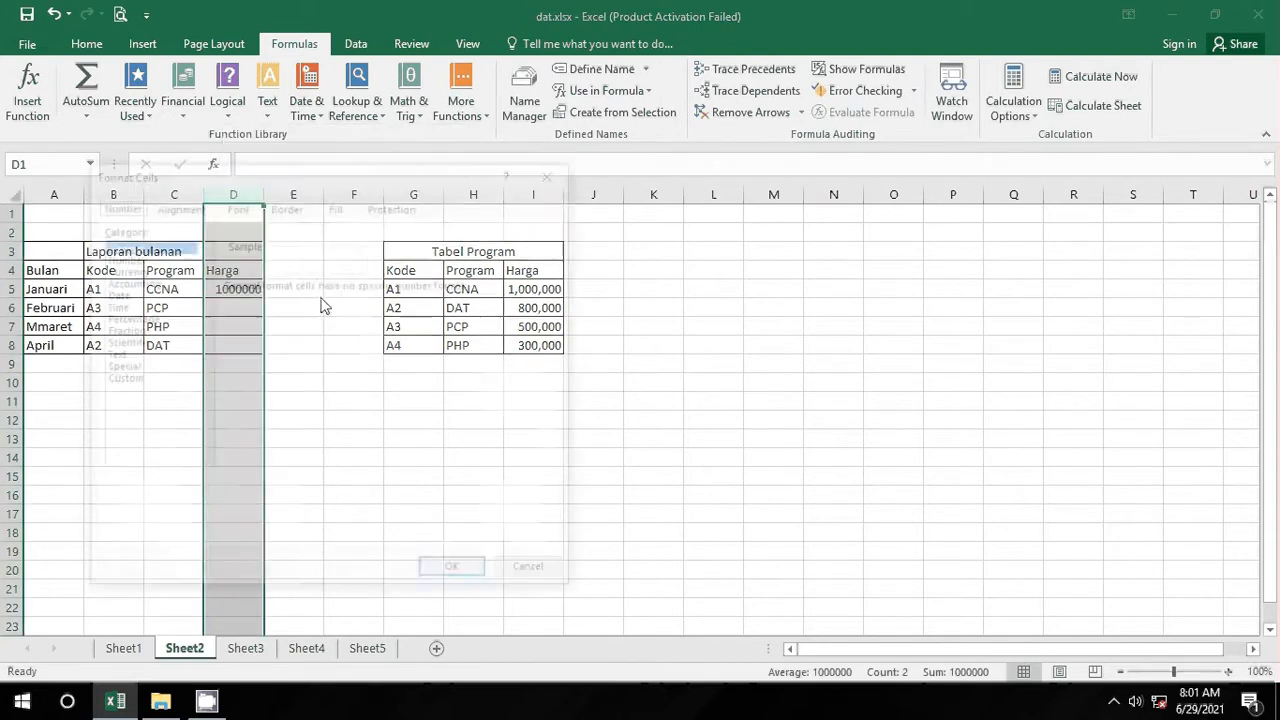
{"action": "left_click", "coordinate": [128, 258]}
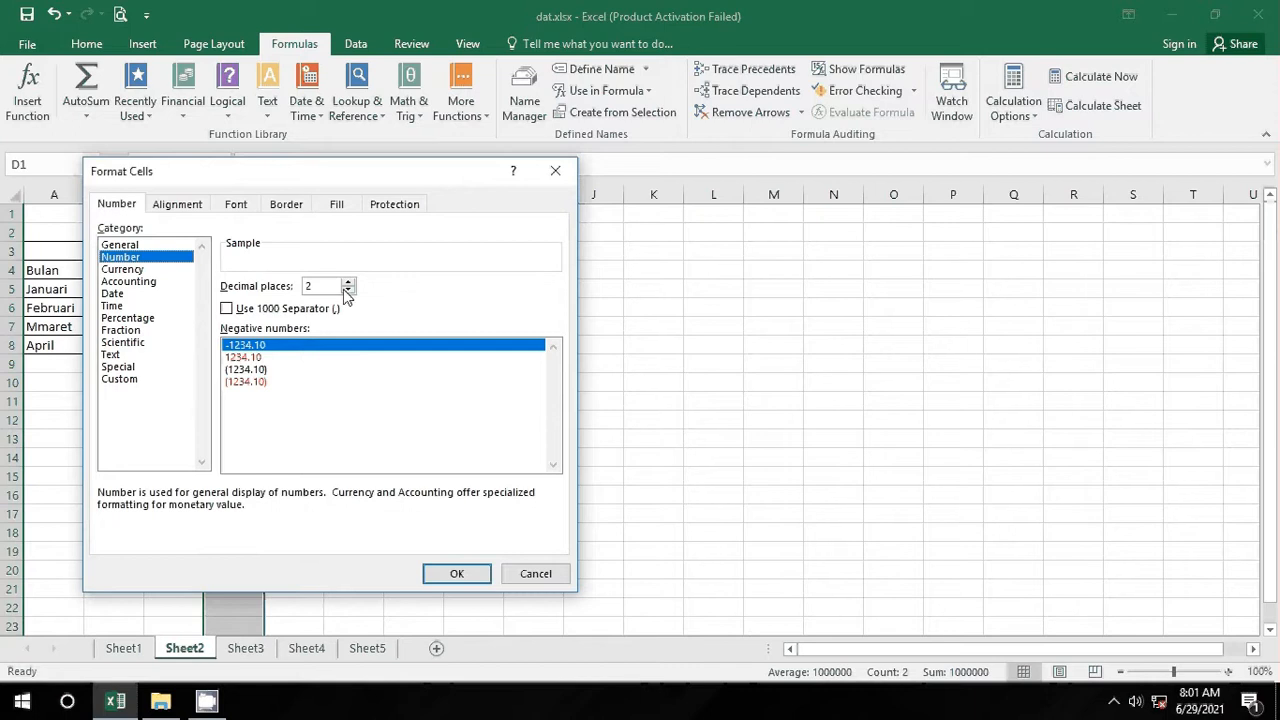
{"action": "left_click", "coordinate": [232, 309]}
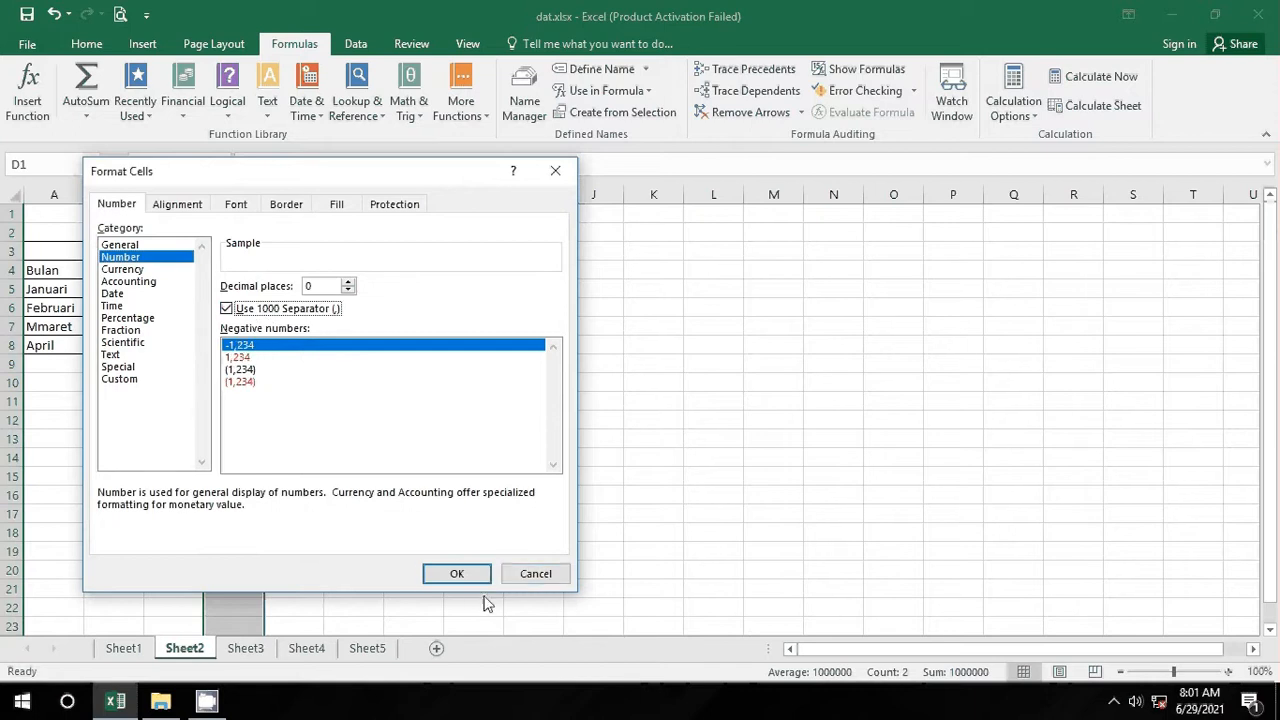
{"action": "left_click", "coordinate": [458, 574]}
{"action": "left_click", "coordinate": [325, 394]}
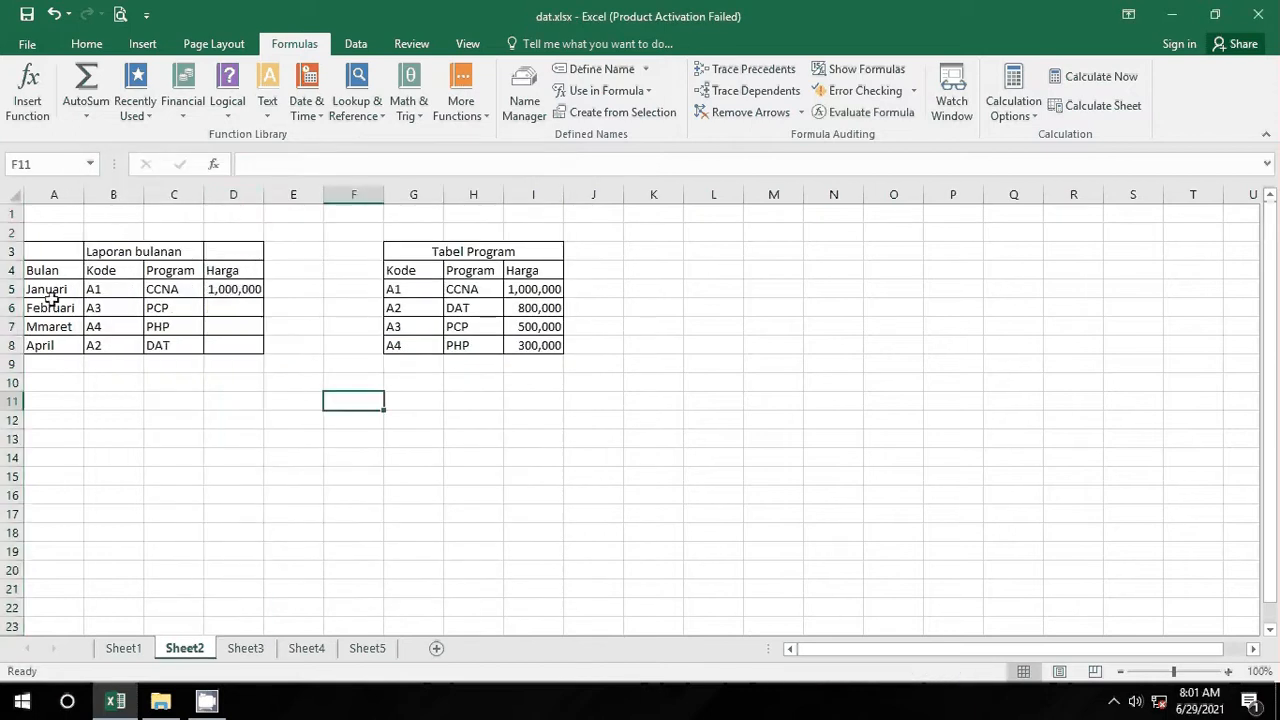
Step: Fill the Harga lookup from D5 down to D8, then switch to Sheet3
{"action": "left_click", "coordinate": [218, 292]}
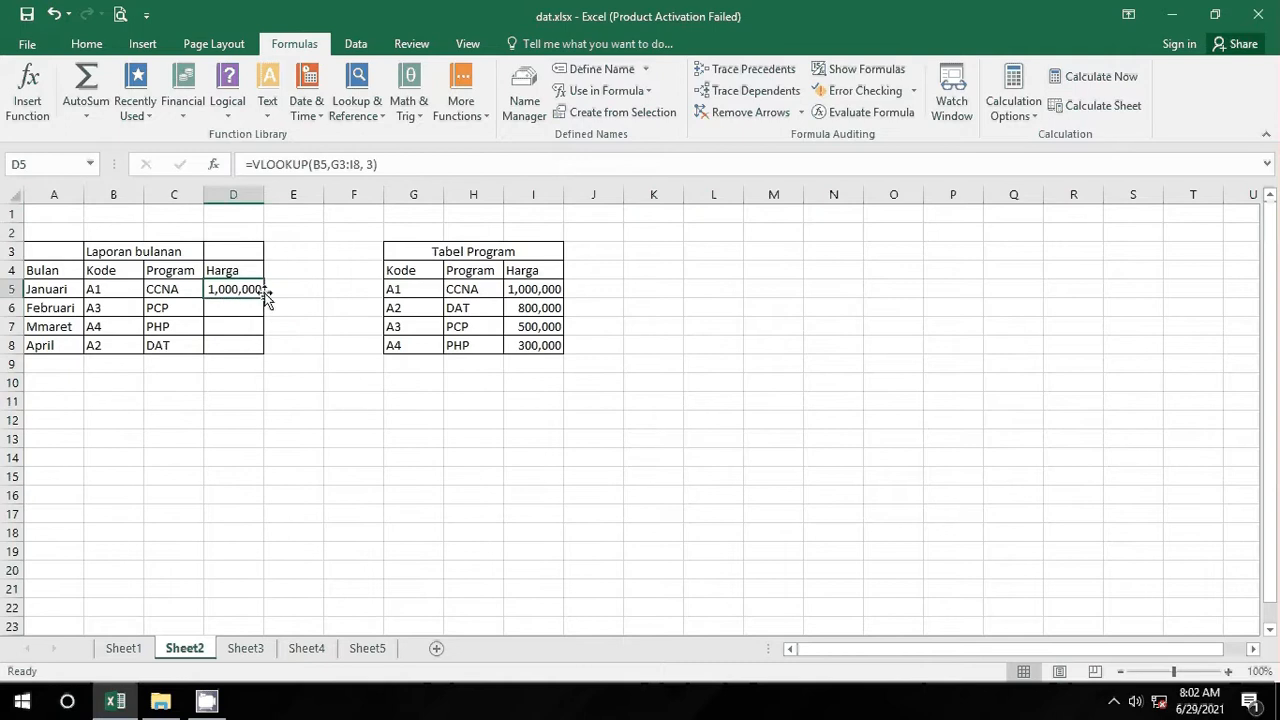
{"action": "left_click_drag", "start_coordinate": [264, 298], "coordinate": [258, 358]}
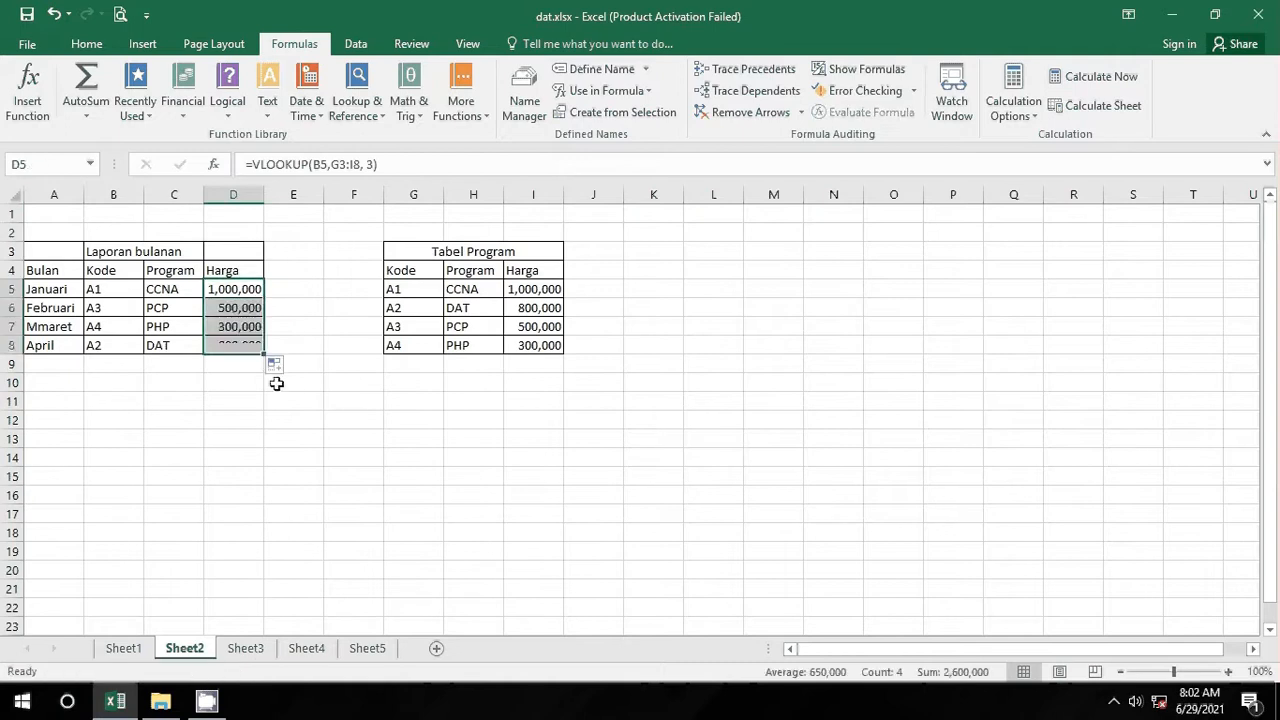
{"action": "left_click", "coordinate": [266, 401]}
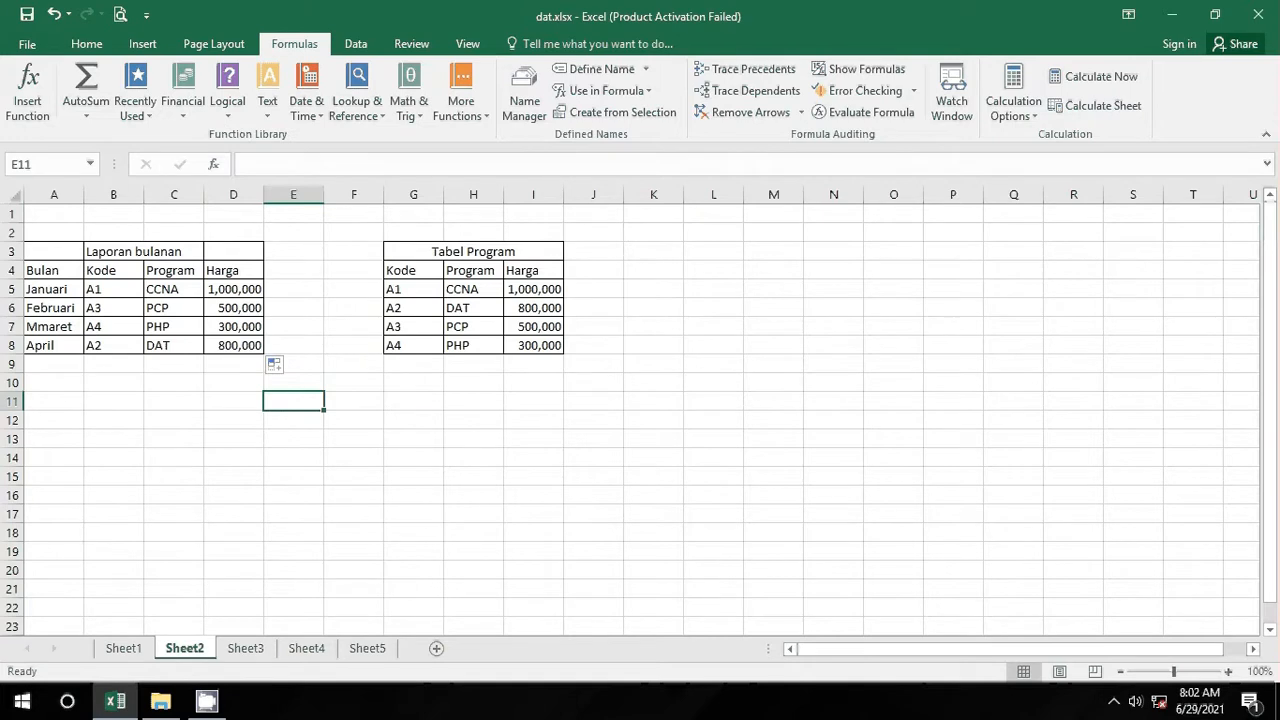
{"action": "left_click", "coordinate": [232, 651]}
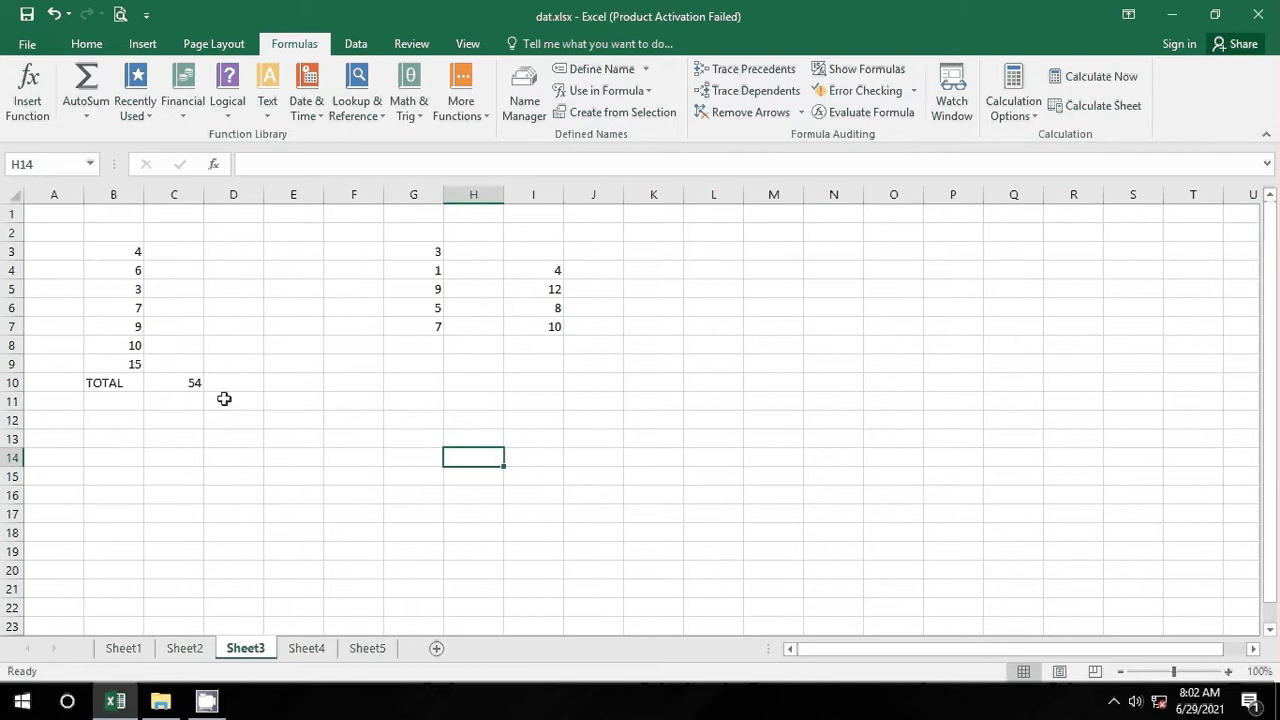
{"action": "left_click", "coordinate": [130, 257]}
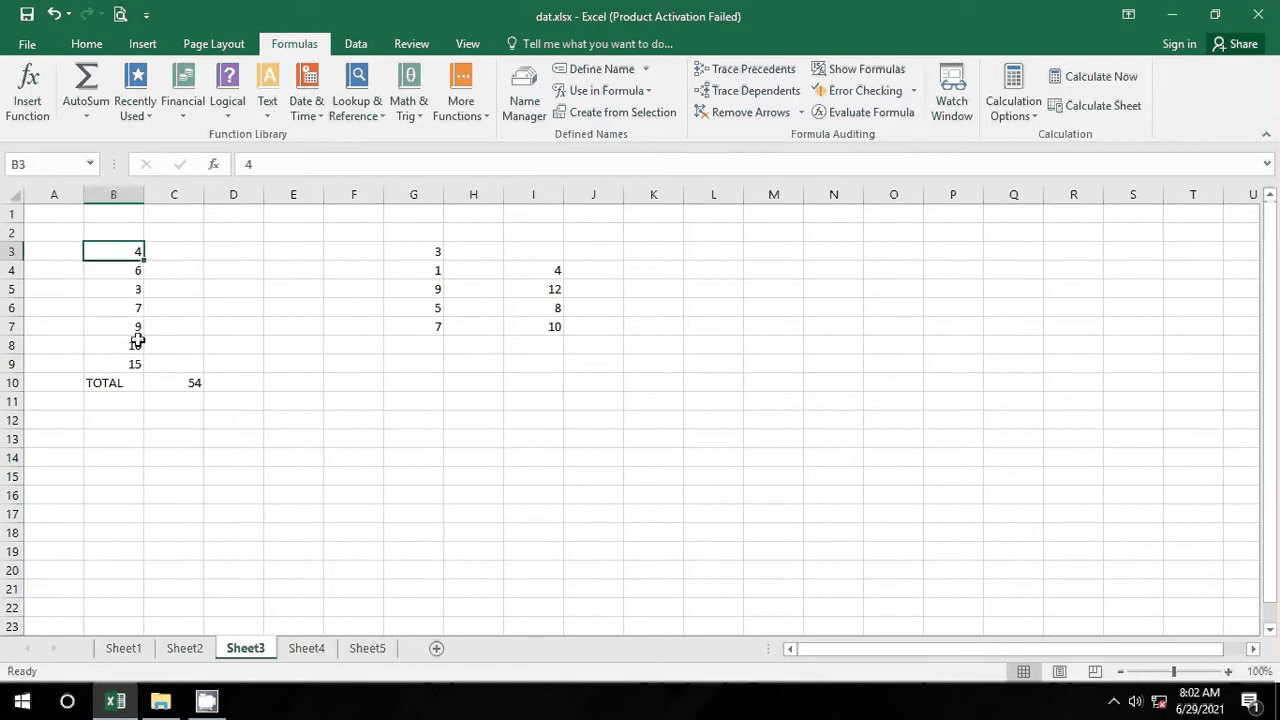
{"action": "left_click", "coordinate": [131, 379]}
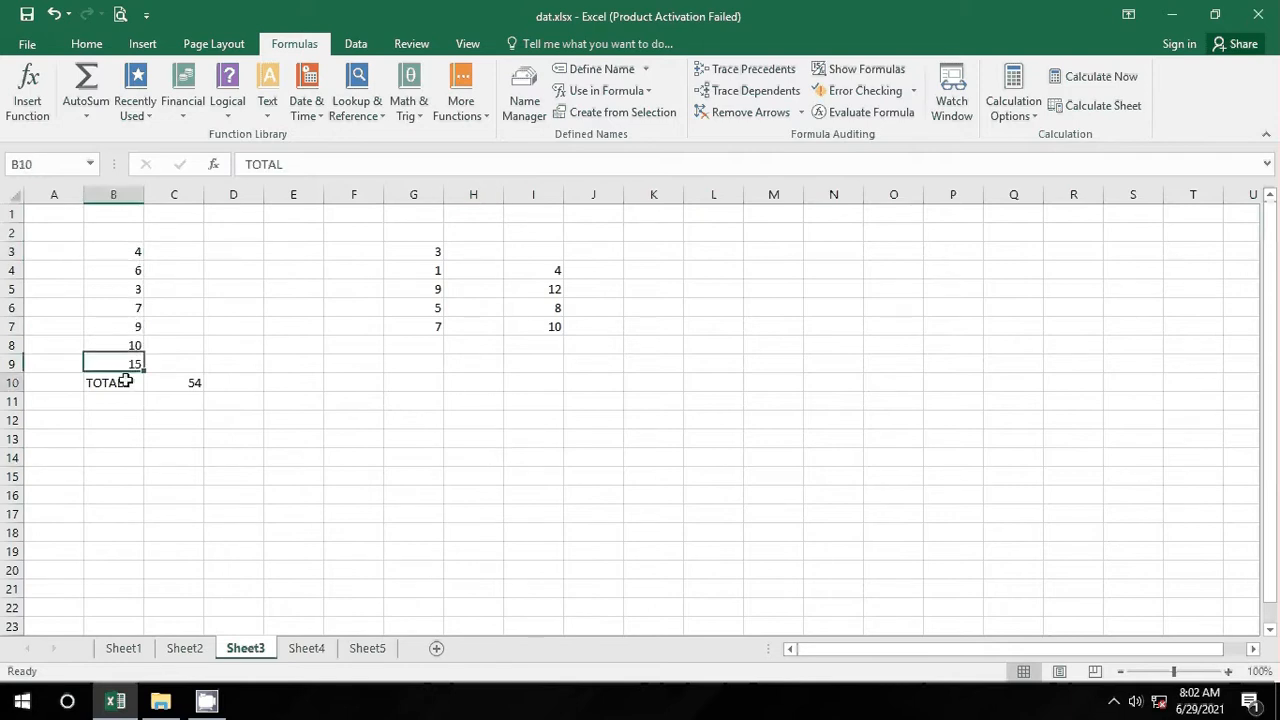
{"action": "left_click", "coordinate": [190, 382]}
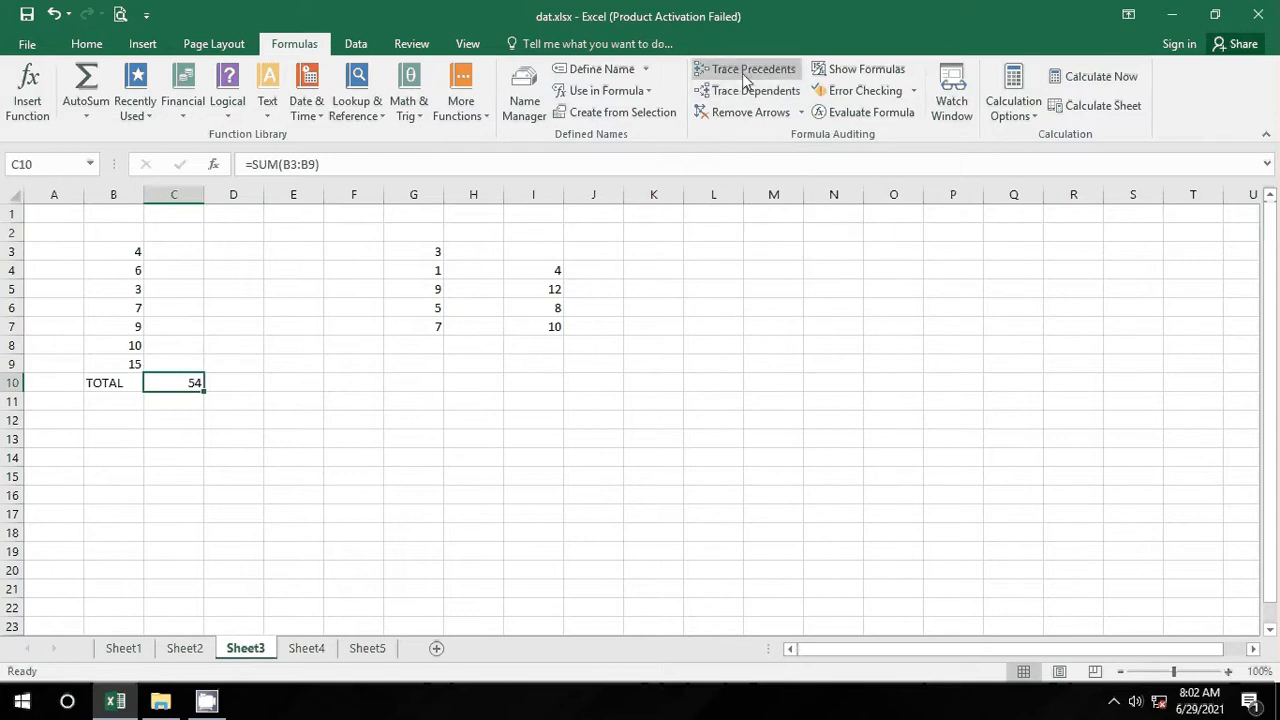
{"action": "left_click", "coordinate": [745, 78]}
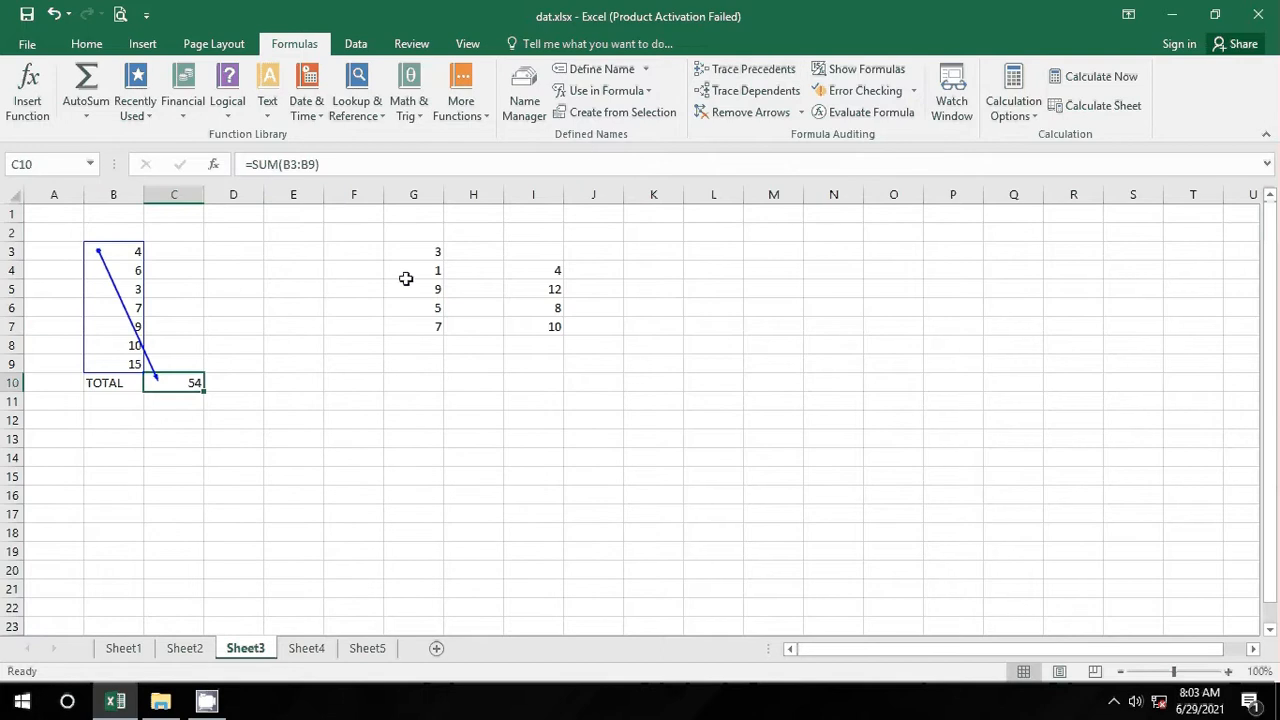
{"action": "left_click", "coordinate": [295, 380]}
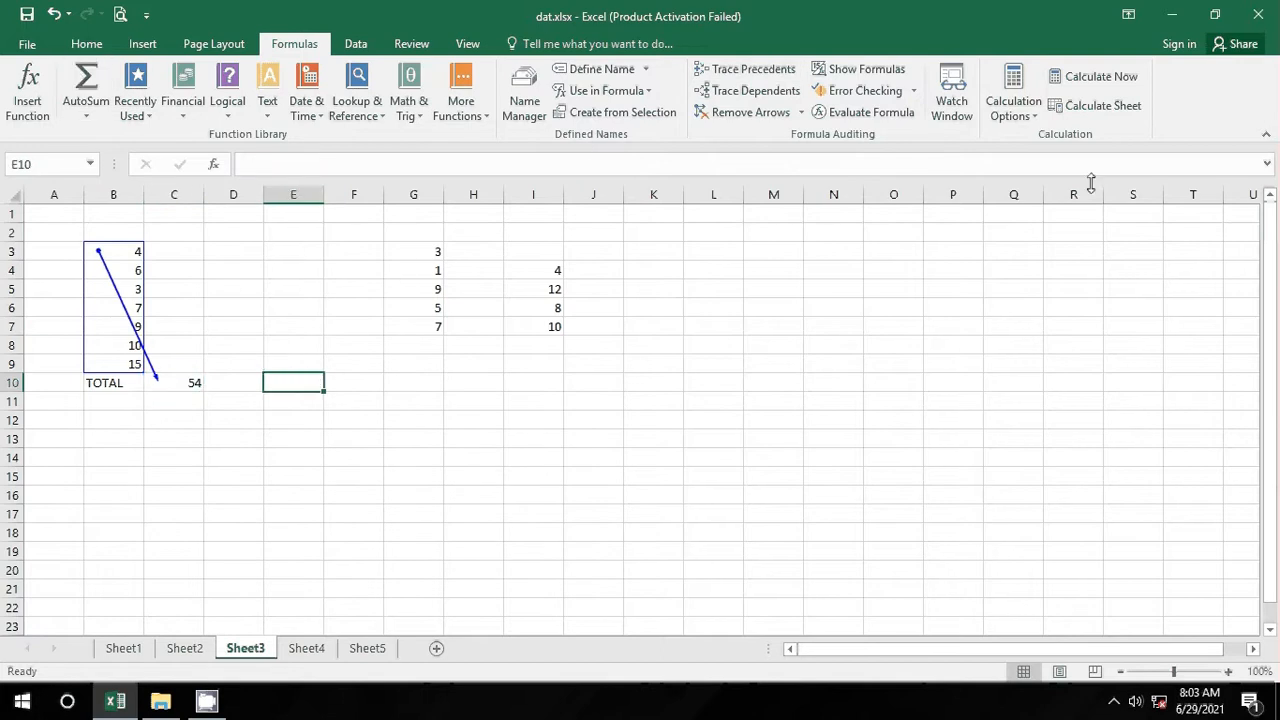
{"action": "left_click", "coordinate": [738, 115]}
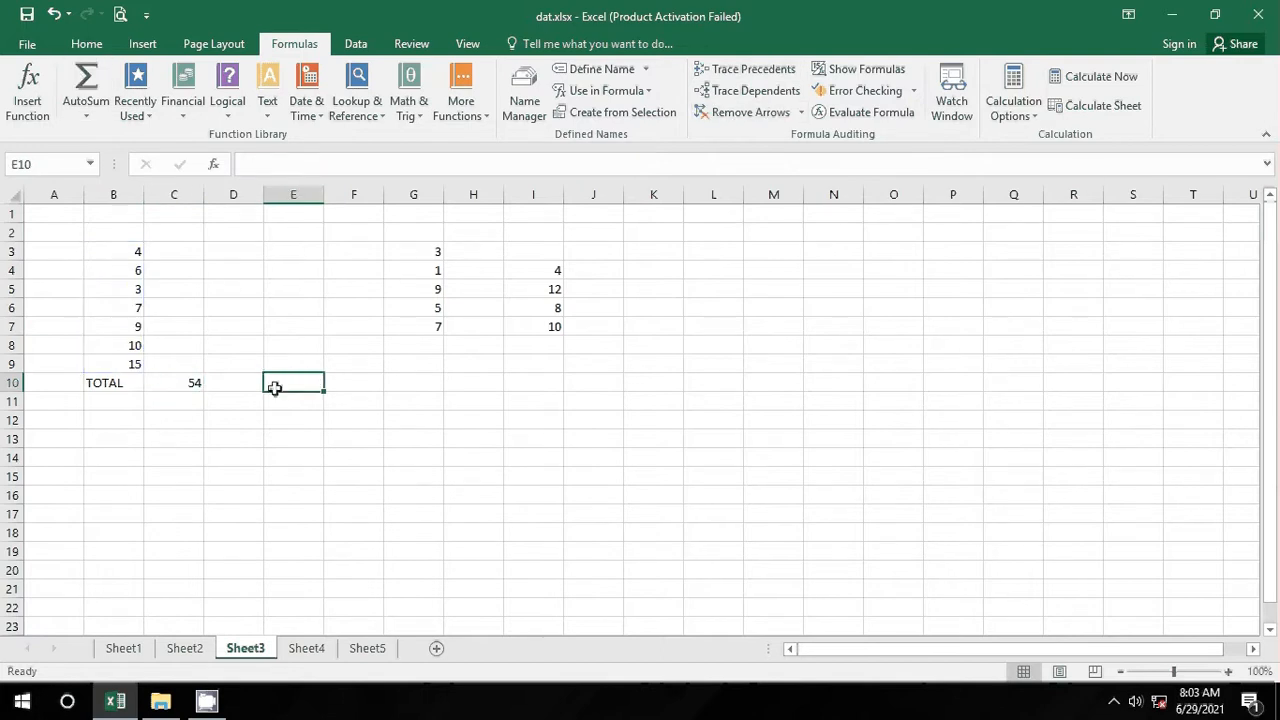
{"action": "left_click", "coordinate": [138, 255]}
{"action": "left_click", "coordinate": [128, 274]}
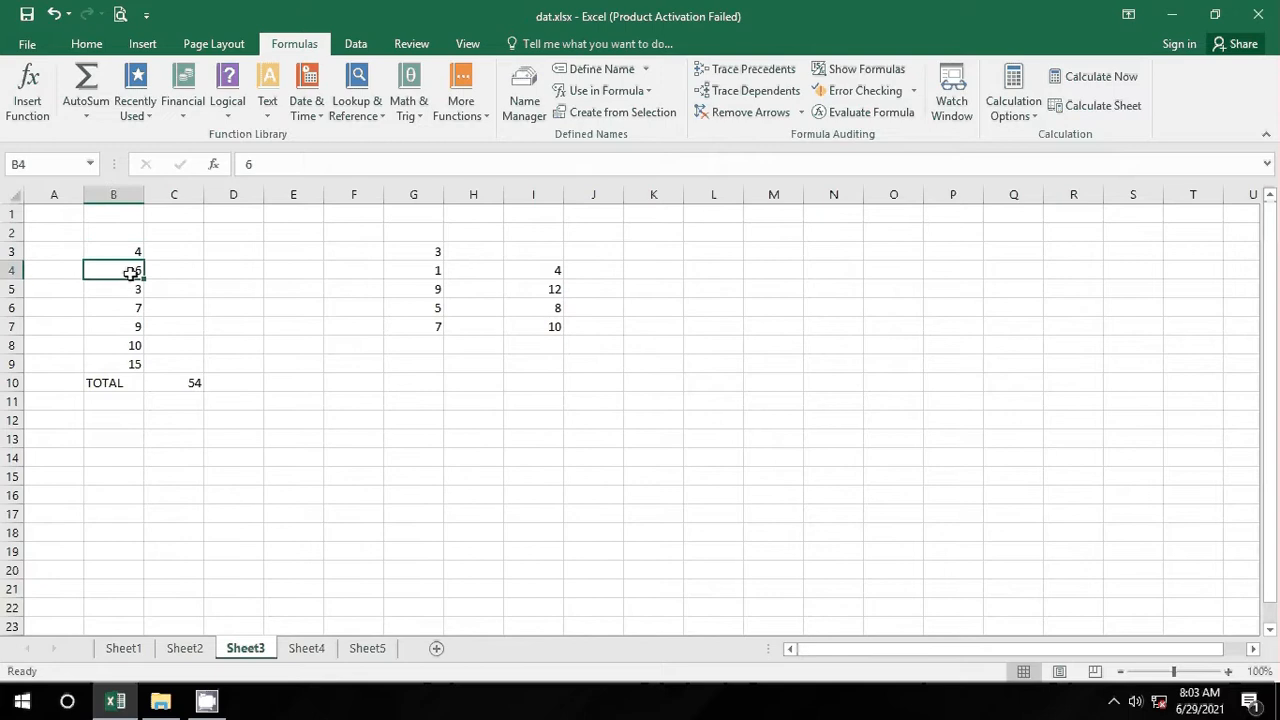
{"action": "left_click", "coordinate": [200, 382]}
{"action": "left_click", "coordinate": [120, 254]}
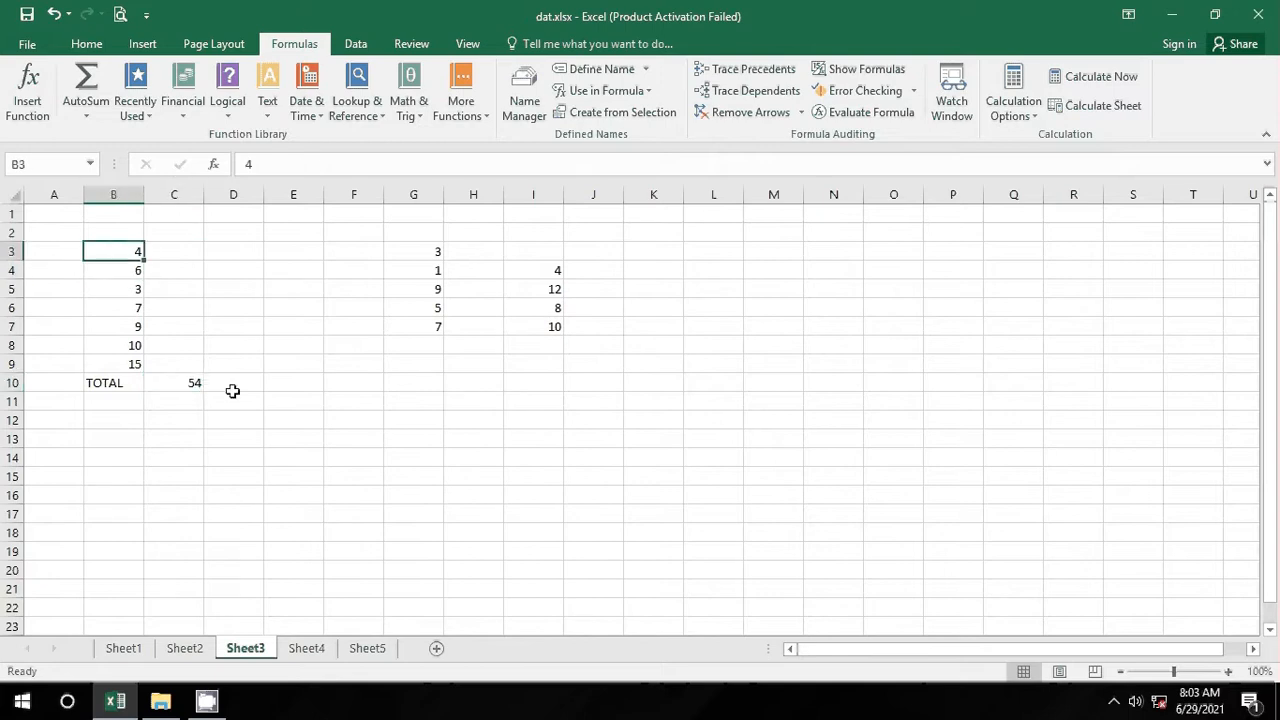
{"action": "left_click", "coordinate": [189, 381]}
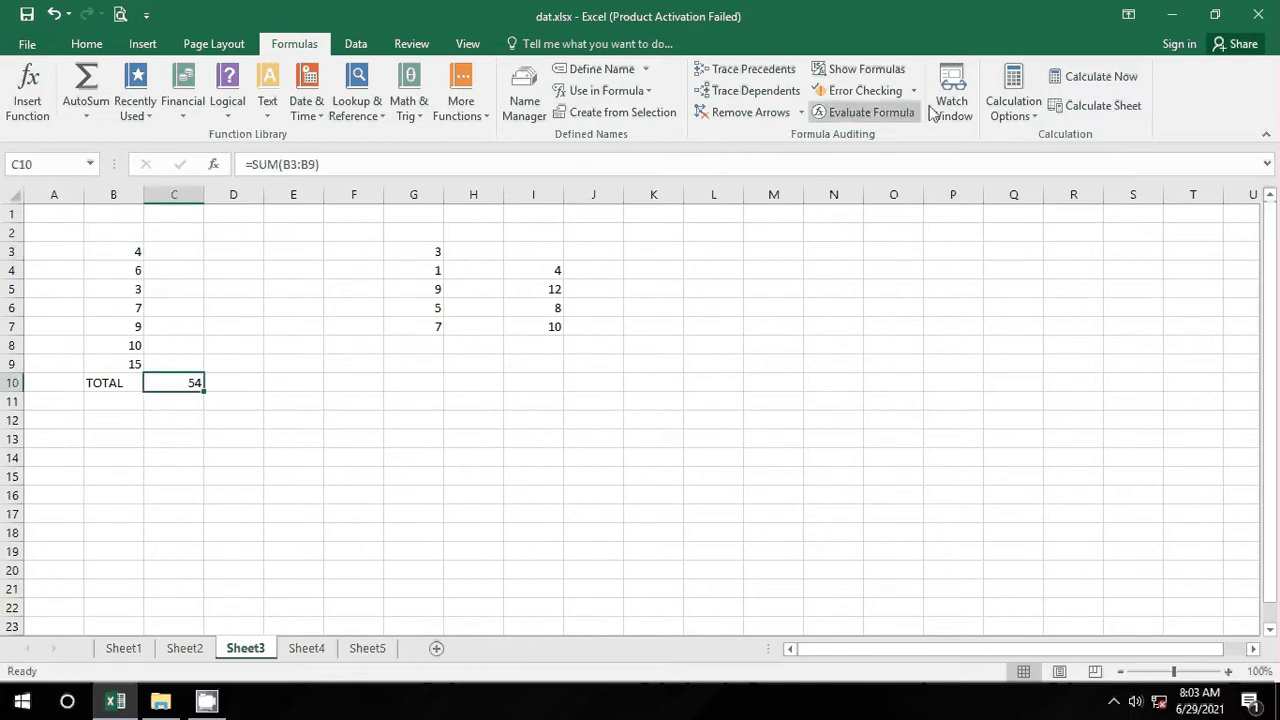
{"action": "left_click", "coordinate": [779, 95]}
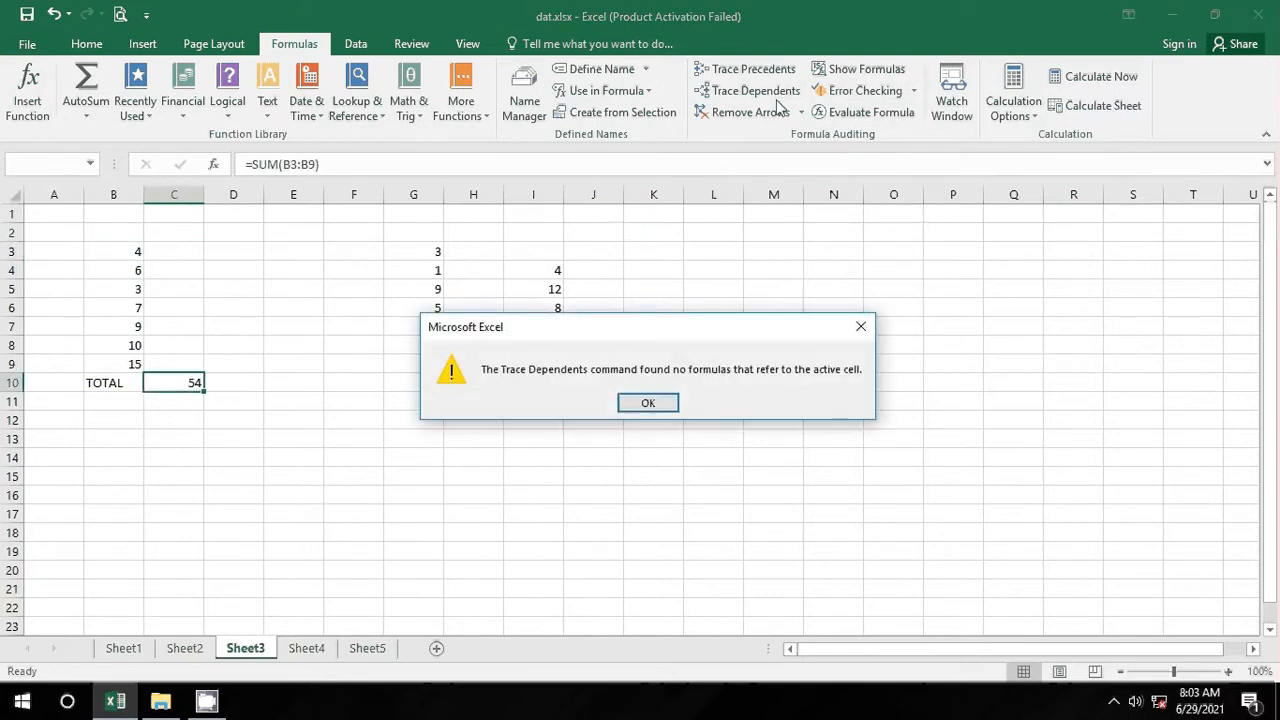
{"action": "left_click", "coordinate": [648, 404]}
{"action": "left_click", "coordinate": [150, 363]}
{"action": "left_click", "coordinate": [166, 378]}
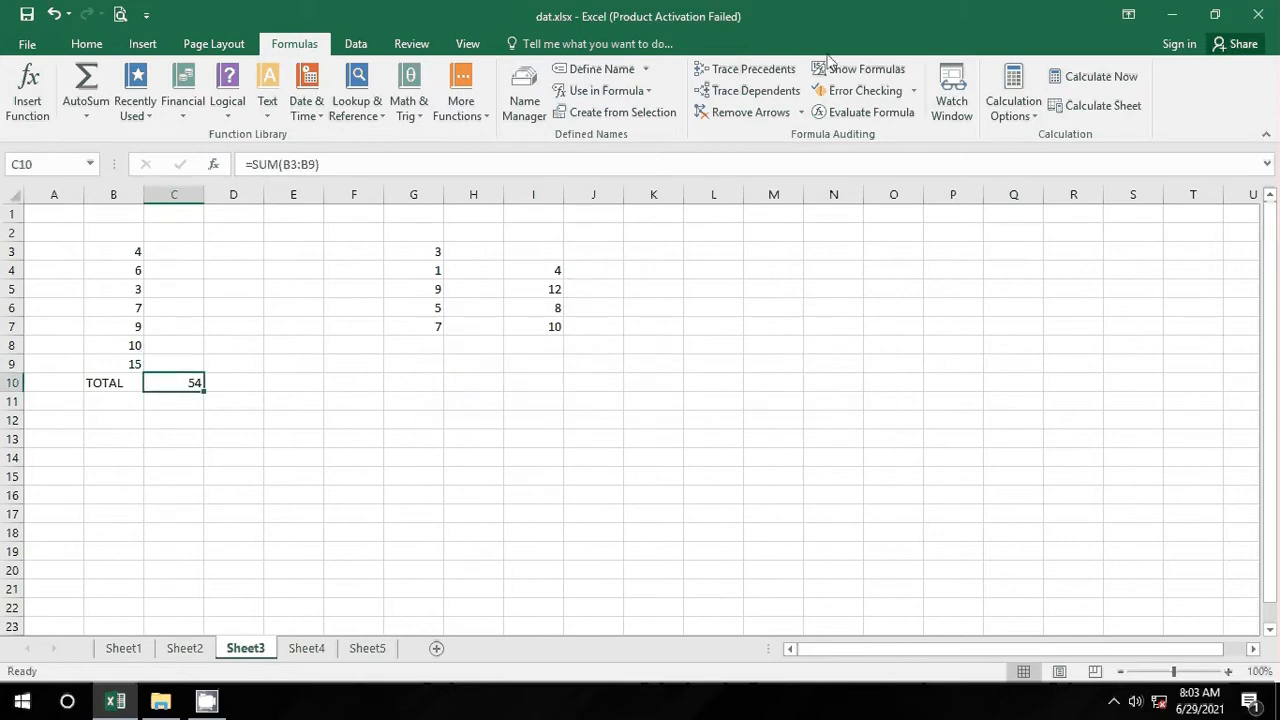
{"action": "left_click", "coordinate": [761, 90]}
{"action": "left_click", "coordinate": [634, 395]}
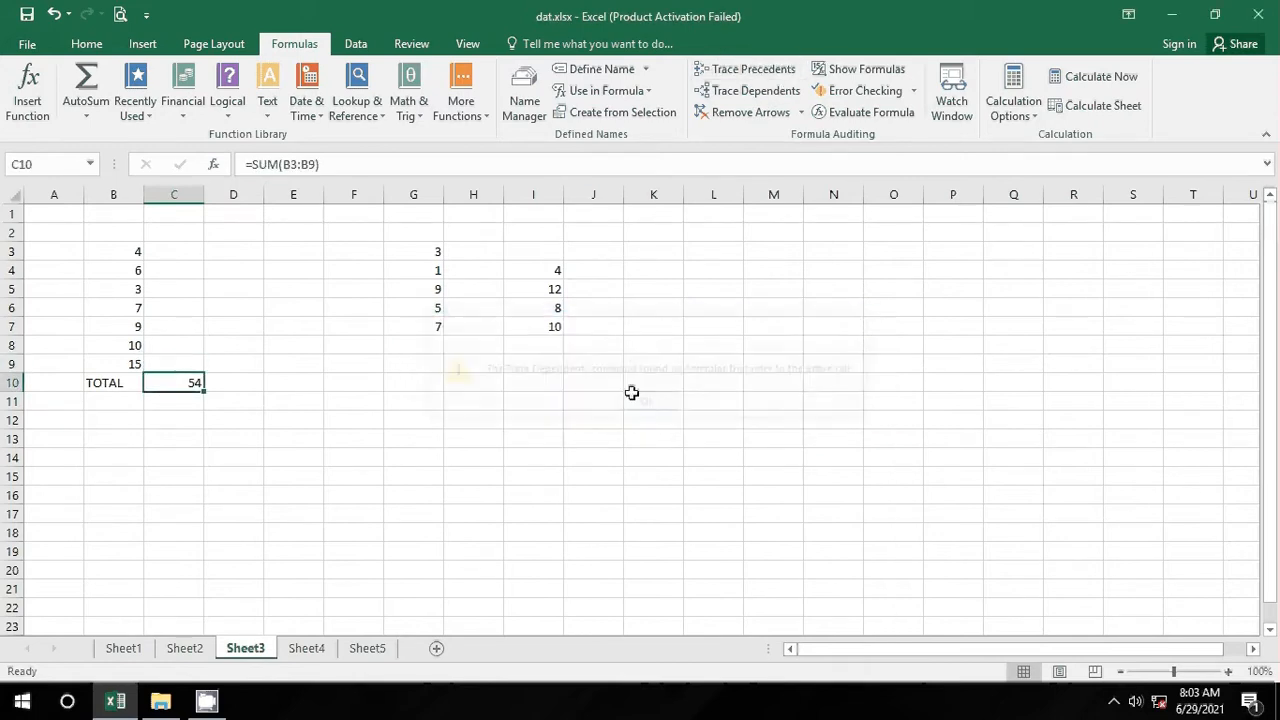
{"action": "left_click", "coordinate": [745, 70]}
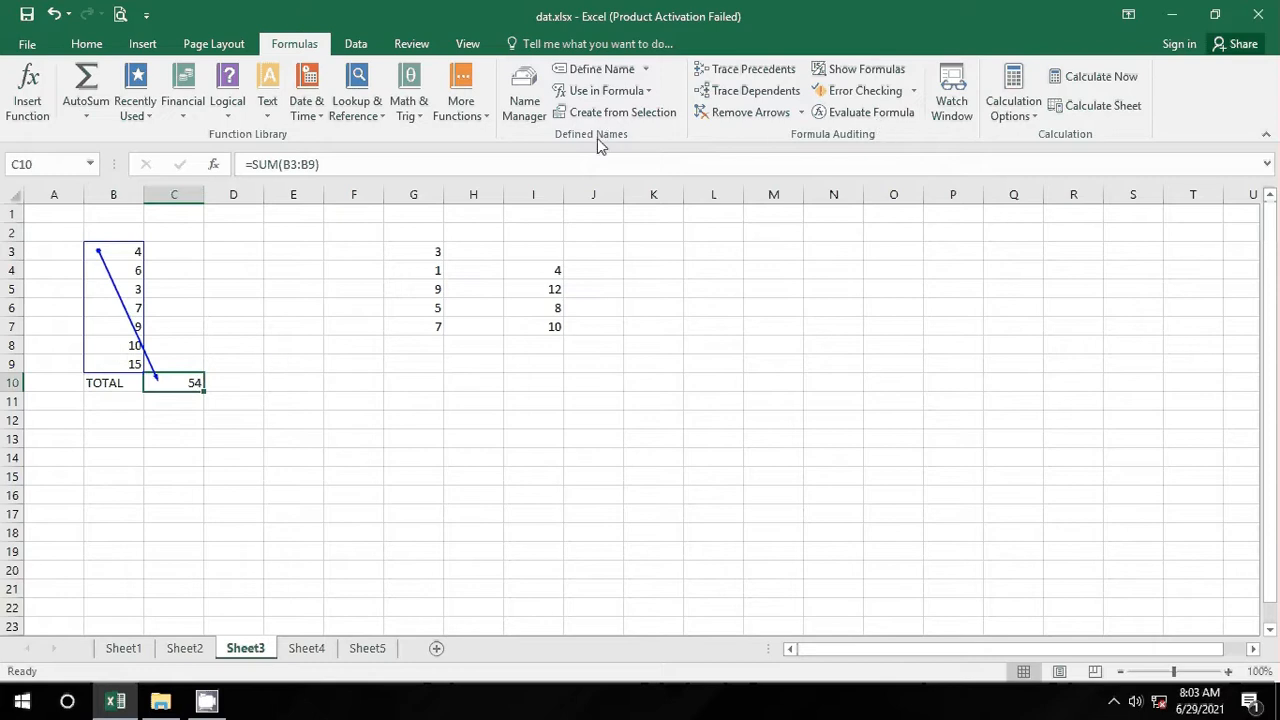
{"action": "left_click", "coordinate": [749, 119]}
{"action": "left_click", "coordinate": [653, 495]}
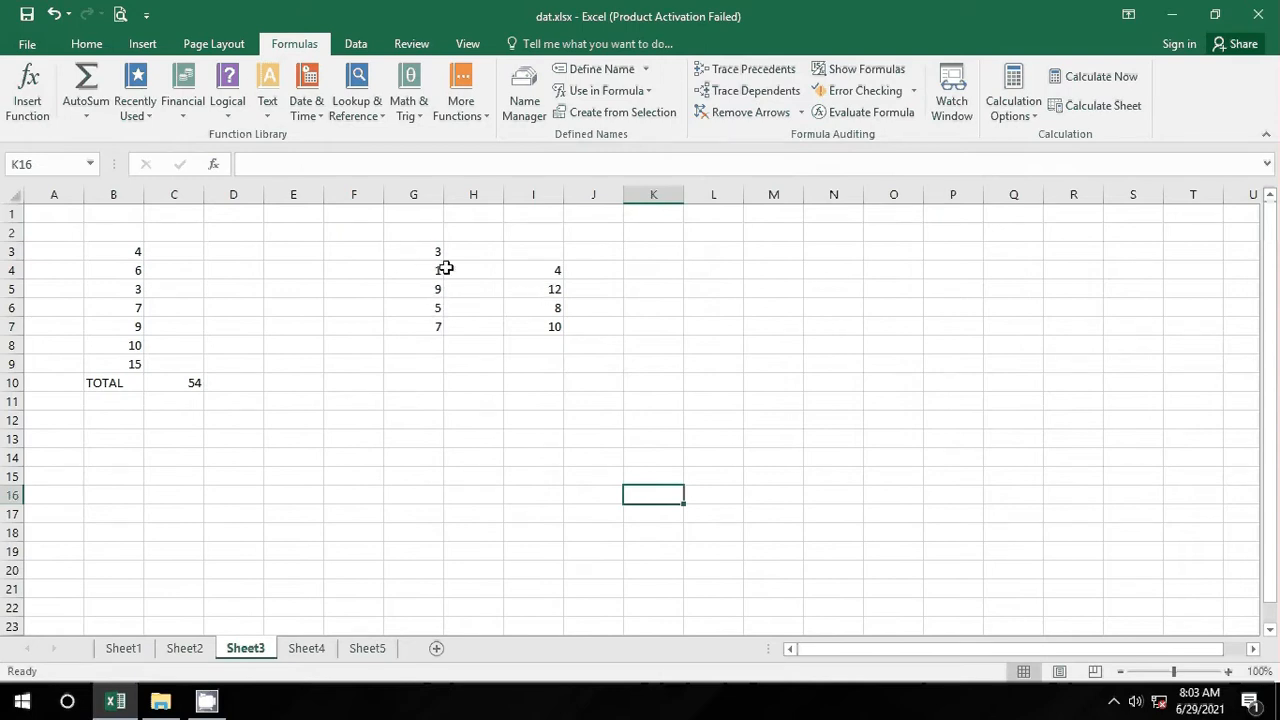
{"action": "left_click", "coordinate": [550, 290]}
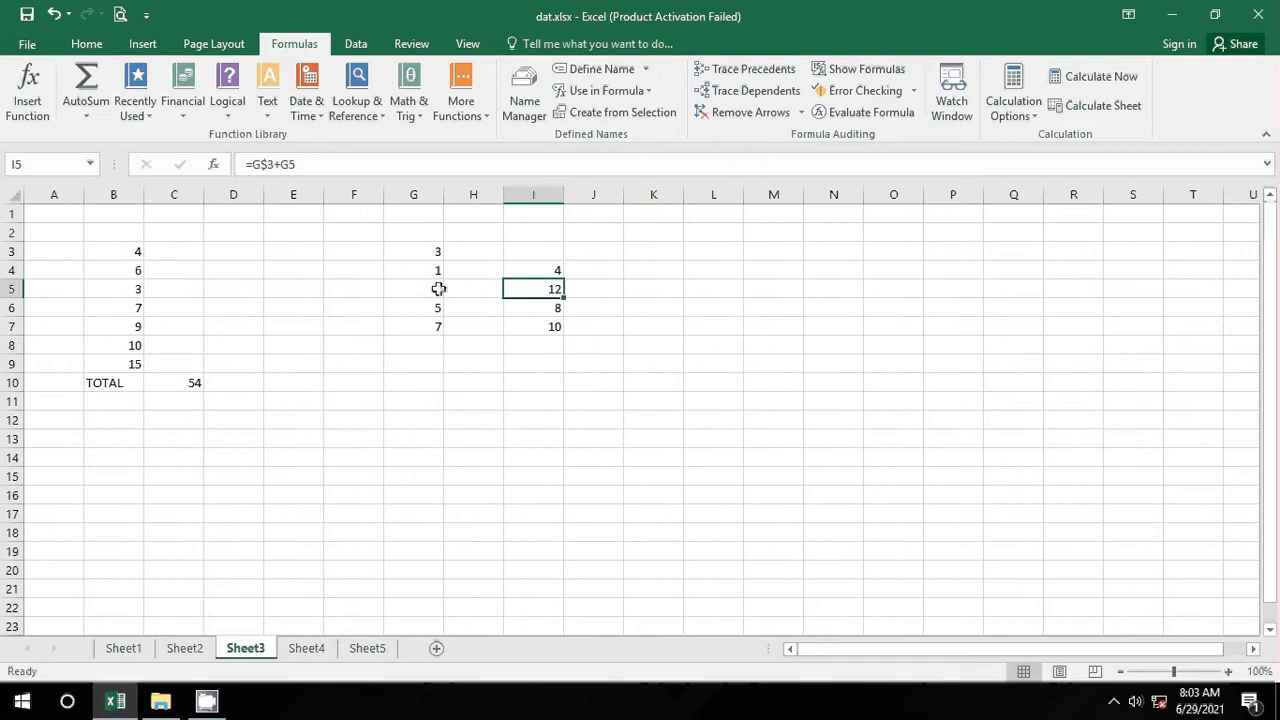
{"action": "left_click", "coordinate": [545, 308]}
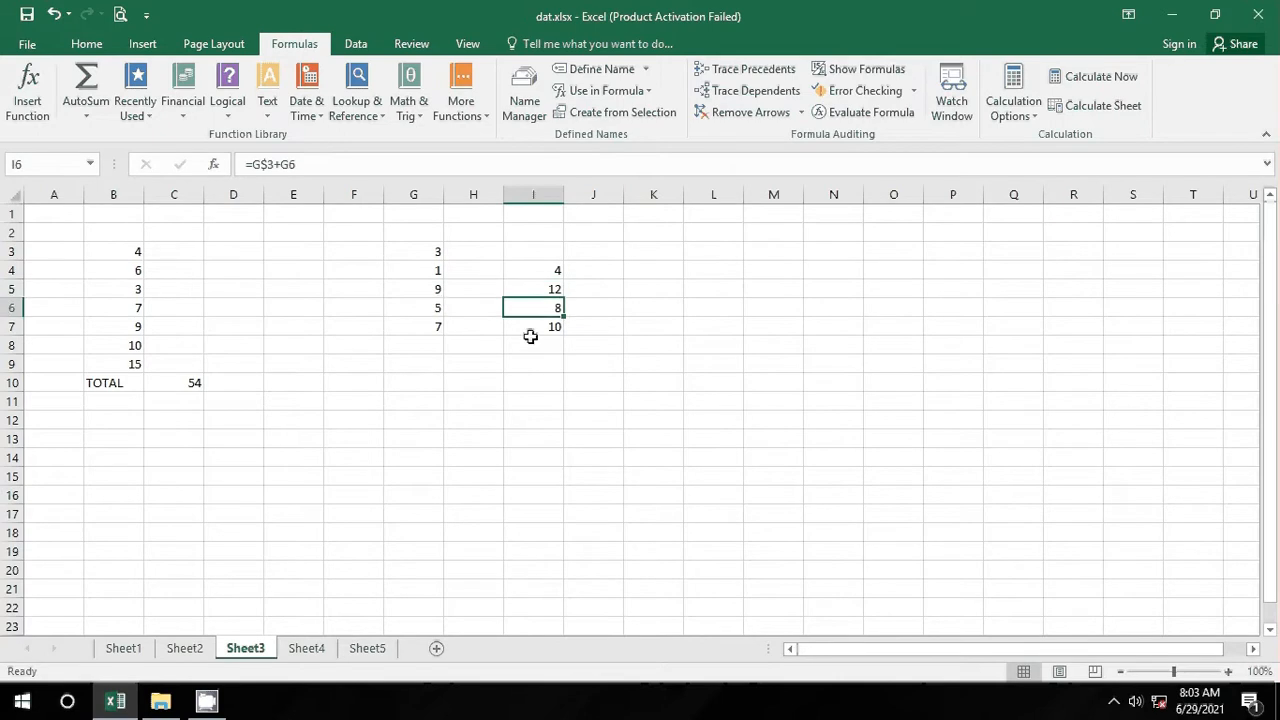
{"action": "left_click", "coordinate": [531, 326]}
{"action": "left_click", "coordinate": [569, 396]}
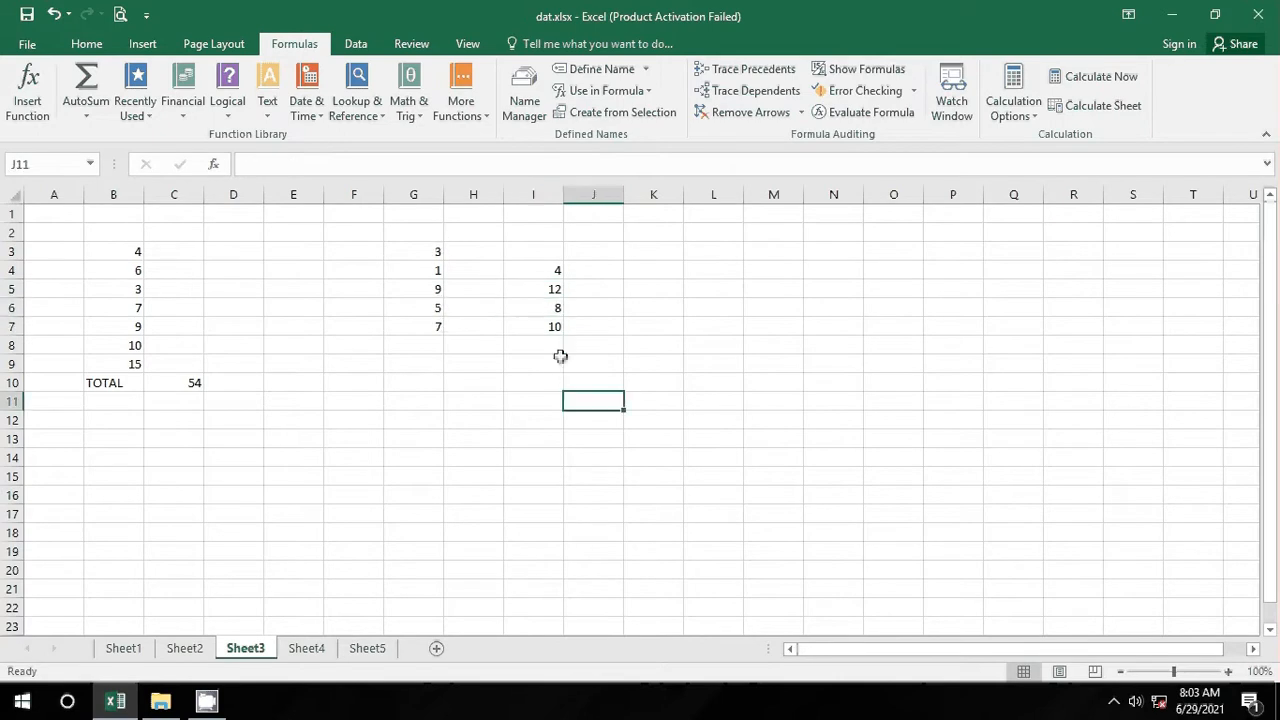
{"action": "left_click", "coordinate": [549, 272]}
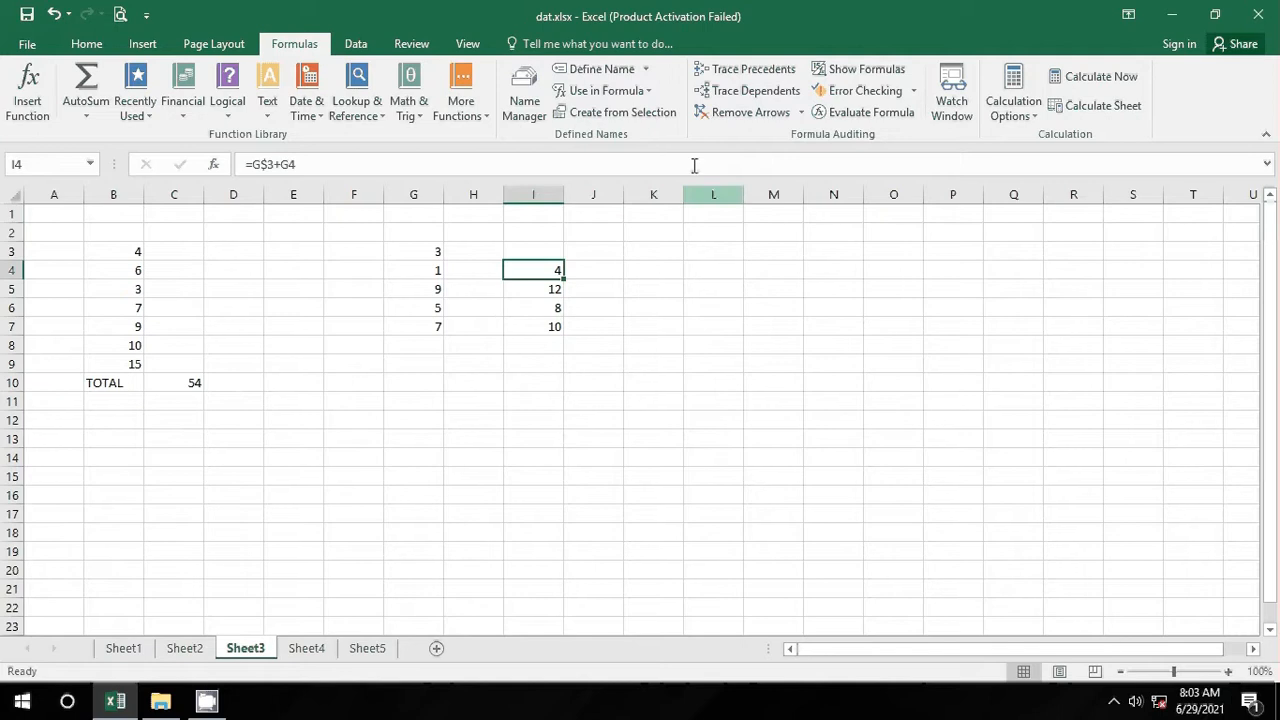
{"action": "left_click", "coordinate": [737, 72]}
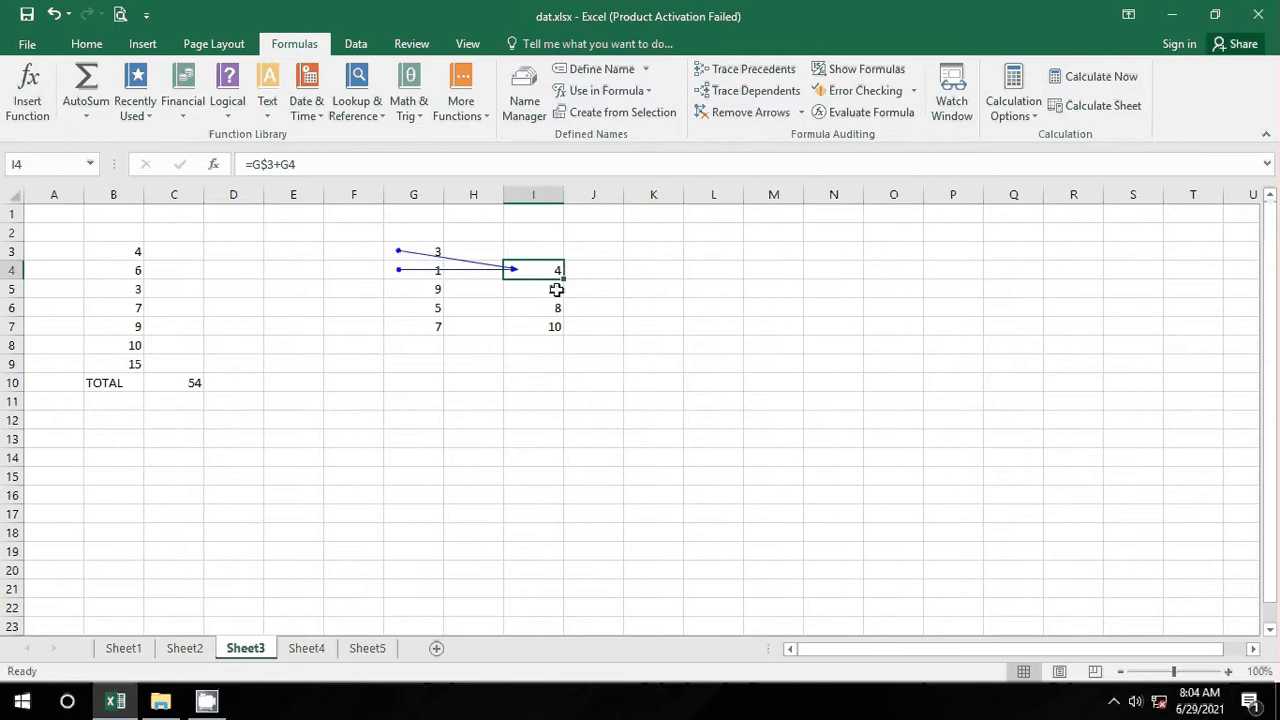
{"action": "left_click", "coordinate": [740, 112]}
{"action": "left_click", "coordinate": [546, 326]}
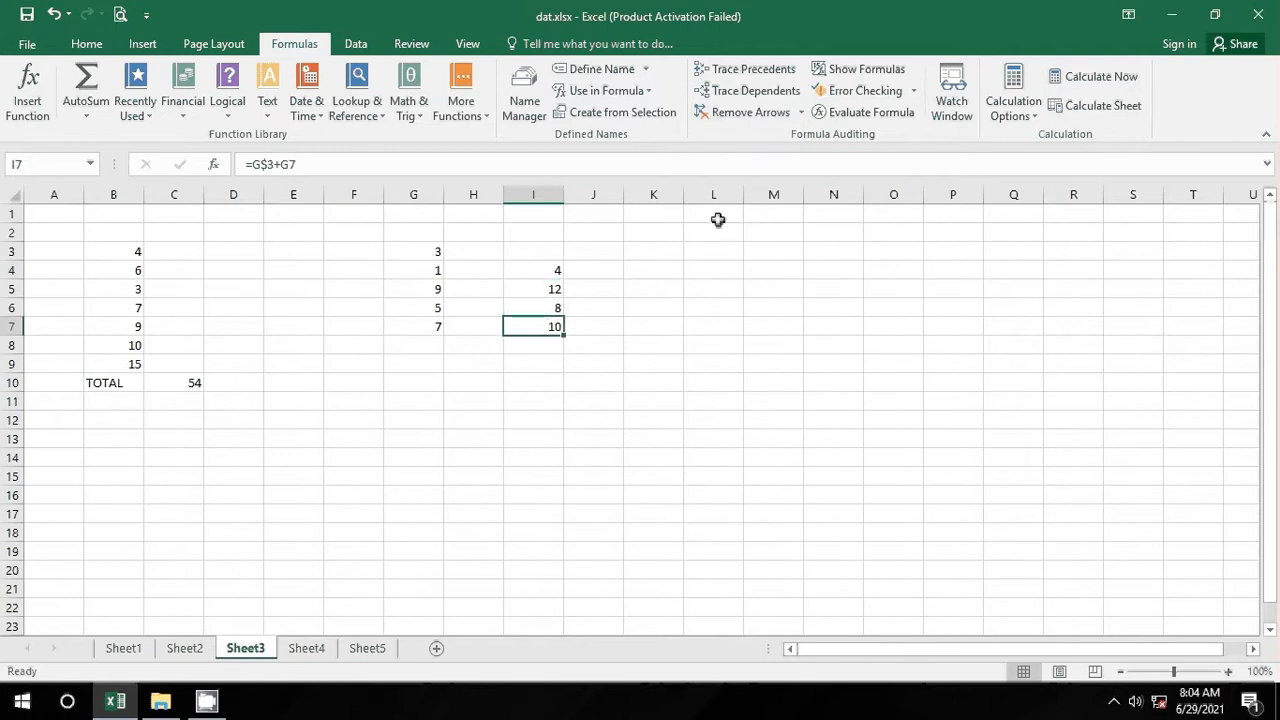
{"action": "left_click", "coordinate": [754, 80]}
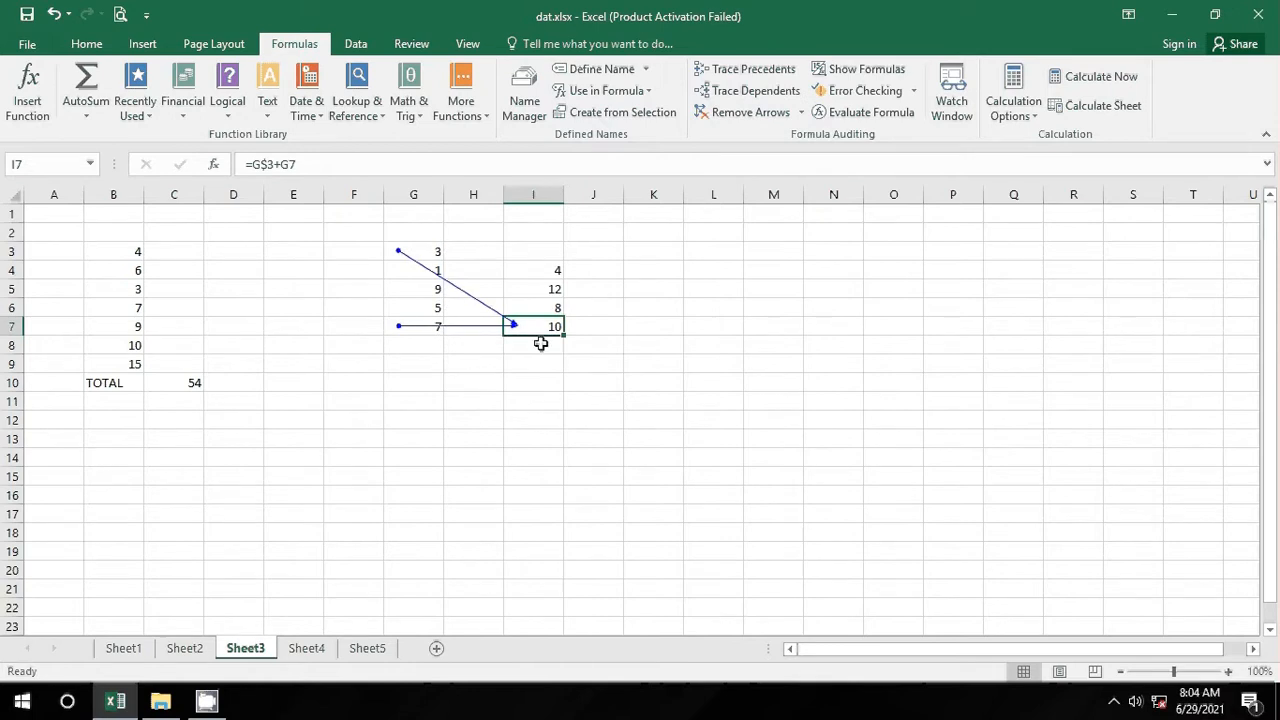
{"action": "left_click", "coordinate": [724, 116]}
{"action": "left_click", "coordinate": [414, 247]}
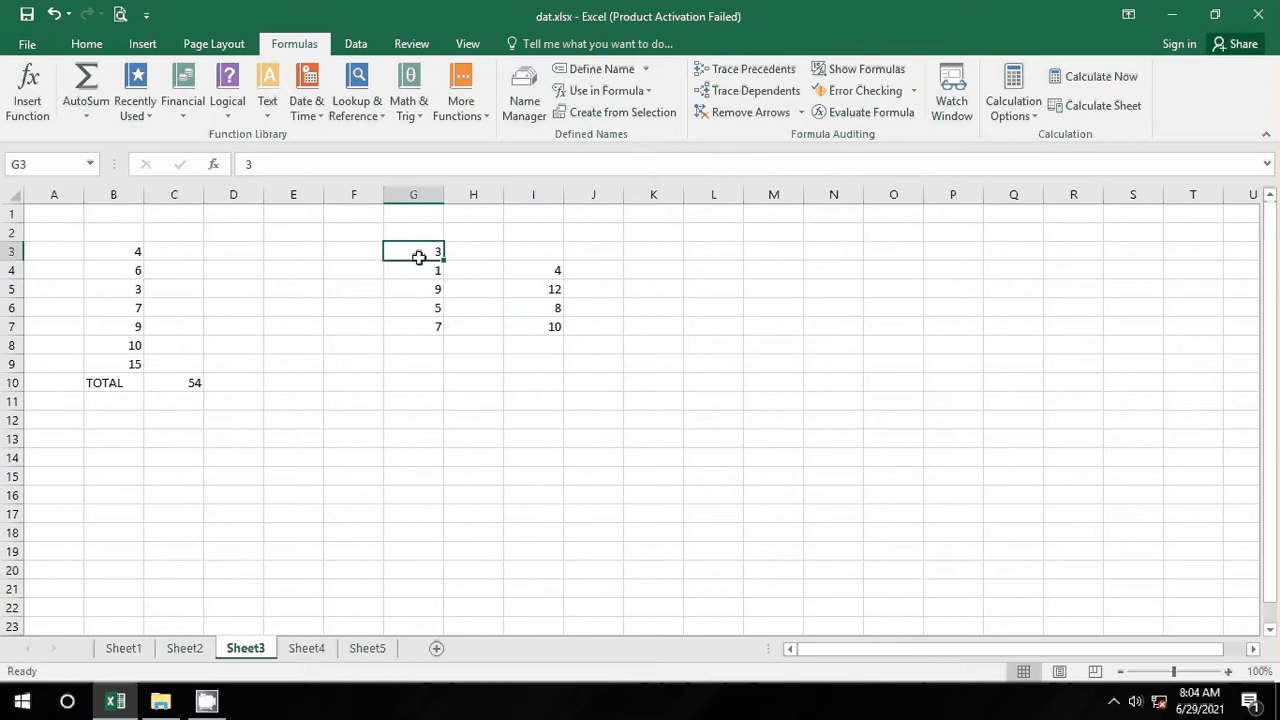
{"action": "left_click", "coordinate": [755, 91]}
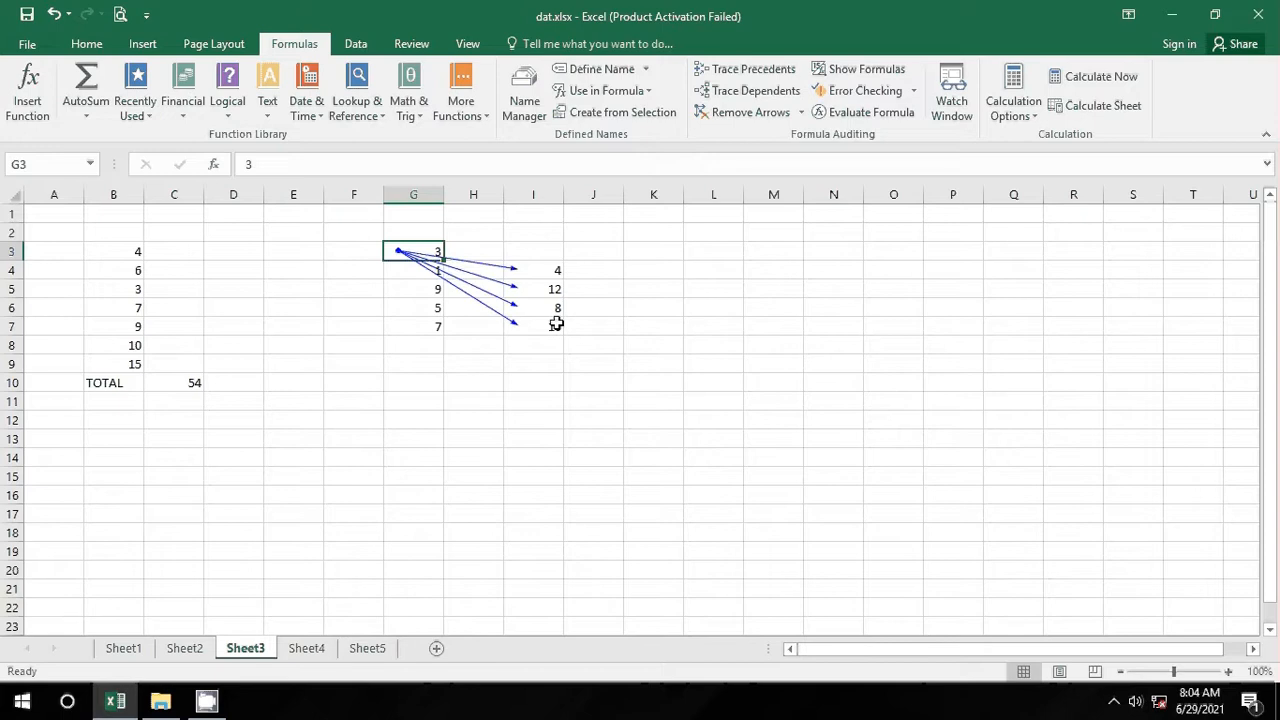
{"action": "left_click", "coordinate": [748, 112]}
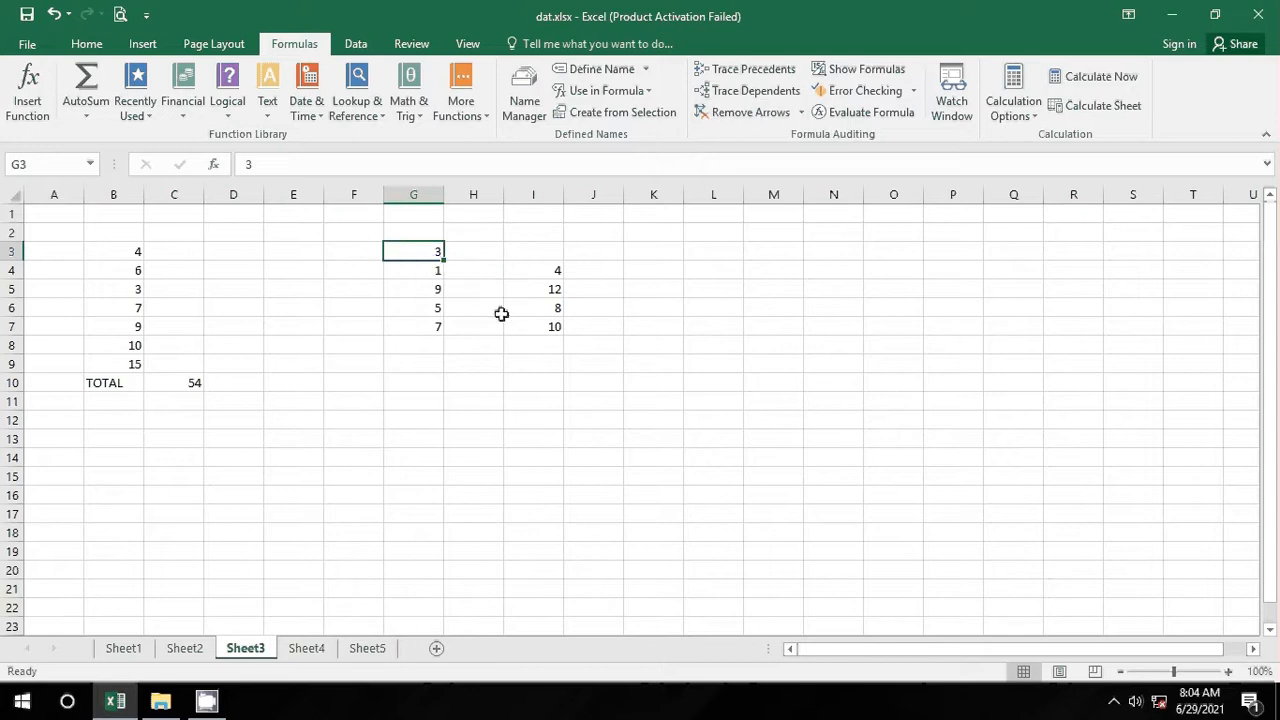
{"action": "left_click", "coordinate": [428, 307]}
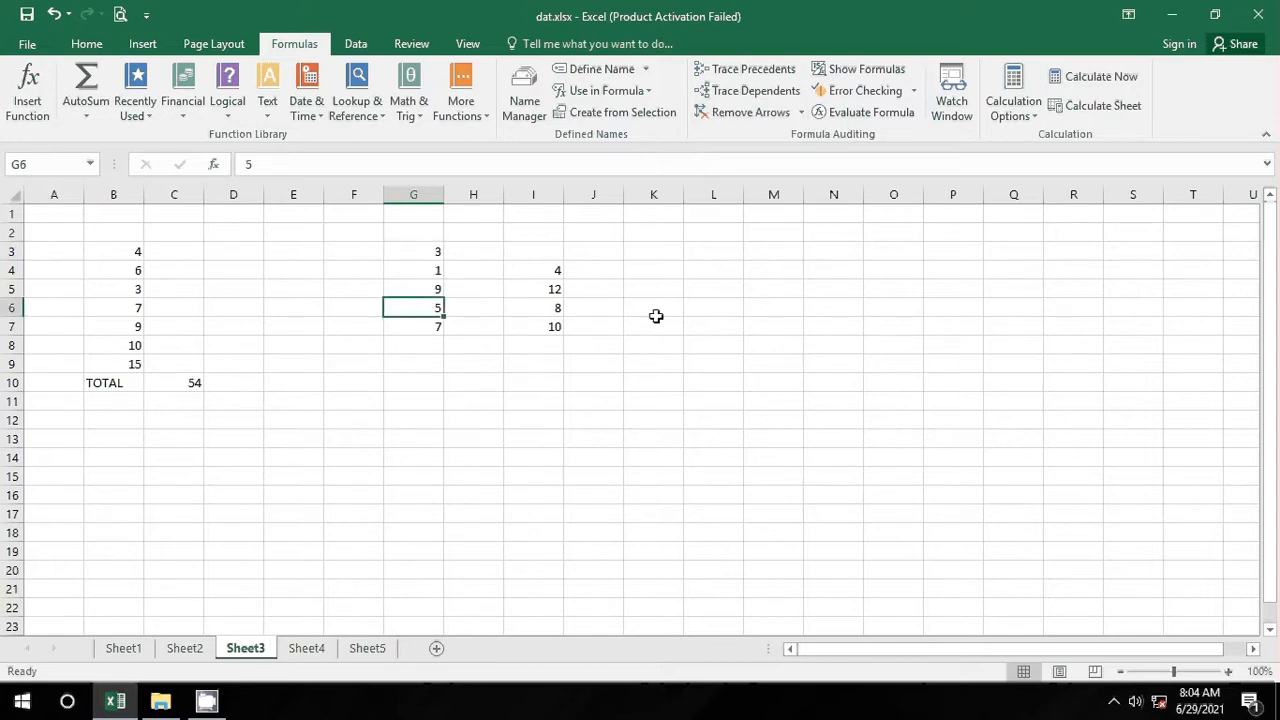
{"action": "left_click", "coordinate": [752, 90]}
{"action": "left_click", "coordinate": [768, 117]}
{"action": "left_click", "coordinate": [390, 255]}
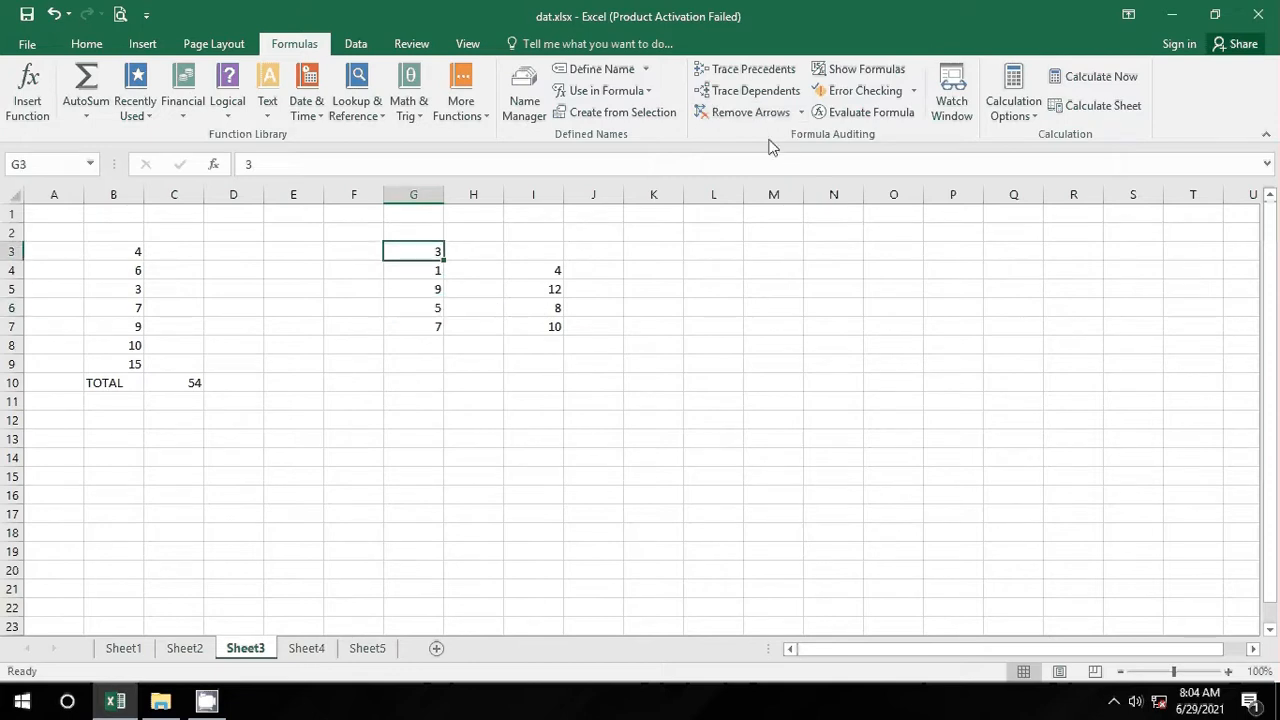
{"action": "left_click", "coordinate": [762, 88]}
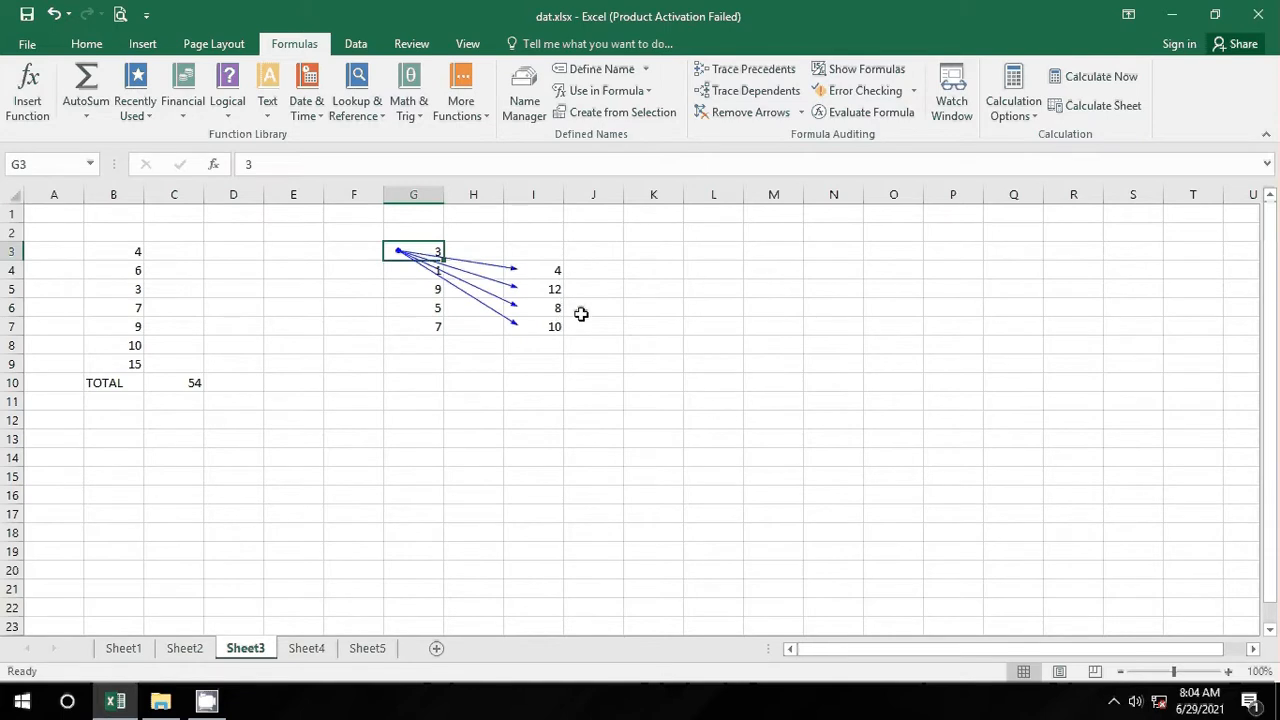
{"action": "left_click", "coordinate": [543, 381]}
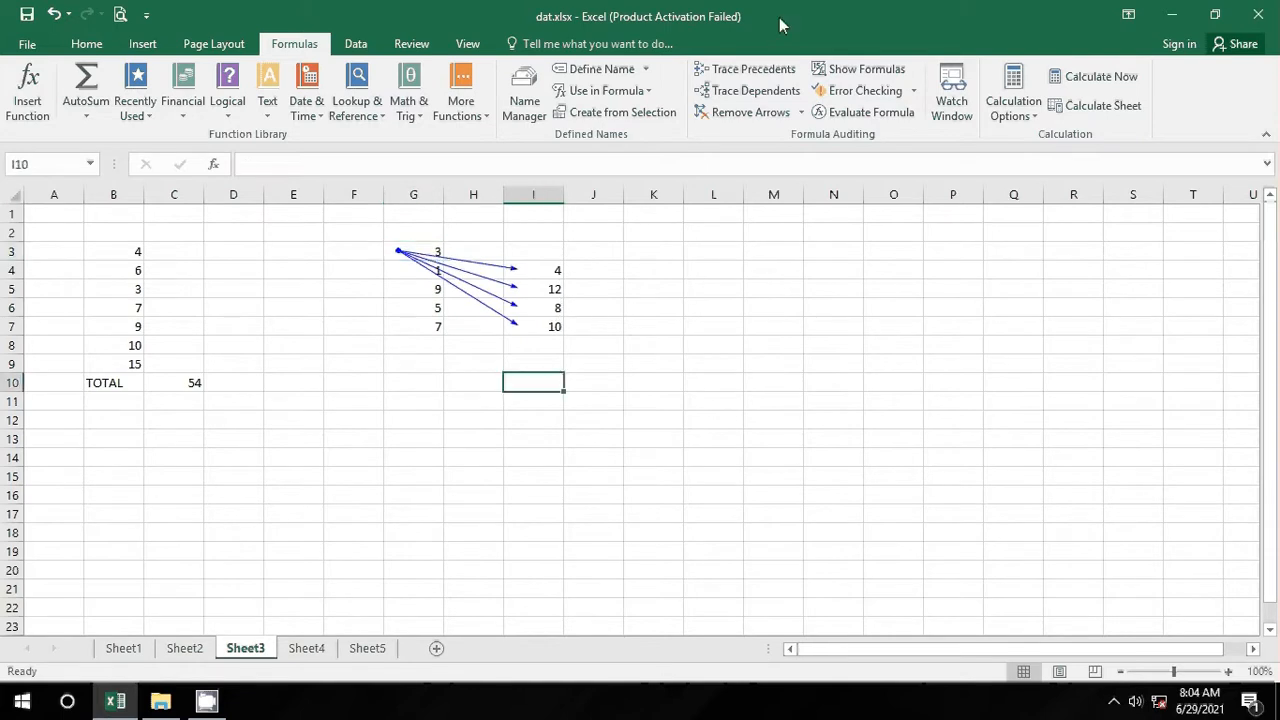
{"action": "left_click", "coordinate": [738, 114]}
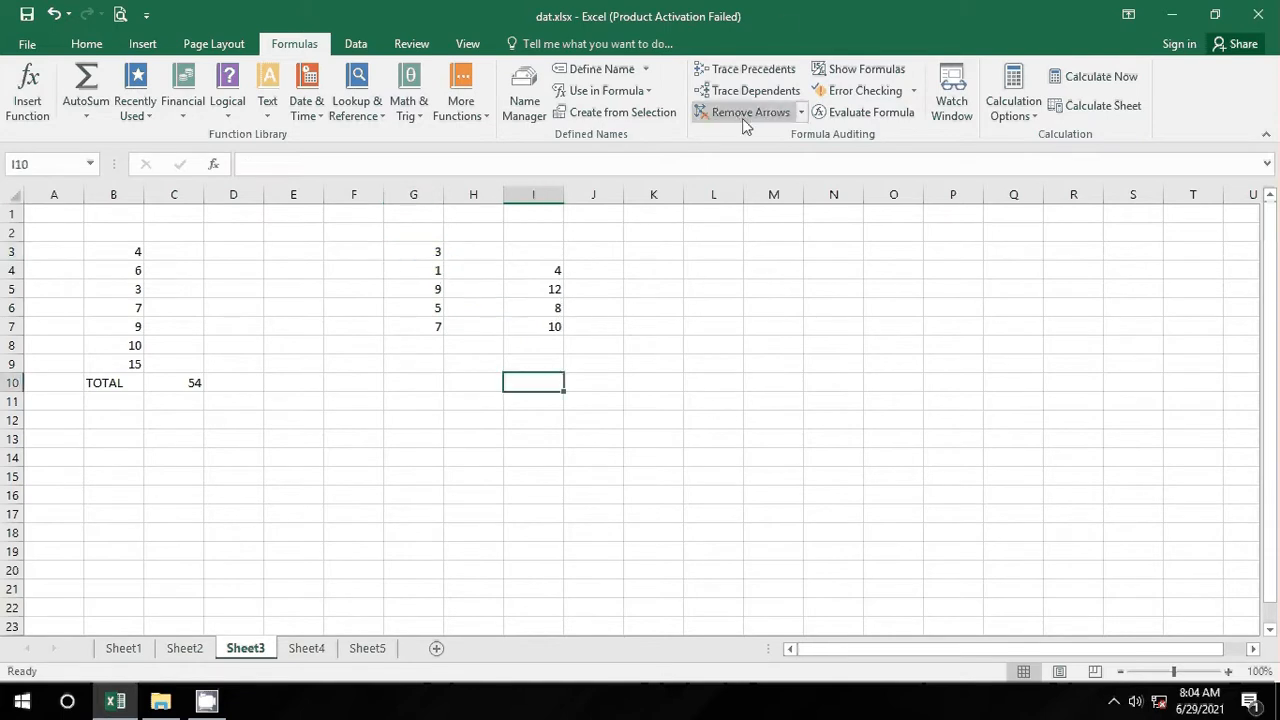
{"action": "left_click", "coordinate": [416, 366]}
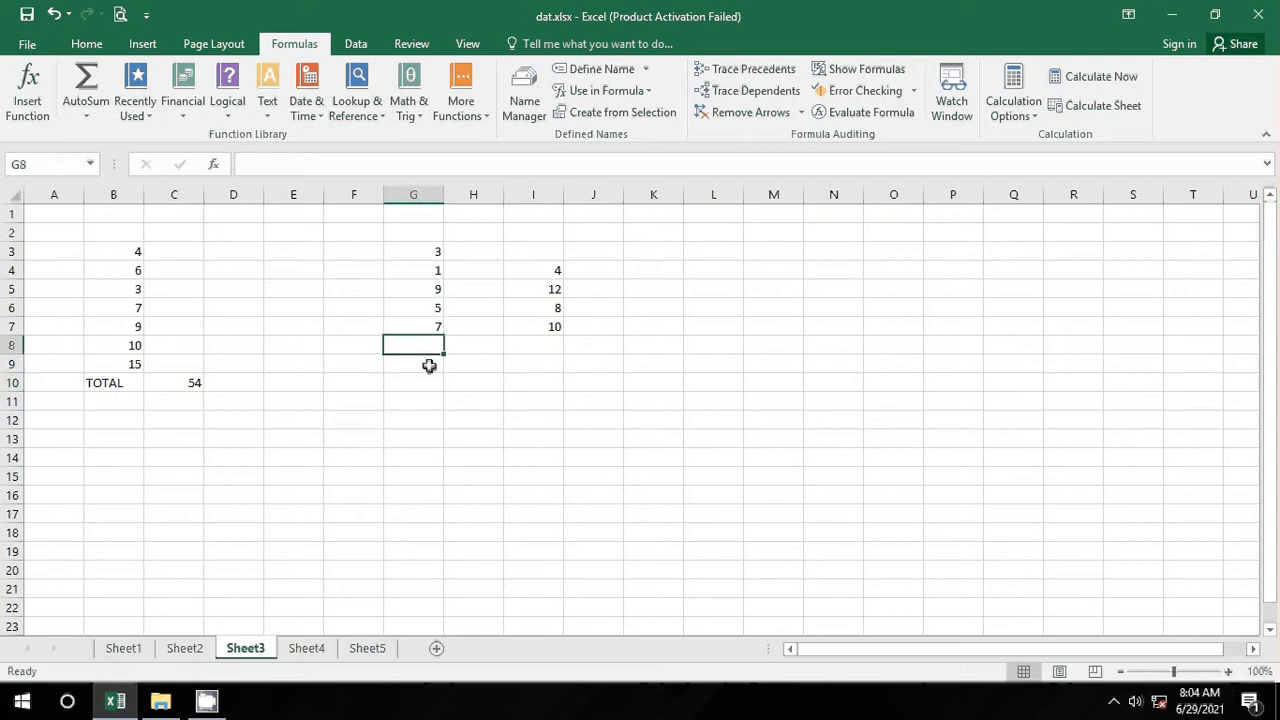
Step: Enter 100000000 in G9, then replace it with the test value 10E100
{"action": "key", "text": "End"}
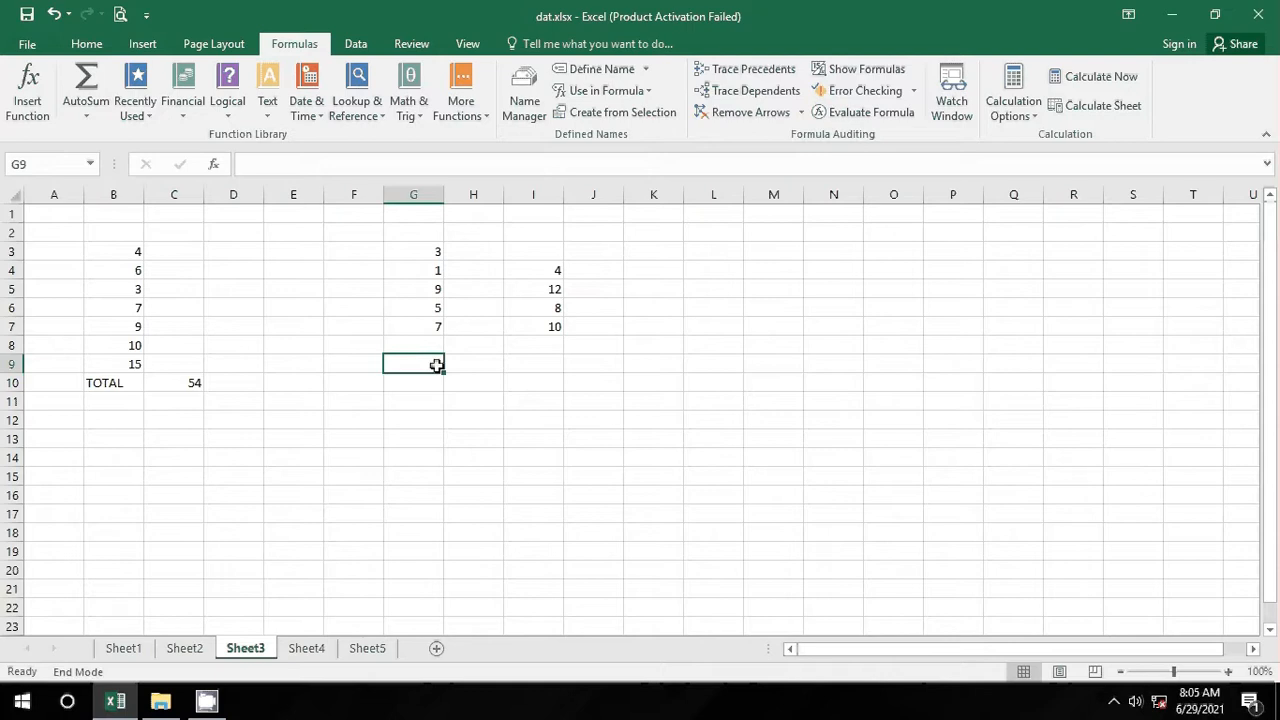
{"action": "left_click", "coordinate": [478, 400]}
{"action": "double_click", "coordinate": [435, 364]}
{"action": "left_click", "coordinate": [466, 380]}
{"action": "left_click", "coordinate": [429, 363]}
{"action": "left_click", "coordinate": [466, 380]}
{"action": "left_click", "coordinate": [426, 367]}
{"action": "type", "text": "1000000000"}
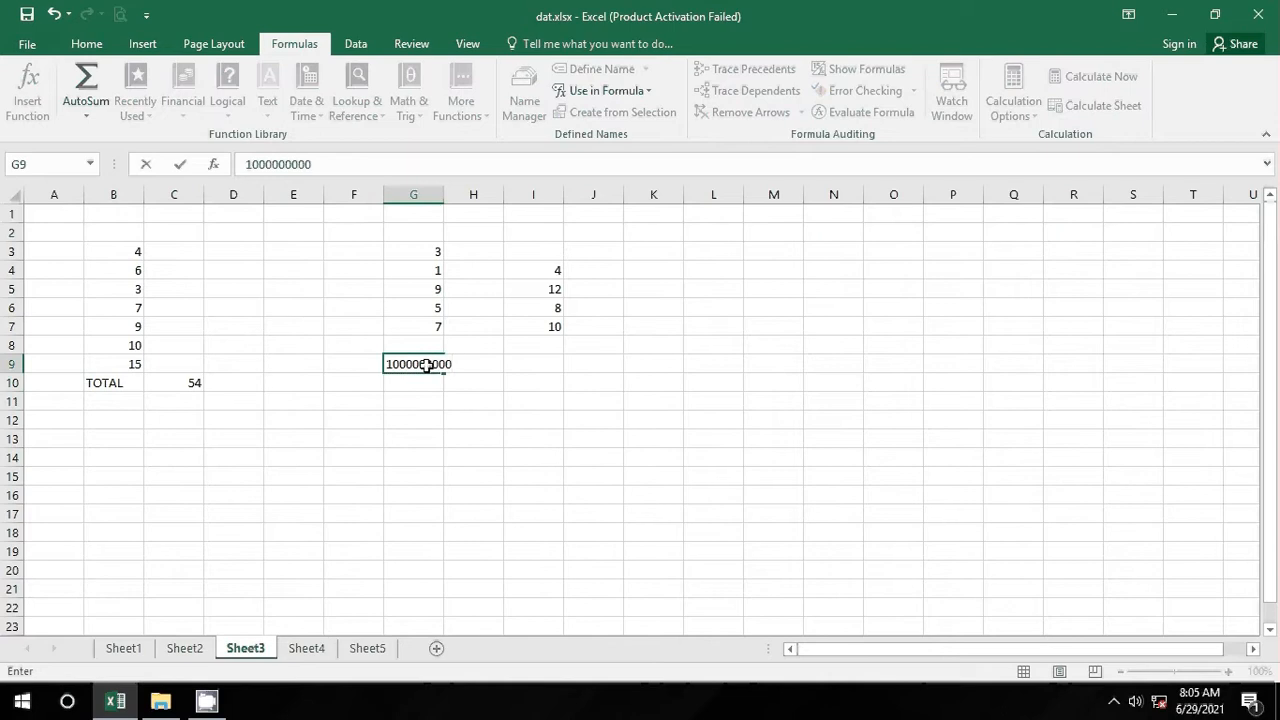
{"action": "key", "text": "Return"}
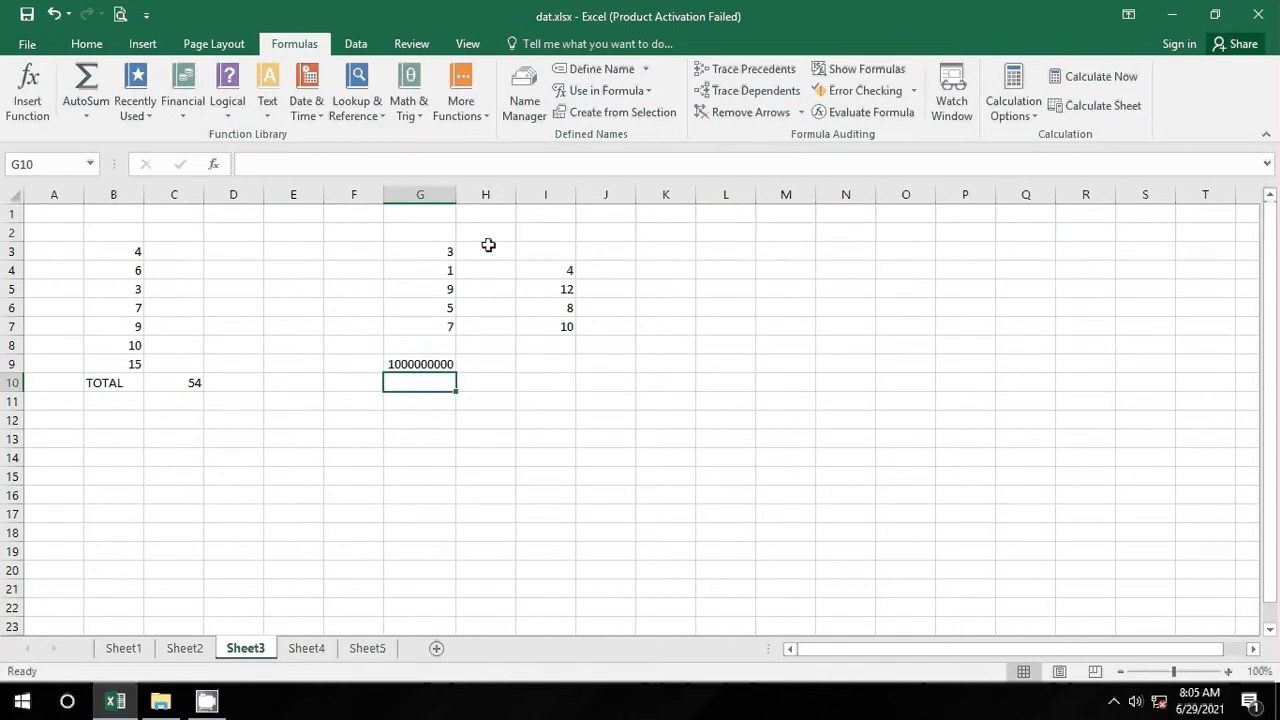
{"action": "left_click", "coordinate": [436, 364]}
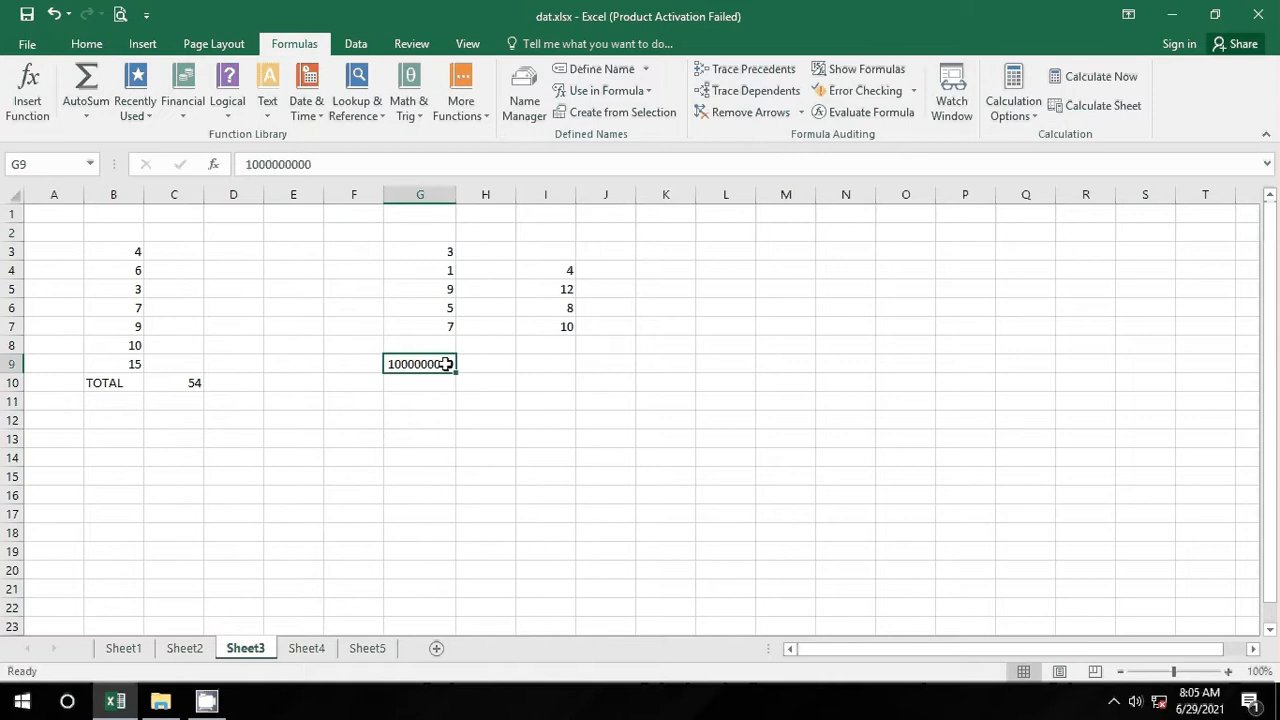
{"action": "type", "text": "10"}
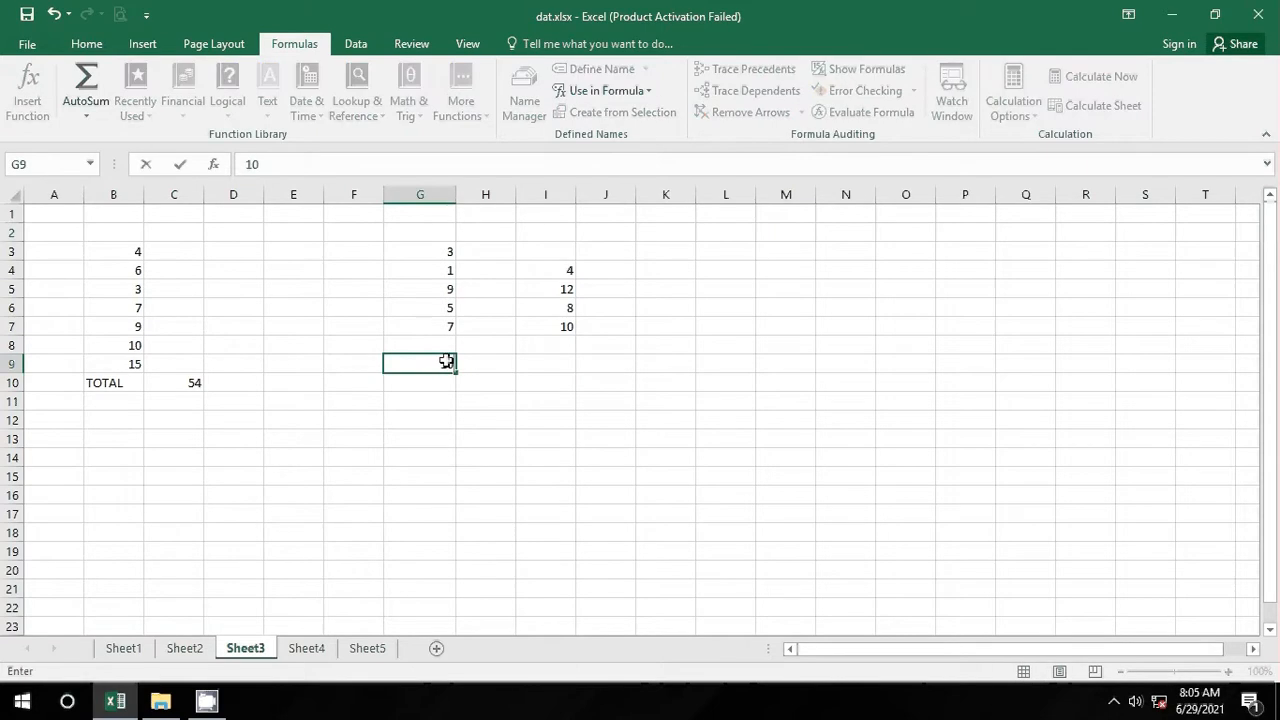
{"action": "type", "text": "E100"}
{"action": "key", "text": "Return"}
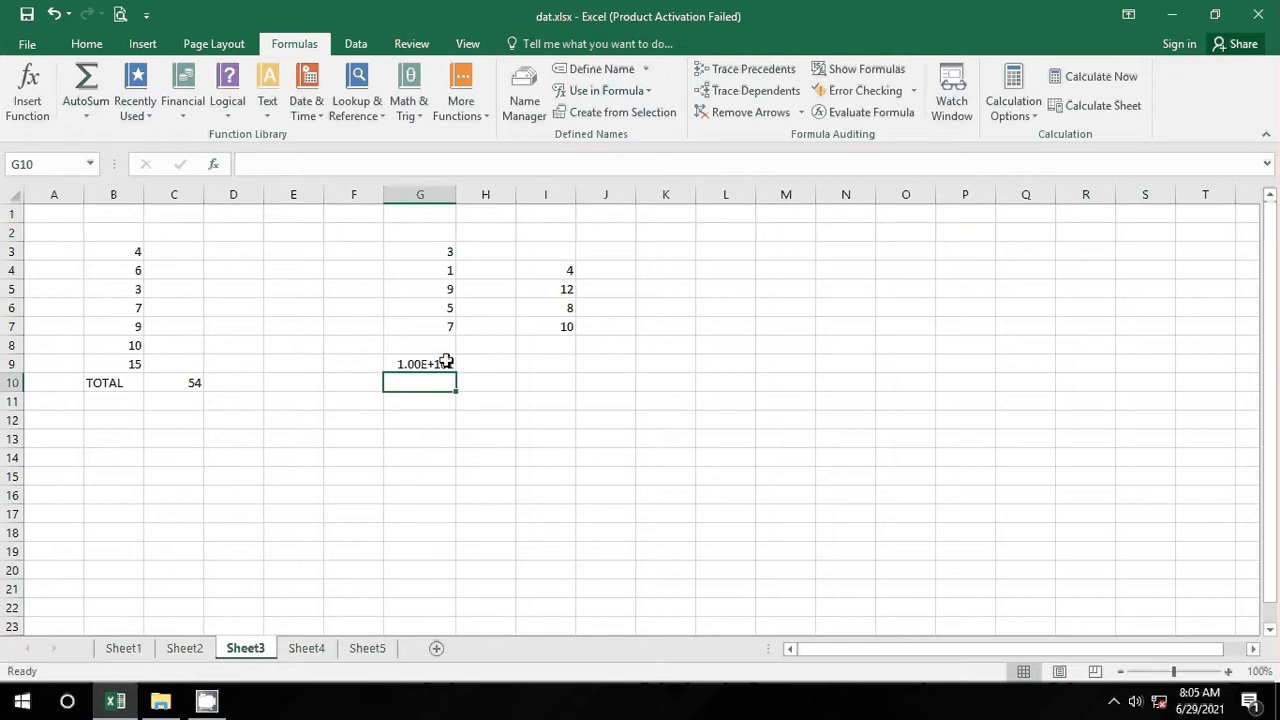
Step: AutoSum G3:G10 into G12, check the formula, then clear G9:G12
{"action": "left_click", "coordinate": [424, 426]}
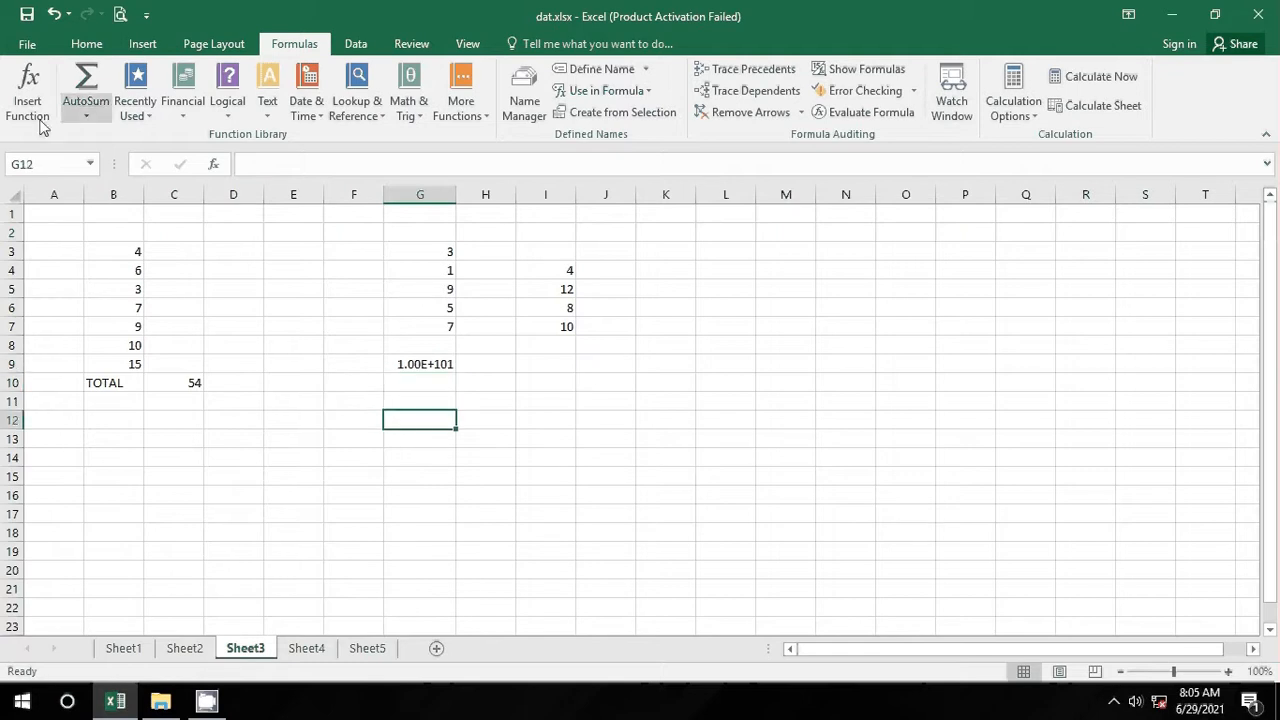
{"action": "left_click", "coordinate": [85, 85]}
{"action": "left_click_drag", "start_coordinate": [446, 249], "coordinate": [433, 381]}
{"action": "key", "text": "Return"}
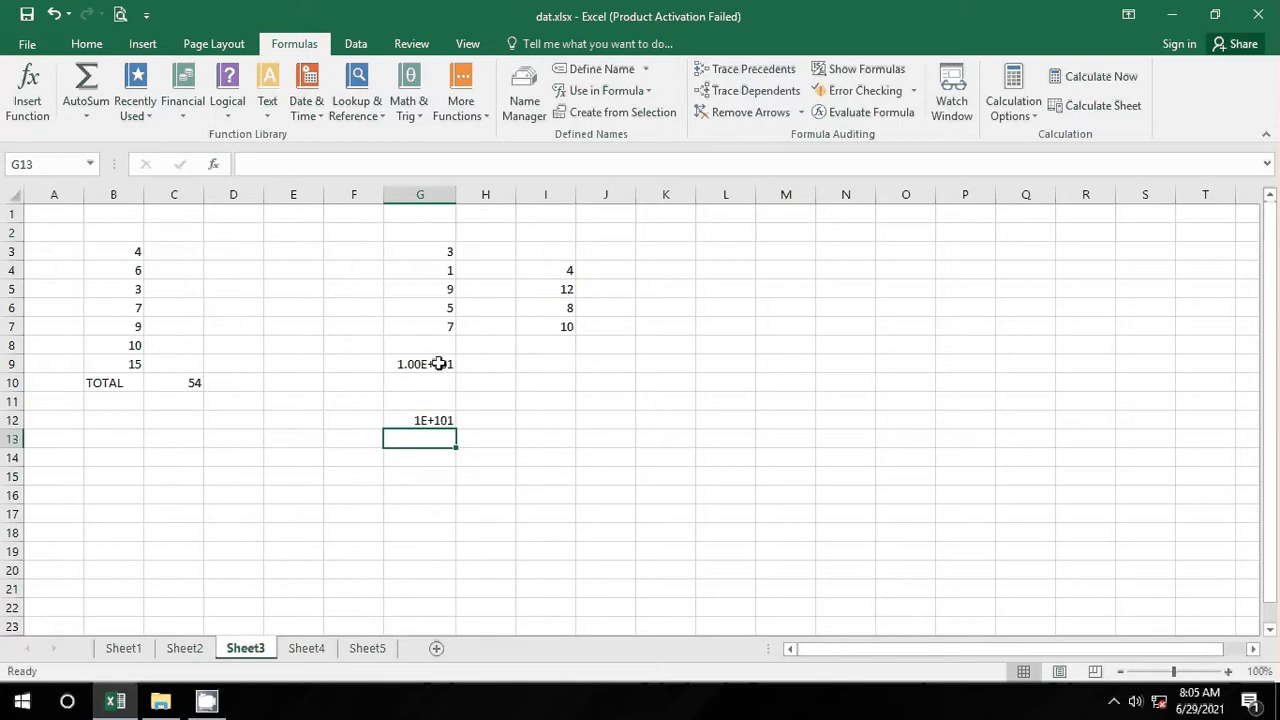
{"action": "left_click", "coordinate": [532, 441]}
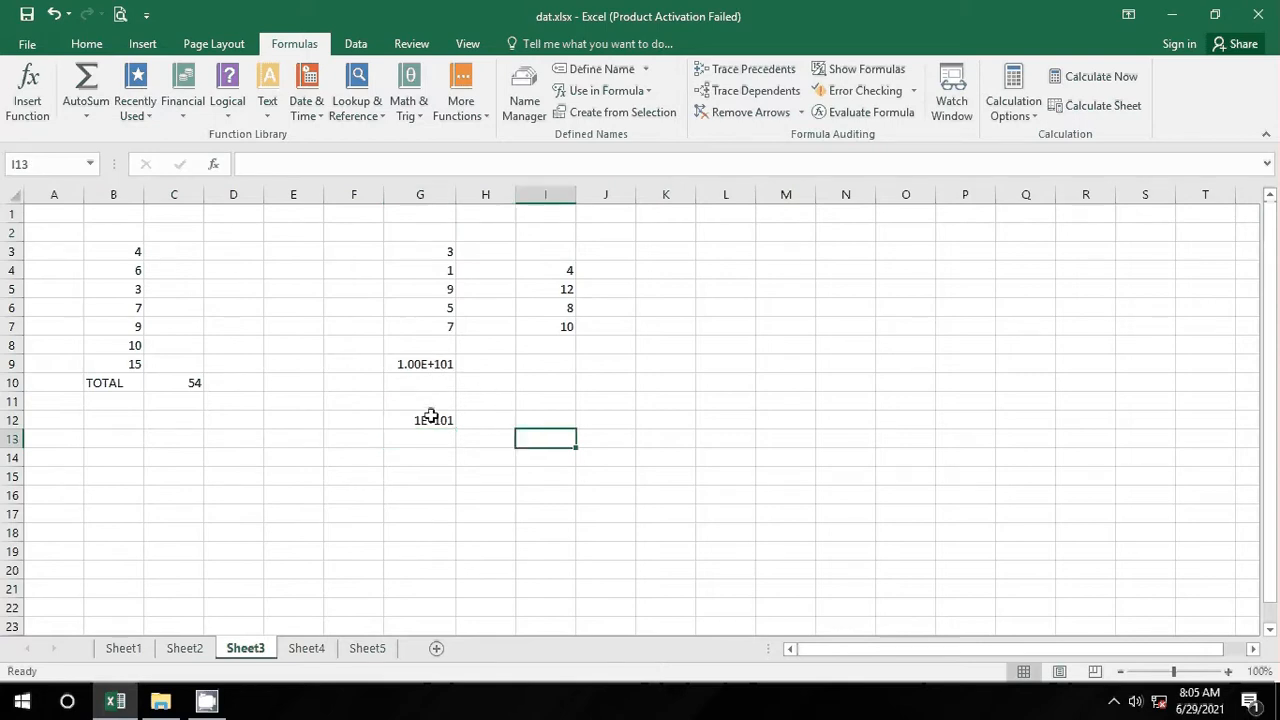
{"action": "left_click", "coordinate": [430, 416]}
{"action": "left_click", "coordinate": [432, 366]}
{"action": "key", "text": "Delete"}
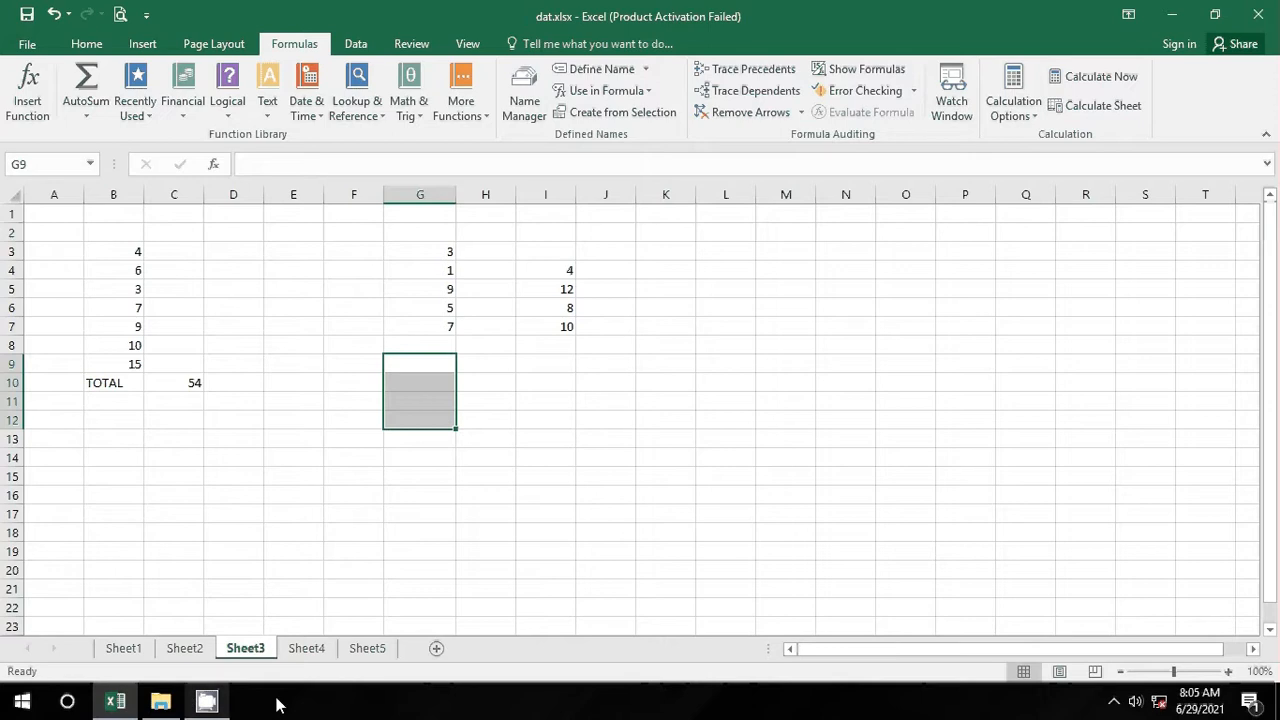
Step: On Sheet4, delete the existing pie chart and column chart
{"action": "left_click", "coordinate": [312, 650]}
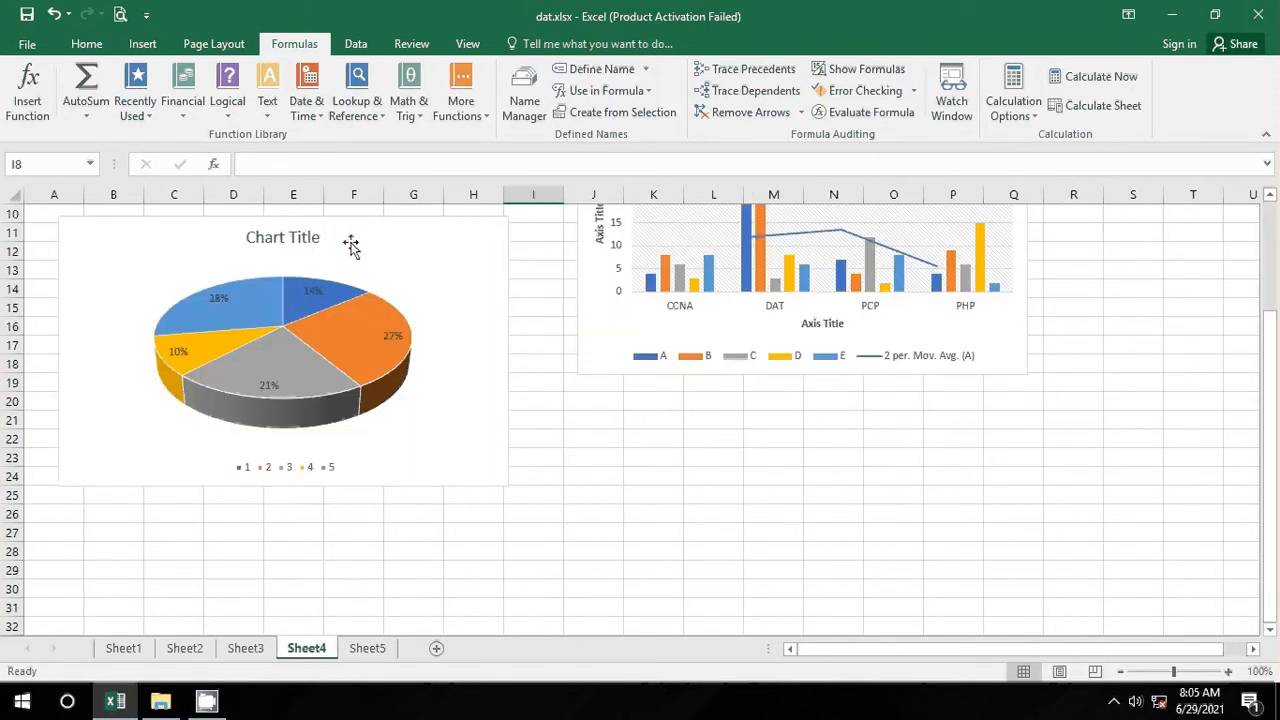
{"action": "left_click", "coordinate": [362, 242]}
{"action": "key", "text": "Delete"}
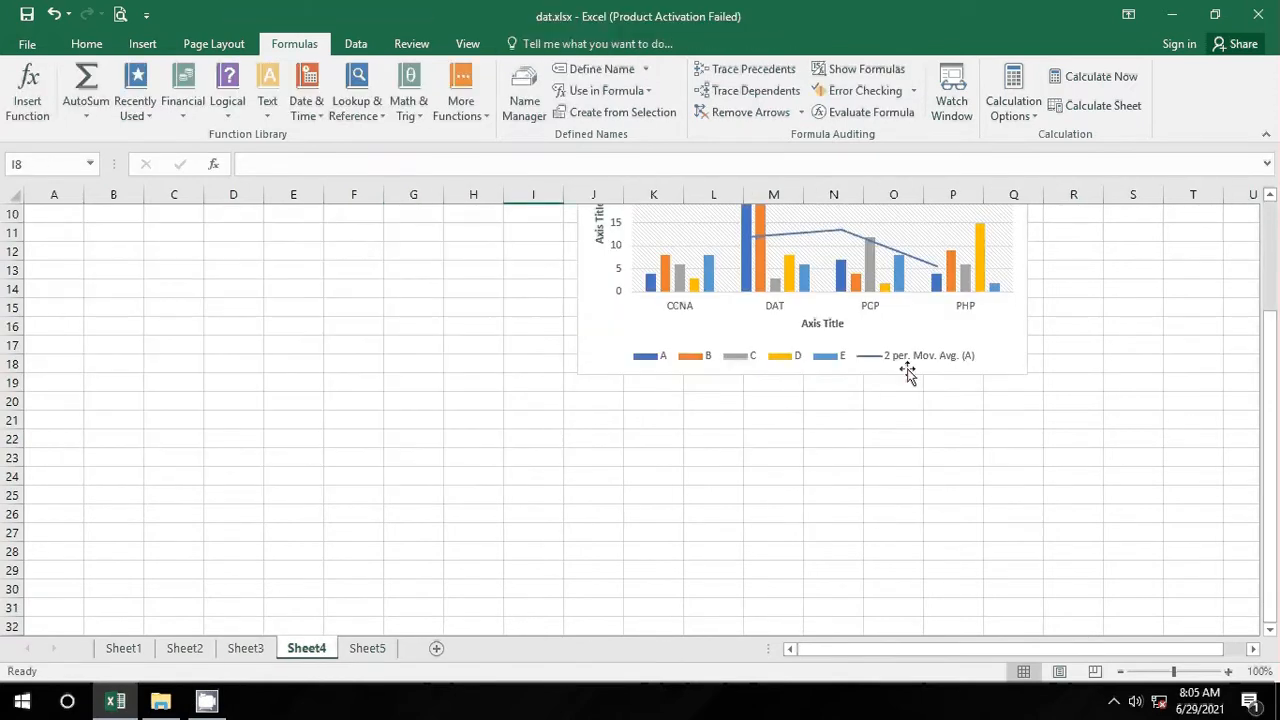
{"action": "scroll", "coordinate": [900, 360], "scroll_direction": "up", "scroll_amount": 1}
{"action": "left_click", "coordinate": [872, 251]}
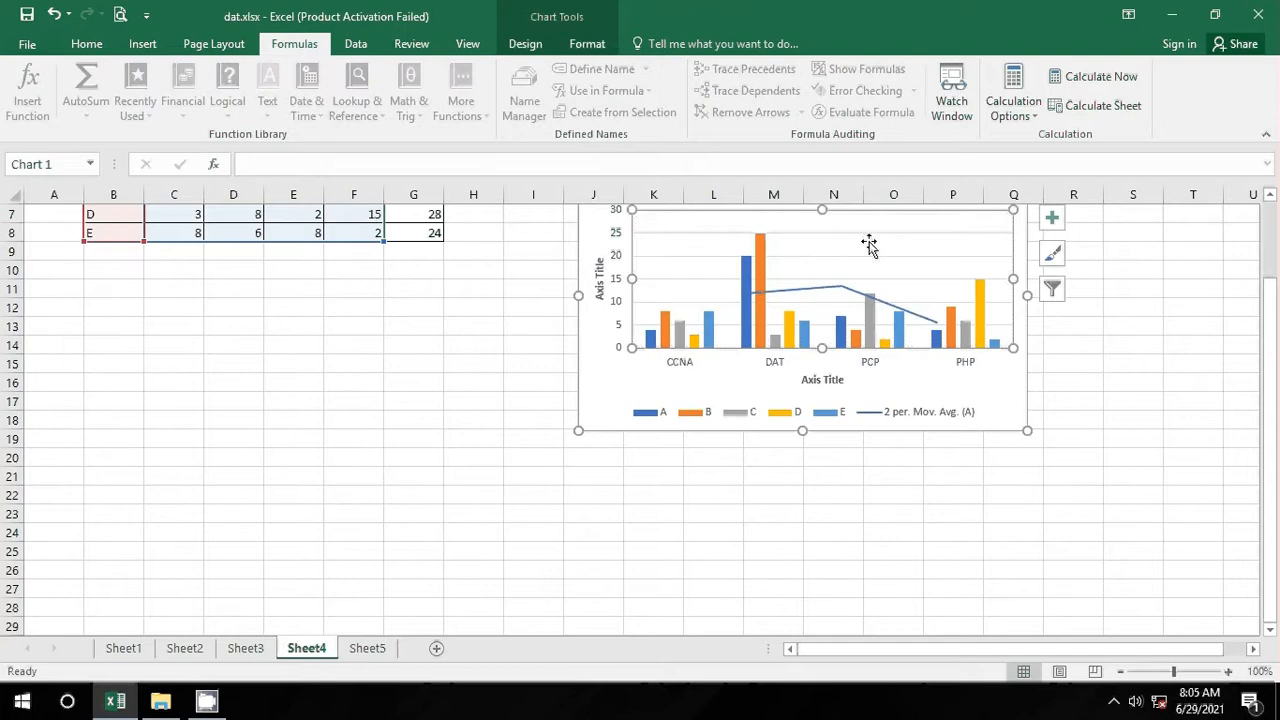
{"action": "left_click", "coordinate": [933, 405]}
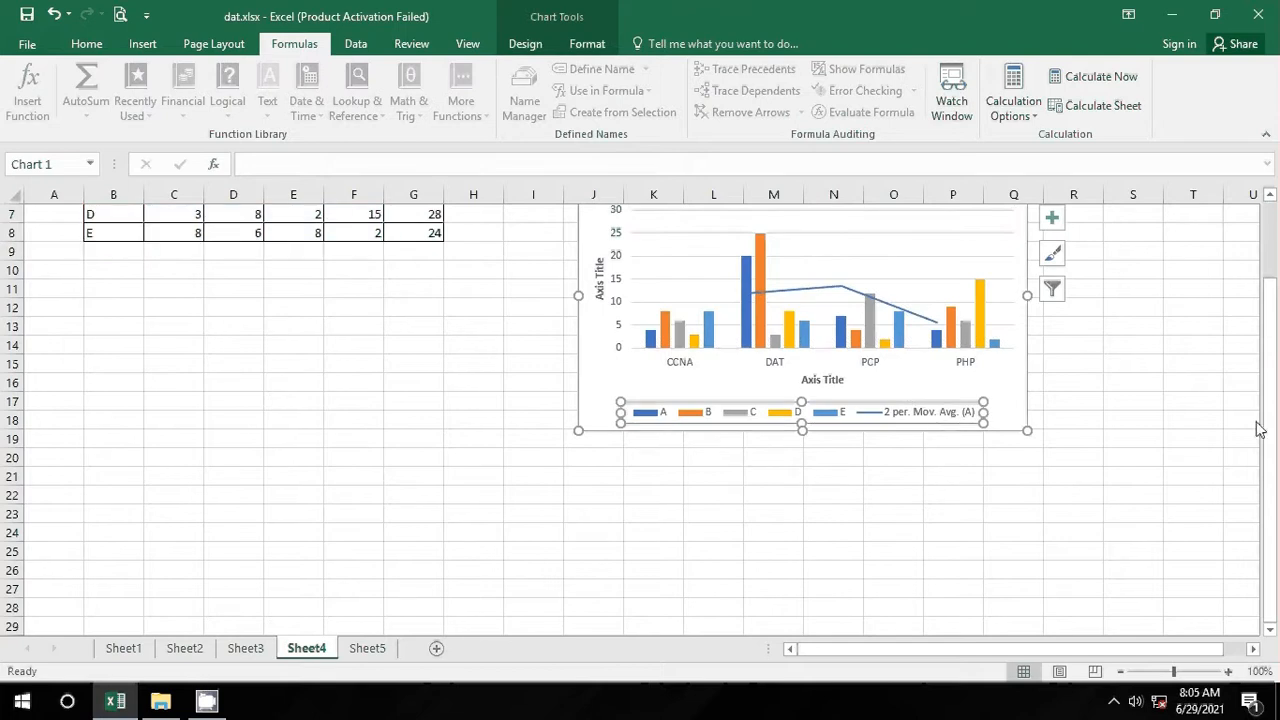
{"action": "left_click", "coordinate": [1013, 402]}
{"action": "key", "text": "Delete"}
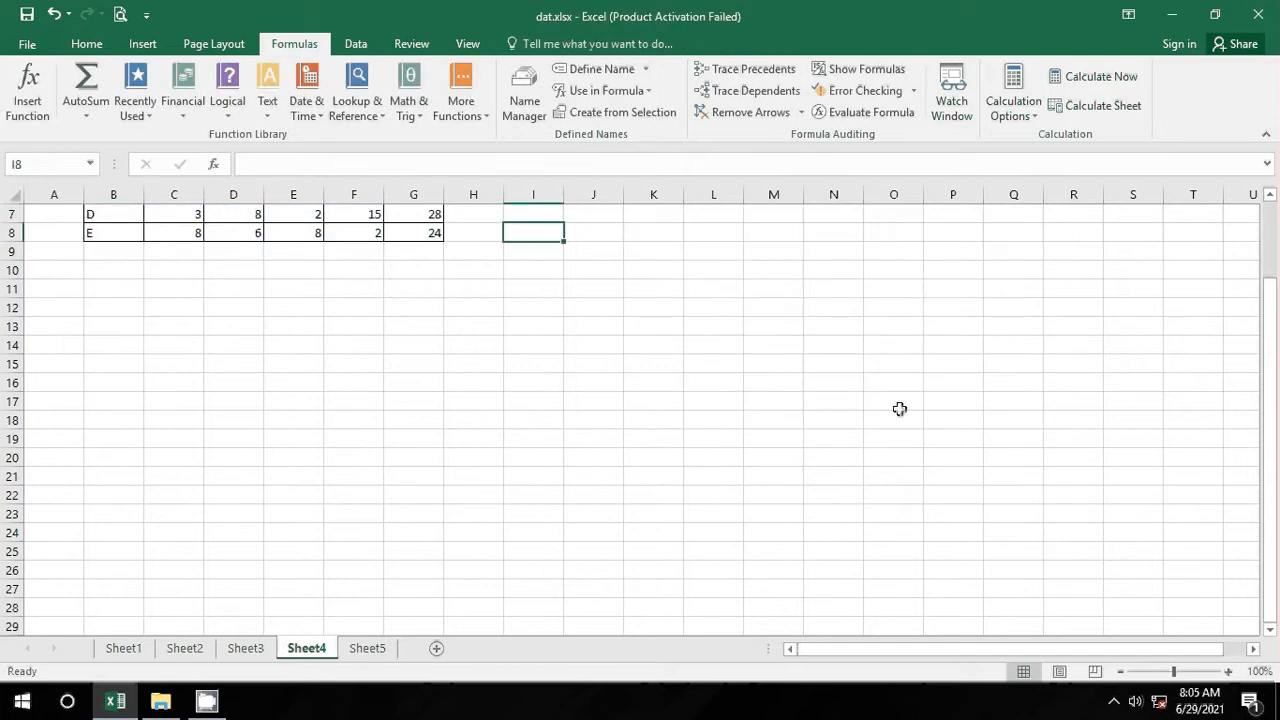
Step: Check the JUMLAH totals for rows A–C and select the table data B3:F8
{"action": "scroll", "coordinate": [915, 412], "scroll_direction": "up", "scroll_amount": 2}
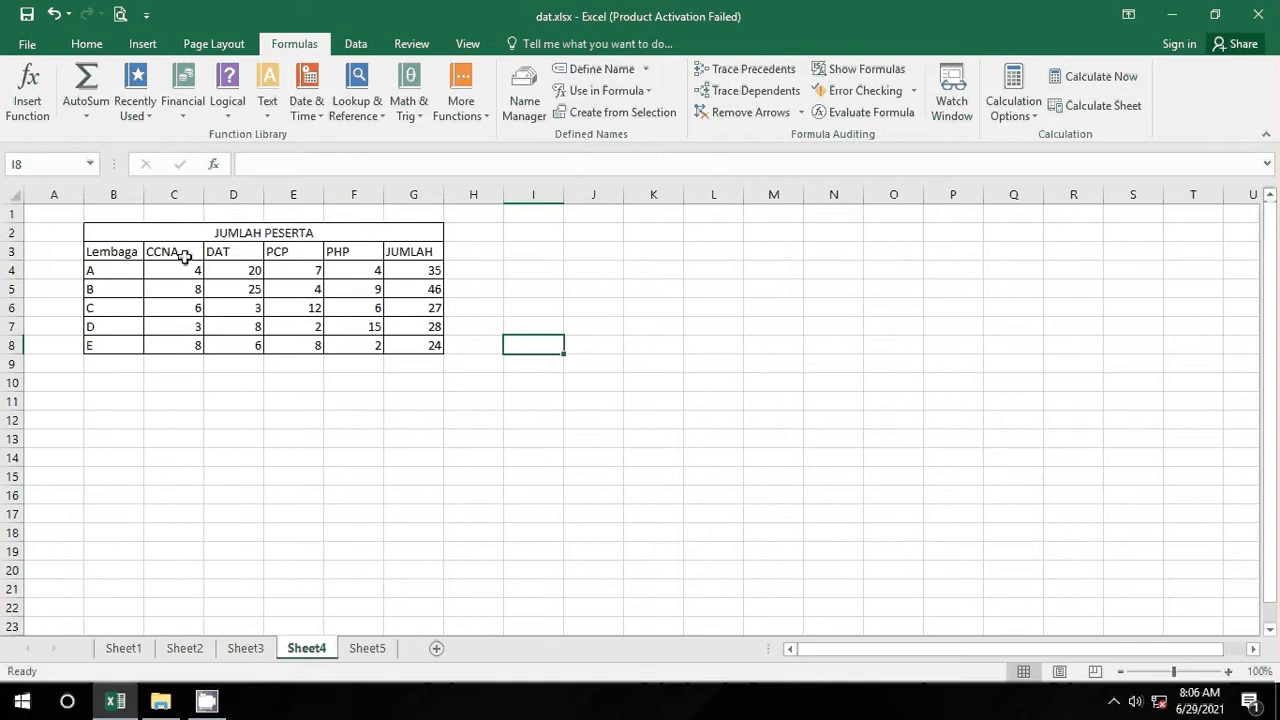
{"action": "left_click", "coordinate": [427, 267]}
{"action": "left_click", "coordinate": [428, 289]}
{"action": "left_click", "coordinate": [432, 307]}
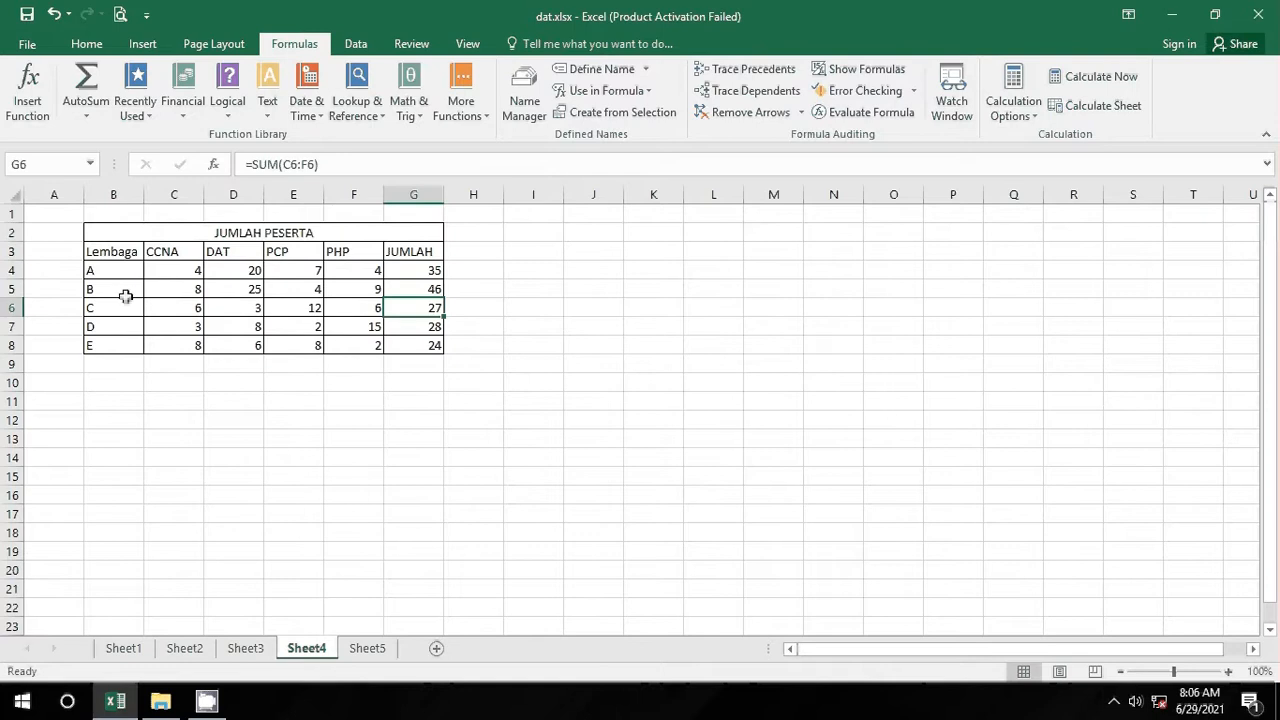
{"action": "left_click", "coordinate": [136, 418]}
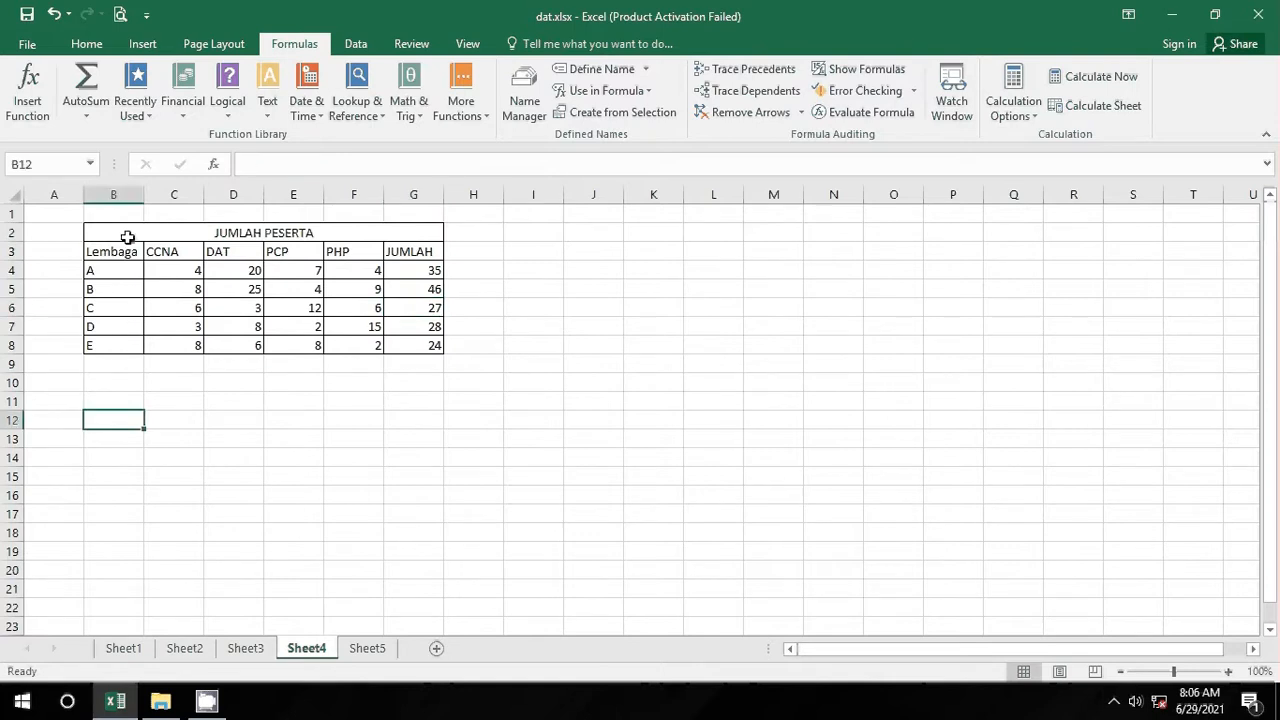
{"action": "left_click_drag", "start_coordinate": [130, 251], "coordinate": [353, 341]}
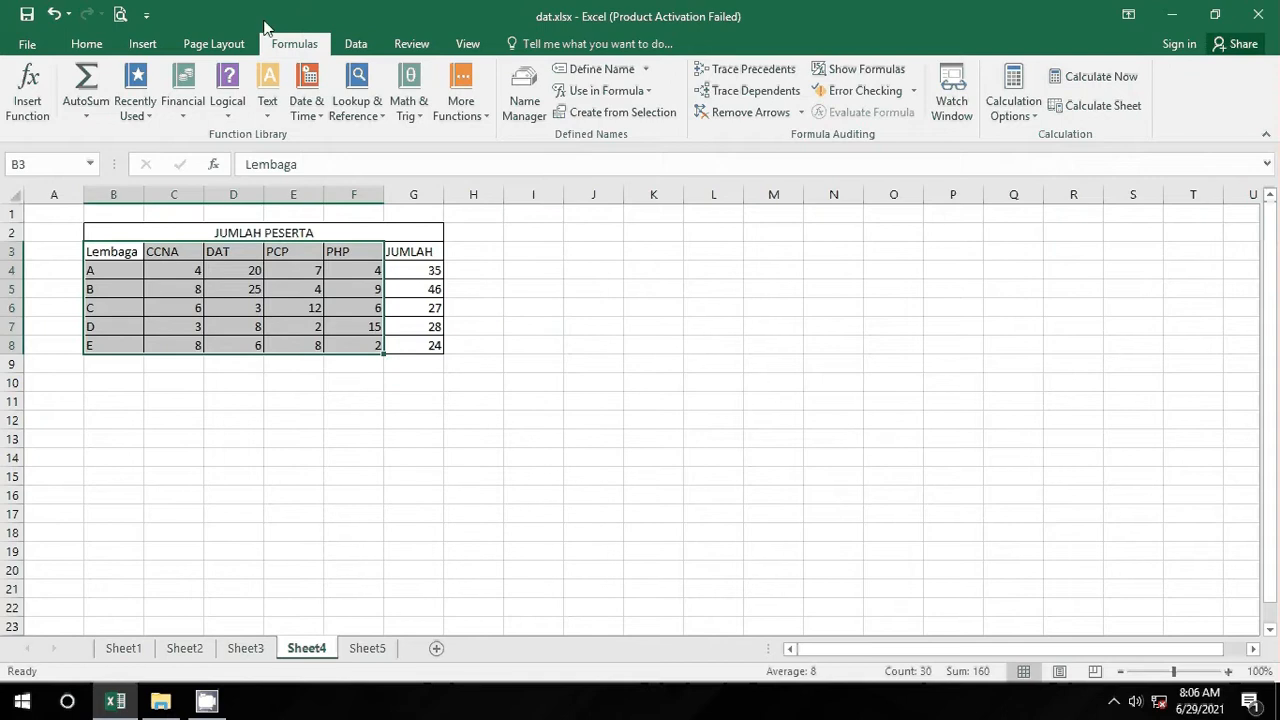
Step: Insert a 3-D pie chart of B3:F8 and move it right of the JUMLAH column
{"action": "left_click", "coordinate": [145, 44]}
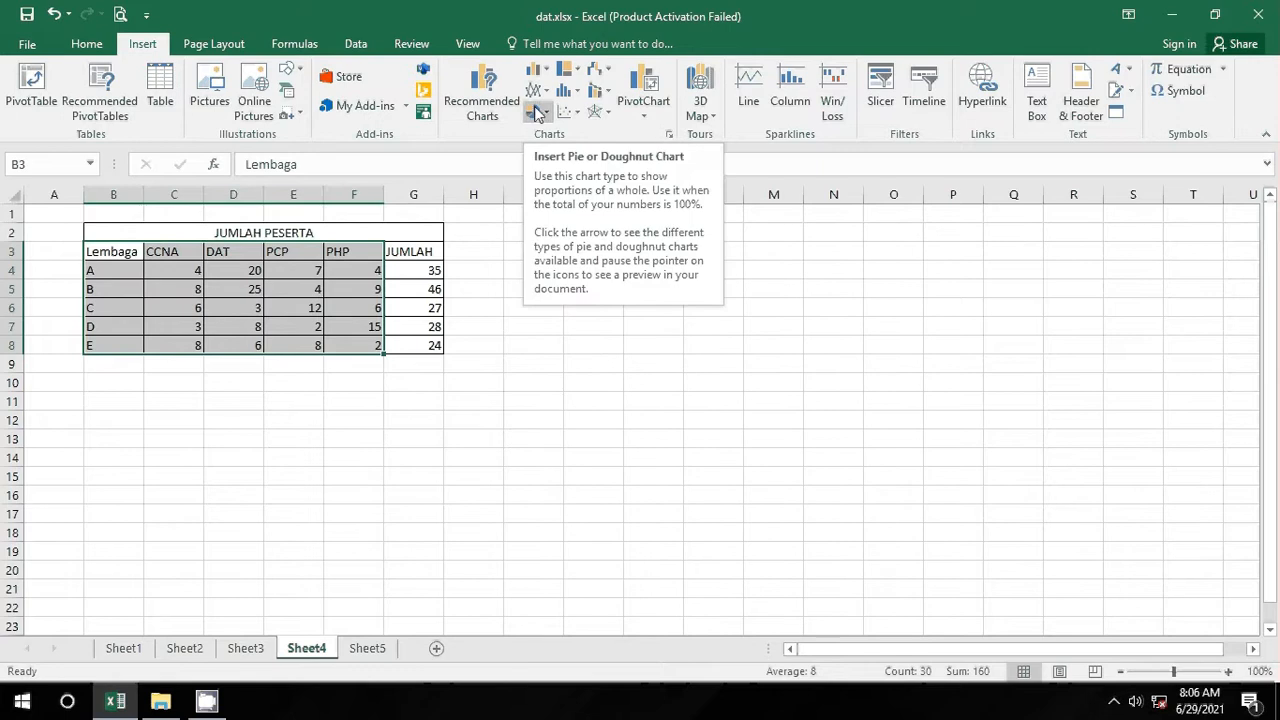
{"action": "left_click", "coordinate": [537, 112]}
{"action": "left_click", "coordinate": [545, 254]}
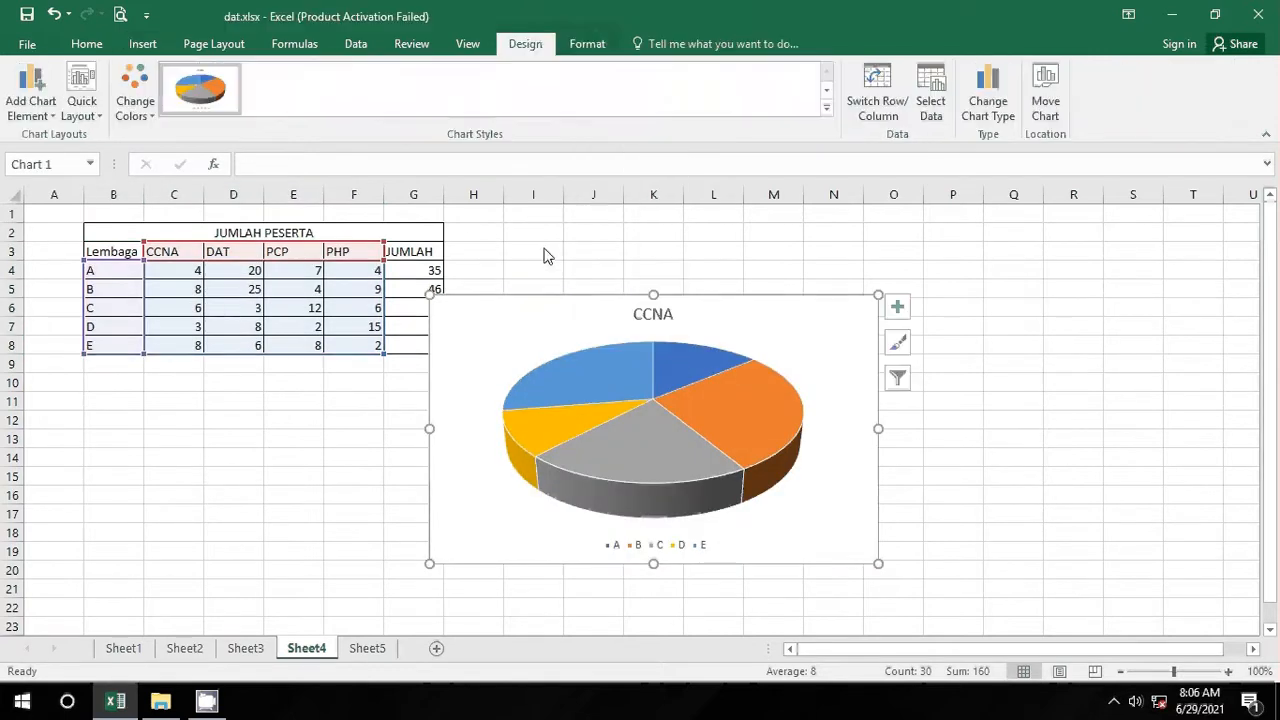
{"action": "left_click_drag", "start_coordinate": [789, 334], "coordinate": [867, 330]}
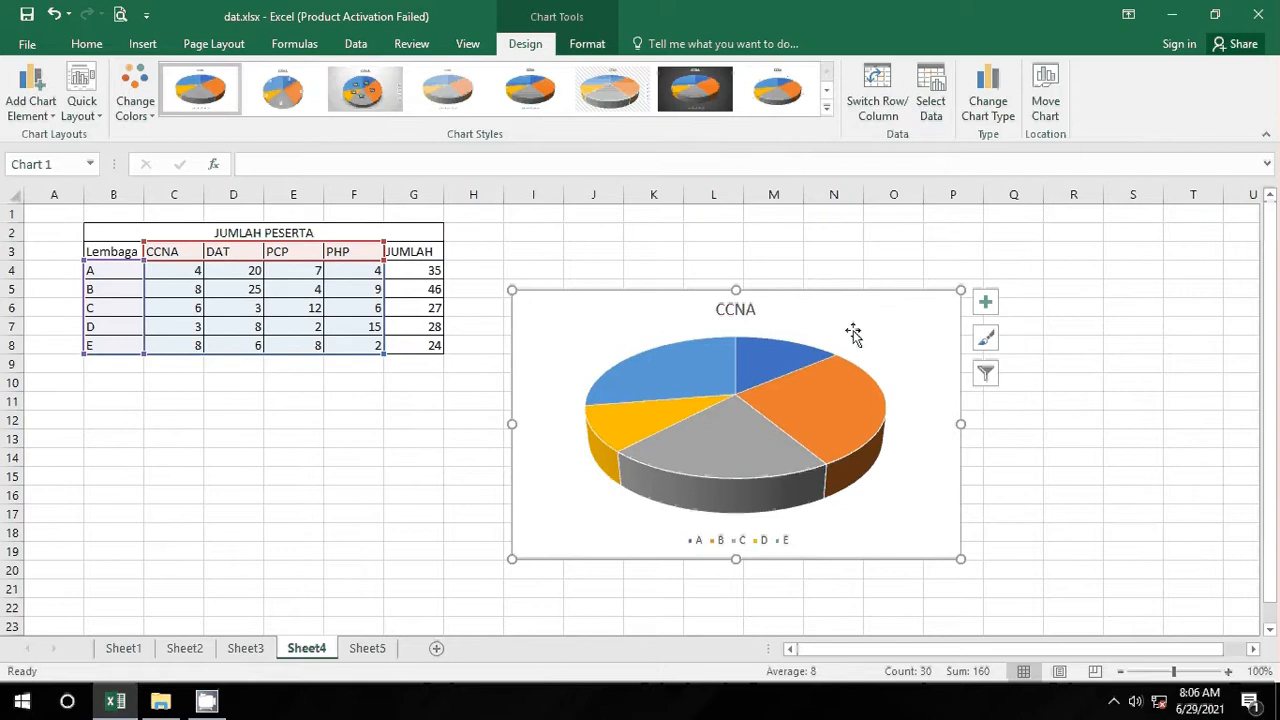
{"action": "right_click", "coordinate": [923, 328]}
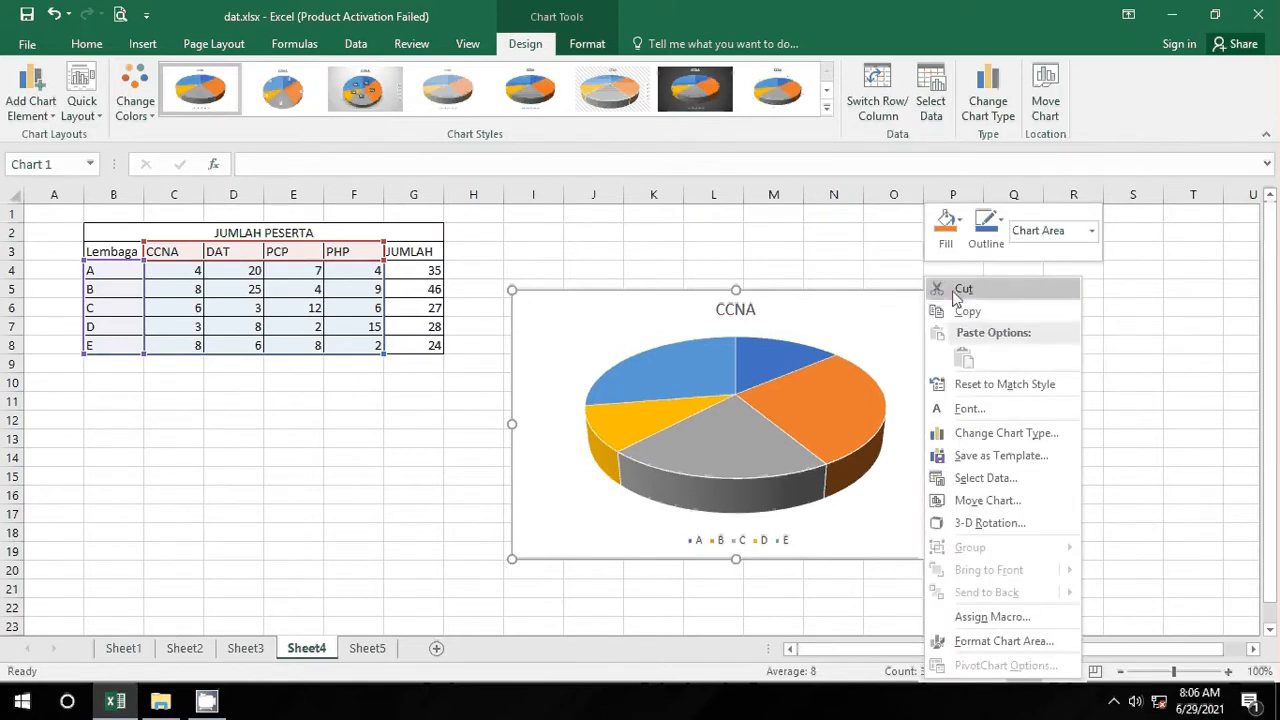
Step: Cut the 3-D pie chart off Sheet4
{"action": "left_click", "coordinate": [960, 290]}
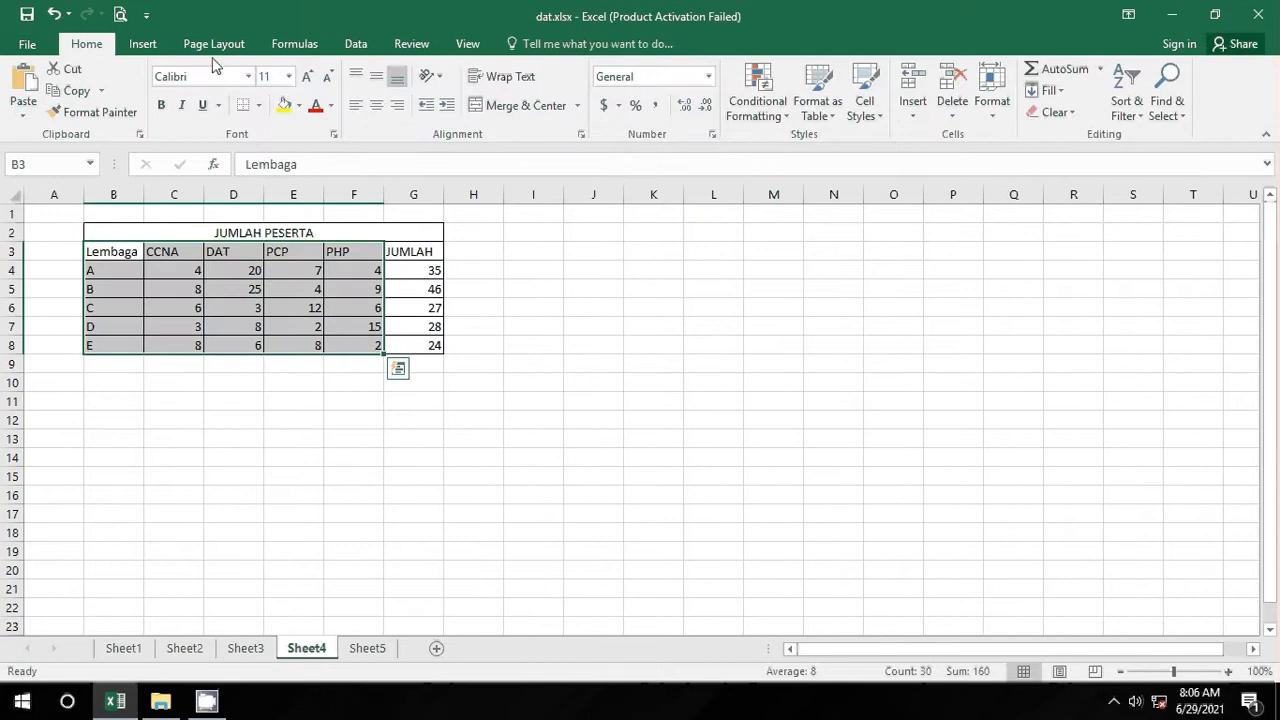
{"action": "left_click", "coordinate": [142, 46]}
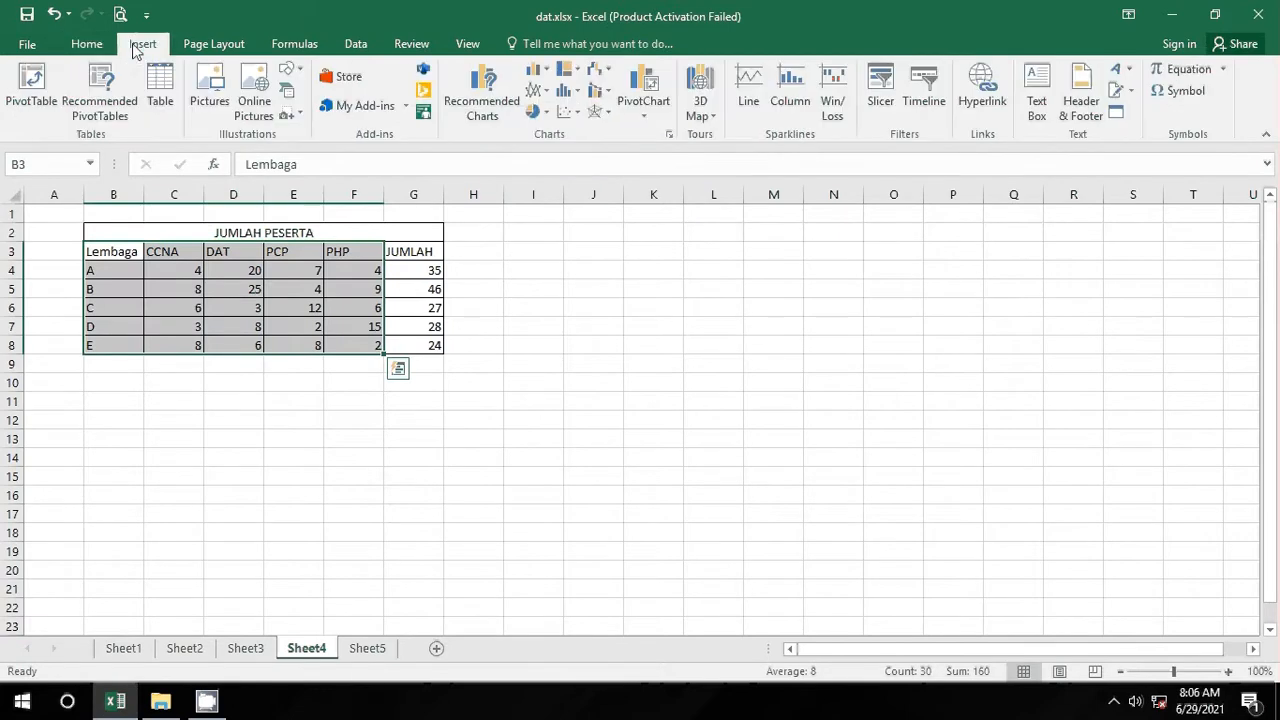
{"action": "left_click", "coordinate": [537, 112]}
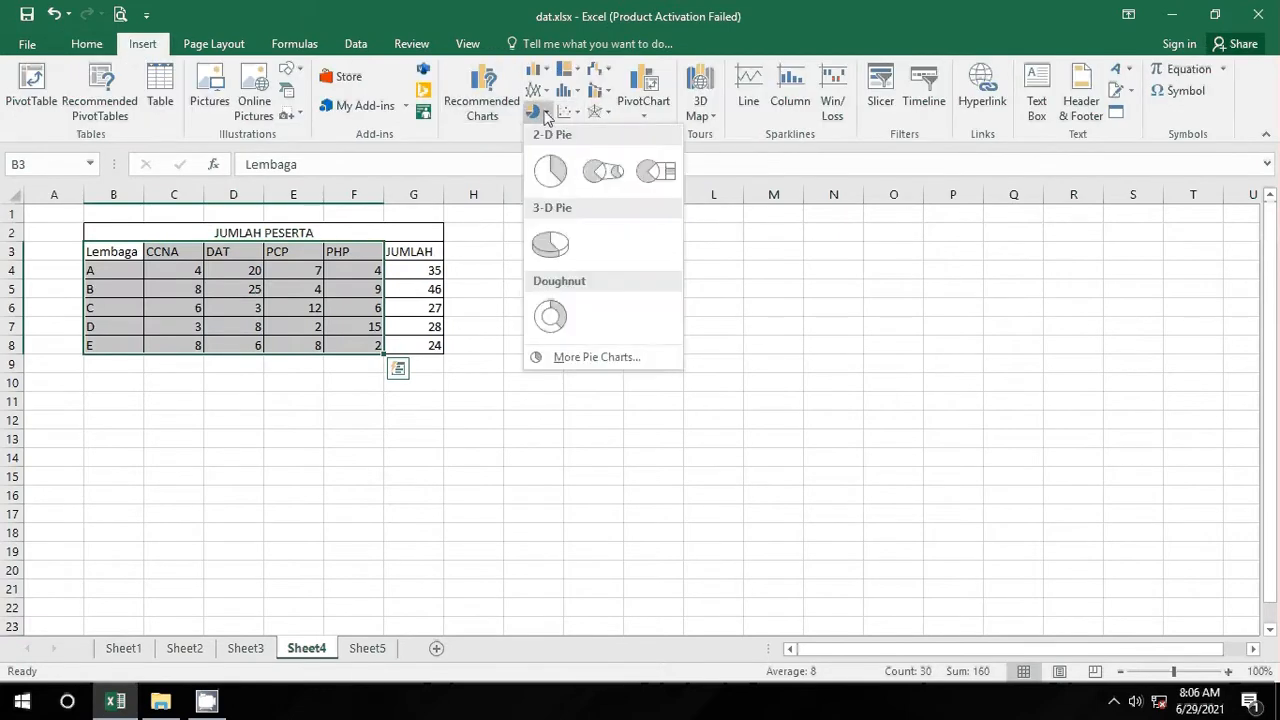
{"action": "left_click", "coordinate": [537, 112]}
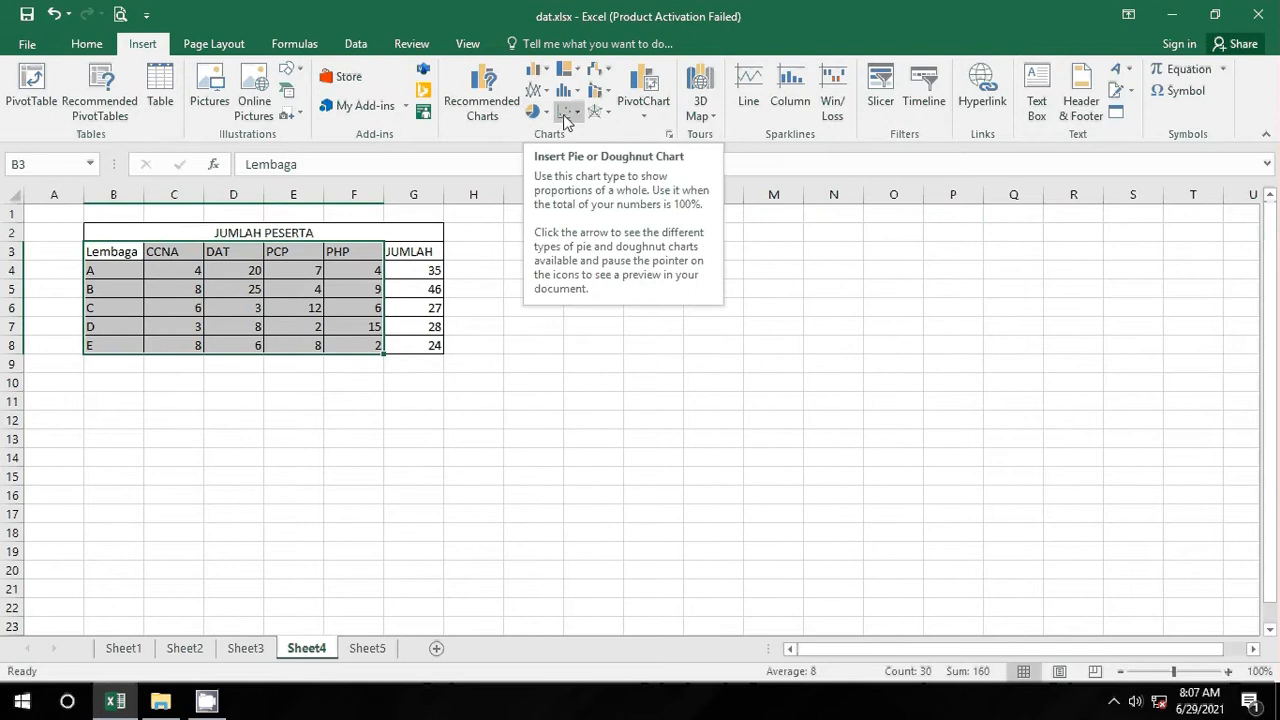
Step: From Recommended Charts, insert the clustered column chart grouping CCNA, DAT, PCP and PHP
{"action": "left_click", "coordinate": [489, 87]}
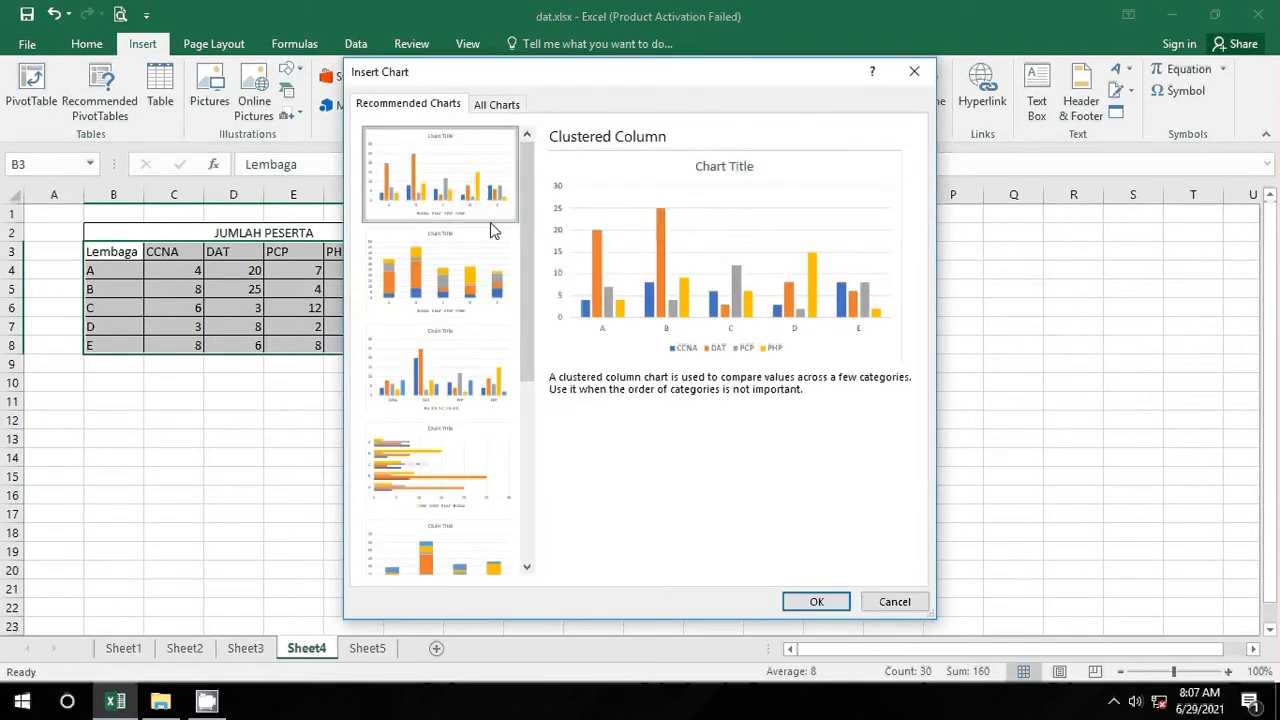
{"action": "left_click", "coordinate": [481, 264]}
{"action": "left_click", "coordinate": [460, 392]}
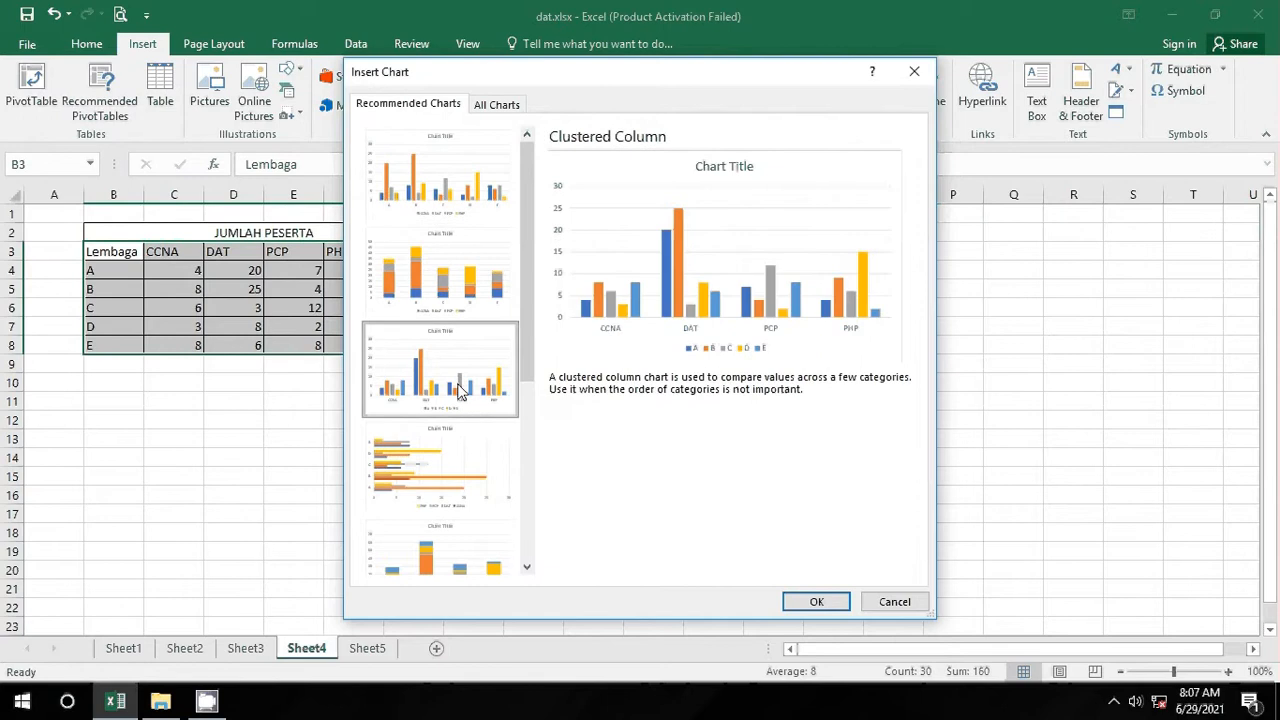
{"action": "left_click", "coordinate": [440, 484]}
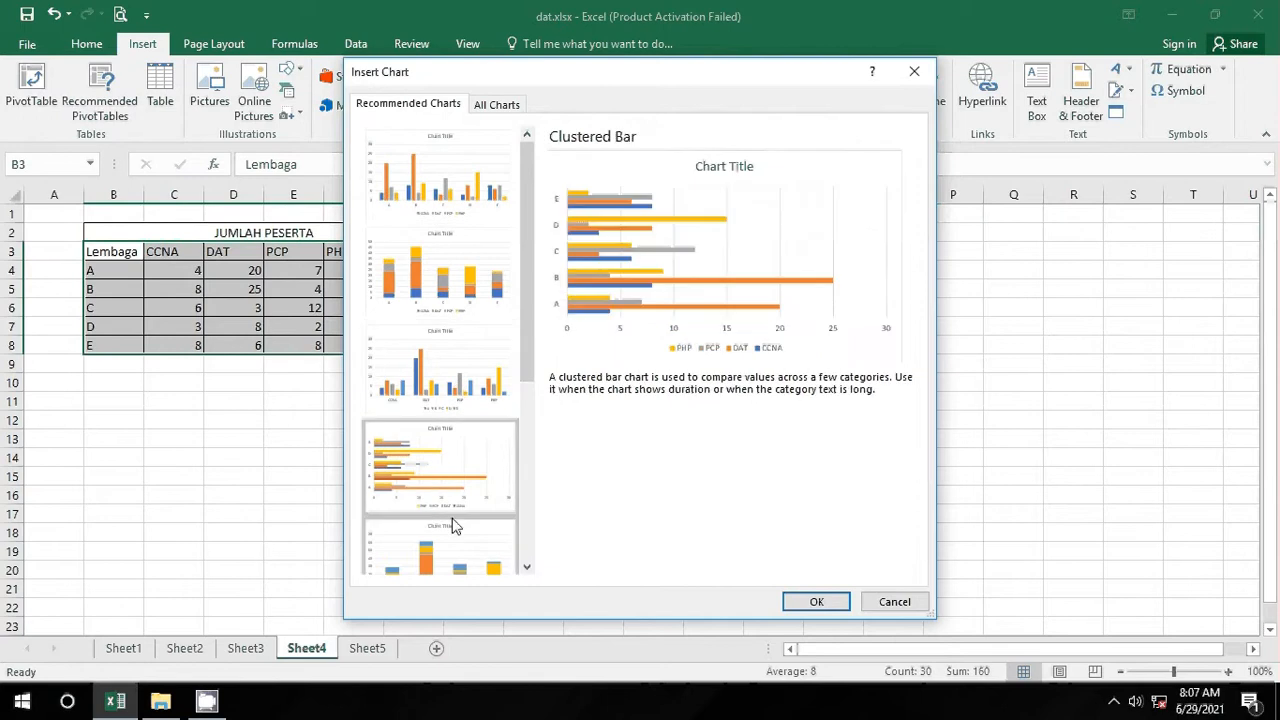
{"action": "scroll", "coordinate": [450, 520], "scroll_direction": "down", "scroll_amount": 3}
{"action": "left_click", "coordinate": [437, 517]}
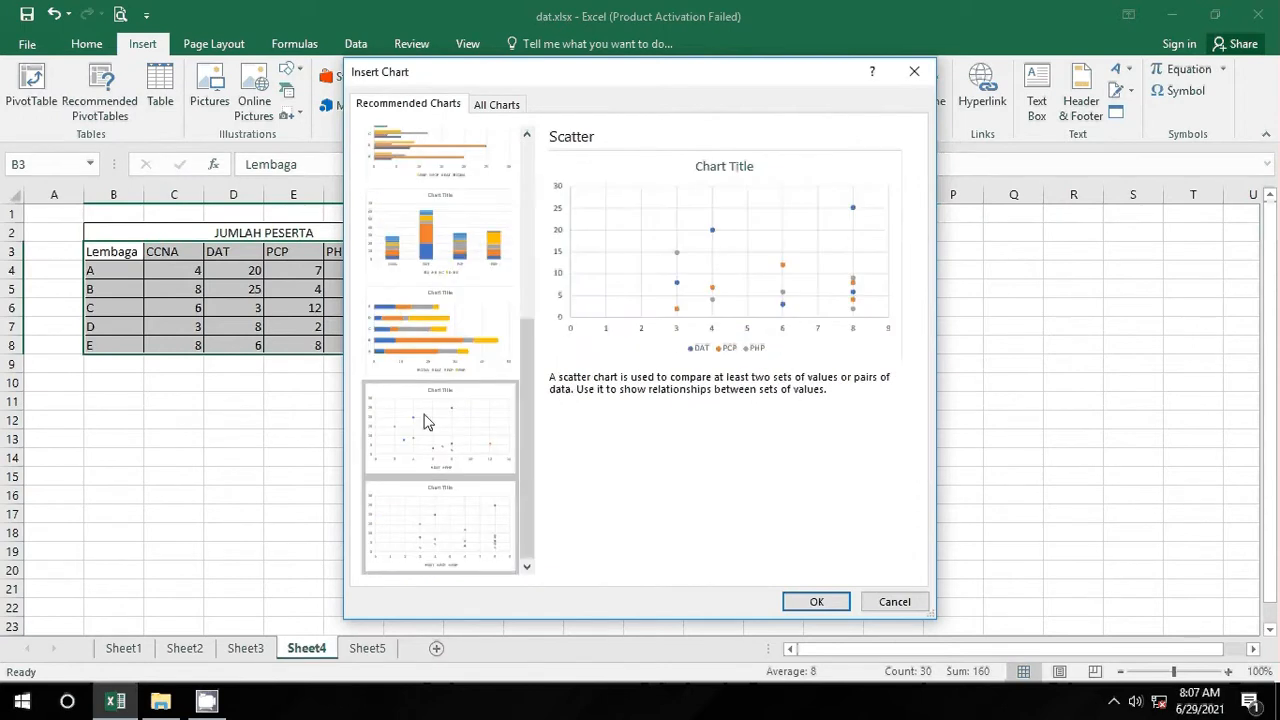
{"action": "scroll", "coordinate": [506, 380], "scroll_direction": "up", "scroll_amount": 3}
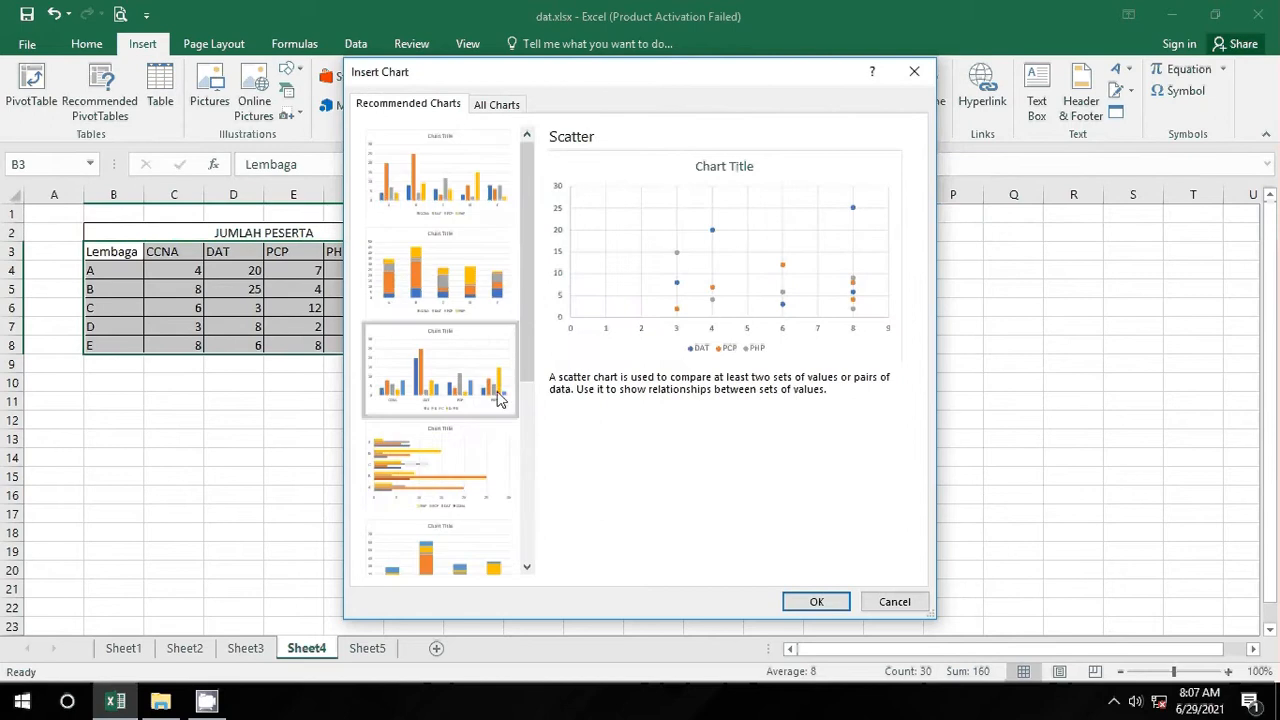
{"action": "double_click", "coordinate": [487, 376]}
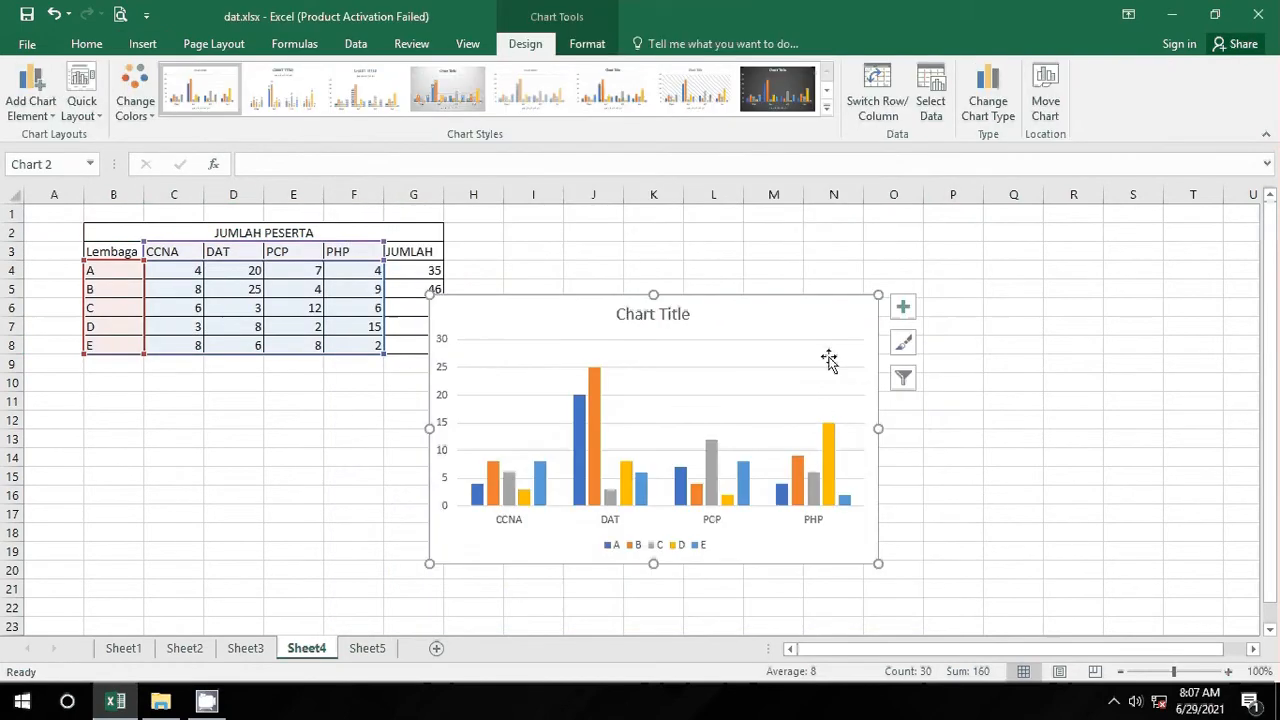
Step: Move the column chart up and right, and try a gray gradient style with value labels
{"action": "left_click_drag", "start_coordinate": [829, 334], "coordinate": [955, 257]}
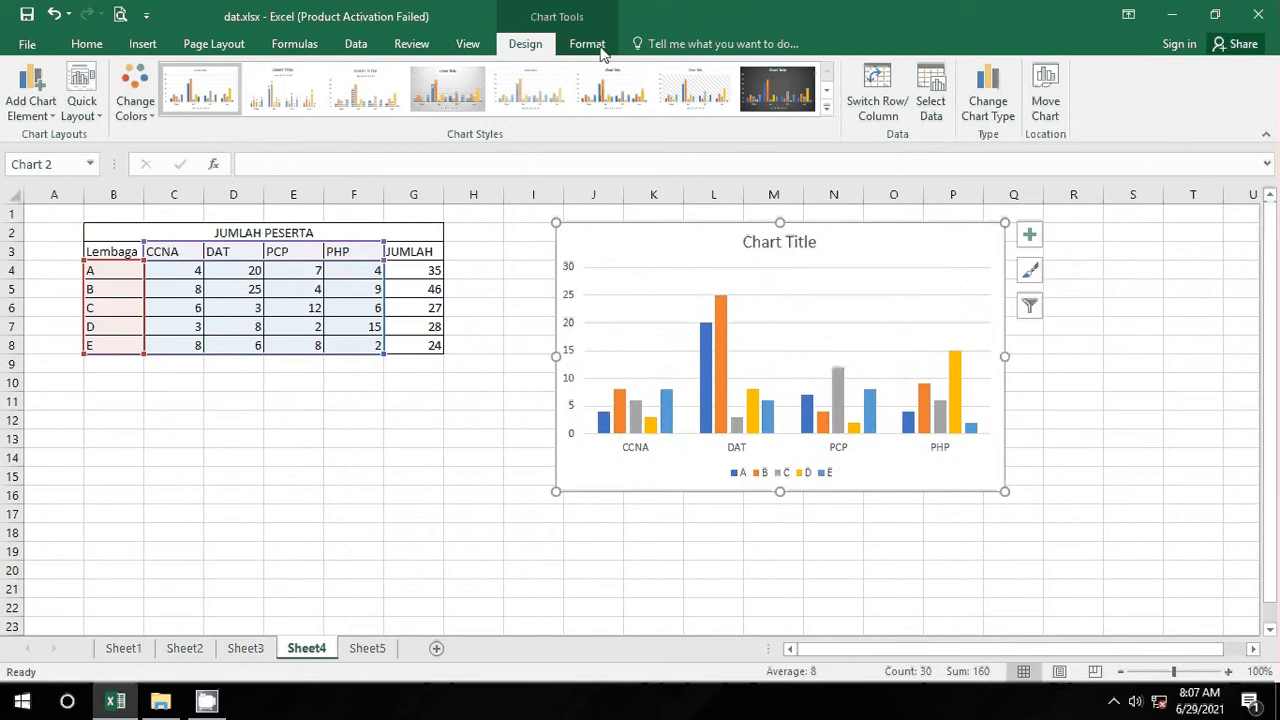
{"action": "left_click", "coordinate": [826, 107]}
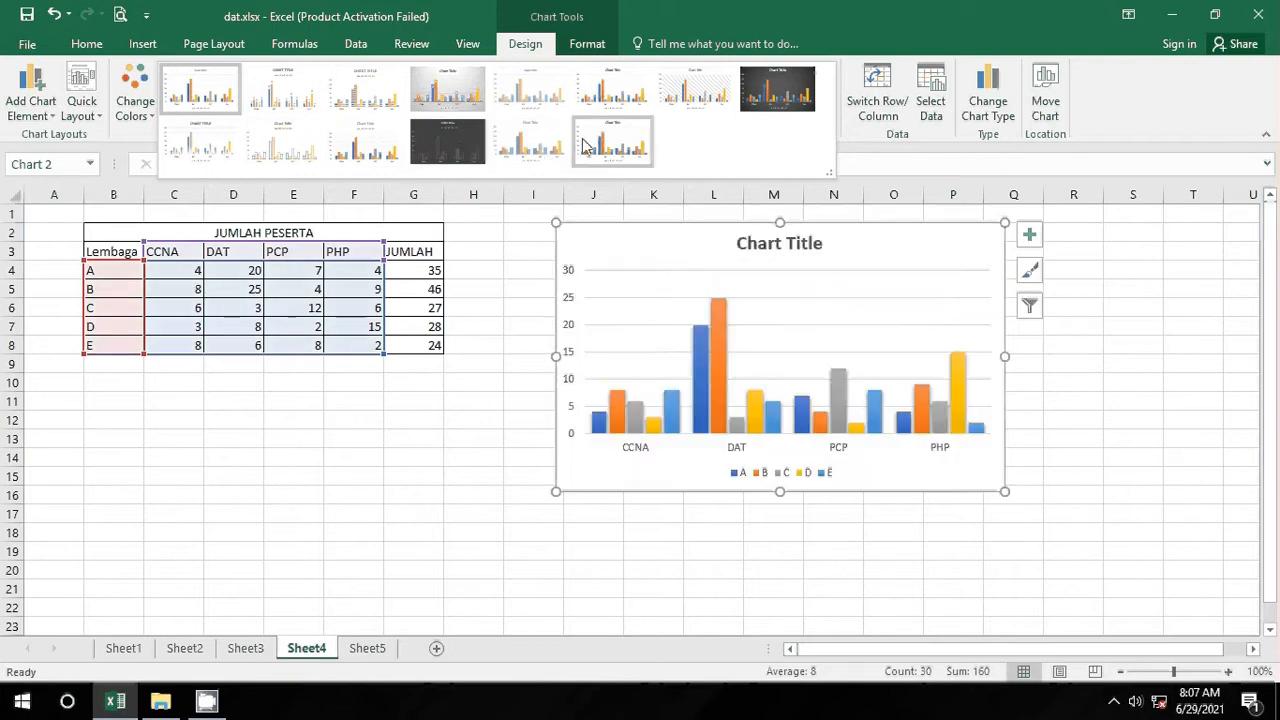
{"action": "left_click", "coordinate": [423, 88]}
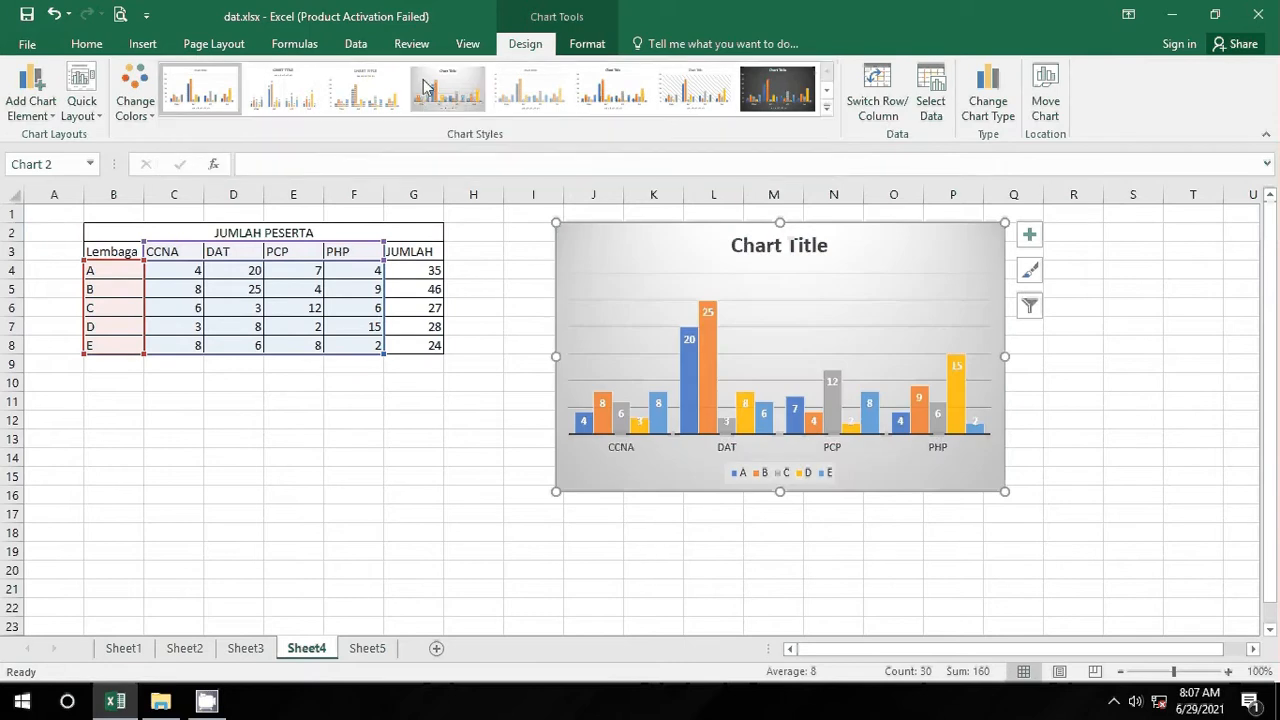
{"action": "left_click", "coordinate": [1115, 490]}
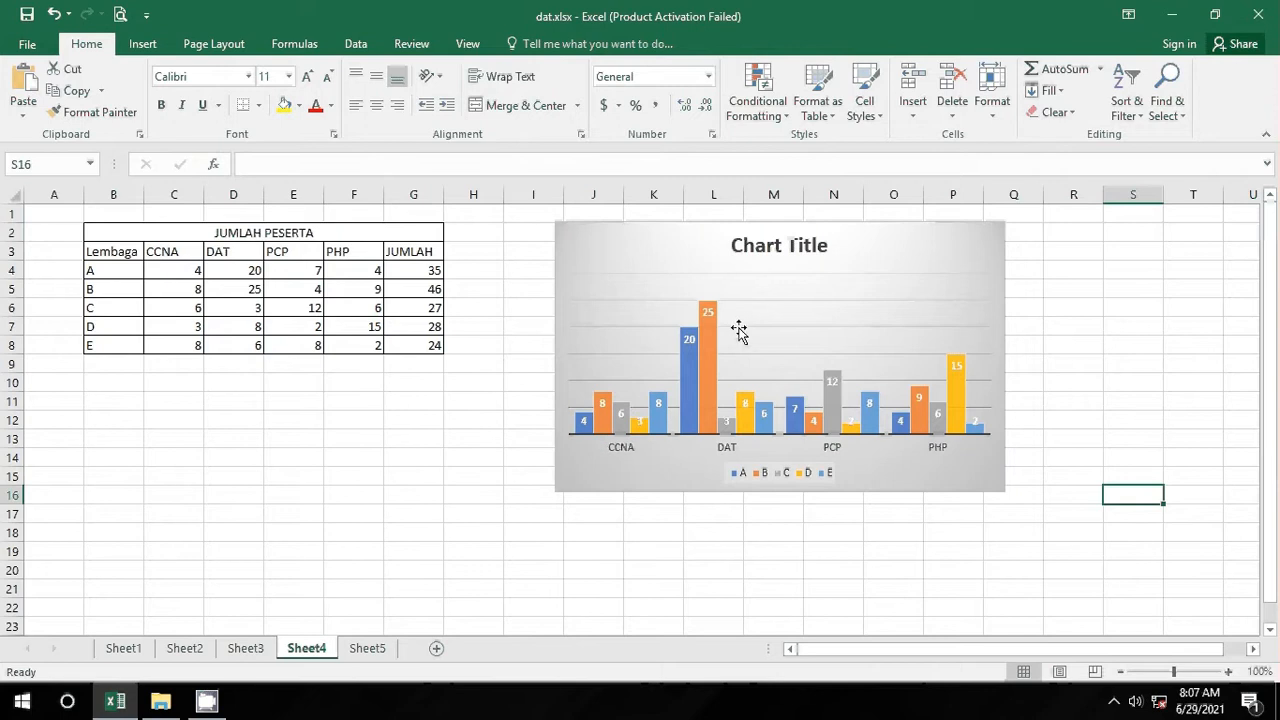
Step: Apply chart Style 1 to the column chart
{"action": "left_click", "coordinate": [872, 255]}
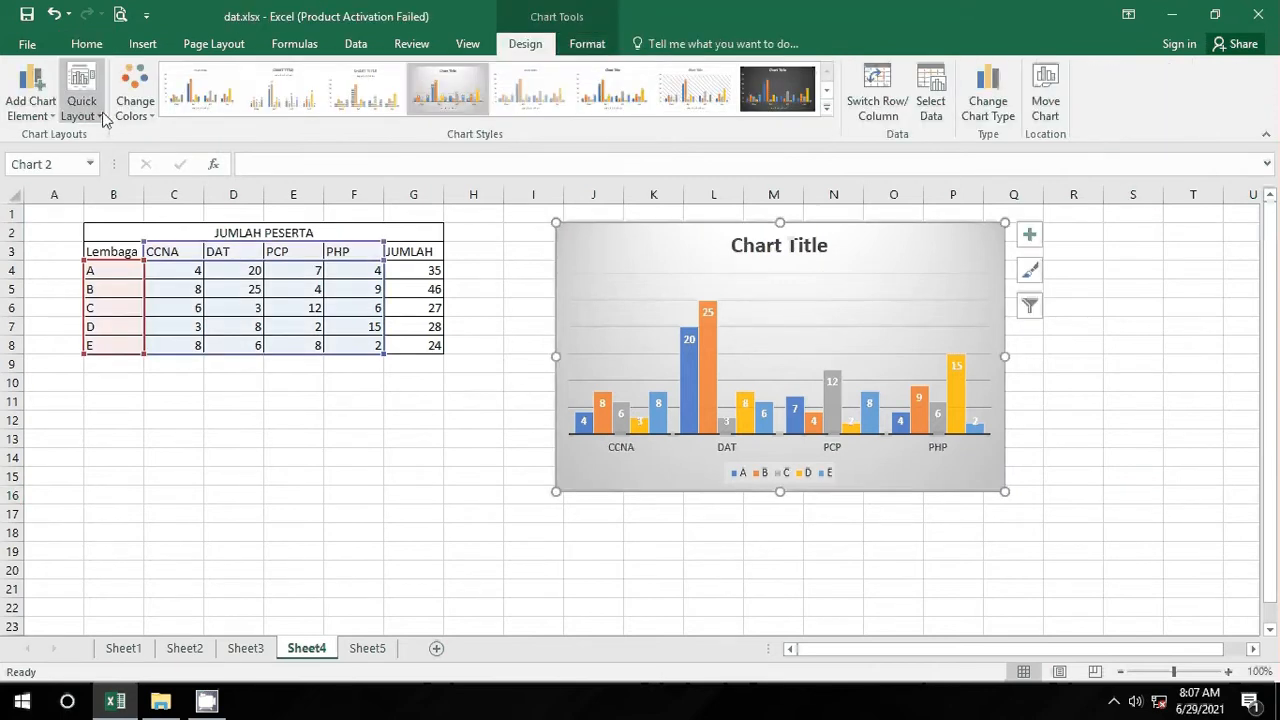
{"action": "left_click", "coordinate": [228, 100]}
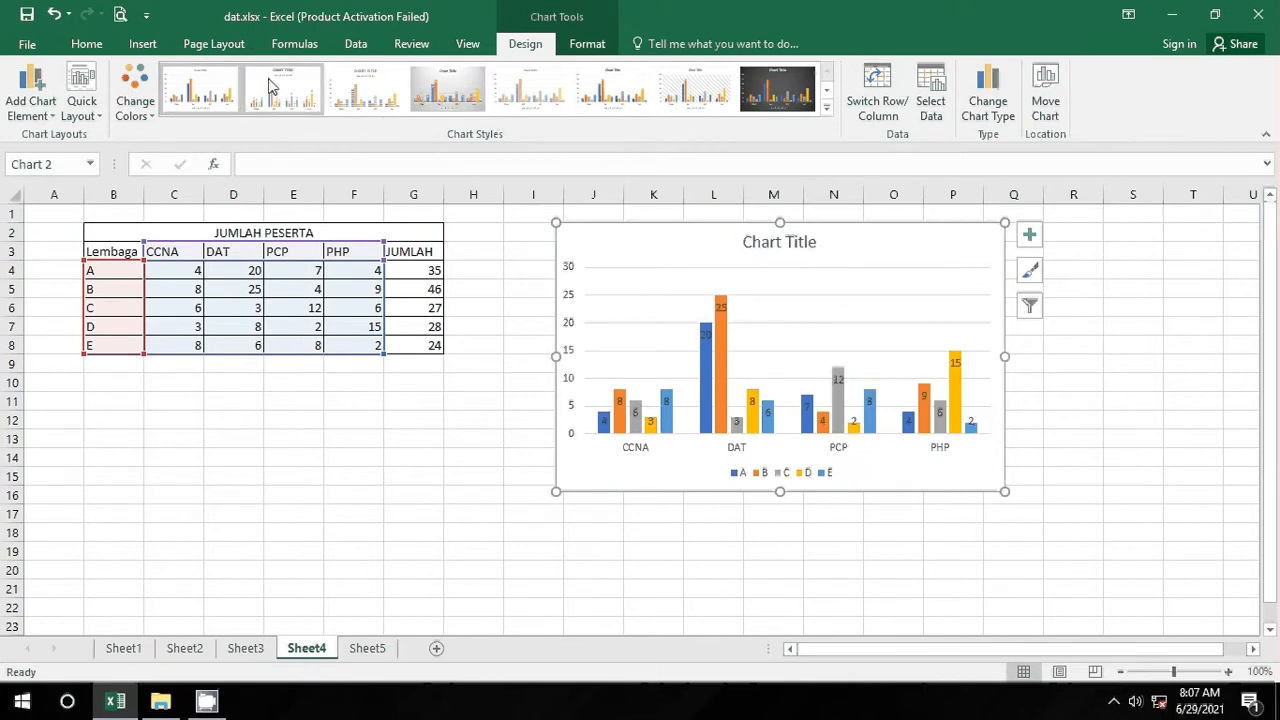
{"action": "left_click", "coordinate": [826, 108]}
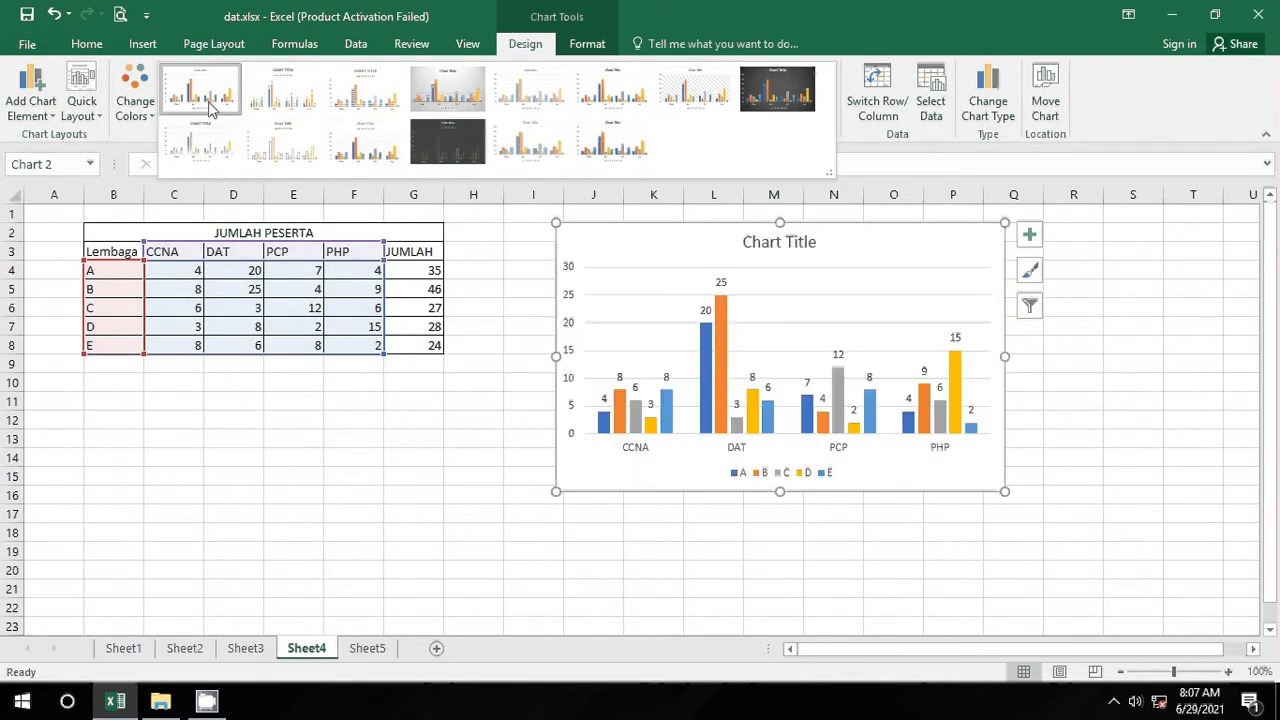
{"action": "left_click", "coordinate": [212, 105]}
{"action": "left_click", "coordinate": [1189, 459]}
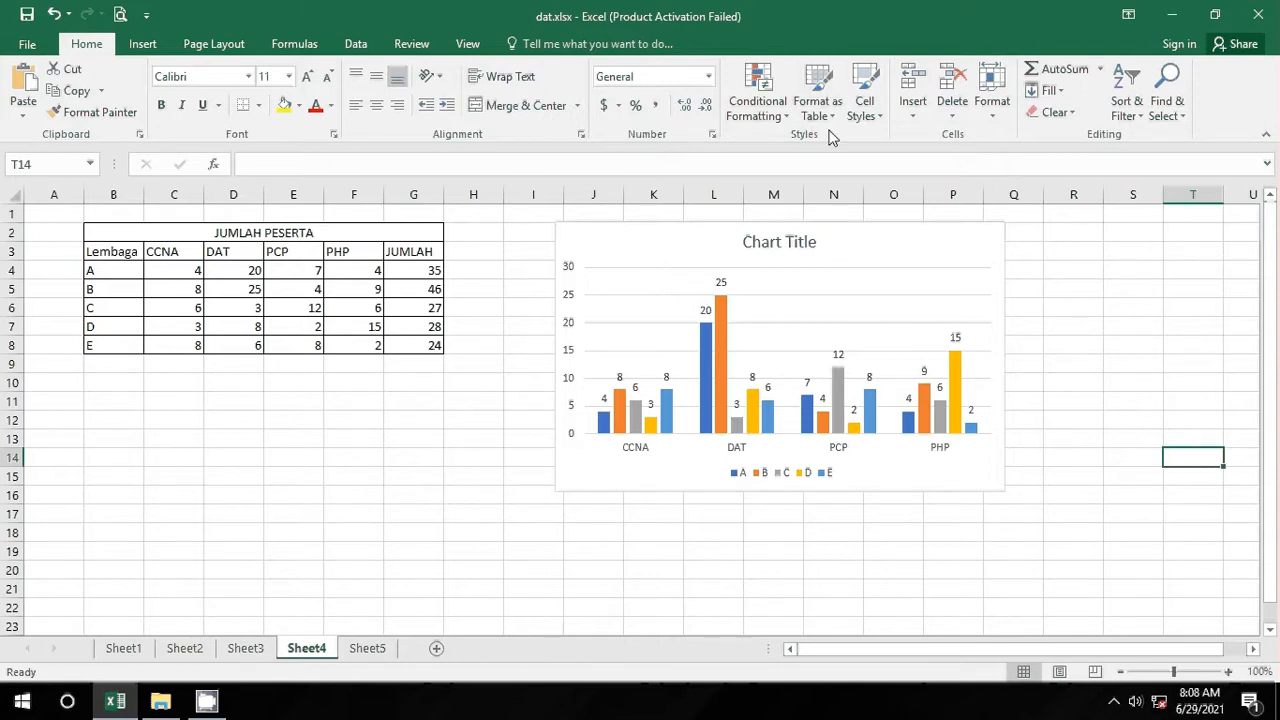
{"action": "left_click", "coordinate": [800, 272]}
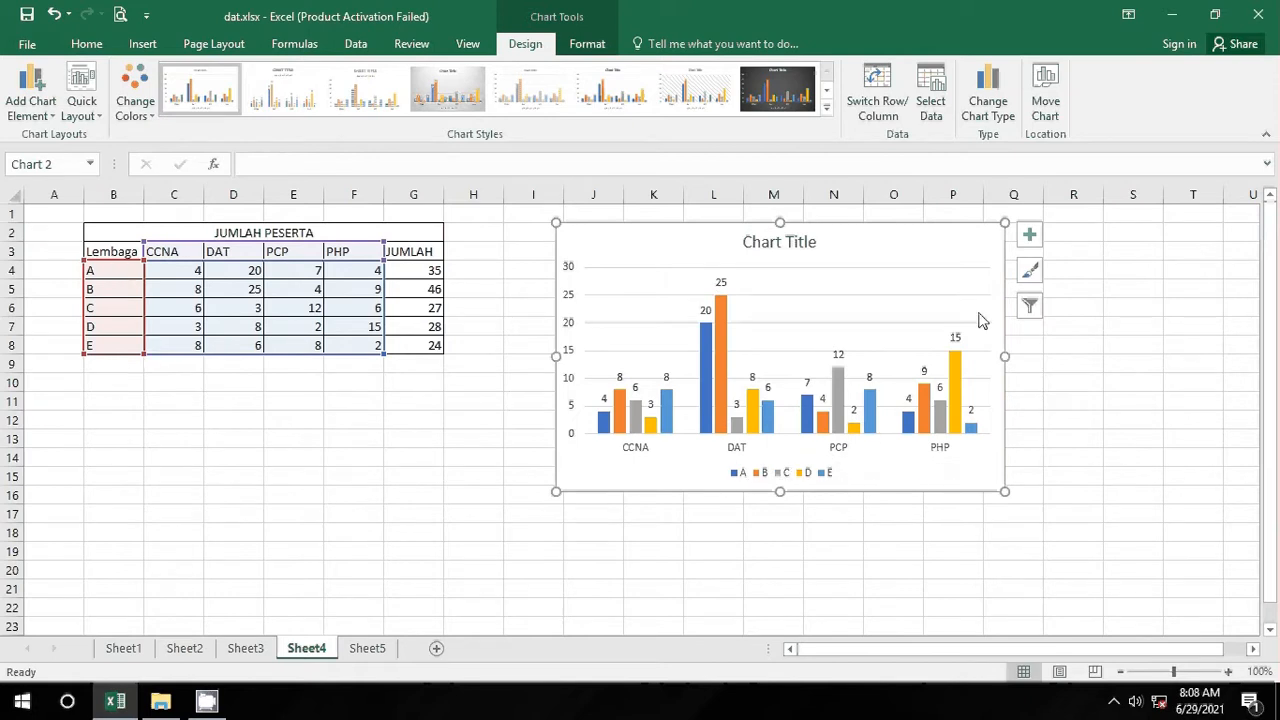
Step: Switch row/column so Lembaga A–E are categories and CCNA, DAT, PCP, PHP are series
{"action": "left_click", "coordinate": [875, 90]}
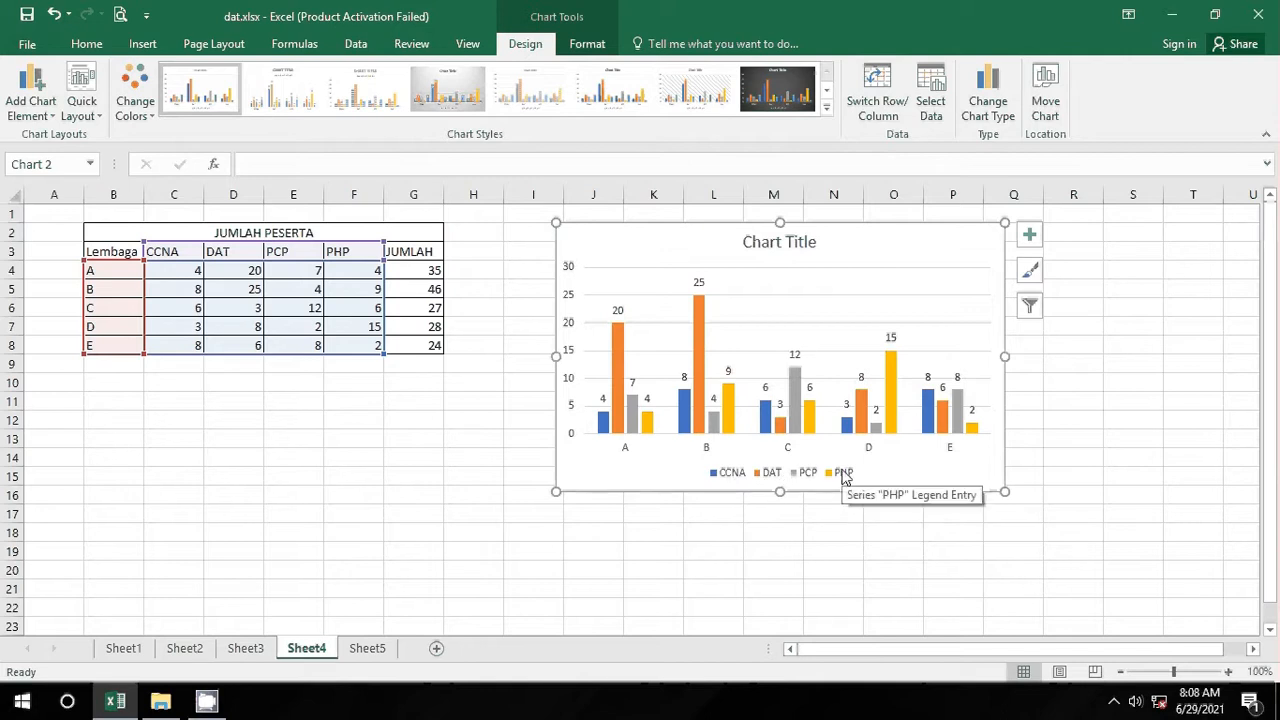
{"action": "left_click", "coordinate": [1003, 116]}
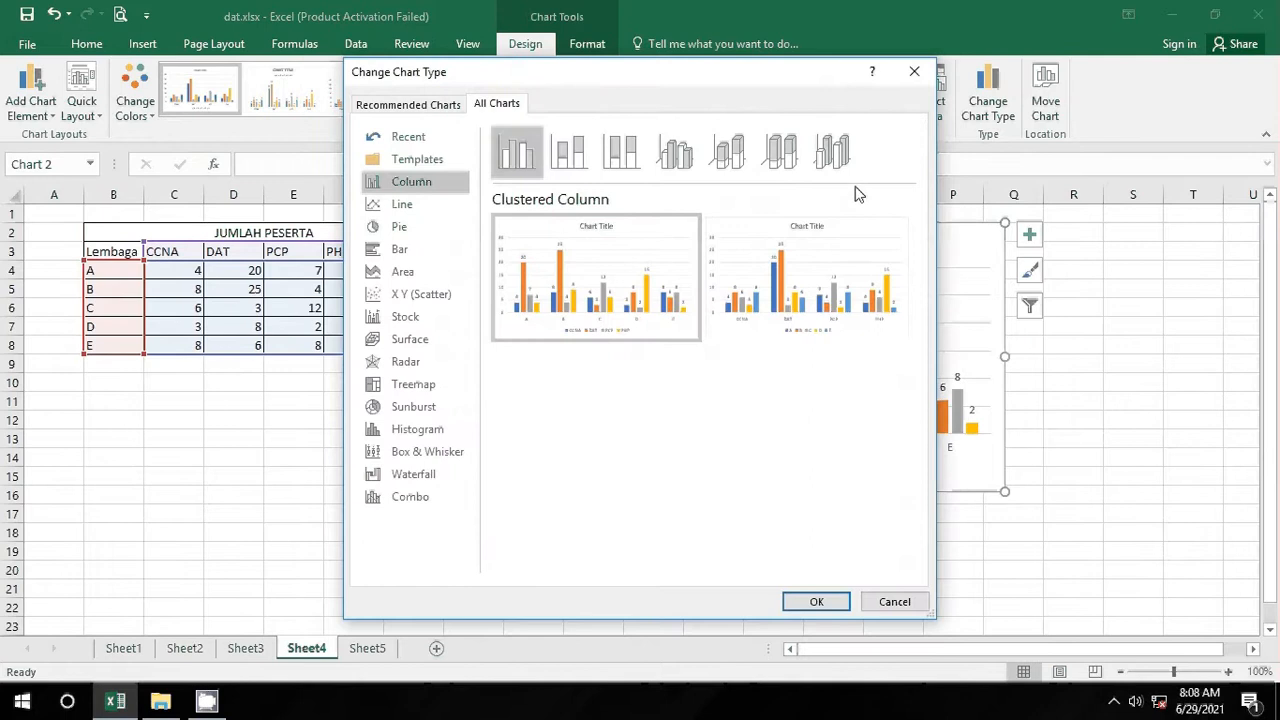
{"action": "left_click", "coordinate": [914, 71]}
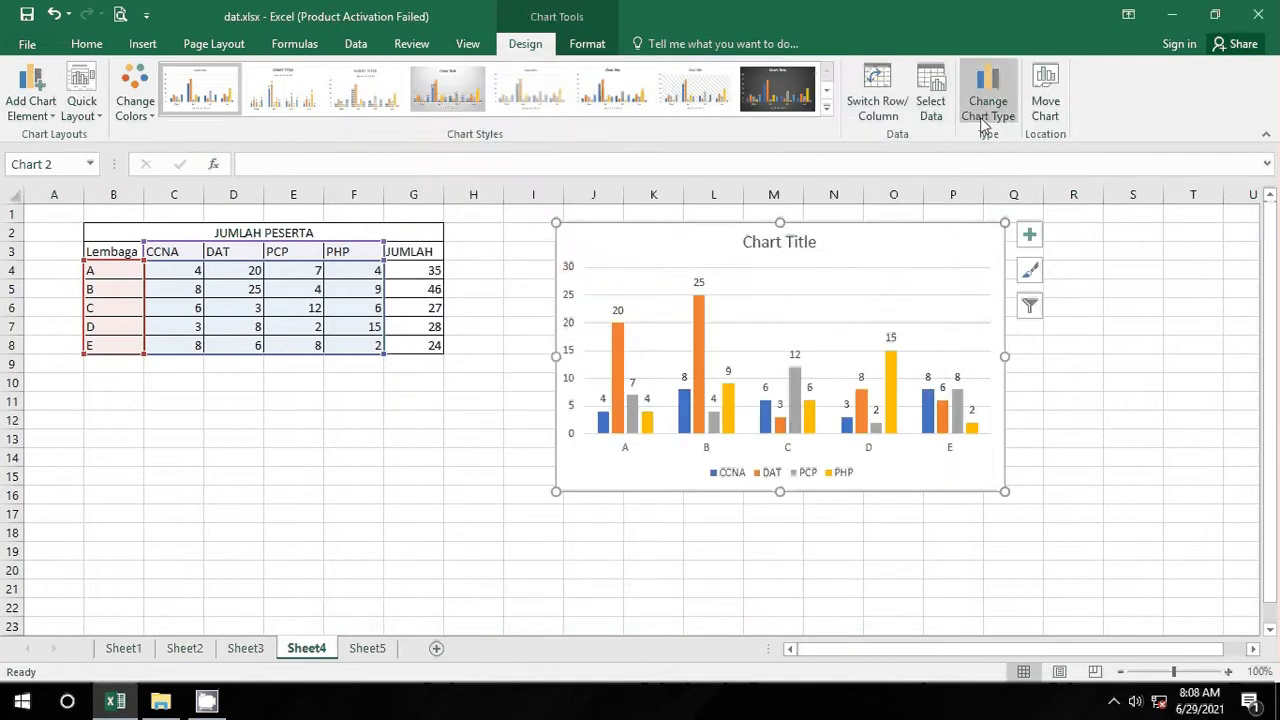
{"action": "left_click", "coordinate": [92, 112]}
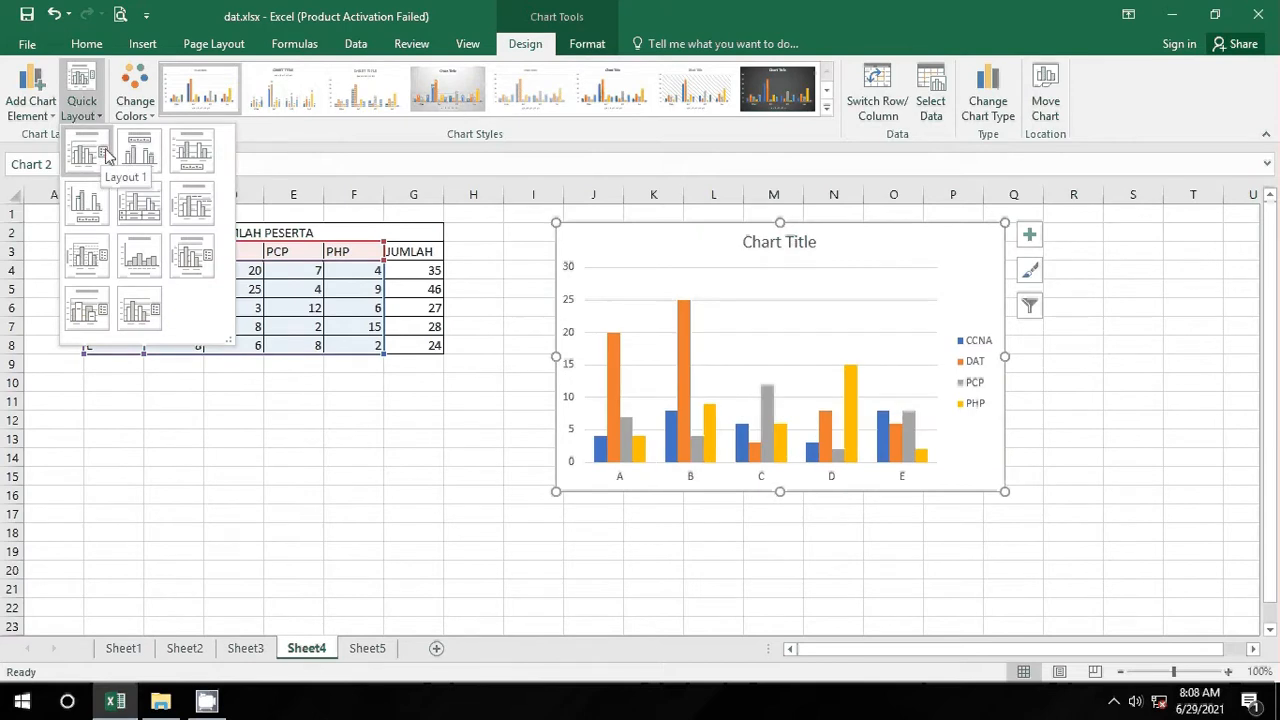
Step: Apply Quick Layout 9 and rename the horizontal axis title to Lembaga
{"action": "left_click", "coordinate": [192, 250]}
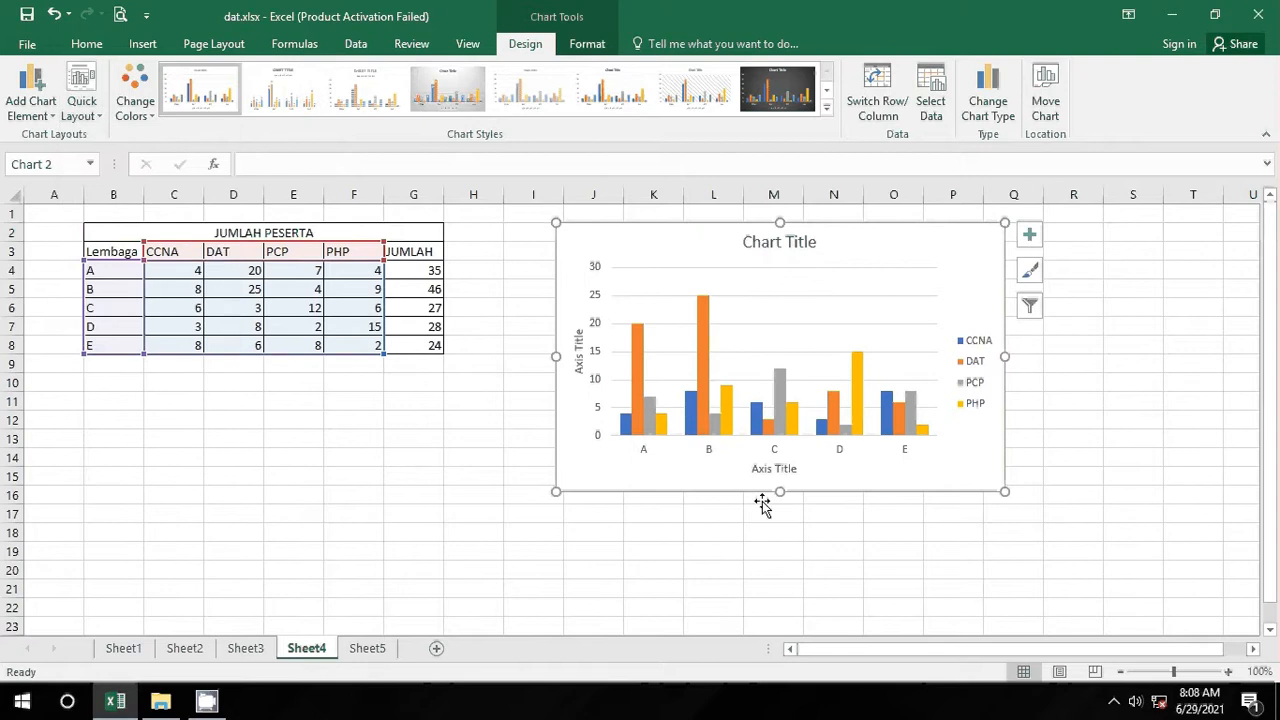
{"action": "double_click", "coordinate": [780, 468]}
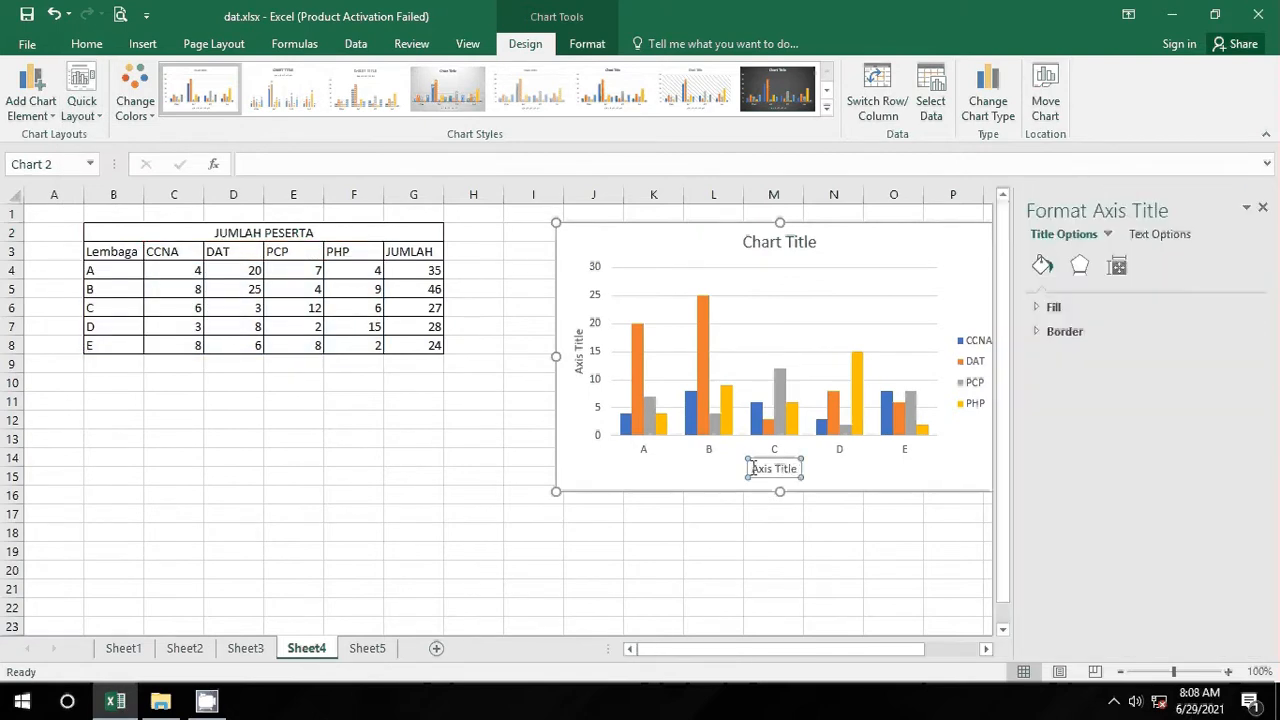
{"action": "left_click", "coordinate": [755, 468]}
{"action": "left_click_drag", "start_coordinate": [755, 468], "coordinate": [803, 462]}
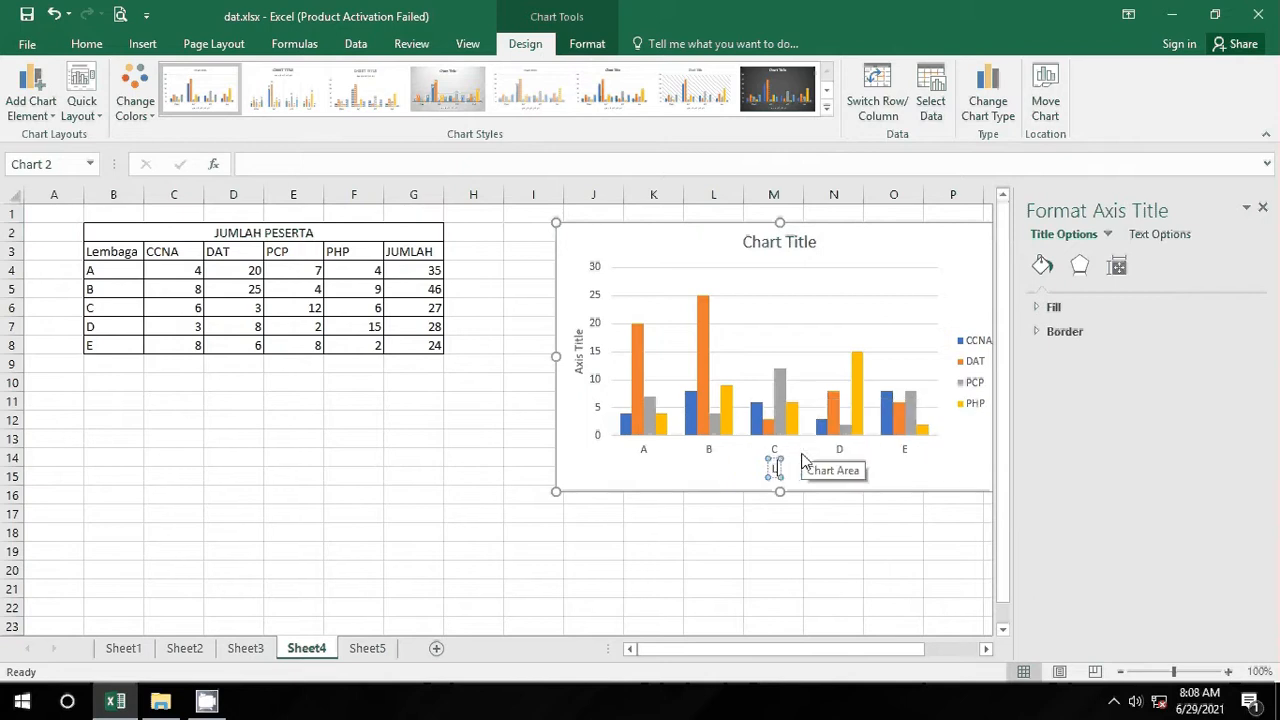
{"action": "type", "text": "embaga"}
Step: Set the vertical axis title to Program
{"action": "left_click", "coordinate": [584, 361]}
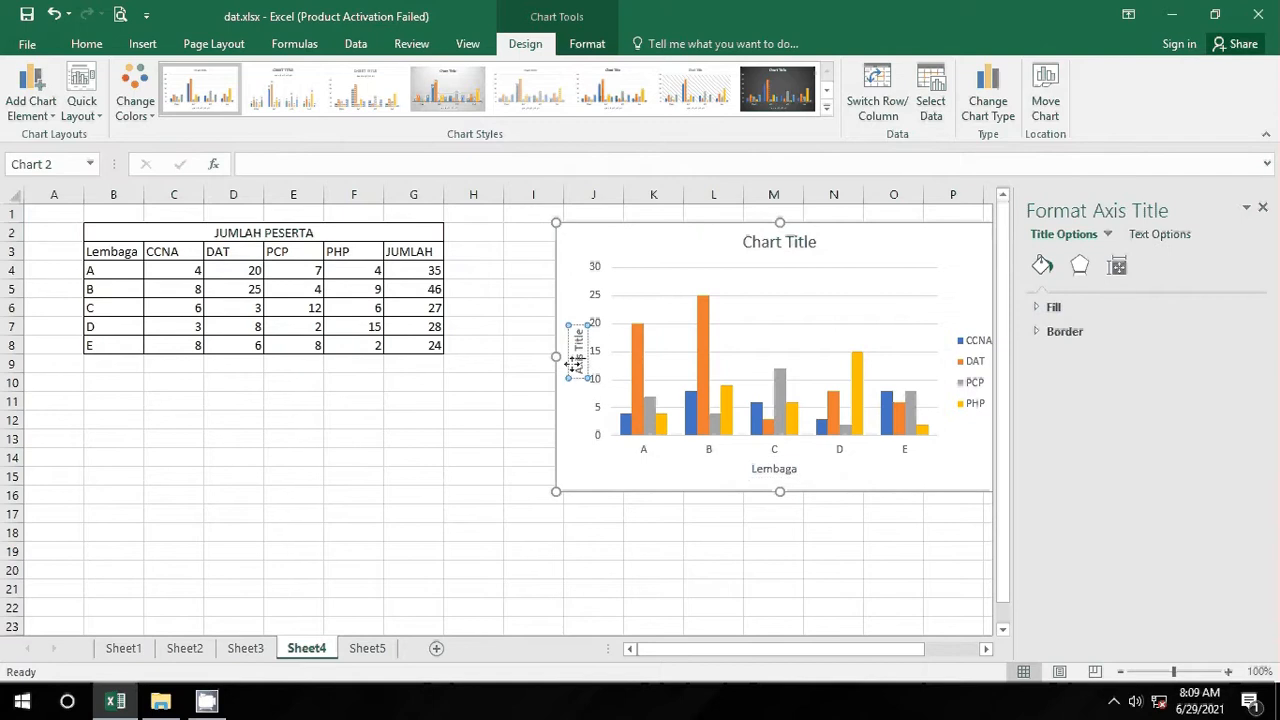
{"action": "triple_click", "coordinate": [573, 365]}
{"action": "type", "text": "p"}
{"action": "key", "text": "BackSpace"}
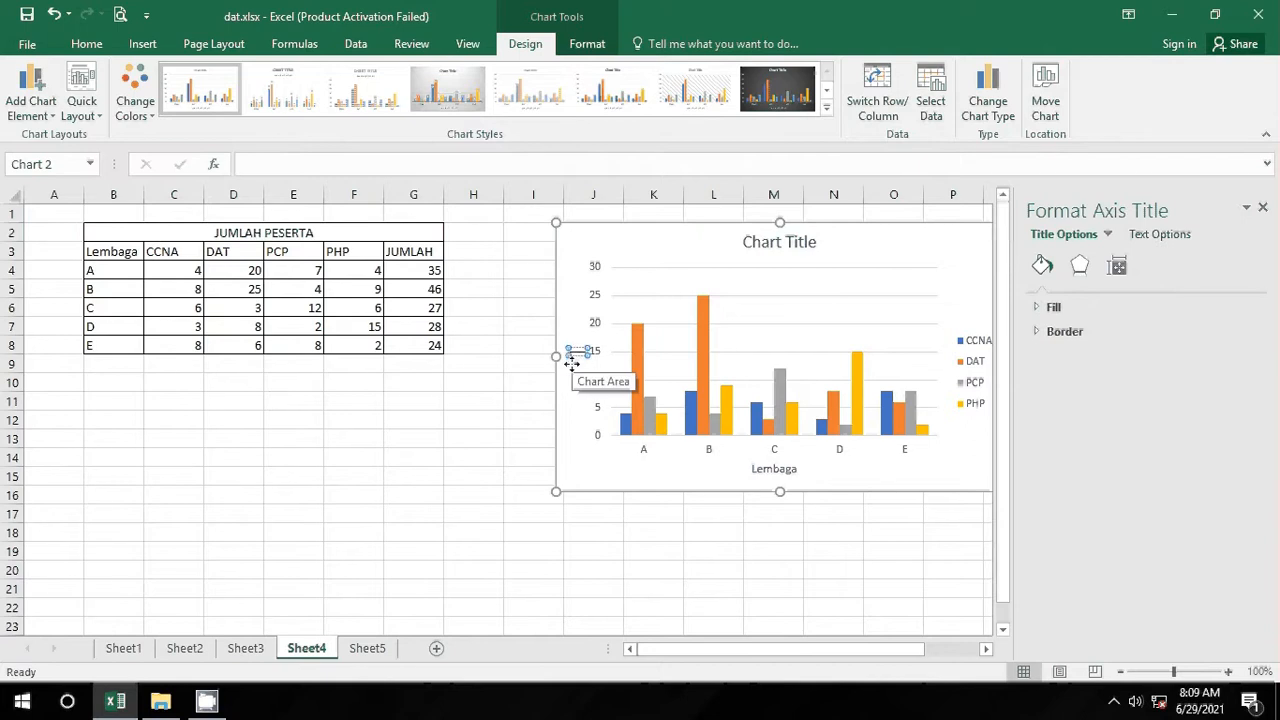
{"action": "type", "text": "Progra"}
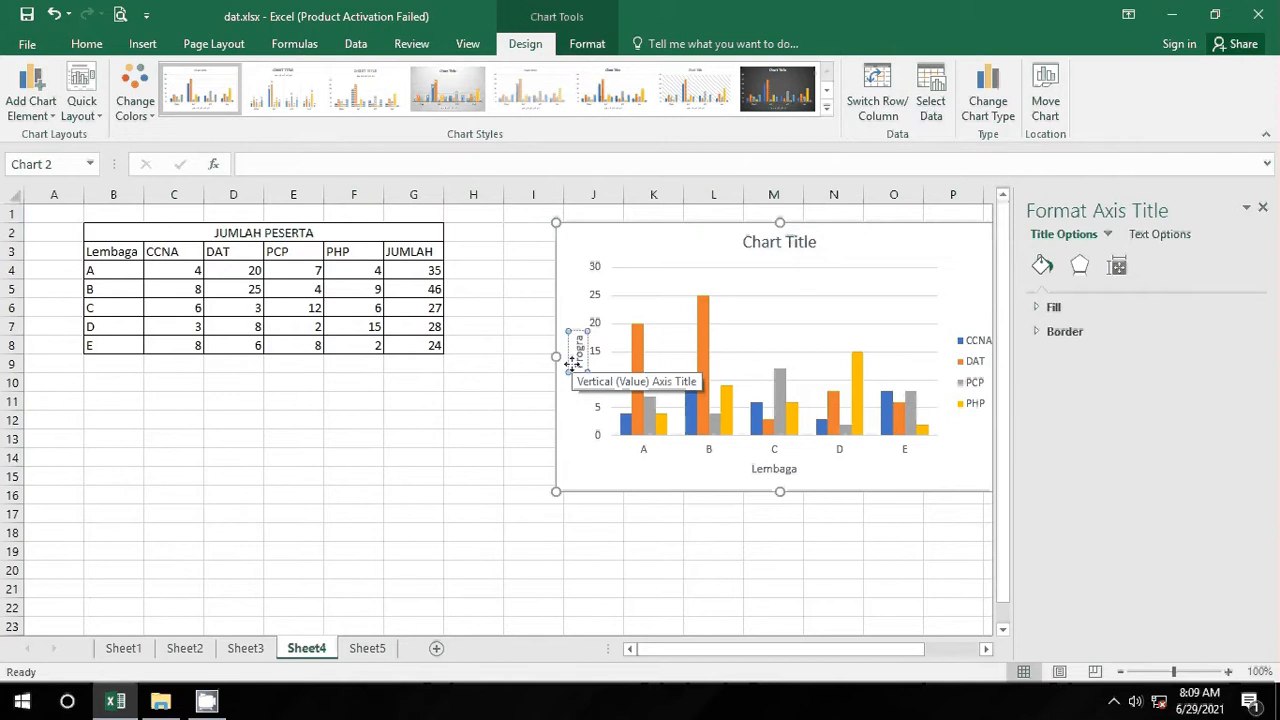
{"action": "type", "text": "m"}
{"action": "left_click", "coordinate": [572, 585]}
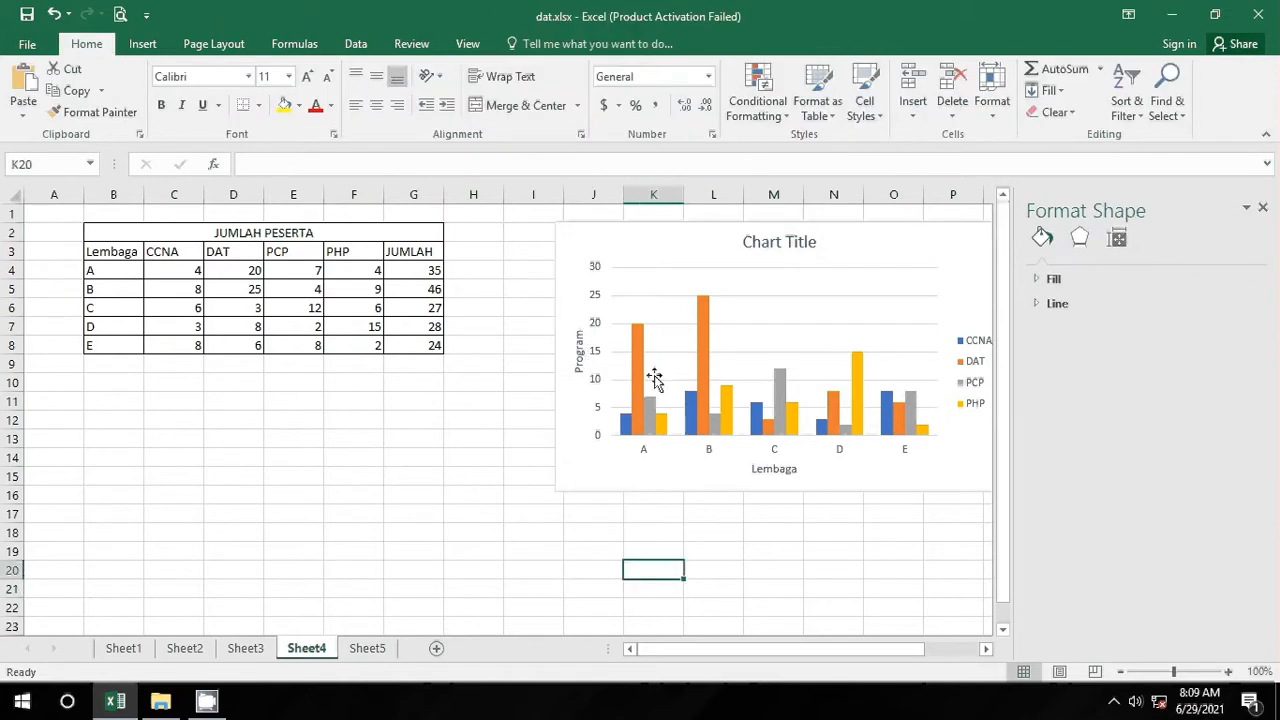
Step: Change the vertical axis title from Program to Jumlah Peserta
{"action": "left_click", "coordinate": [782, 474]}
{"action": "left_click", "coordinate": [582, 347]}
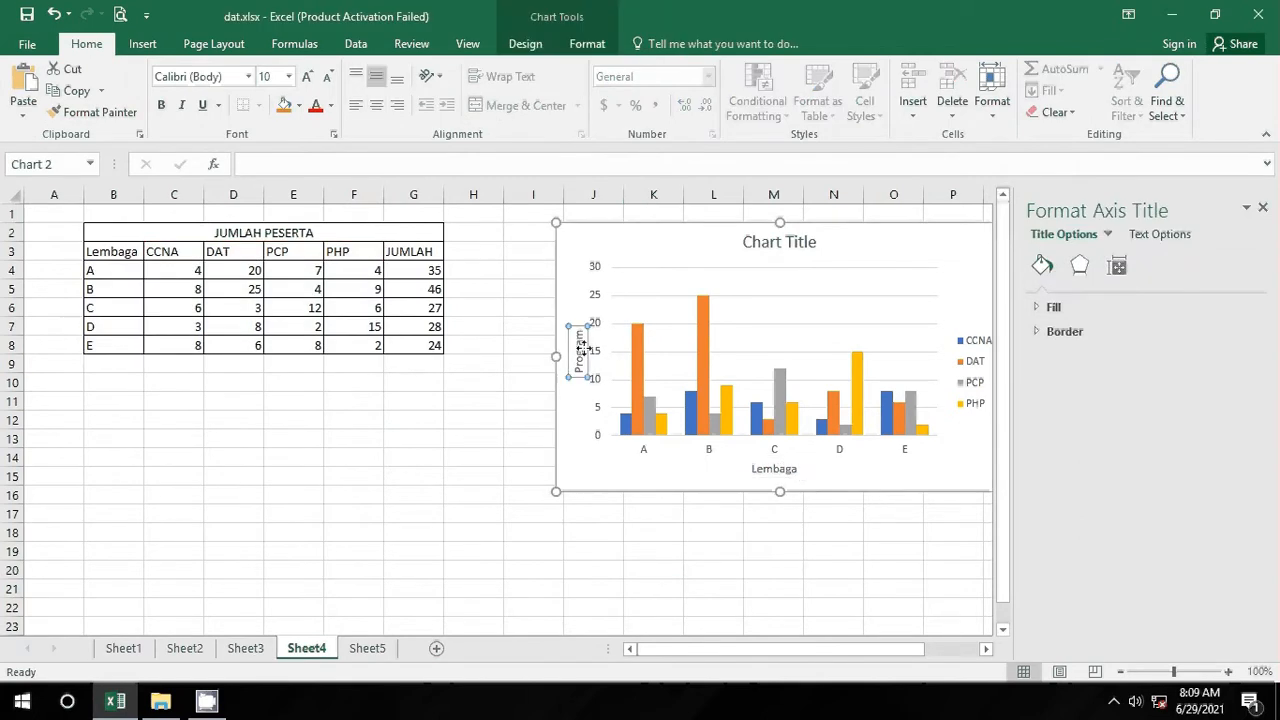
{"action": "double_click", "coordinate": [582, 347]}
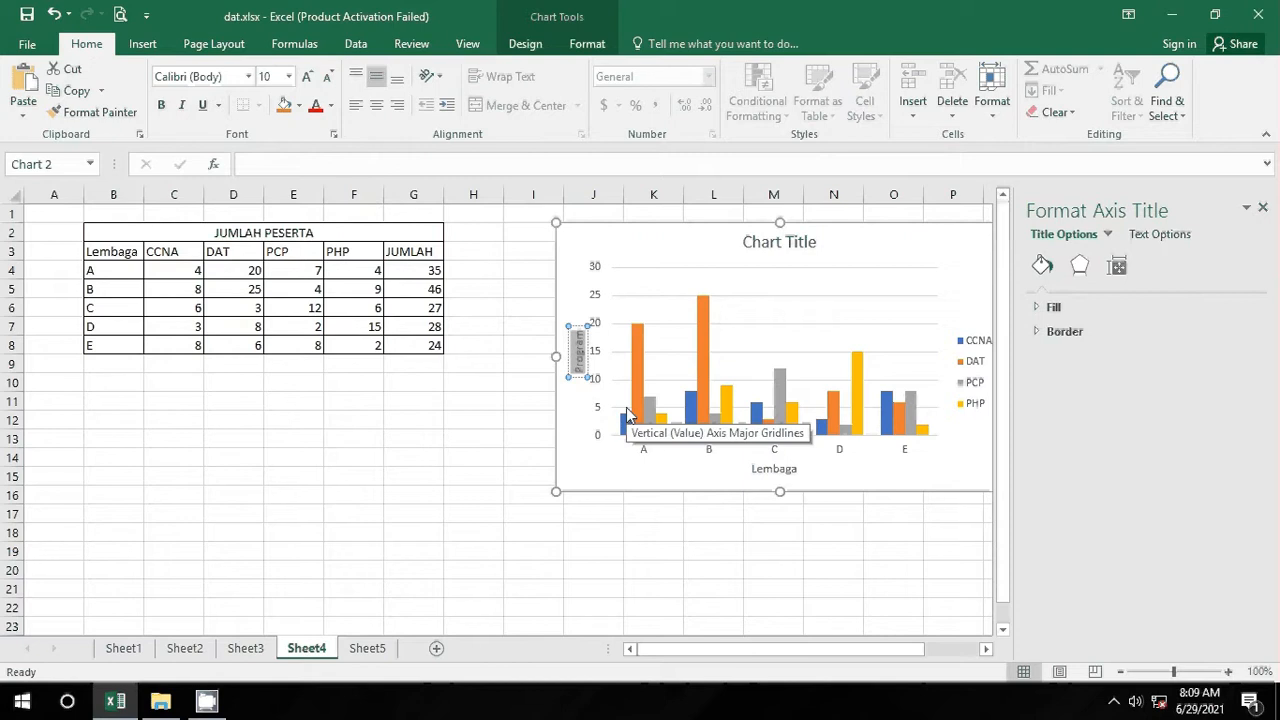
{"action": "key", "text": "Delete"}
{"action": "type", "text": "Jumla"}
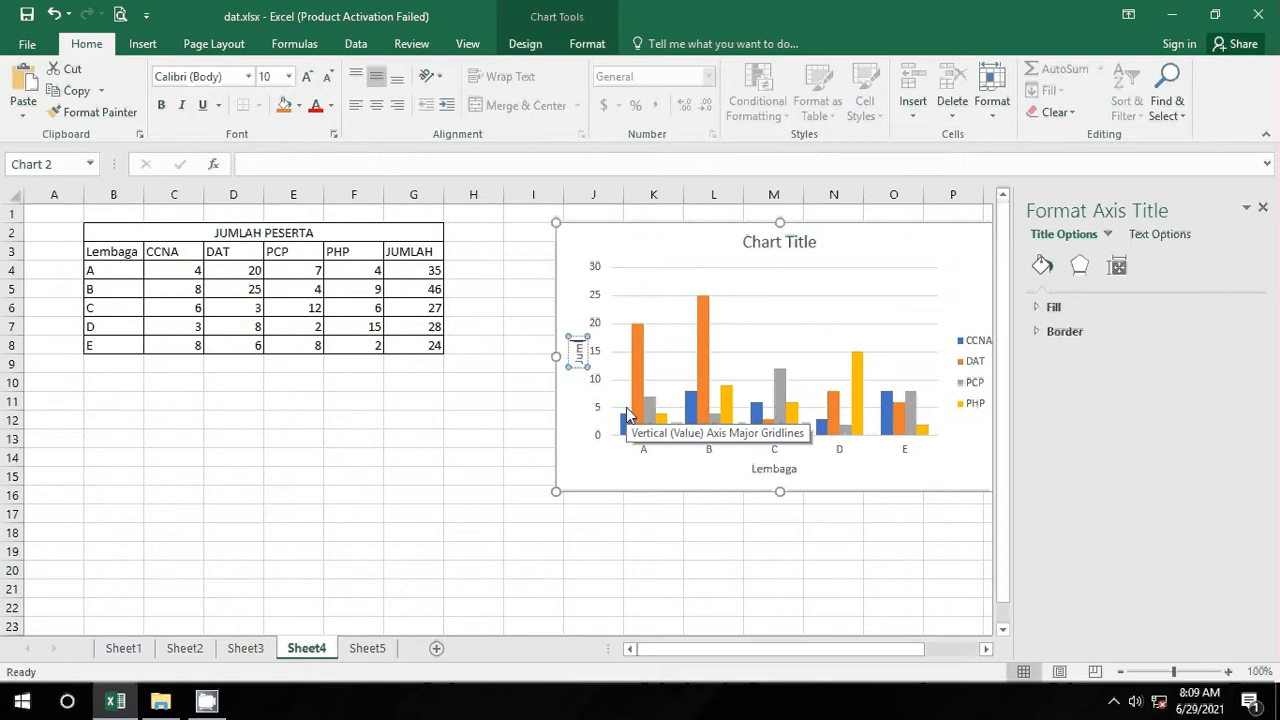
{"action": "type", "text": "h Peser"}
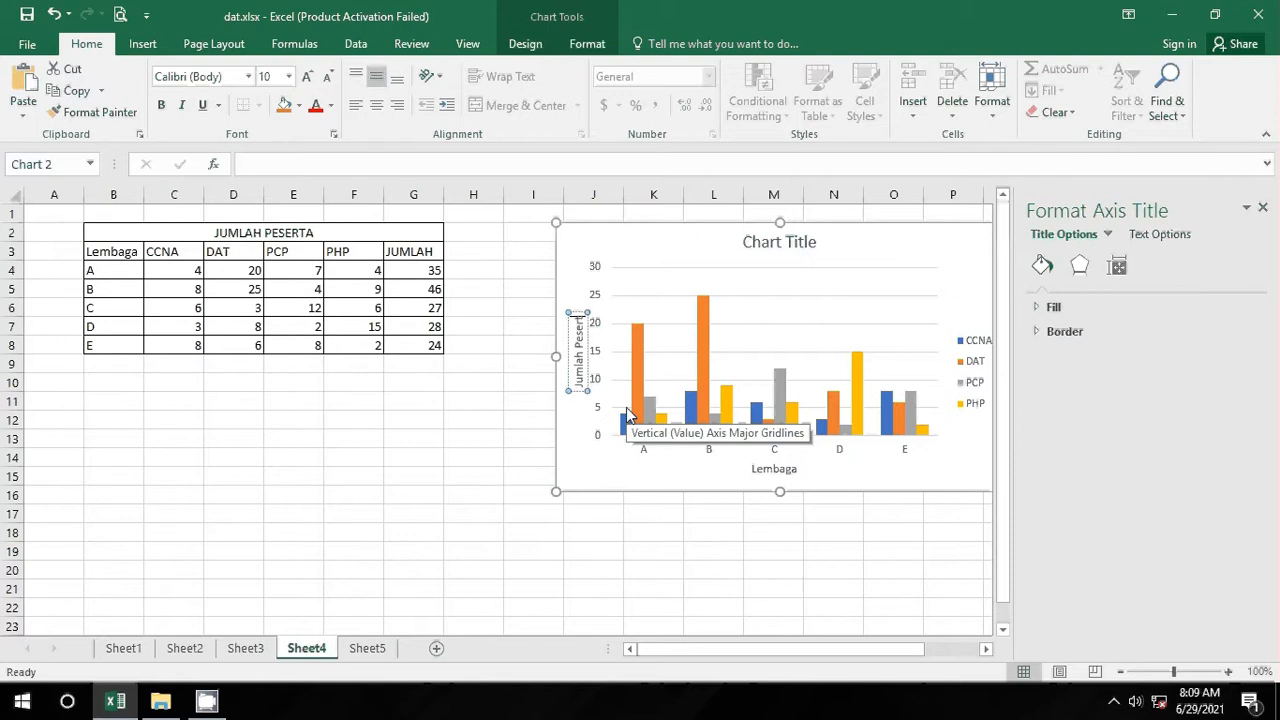
{"action": "type", "text": "ta"}
{"action": "left_click", "coordinate": [720, 548]}
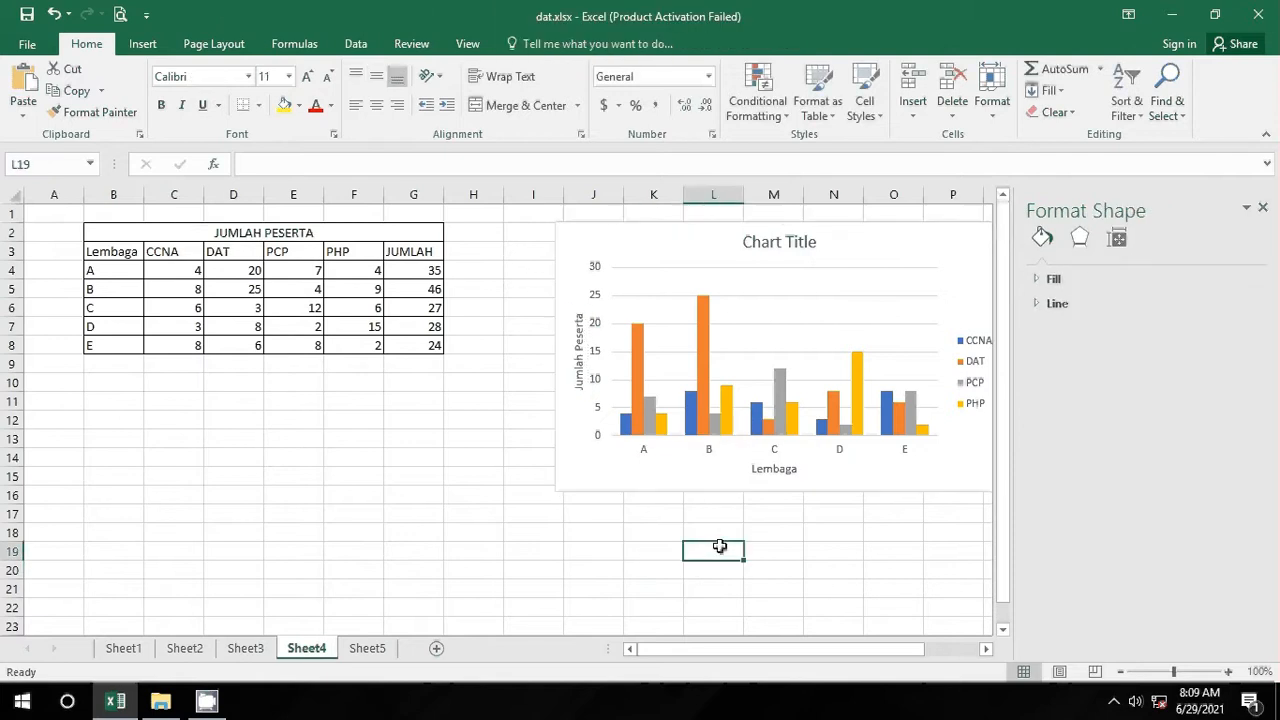
{"action": "left_click", "coordinate": [913, 597]}
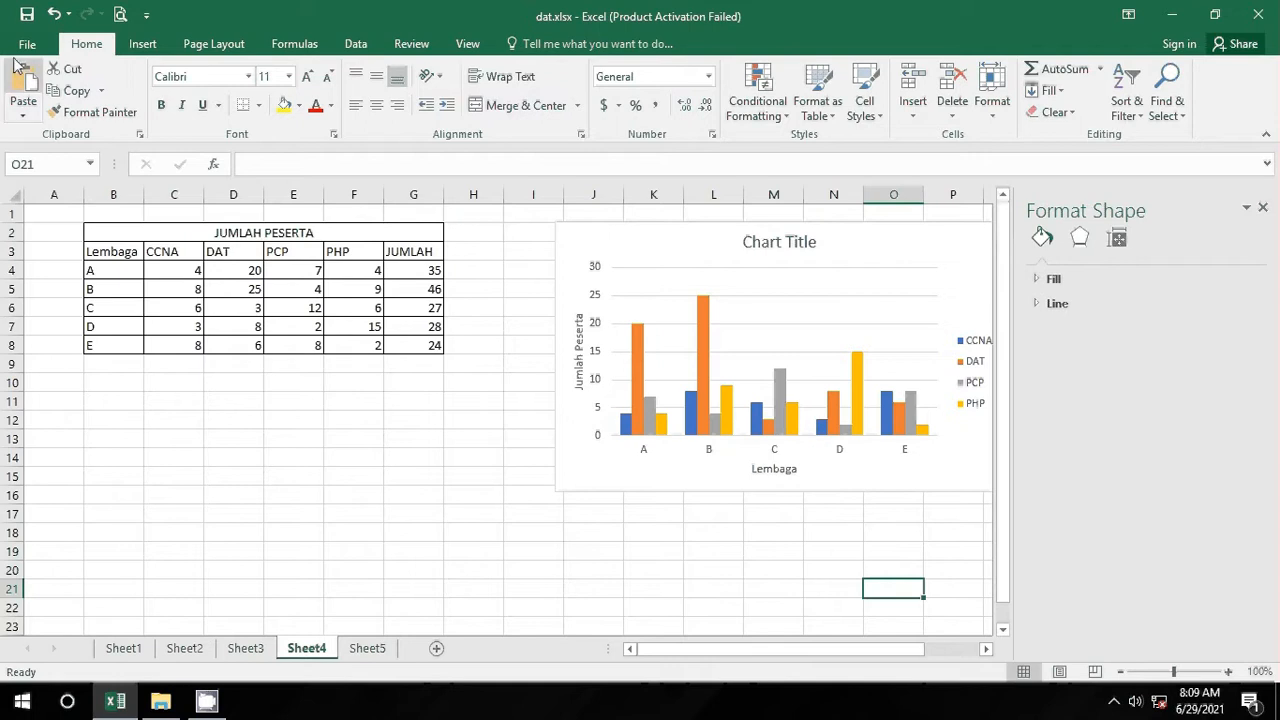
Step: Apply Quick Layout 7 to drop the main title, keeping axis titles and legend
{"action": "left_click", "coordinate": [888, 238]}
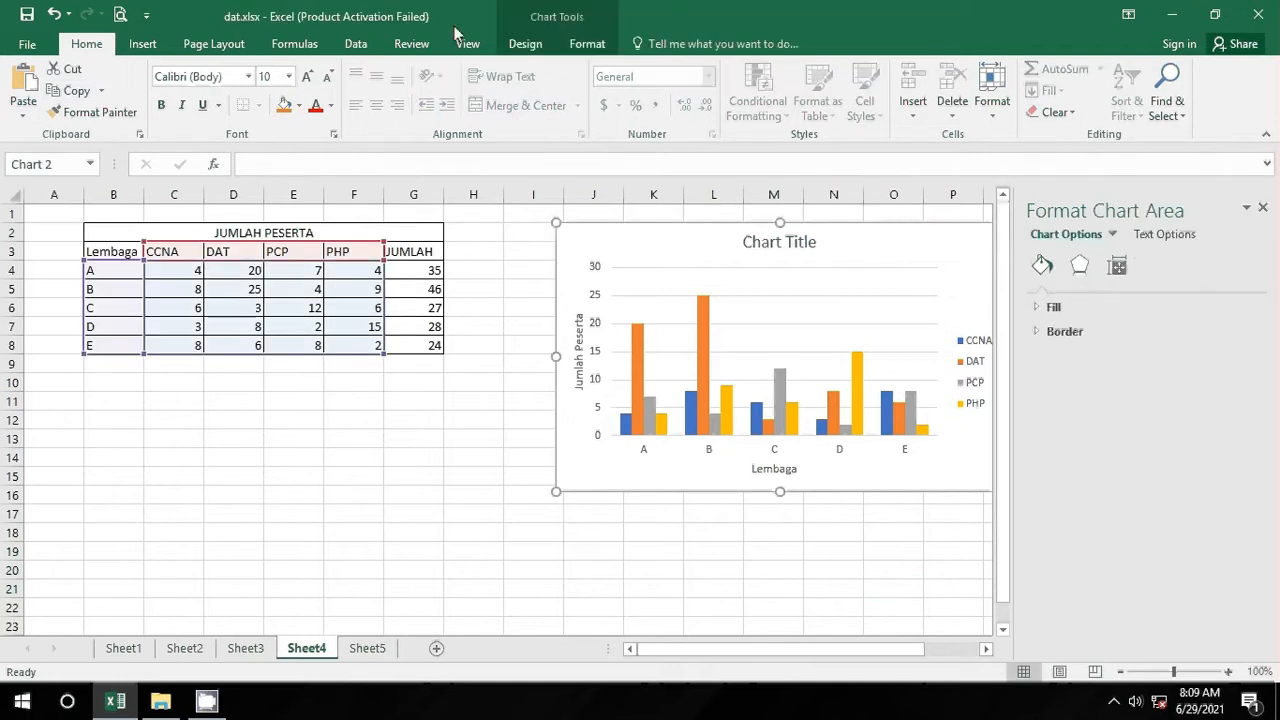
{"action": "left_click", "coordinate": [524, 44]}
{"action": "left_click", "coordinate": [88, 105]}
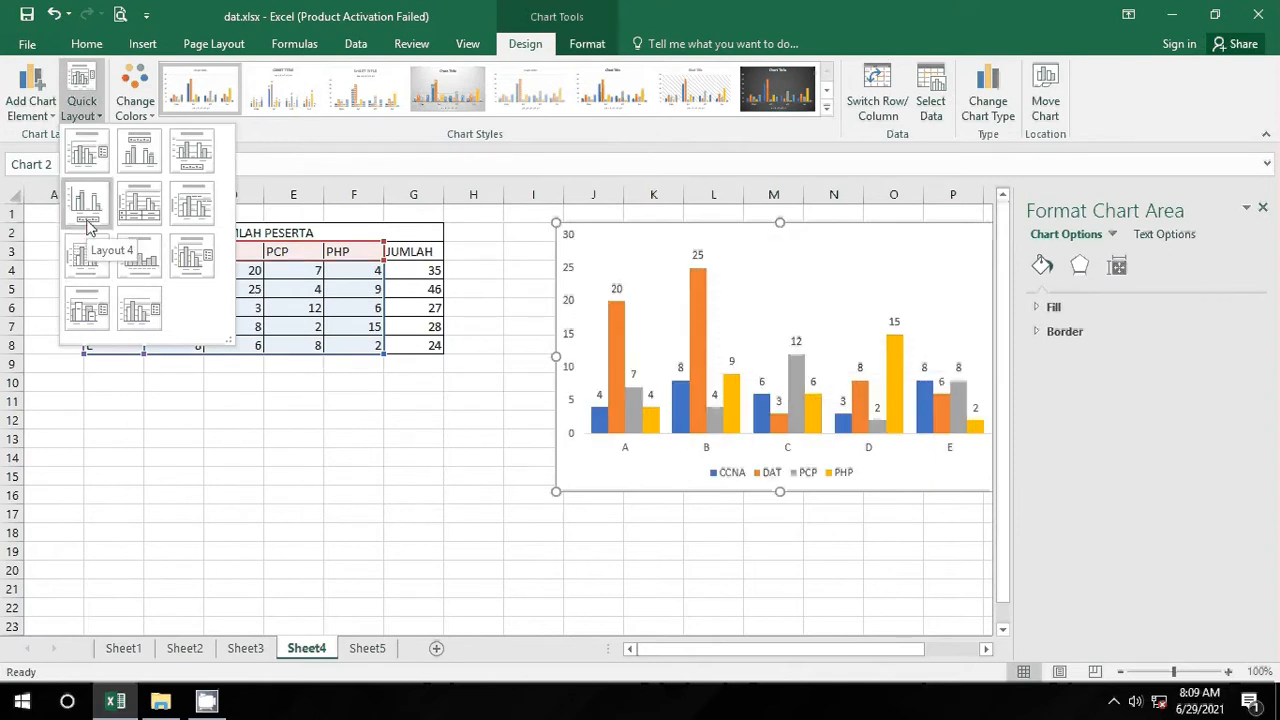
{"action": "left_click", "coordinate": [88, 254]}
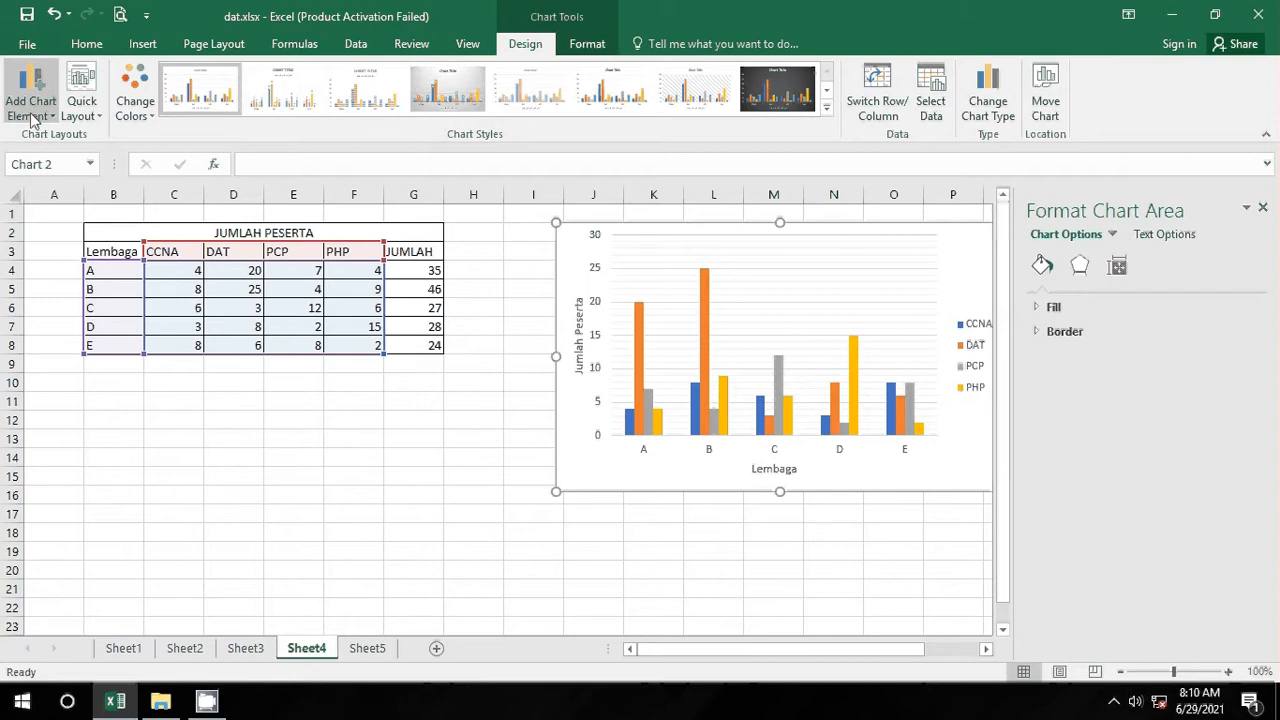
Step: Hide the horizontal axis labels A–E, then restore them
{"action": "left_click", "coordinate": [35, 120]}
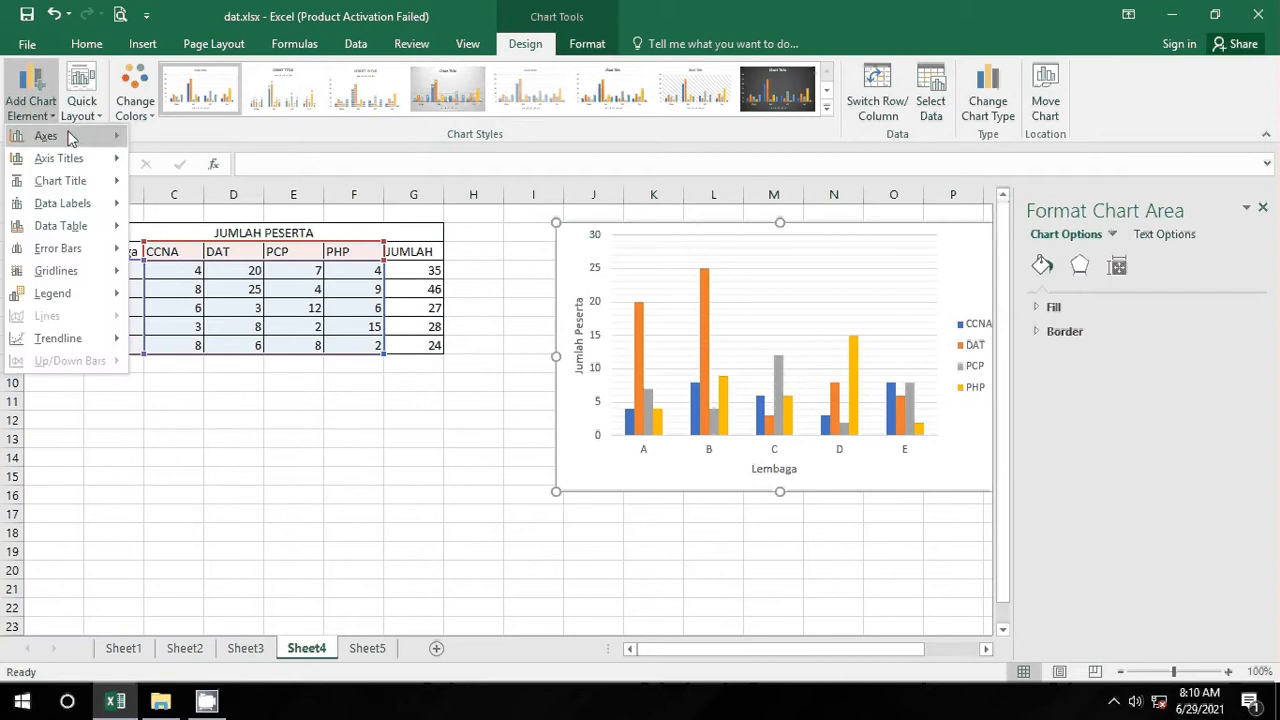
{"action": "mouse_move", "coordinate": [74, 142]}
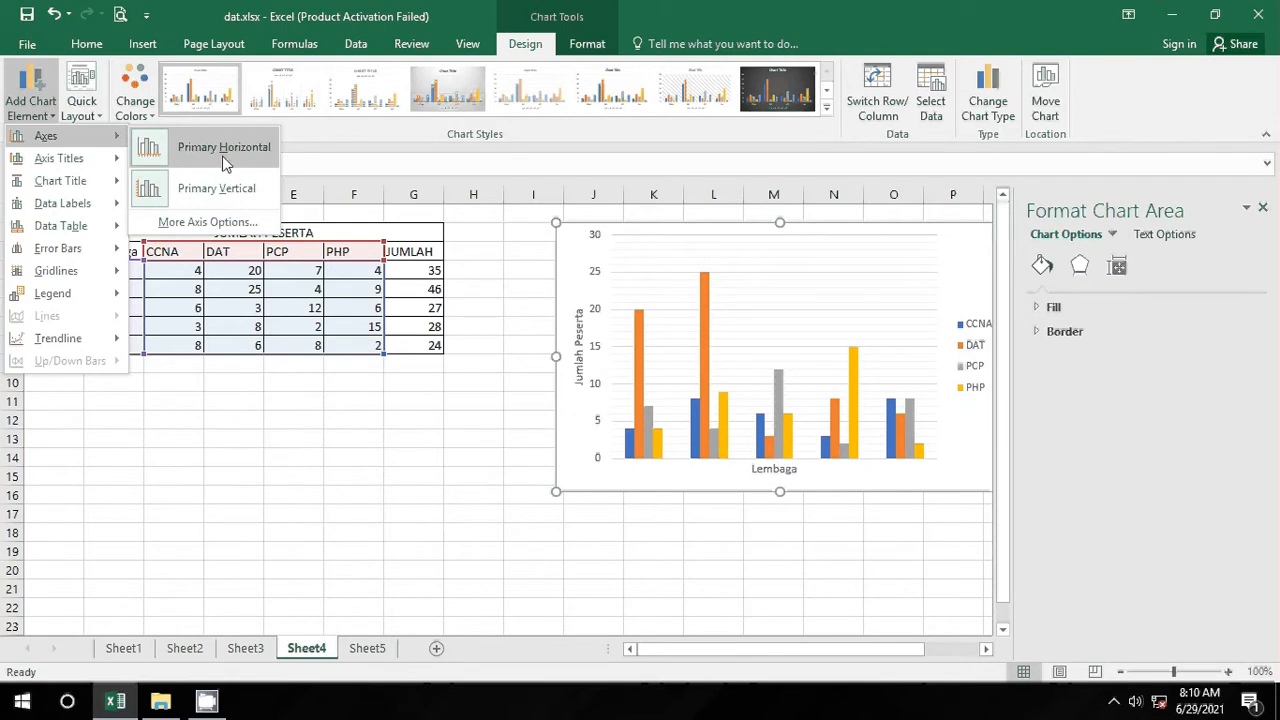
{"action": "left_click", "coordinate": [224, 160]}
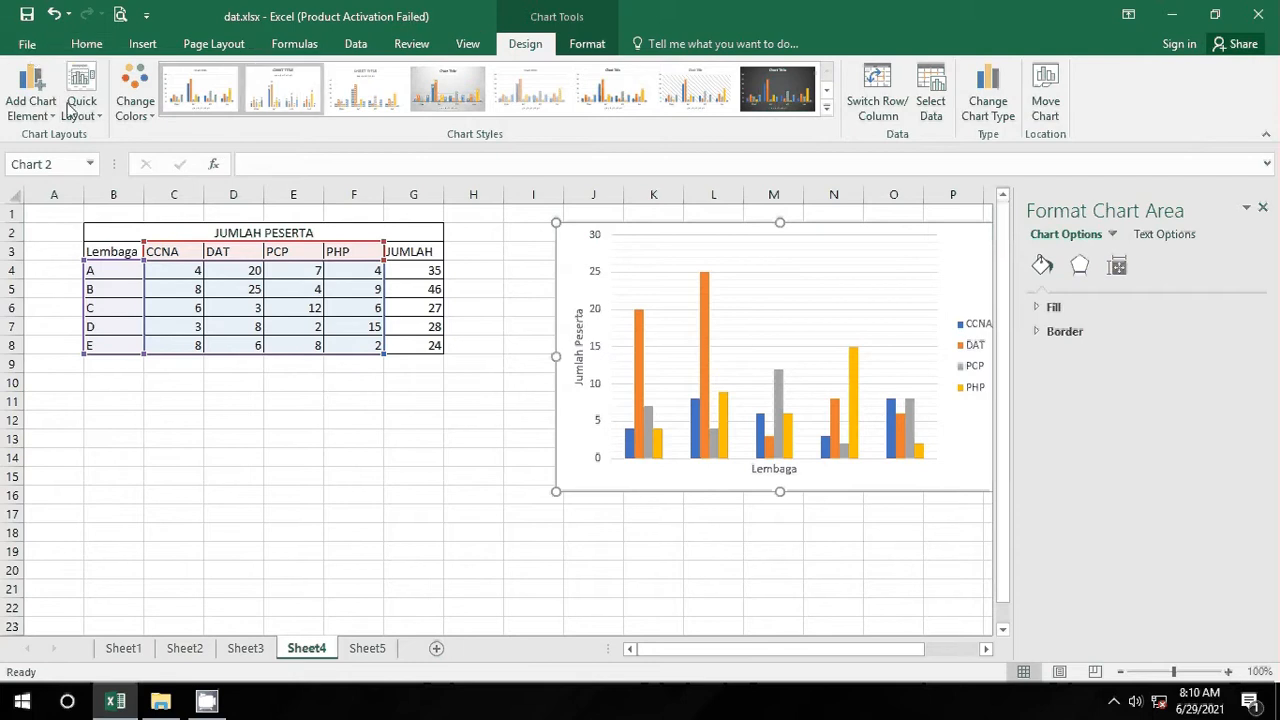
{"action": "left_click", "coordinate": [32, 112]}
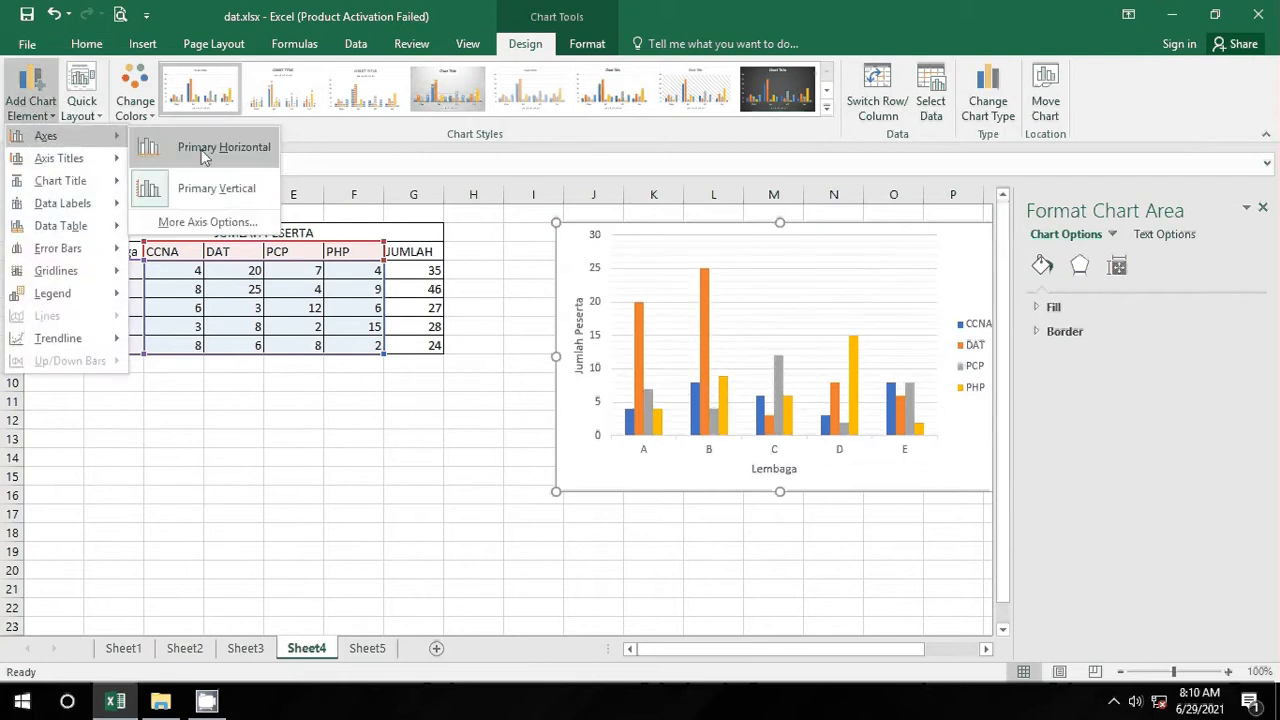
{"action": "left_click", "coordinate": [205, 152]}
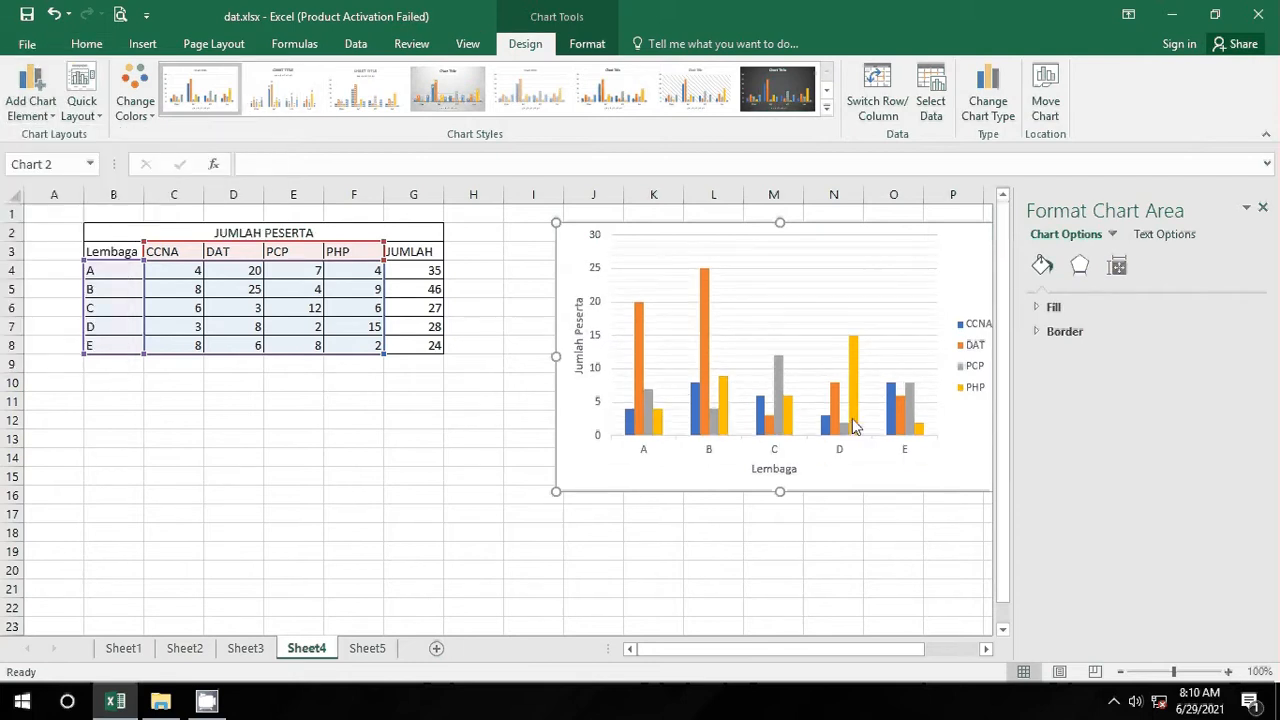
Step: Add a Chart Title placeholder above the column chart
{"action": "left_click", "coordinate": [50, 114]}
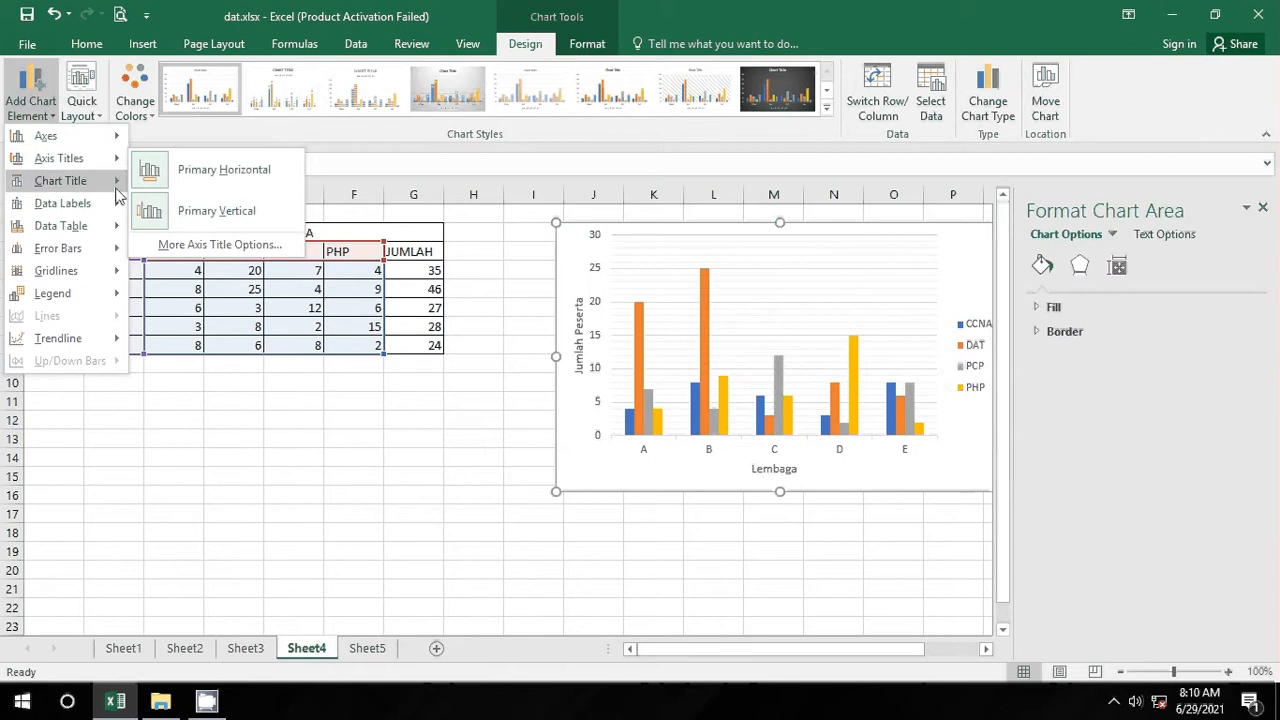
{"action": "mouse_move", "coordinate": [121, 195]}
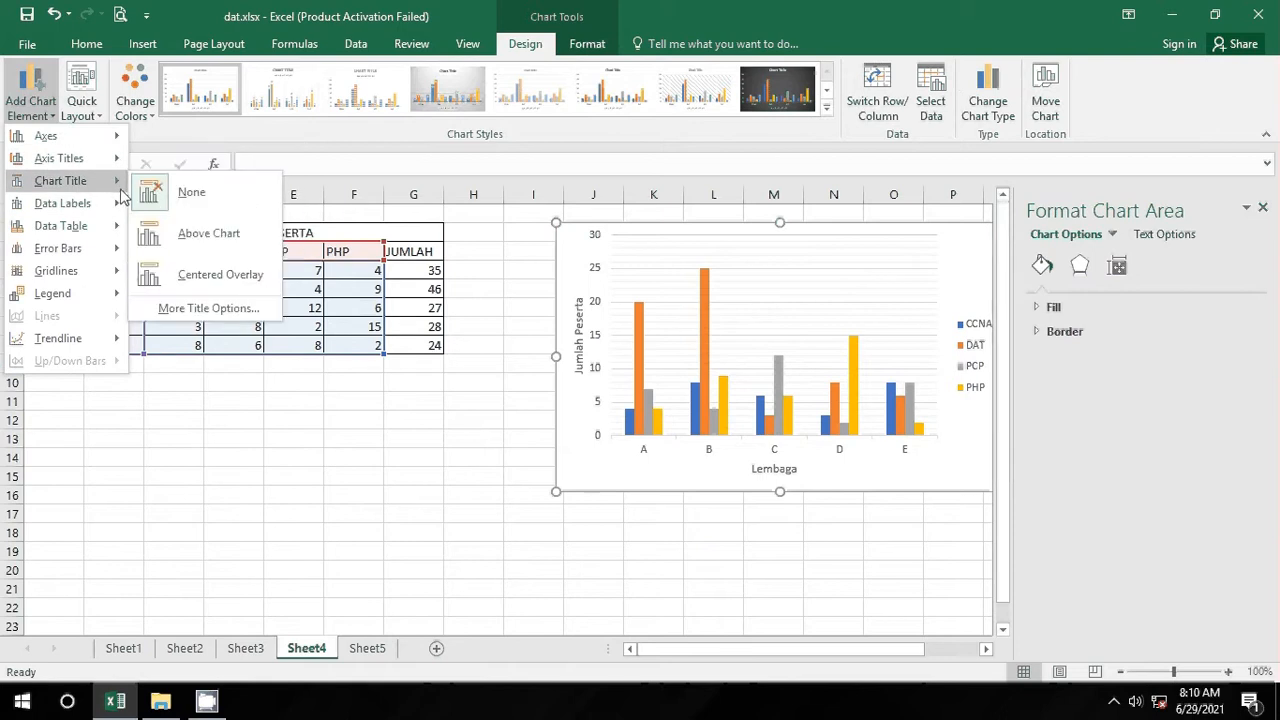
{"action": "left_click", "coordinate": [224, 240]}
{"action": "left_click", "coordinate": [800, 242]}
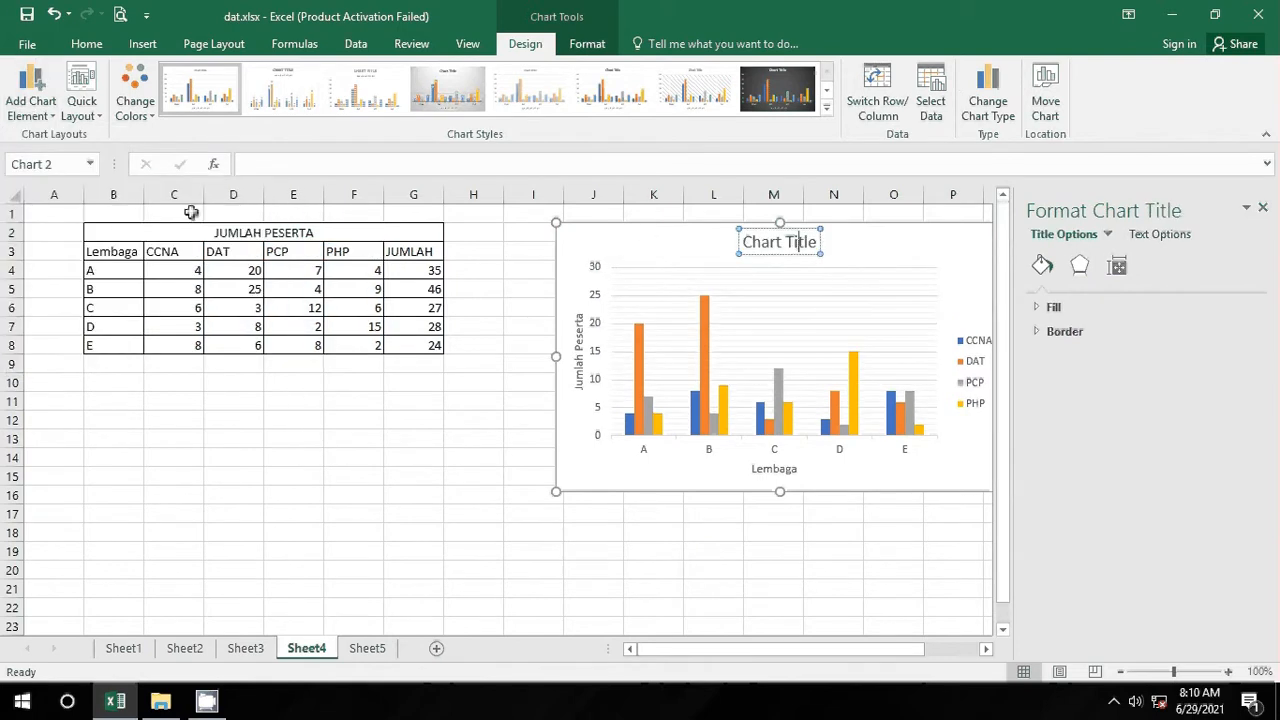
{"action": "left_click", "coordinate": [47, 101]}
{"action": "mouse_move", "coordinate": [89, 203]}
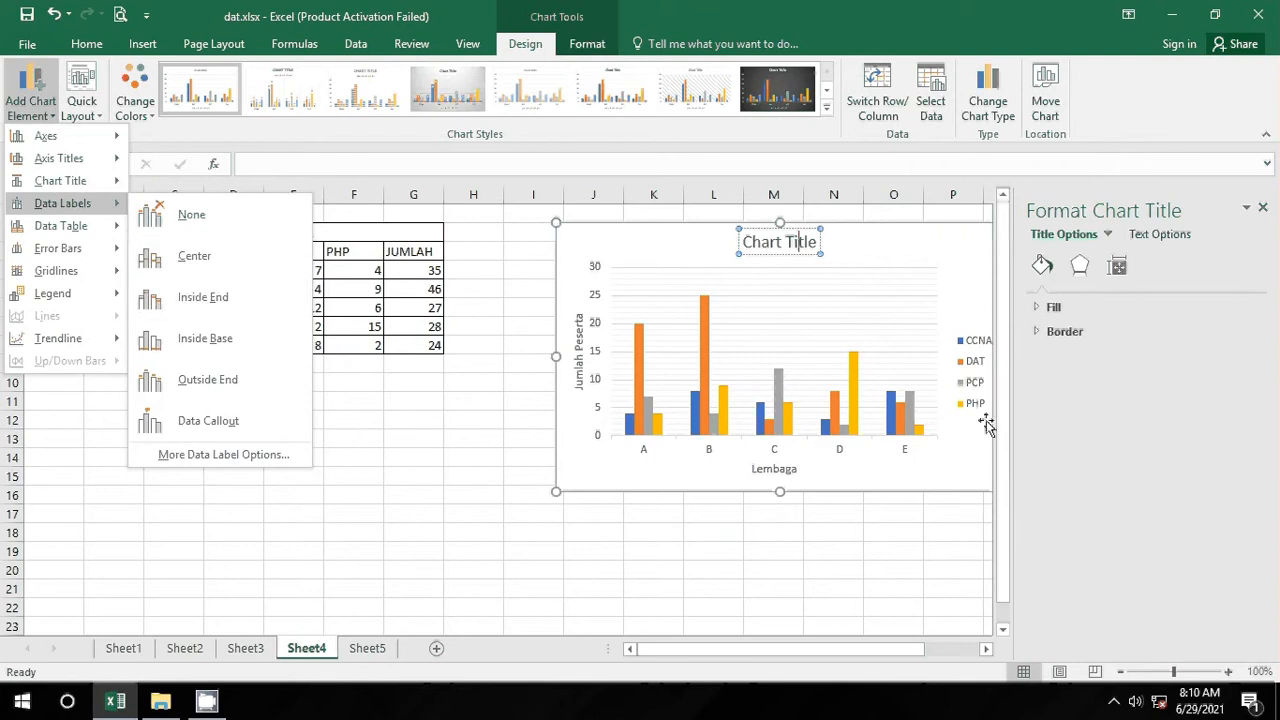
Step: Show data labels at the inside end of each column
{"action": "left_click", "coordinate": [874, 469]}
{"action": "left_click", "coordinate": [879, 476]}
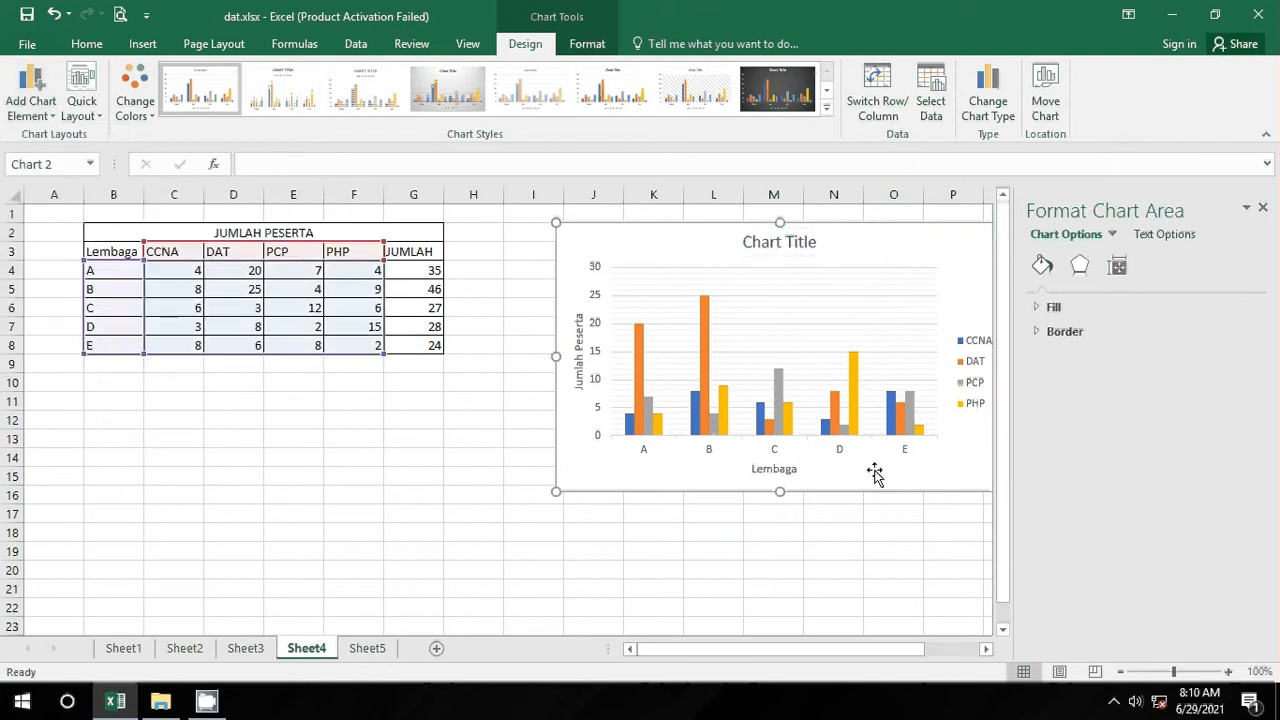
{"action": "left_click", "coordinate": [30, 92]}
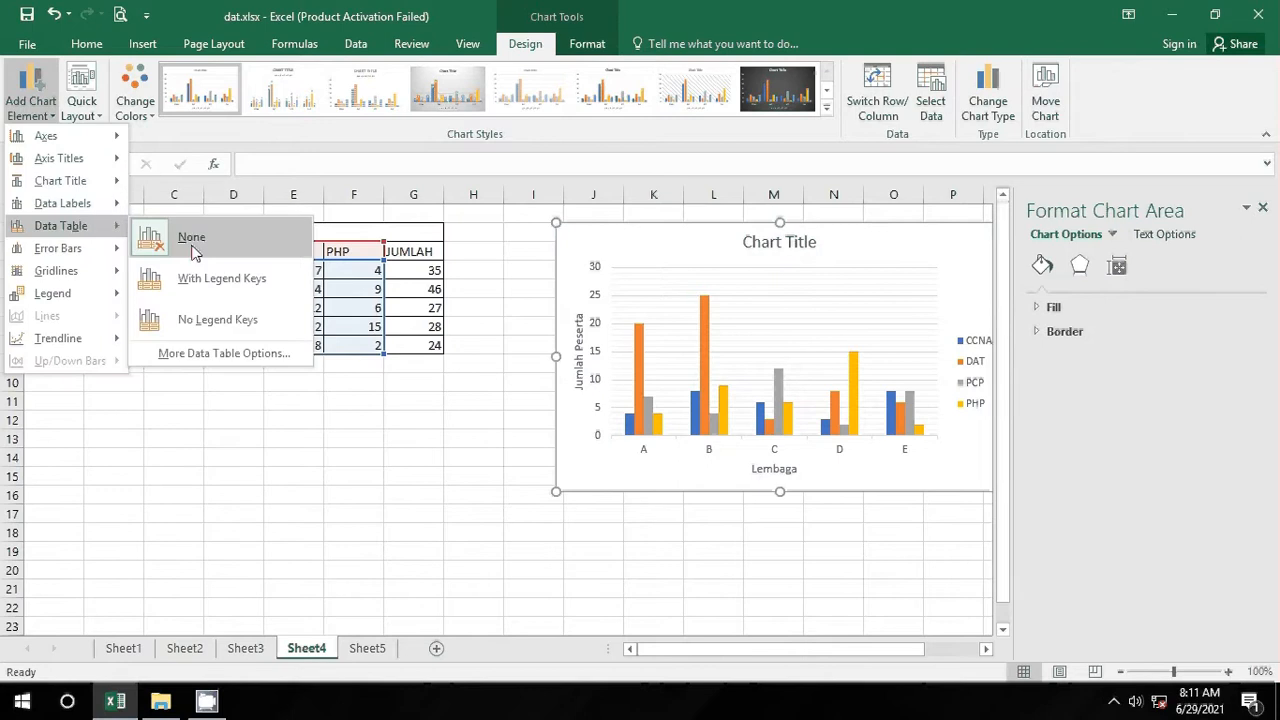
{"action": "mouse_move", "coordinate": [120, 208]}
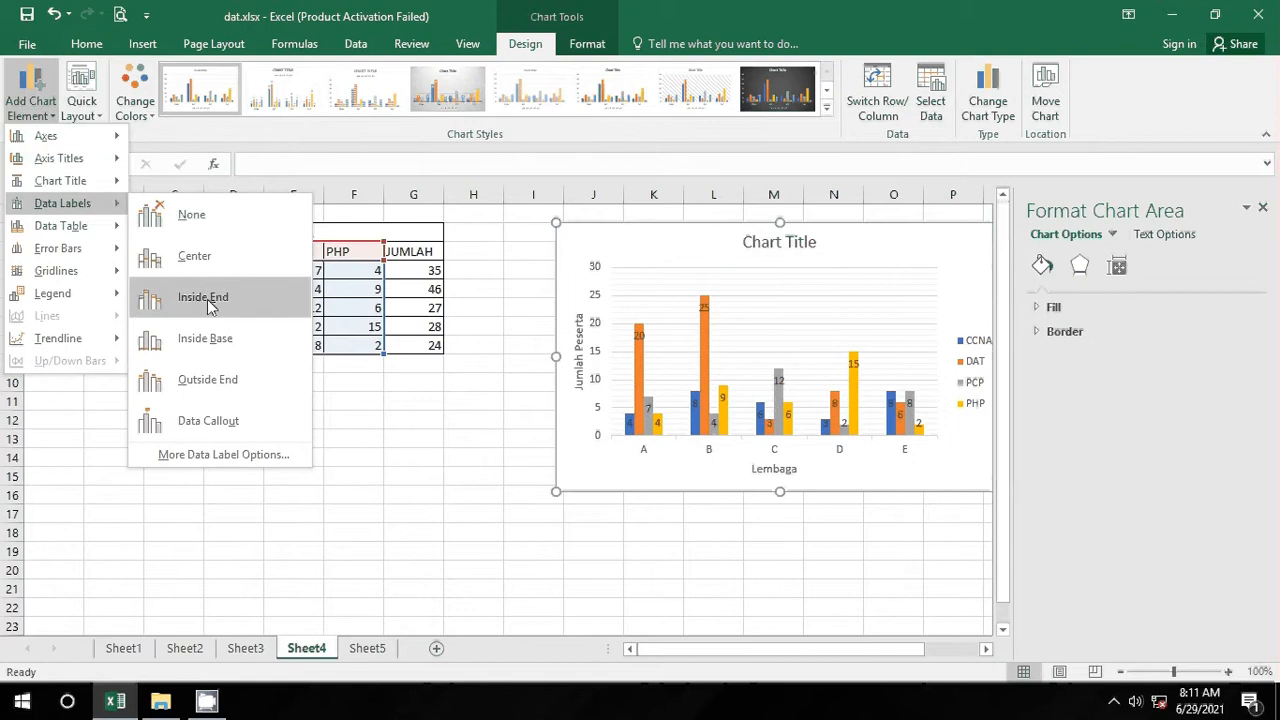
{"action": "left_click", "coordinate": [205, 297]}
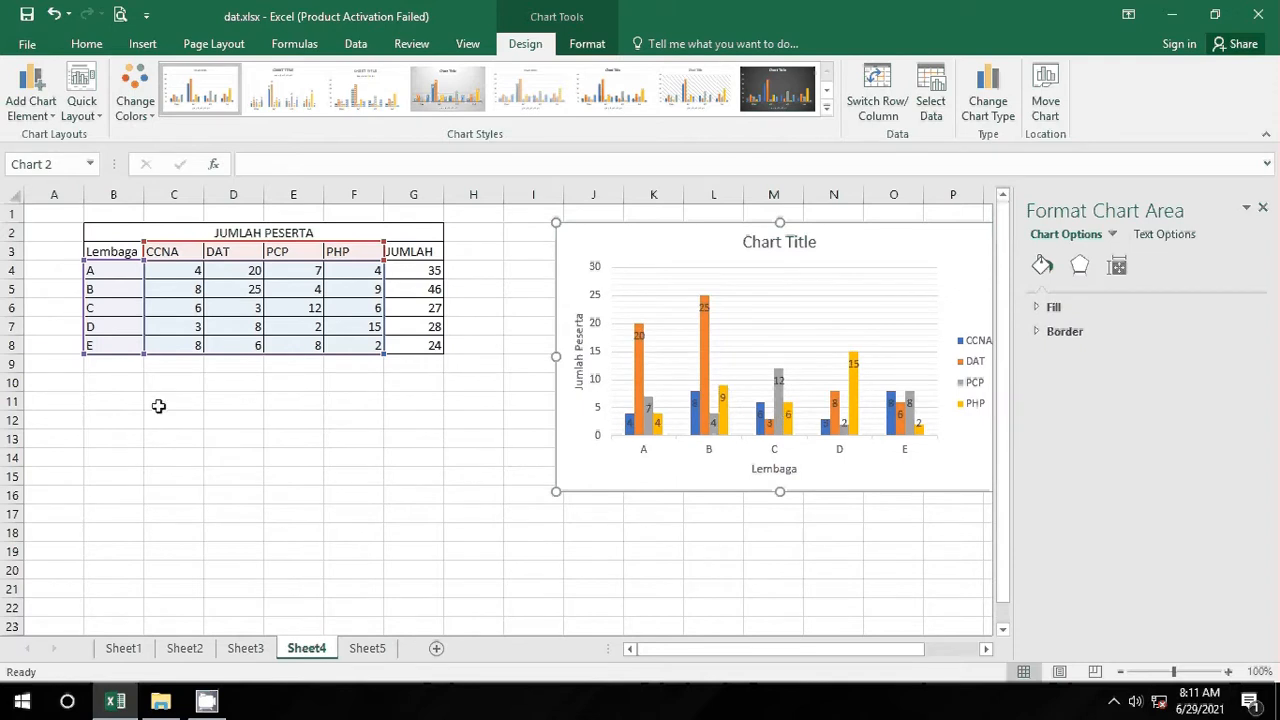
Step: Look through the chart-element options for primary major vertical gridlines
{"action": "left_click", "coordinate": [50, 115]}
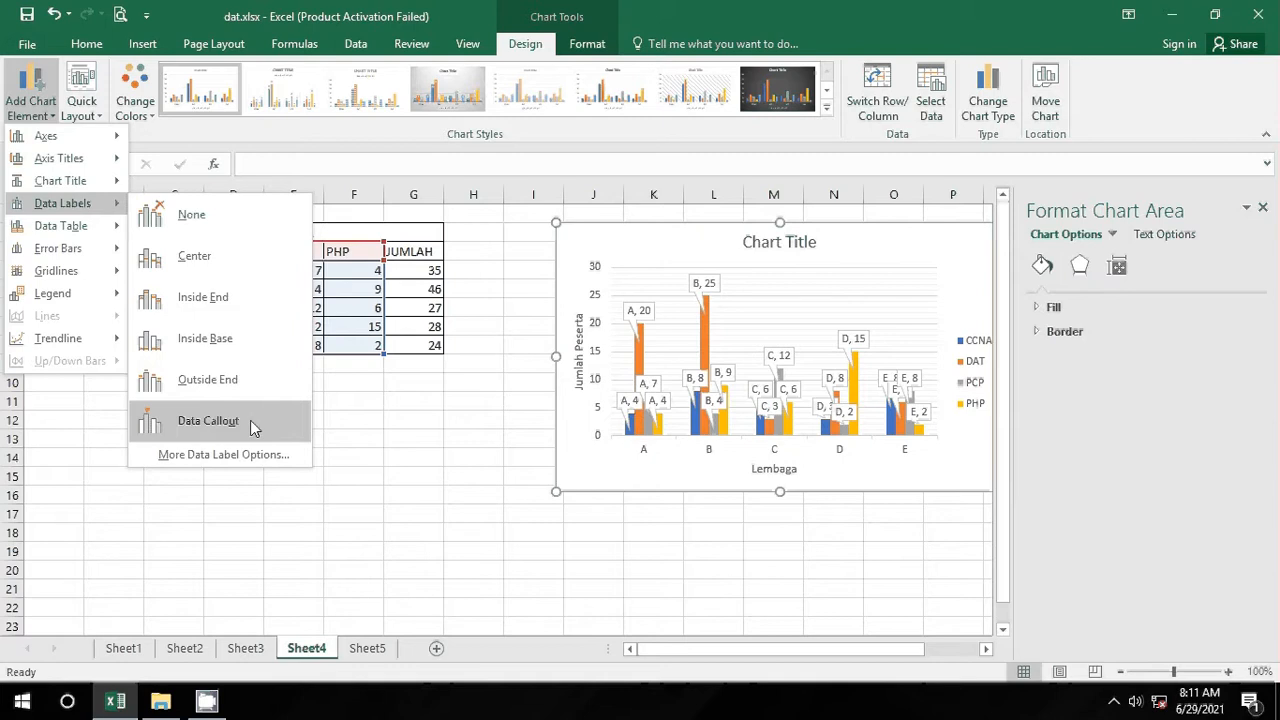
{"action": "mouse_move", "coordinate": [92, 228]}
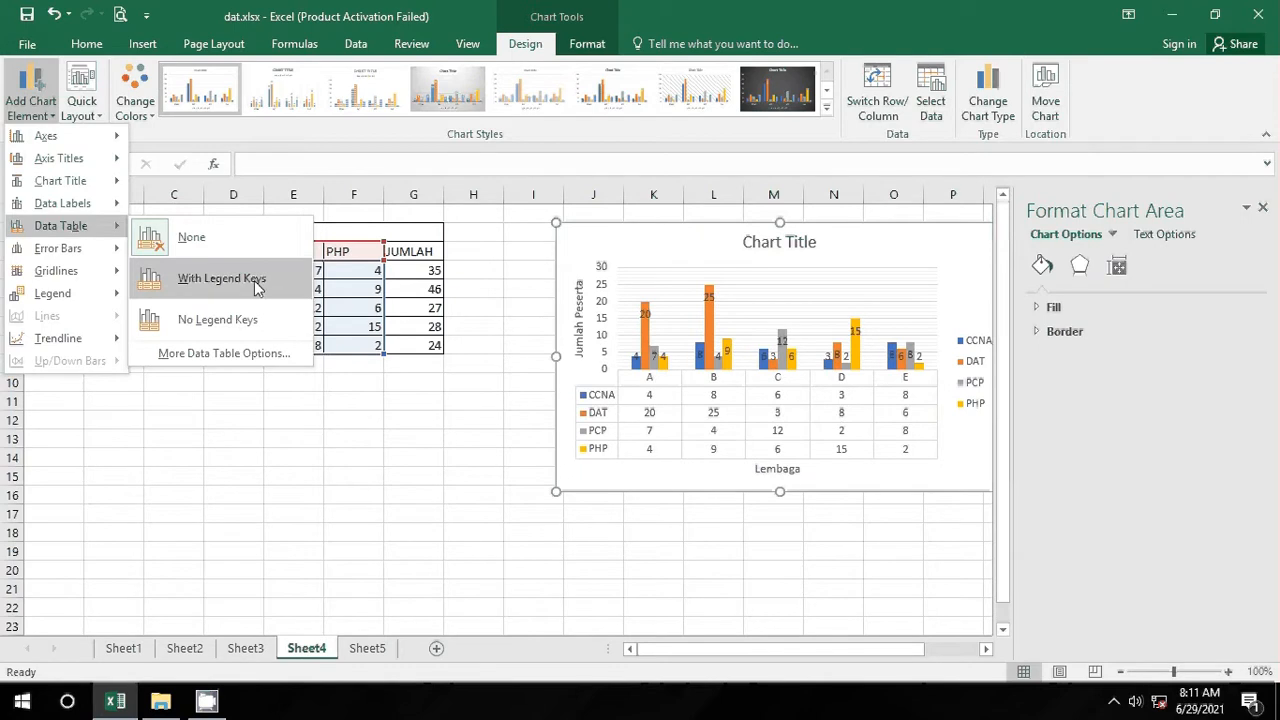
{"action": "mouse_move", "coordinate": [28, 138]}
{"action": "mouse_move", "coordinate": [90, 250]}
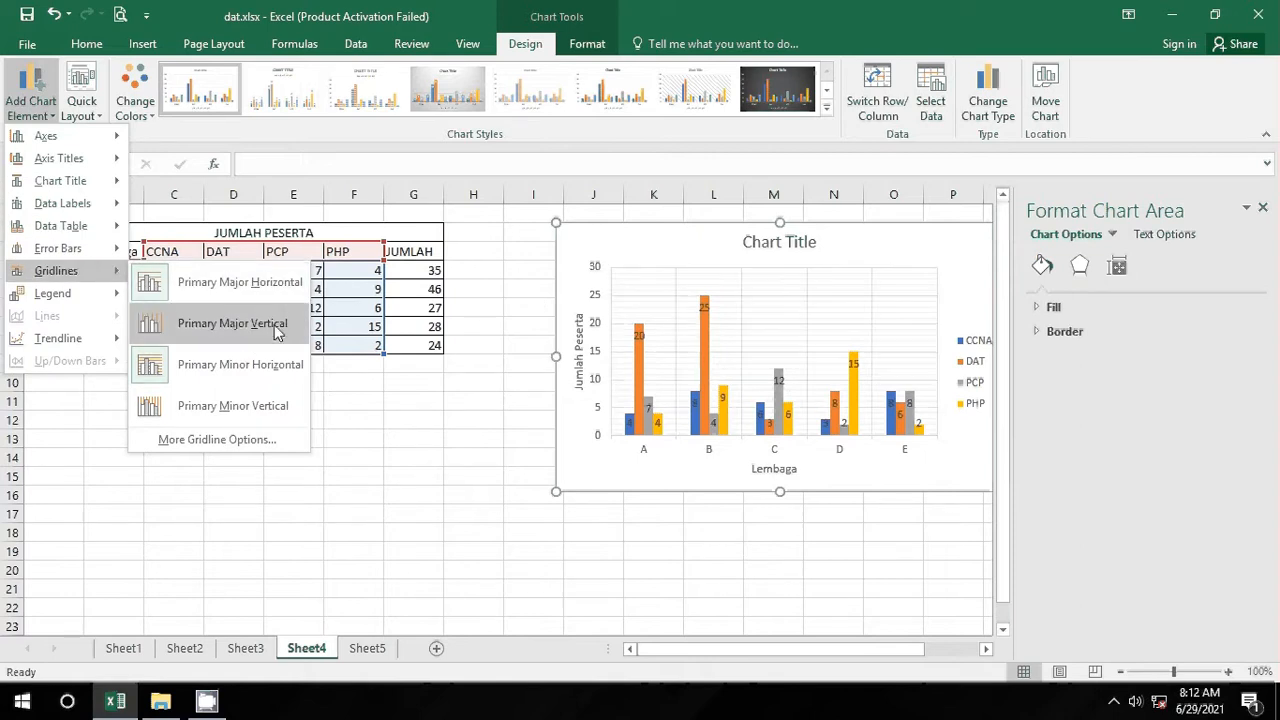
Step: Place the column chart's CCNA, DAT, PCP and PHP legend at the bottom of the chart
{"action": "left_click", "coordinate": [208, 322]}
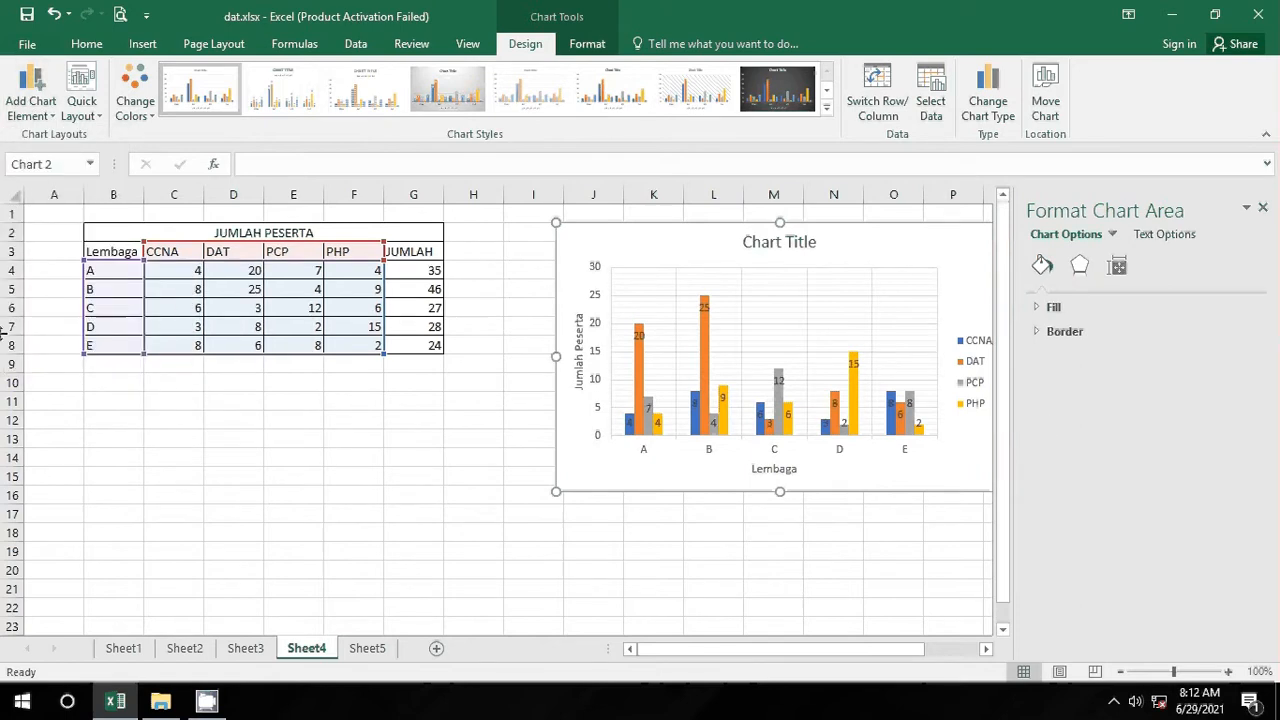
{"action": "left_click", "coordinate": [32, 108]}
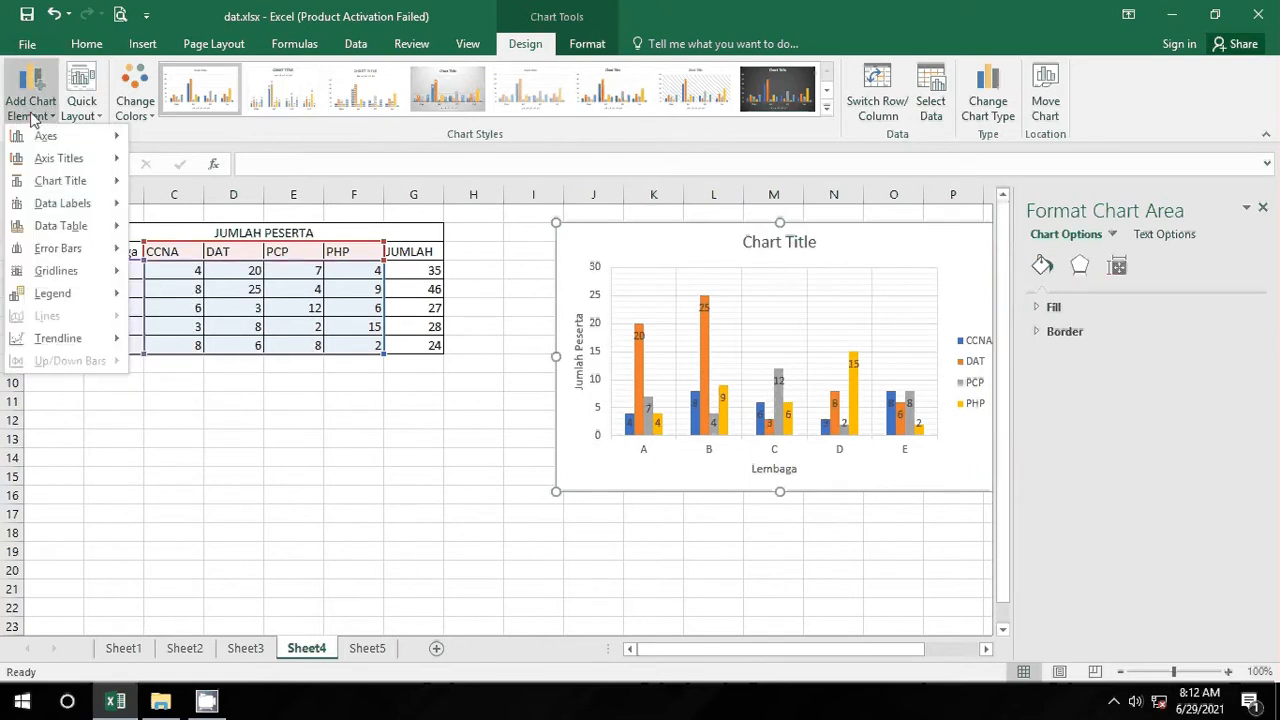
{"action": "mouse_move", "coordinate": [115, 294]}
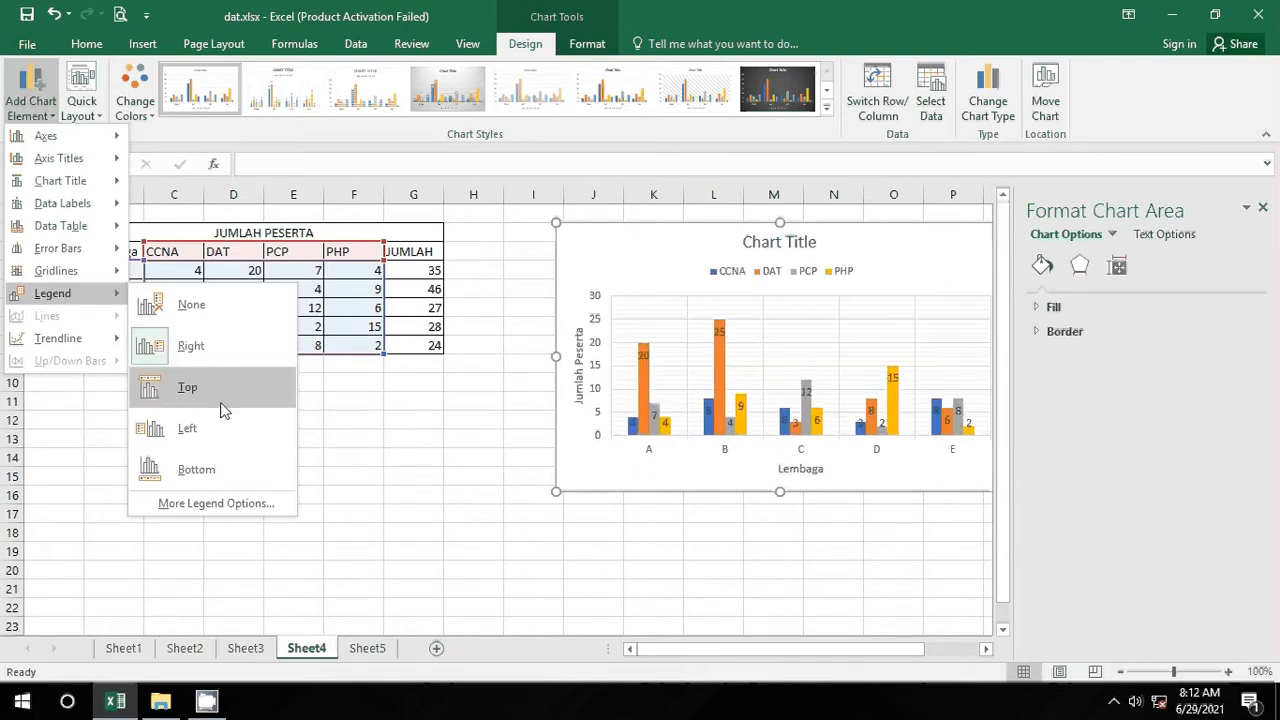
{"action": "left_click", "coordinate": [241, 468]}
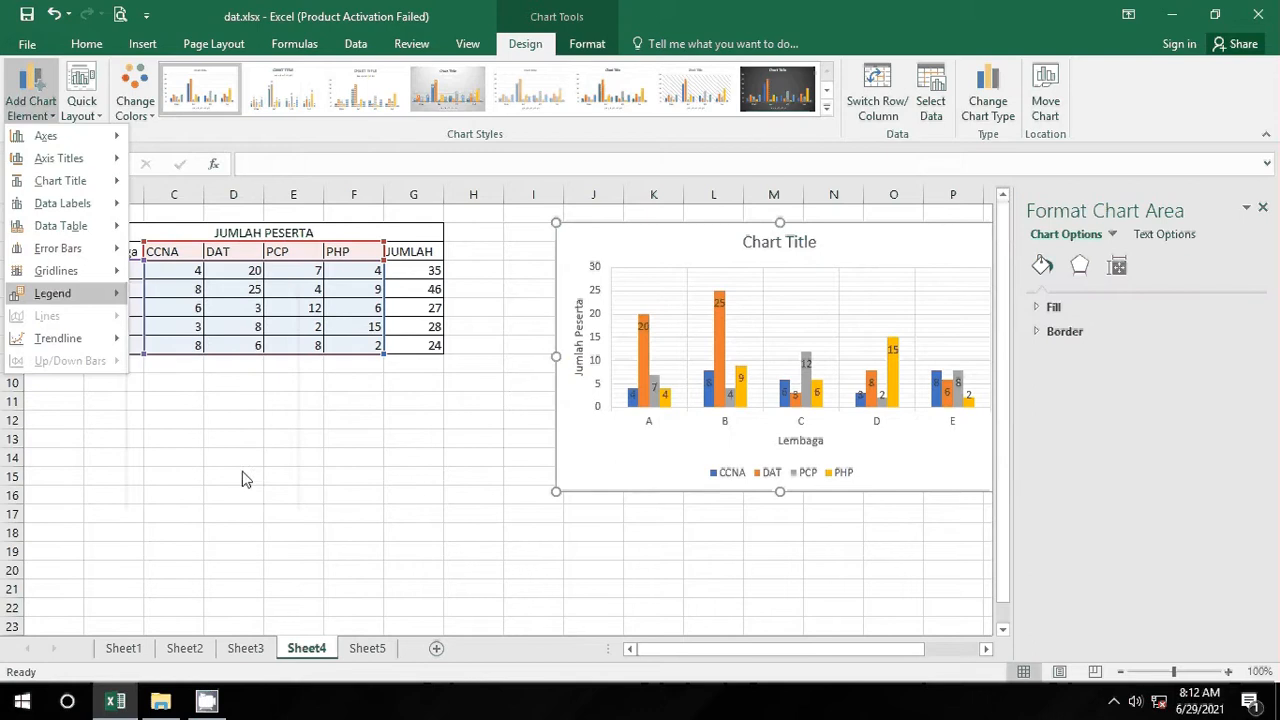
{"action": "left_click", "coordinate": [37, 108]}
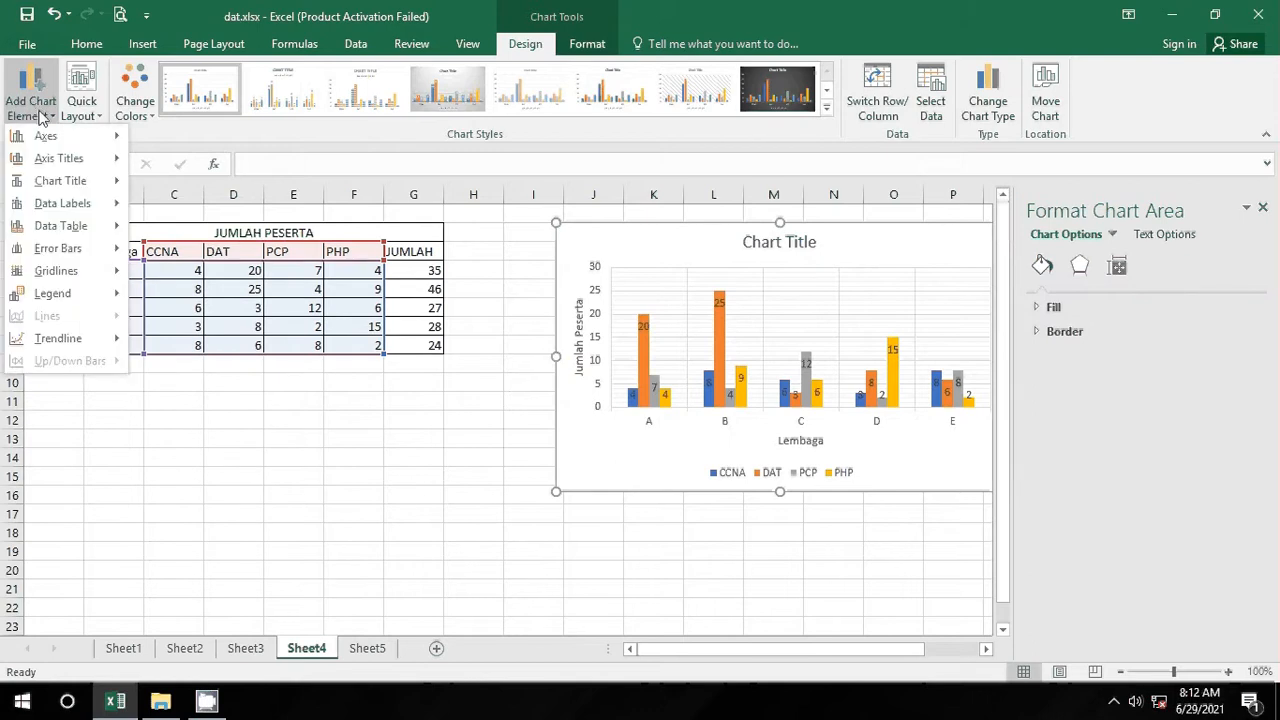
{"action": "left_click", "coordinate": [248, 528]}
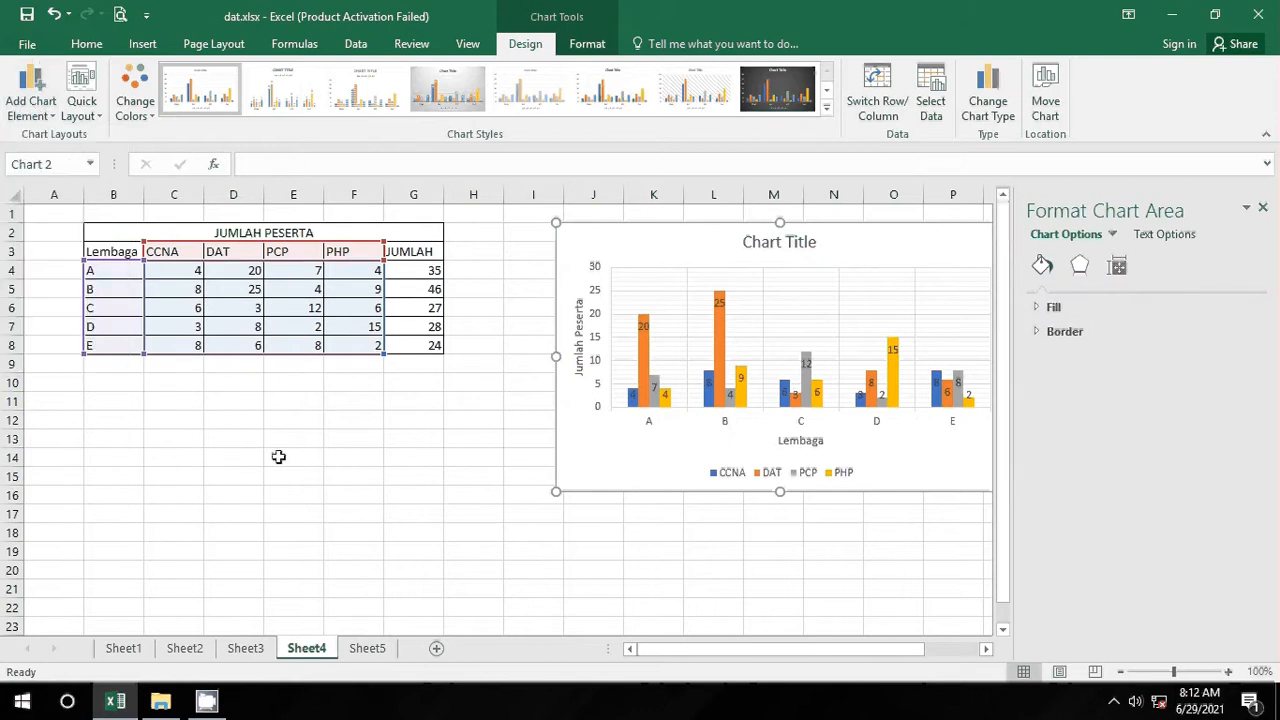
{"action": "left_click", "coordinate": [502, 502]}
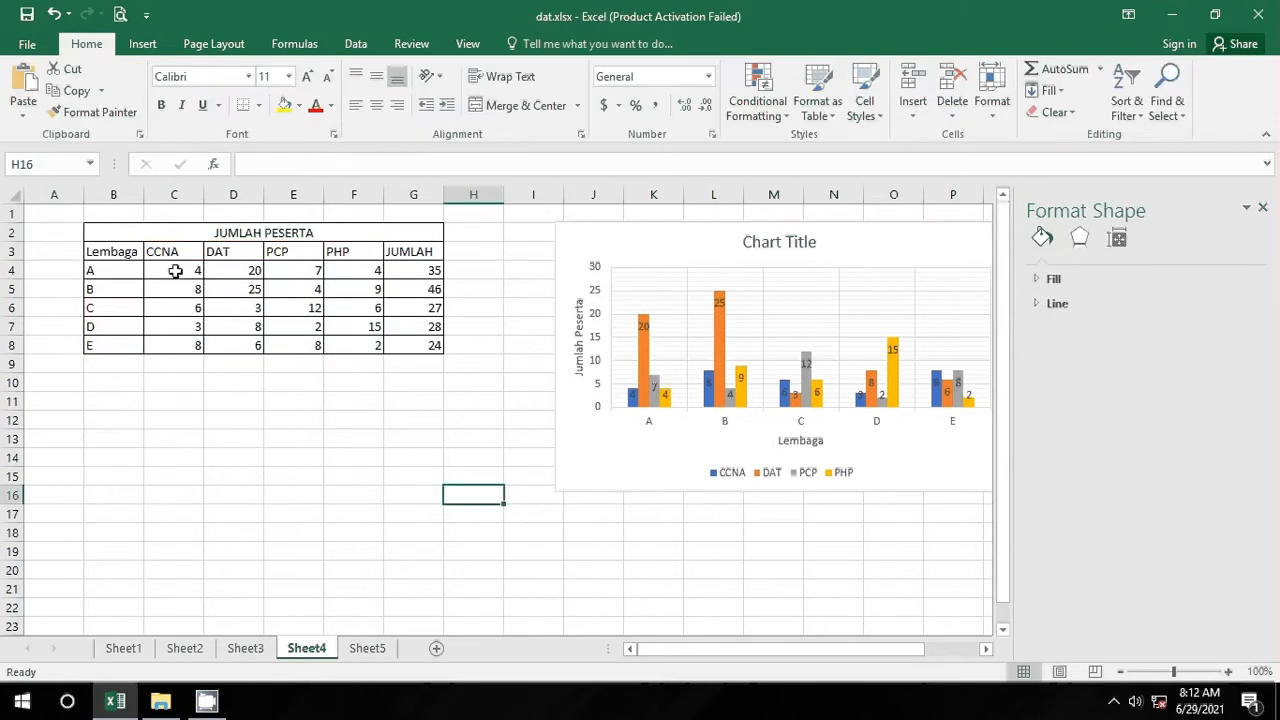
Step: Select the CCNA values C4:C8 plus, with Ctrl, the JUMLAH totals G4:G8
{"action": "left_click_drag", "start_coordinate": [175, 271], "coordinate": [190, 336]}
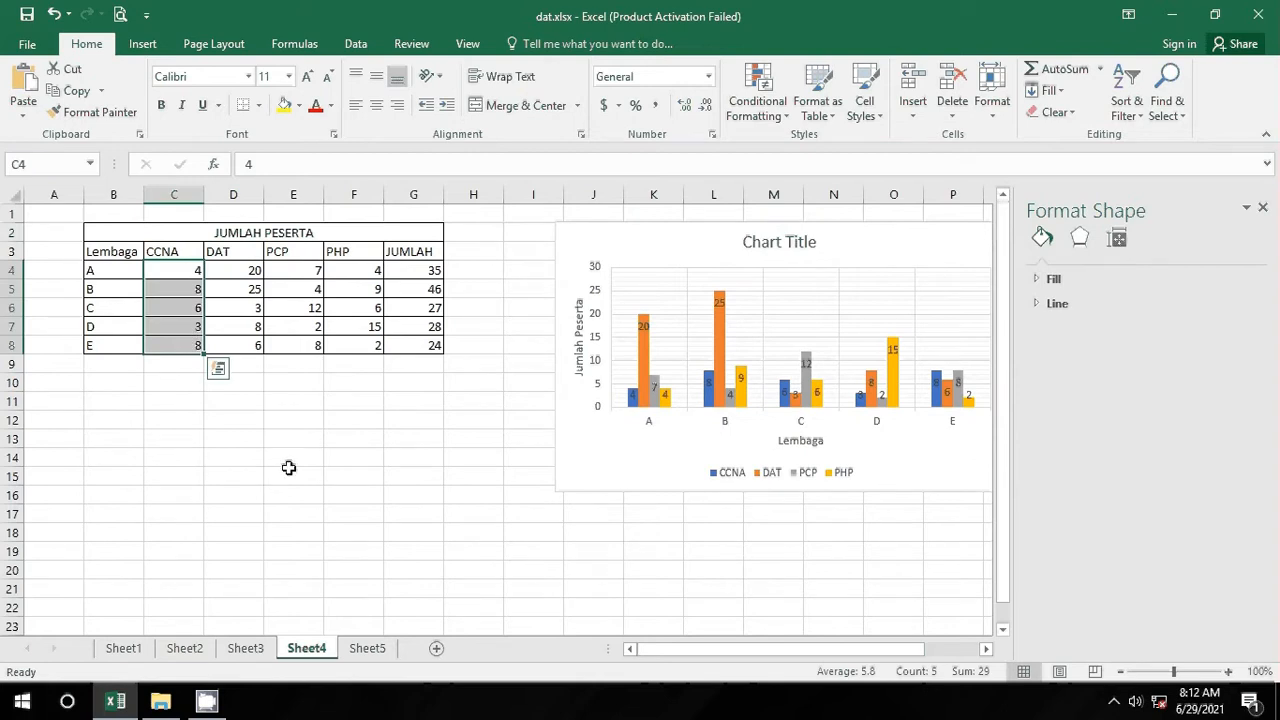
{"action": "left_click", "coordinate": [413, 196]}
{"action": "left_click", "coordinate": [474, 396]}
{"action": "left_click_drag", "start_coordinate": [187, 277], "coordinate": [191, 343]}
{"action": "left_click_drag", "start_coordinate": [420, 277], "coordinate": [428, 345]}
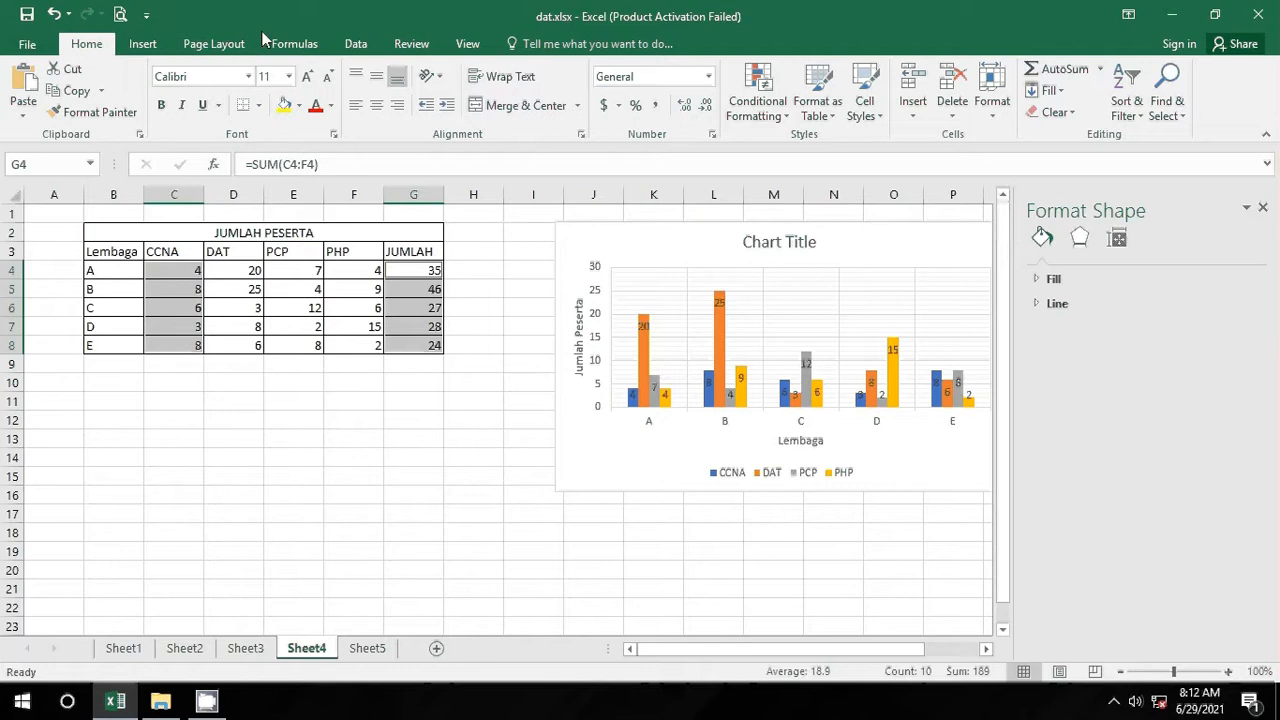
{"action": "left_click", "coordinate": [152, 48]}
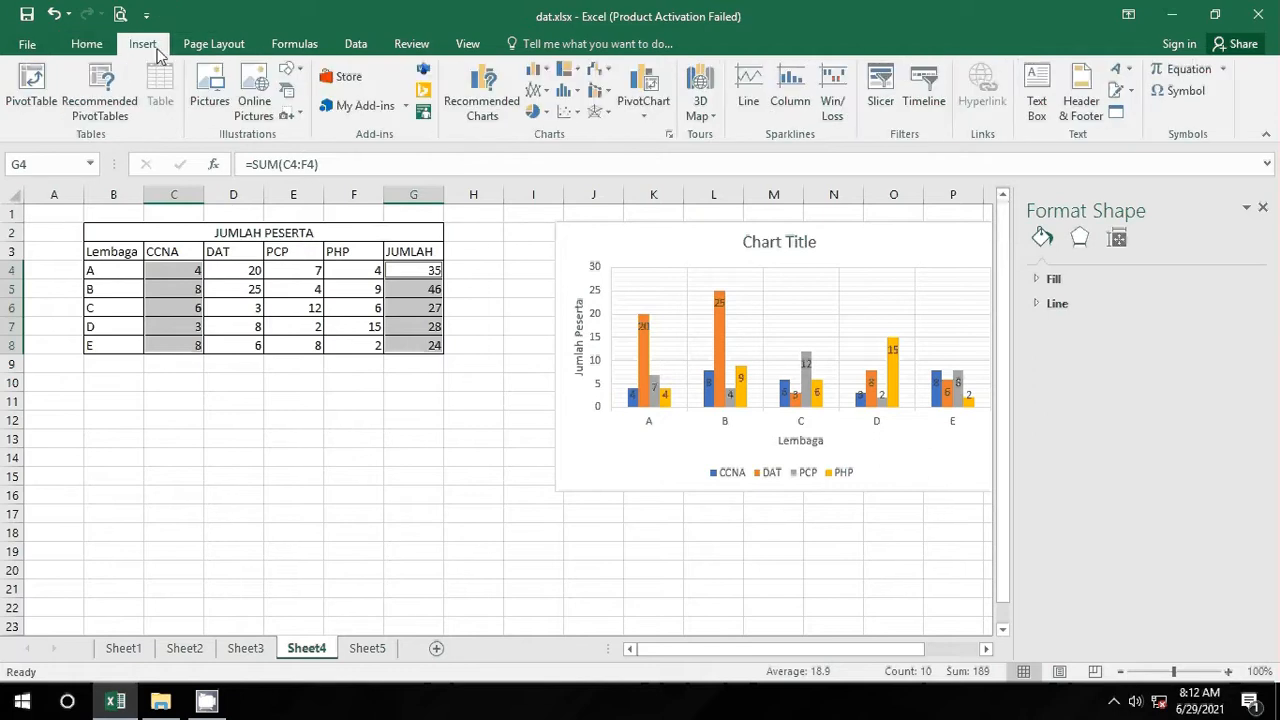
Step: Insert a 3-D pie chart of the selected CCNA and JUMLAH data
{"action": "left_click", "coordinate": [546, 112]}
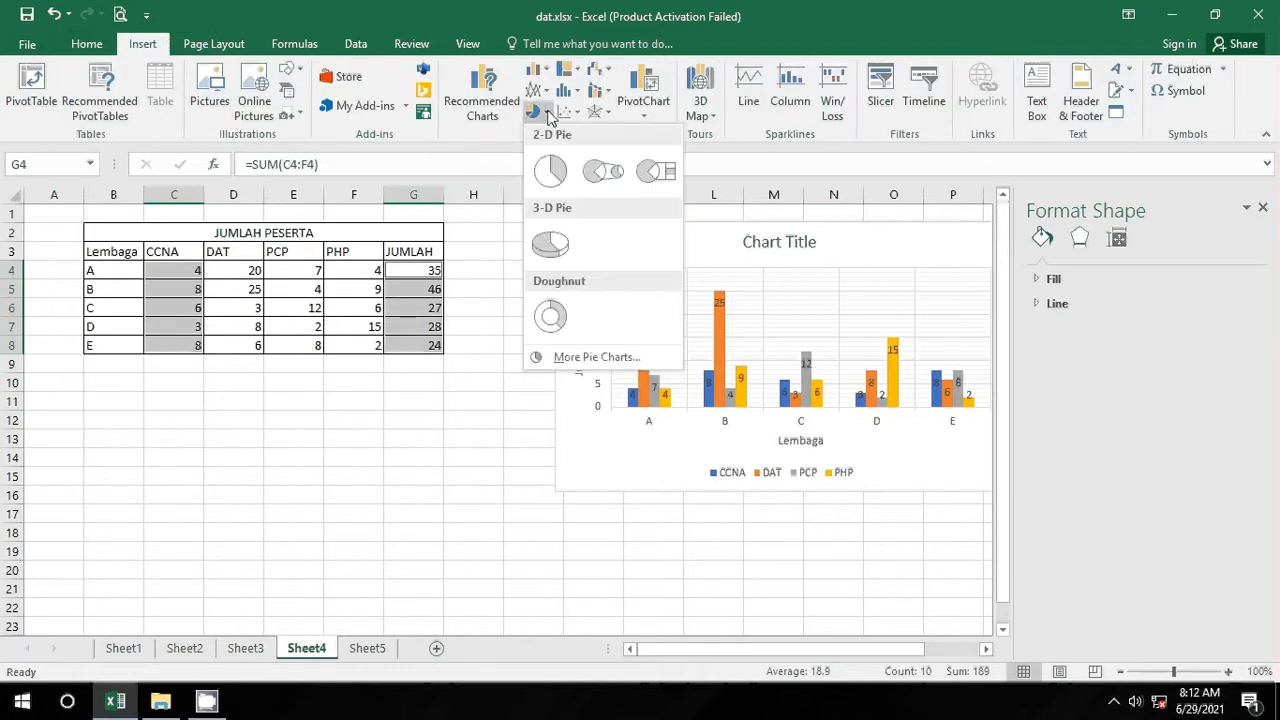
{"action": "left_click", "coordinate": [552, 244]}
{"action": "scroll", "coordinate": [770, 400], "scroll_direction": "down", "scroll_amount": 1}
{"action": "left_click", "coordinate": [700, 330]}
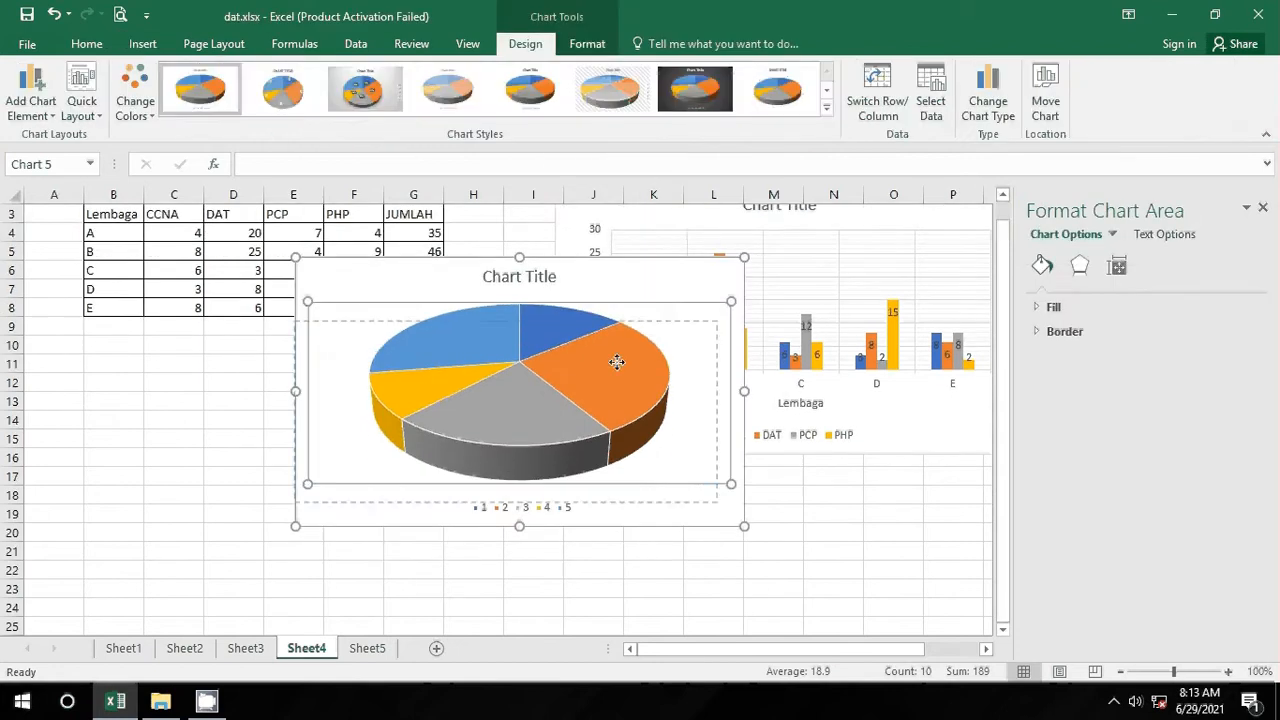
{"action": "left_click_drag", "start_coordinate": [687, 322], "coordinate": [674, 322]}
Step: Shift the column chart right and move the pie chart below the table in columns A–E
{"action": "left_click_drag", "start_coordinate": [978, 392], "coordinate": [774, 423]}
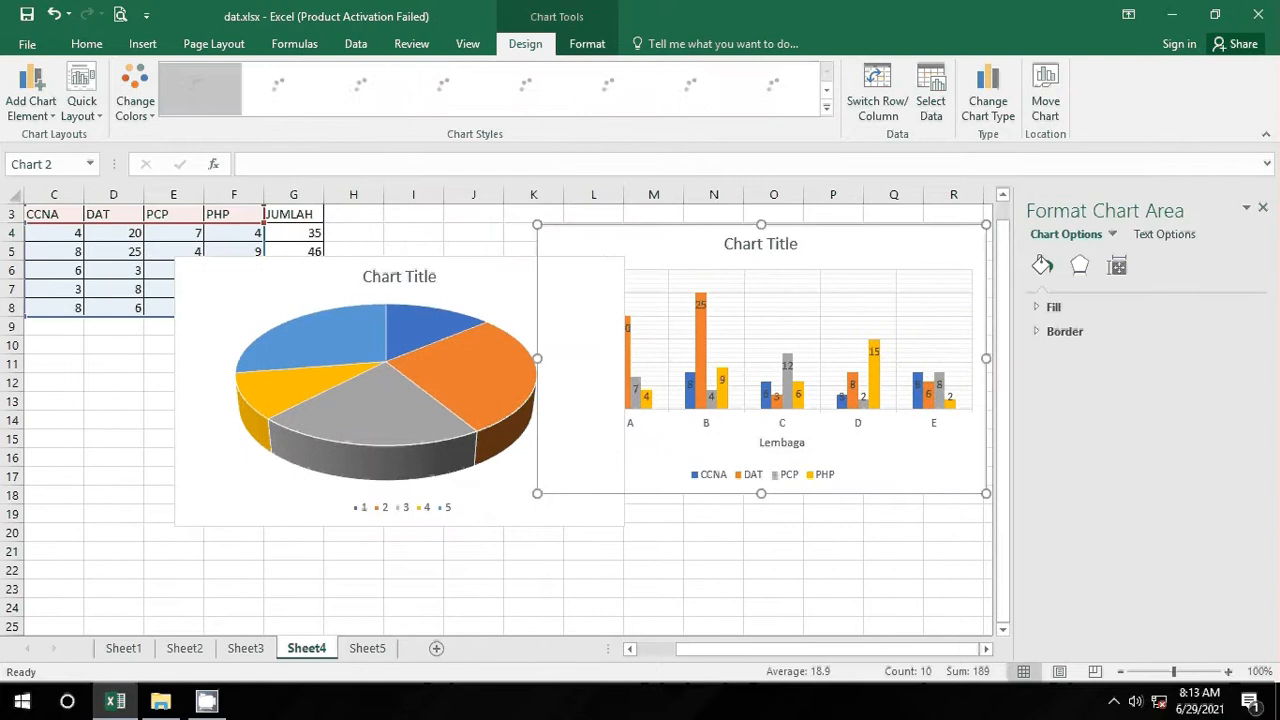
{"action": "left_click_drag", "start_coordinate": [752, 650], "coordinate": [620, 655]}
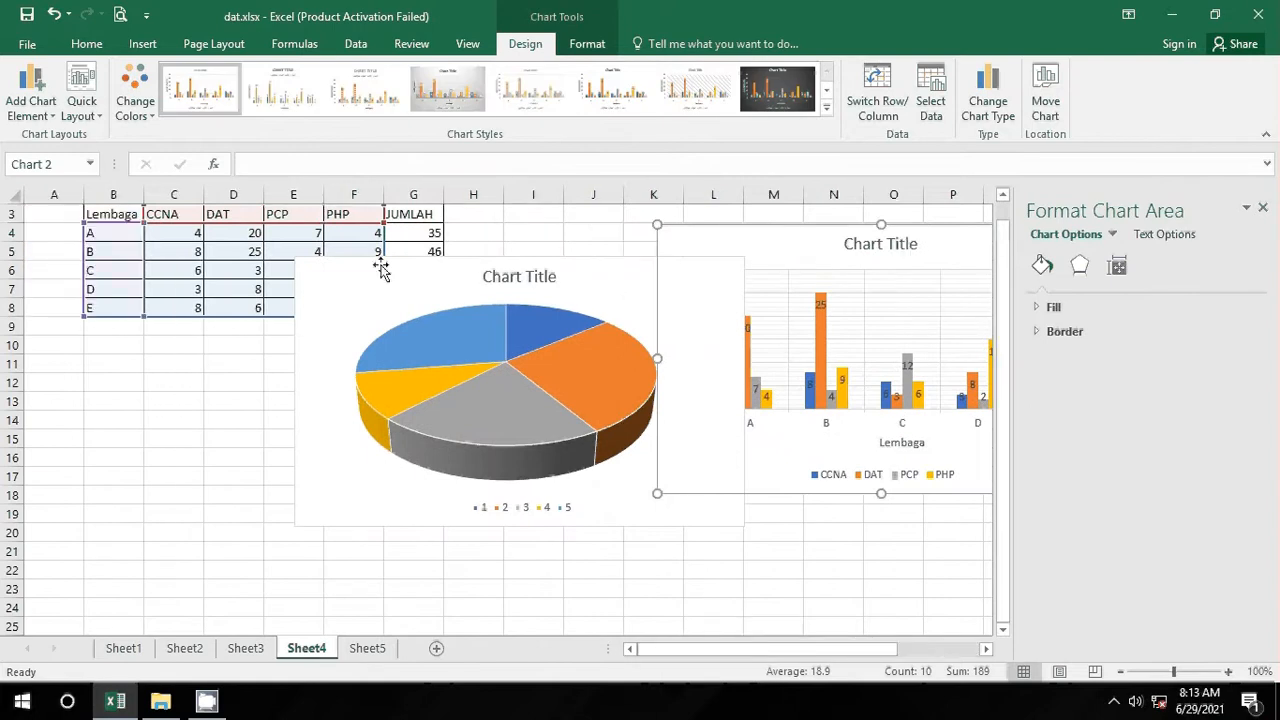
{"action": "left_click", "coordinate": [404, 270]}
{"action": "left_click_drag", "start_coordinate": [404, 270], "coordinate": [181, 353]}
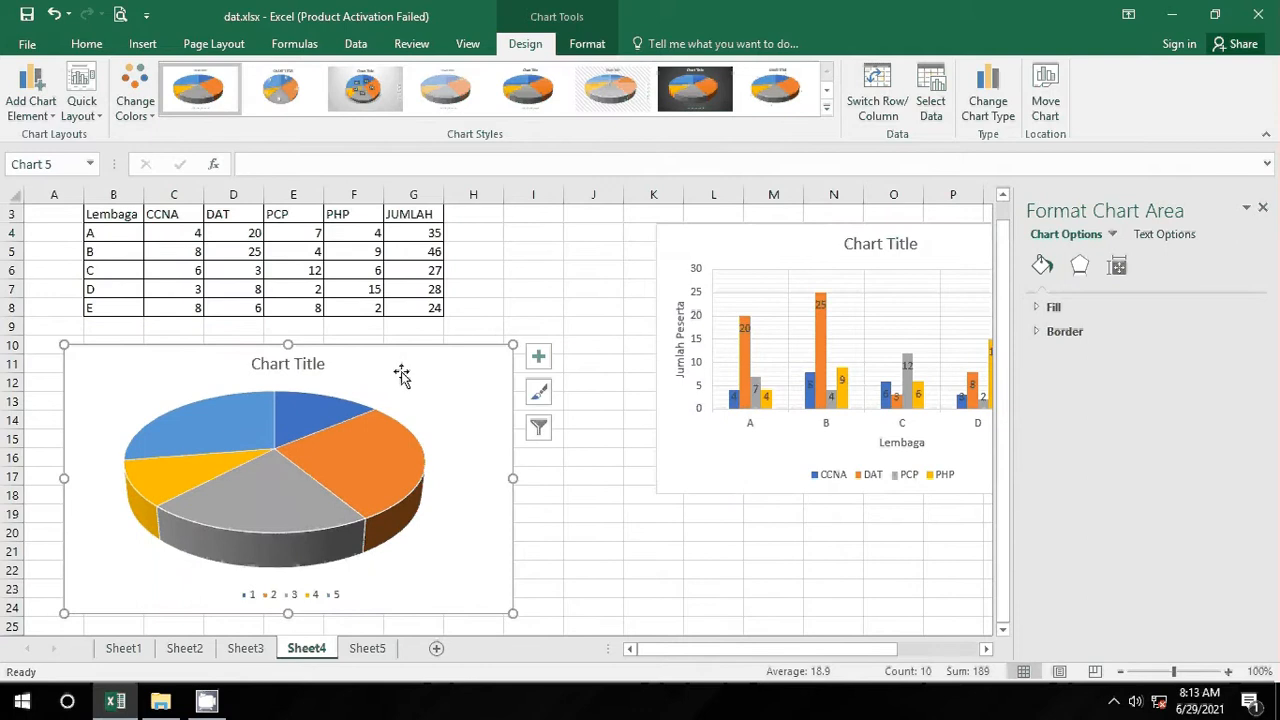
Step: Add data labels to the pie chart's slices
{"action": "left_click", "coordinate": [30, 100]}
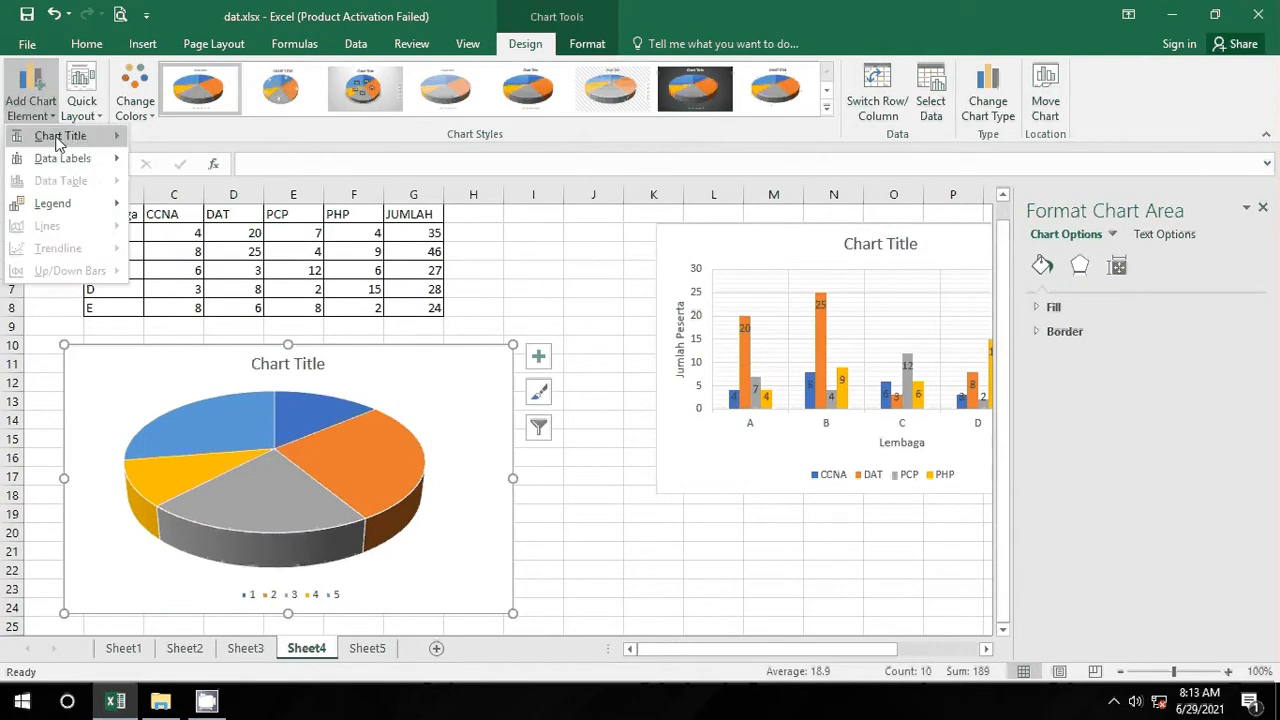
{"action": "mouse_move", "coordinate": [93, 162]}
{"action": "left_click", "coordinate": [223, 409]}
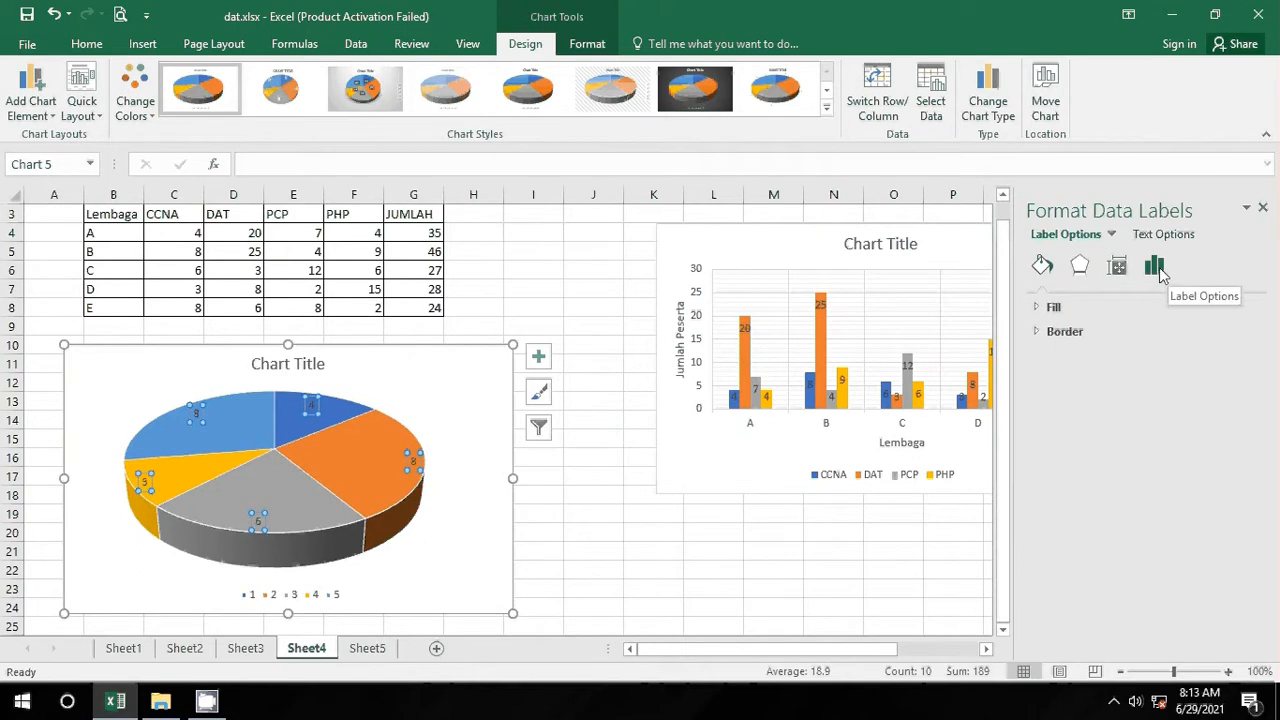
Step: Look through the data labels' text fill, outline, effects and text box options
{"action": "left_click", "coordinate": [1155, 237]}
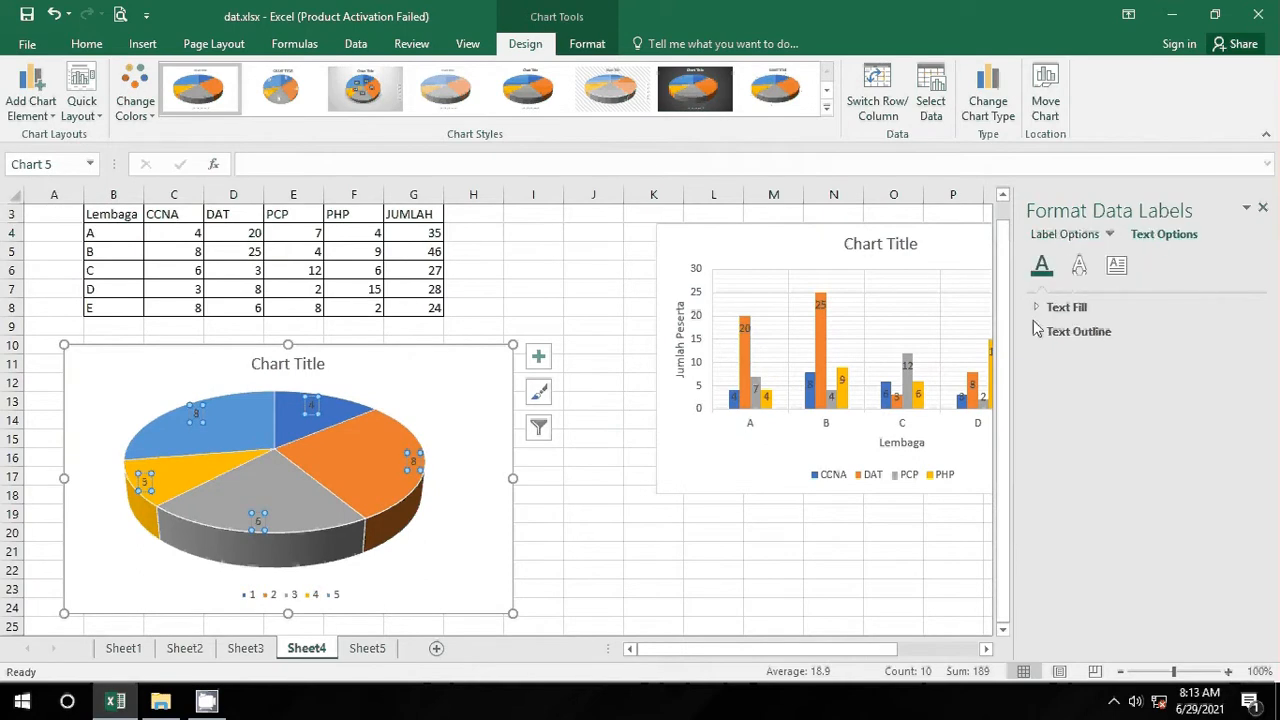
{"action": "left_click", "coordinate": [1062, 307]}
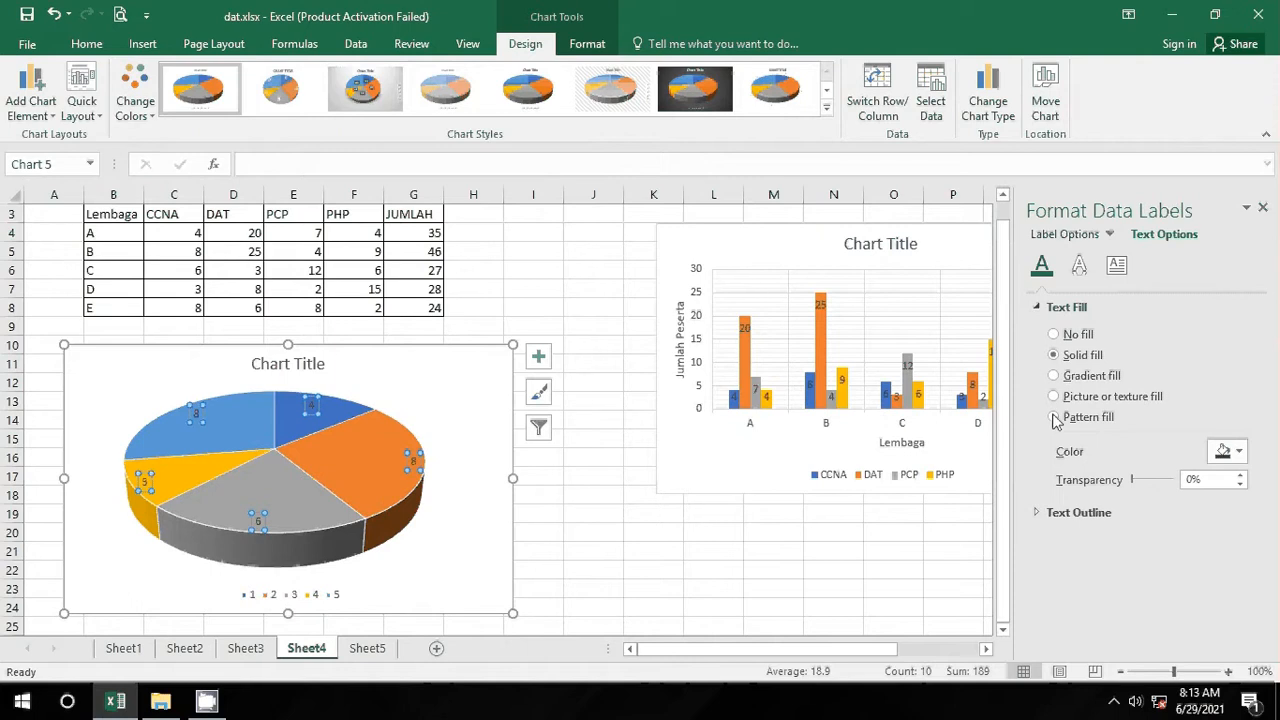
{"action": "left_click", "coordinate": [1055, 511]}
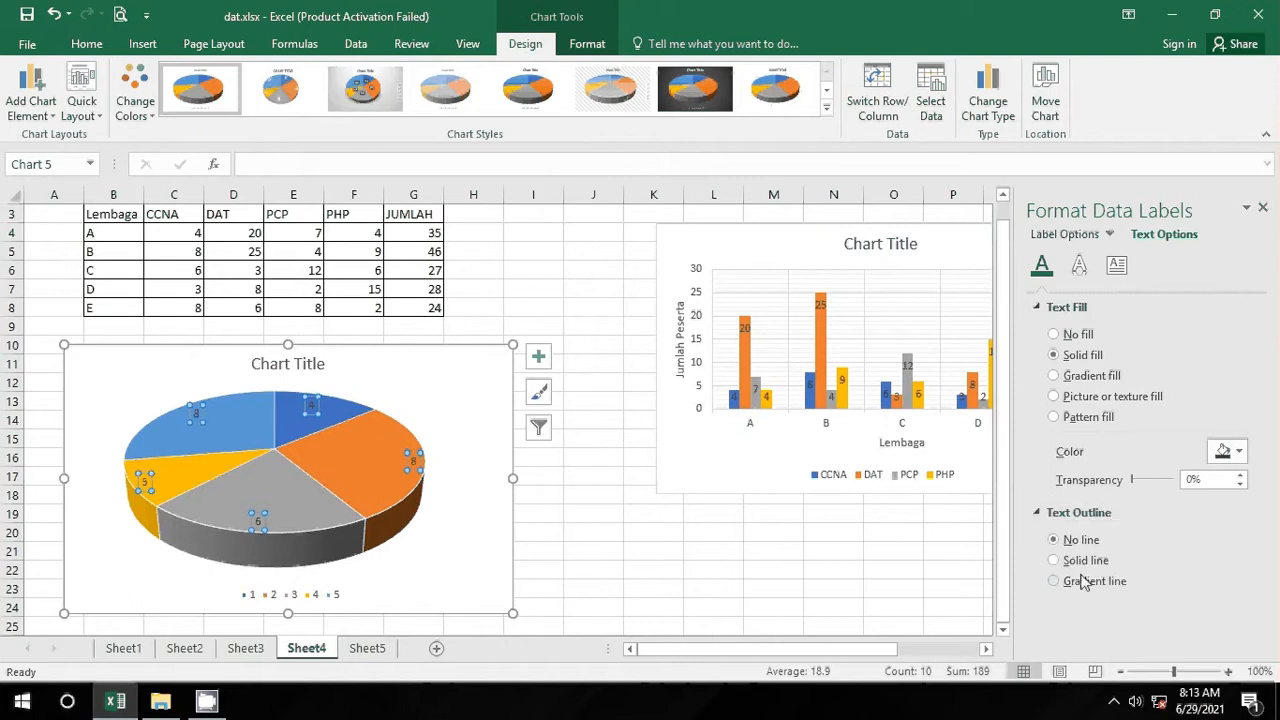
{"action": "left_click", "coordinate": [1079, 266]}
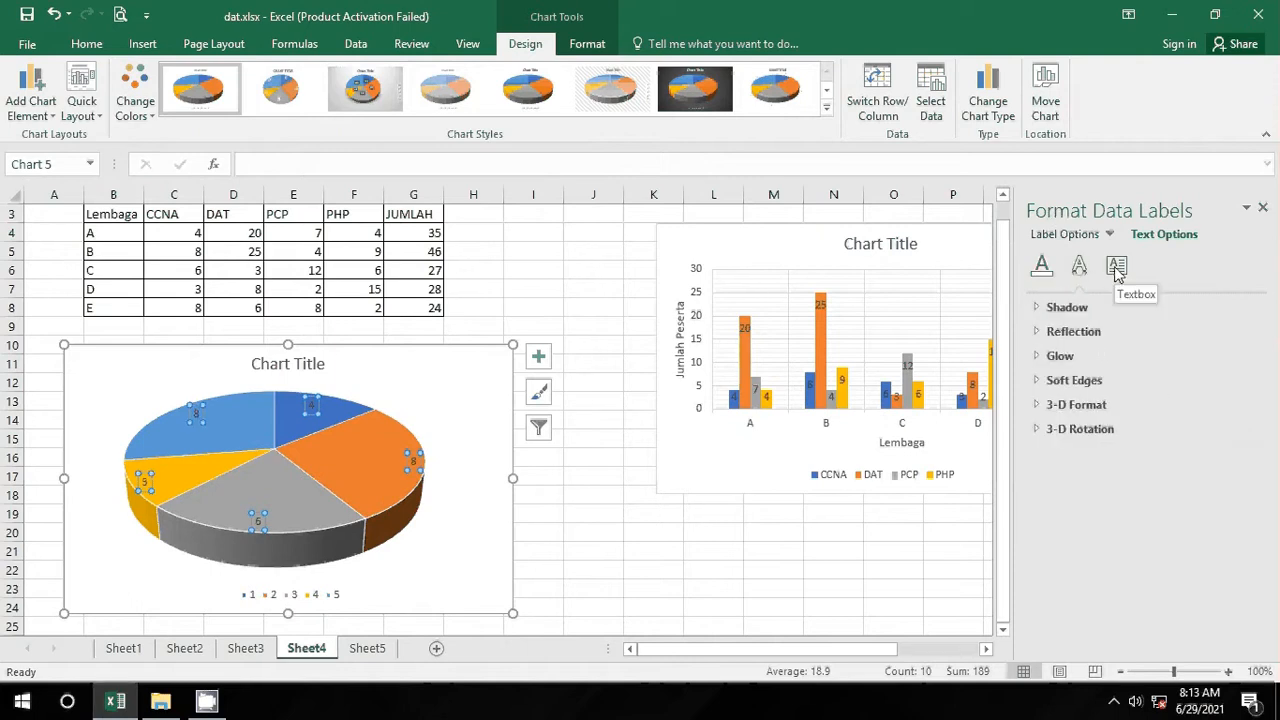
{"action": "left_click", "coordinate": [1117, 270]}
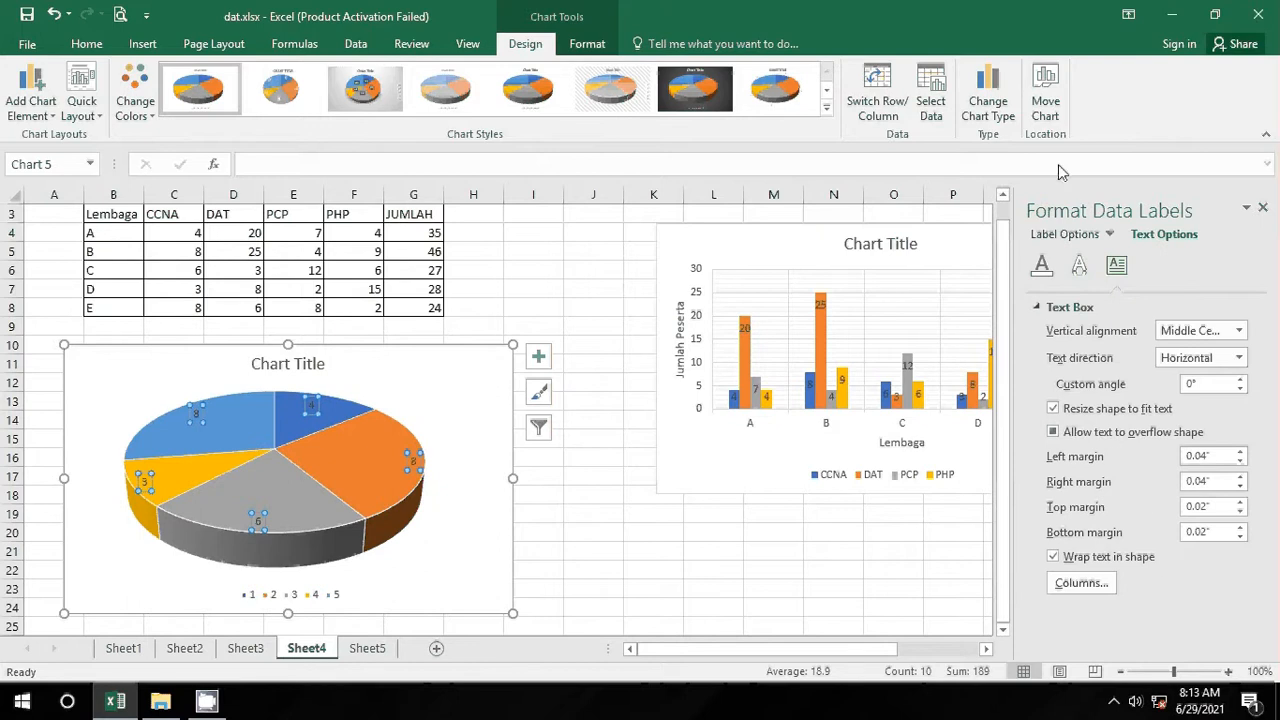
Step: Tick Percentage under Label Contains so pie labels show percentages beside values
{"action": "left_click", "coordinate": [1070, 235]}
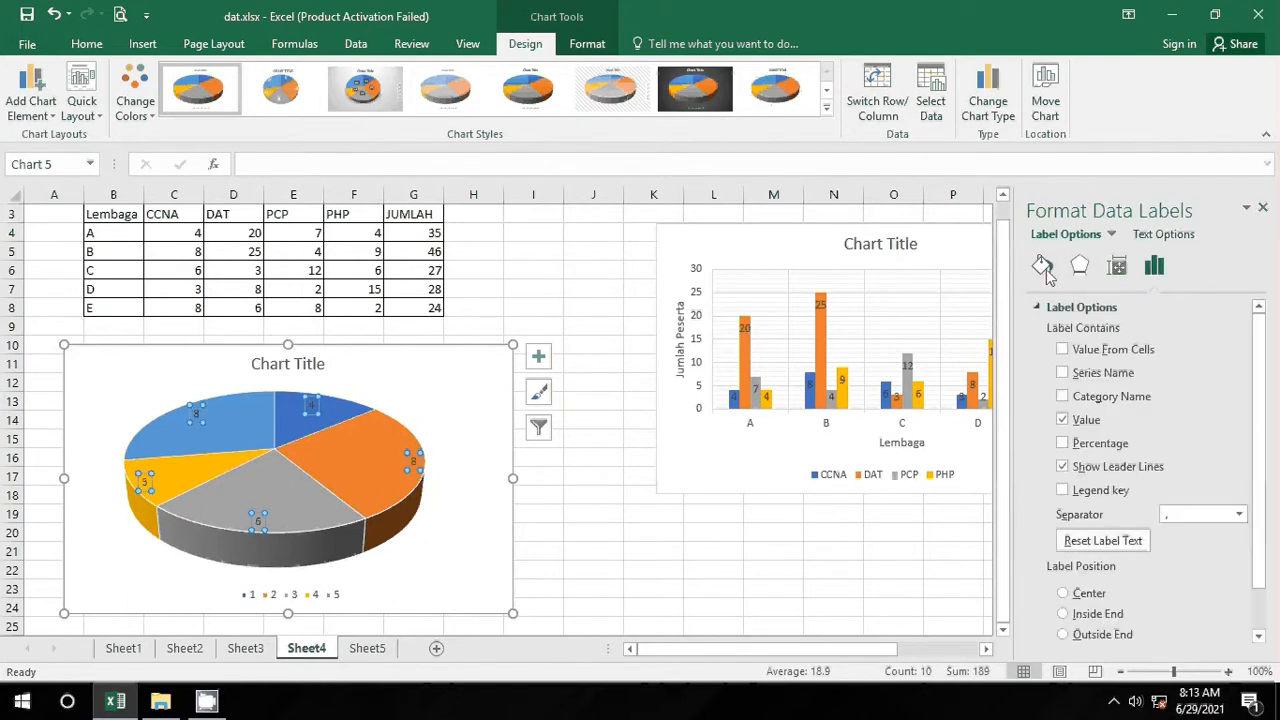
{"action": "left_click", "coordinate": [1044, 267]}
{"action": "left_click", "coordinate": [1080, 268]}
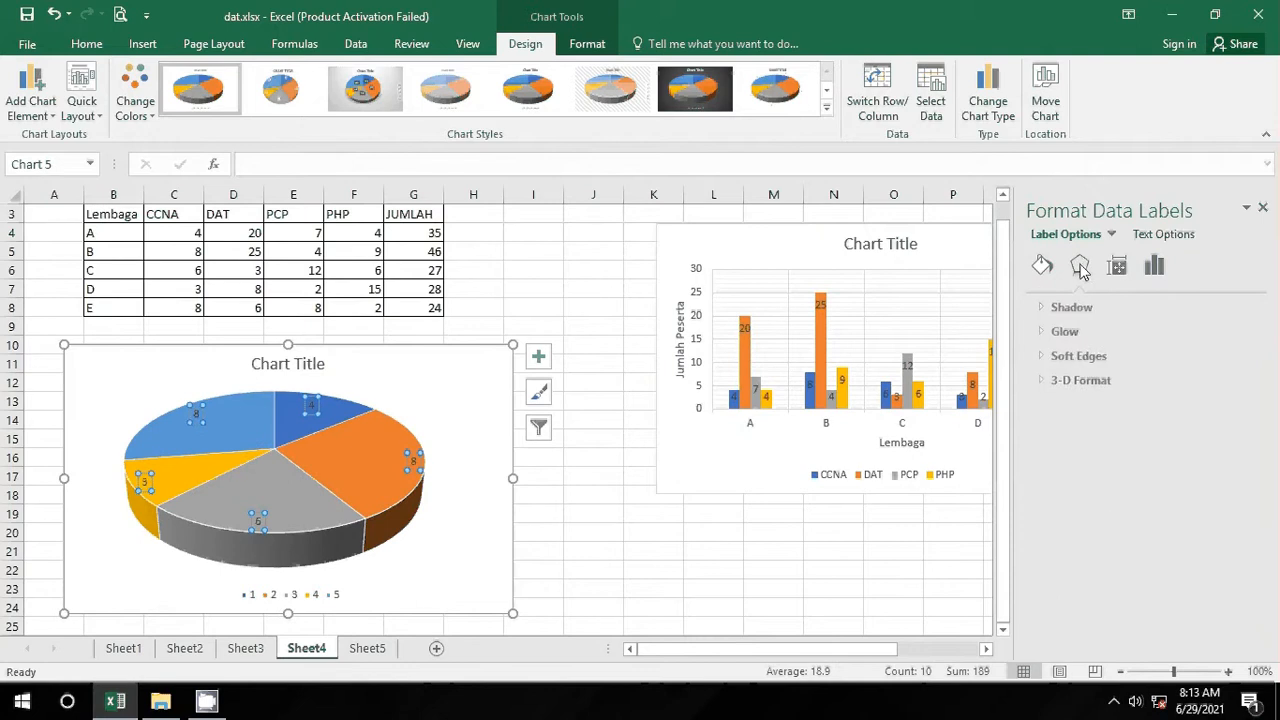
{"action": "left_click", "coordinate": [1118, 267]}
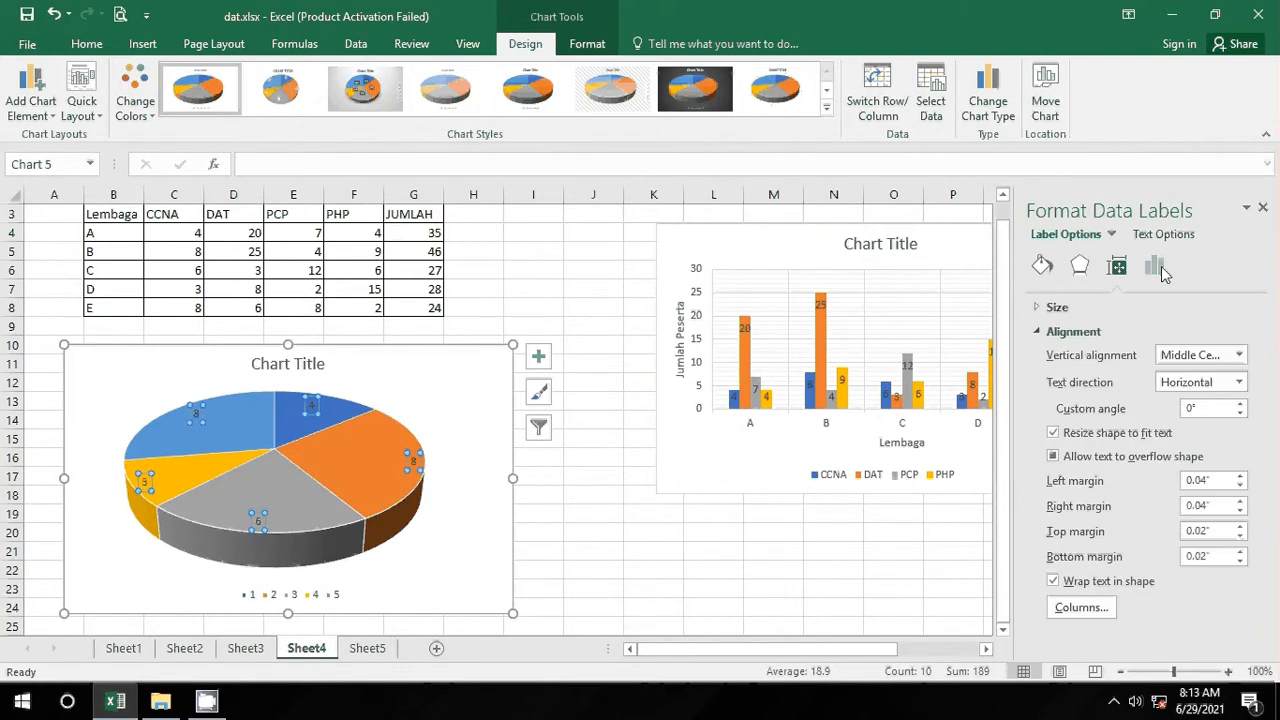
{"action": "left_click", "coordinate": [1160, 270]}
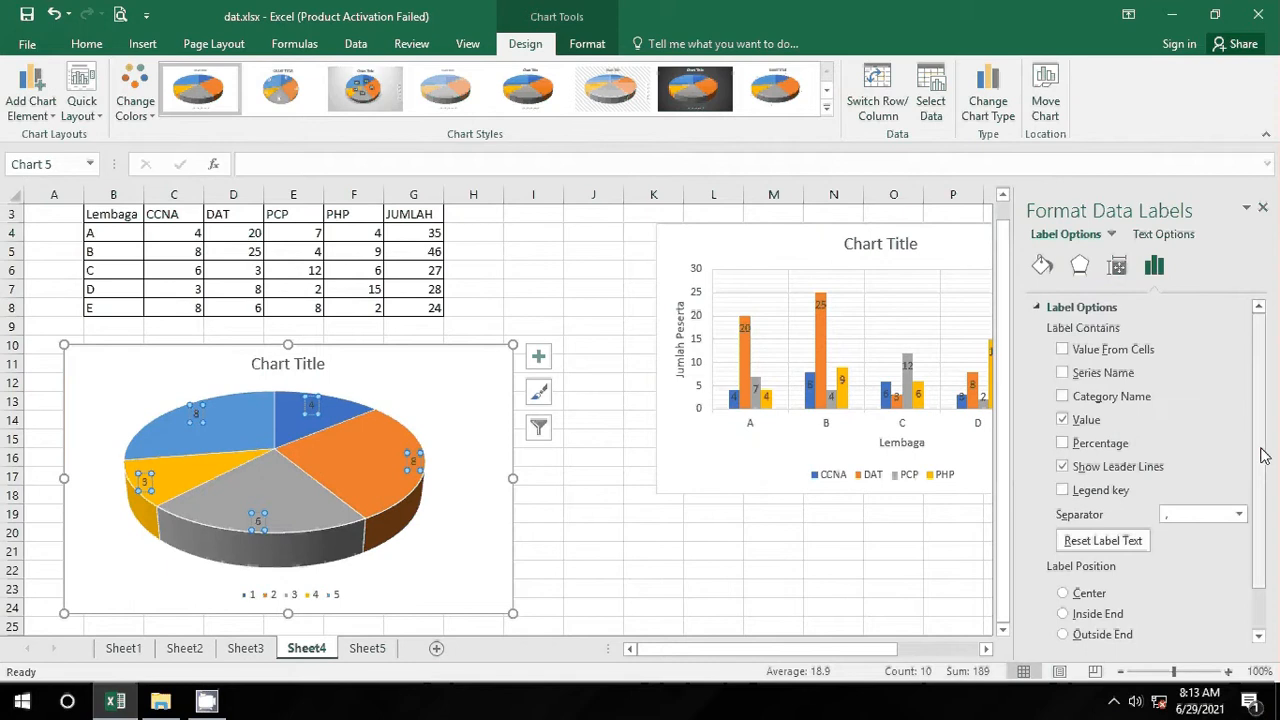
{"action": "scroll", "coordinate": [1262, 450], "scroll_direction": "down", "scroll_amount": 1}
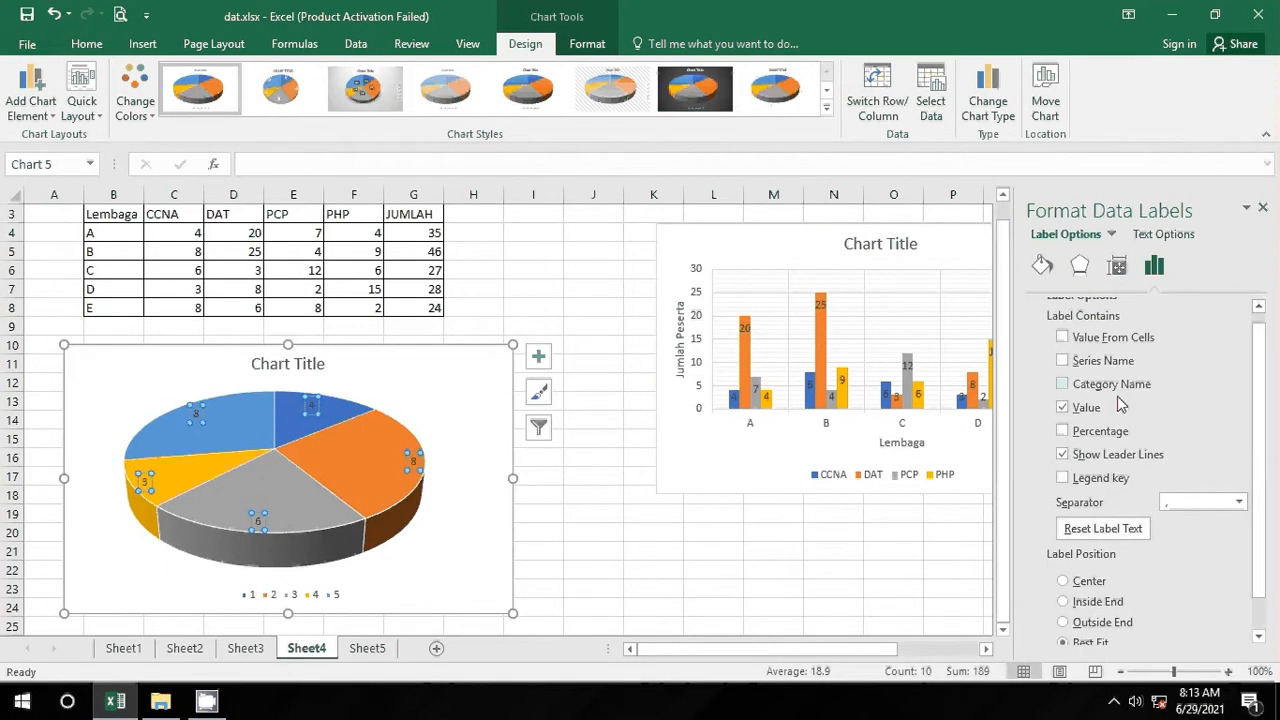
{"action": "left_click", "coordinate": [1108, 438]}
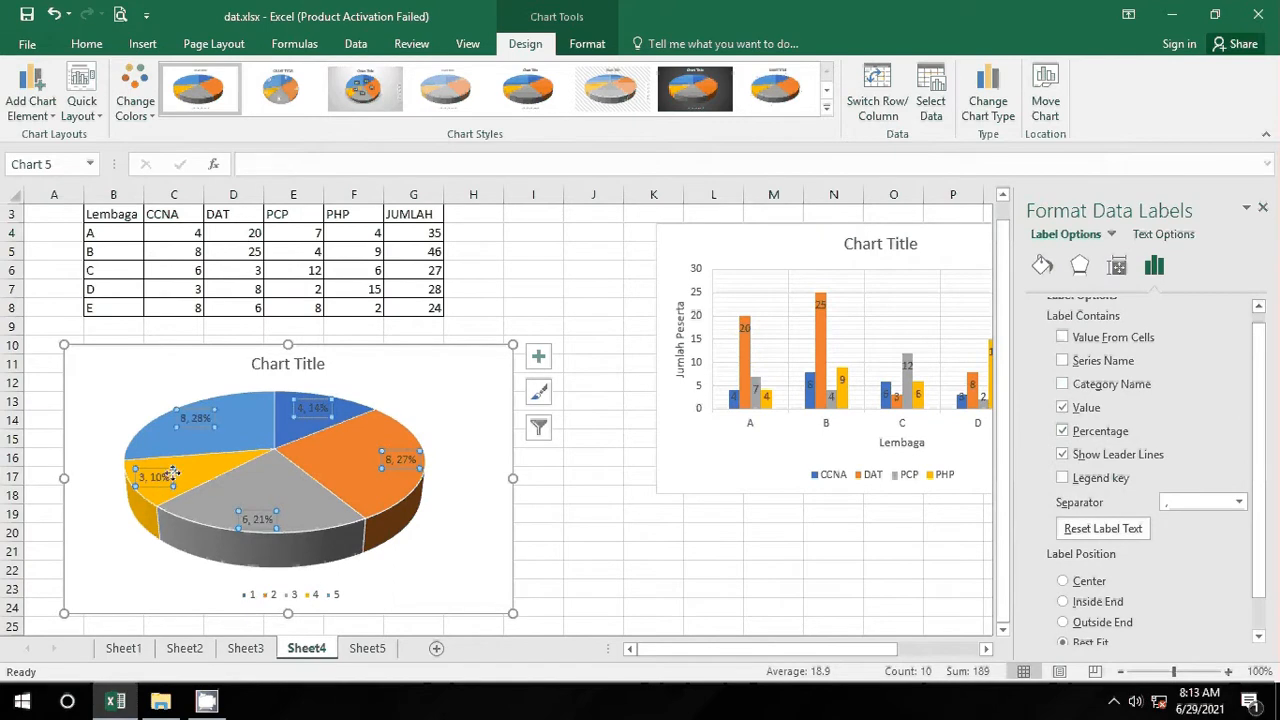
{"action": "mouse_move", "coordinate": [177, 481]}
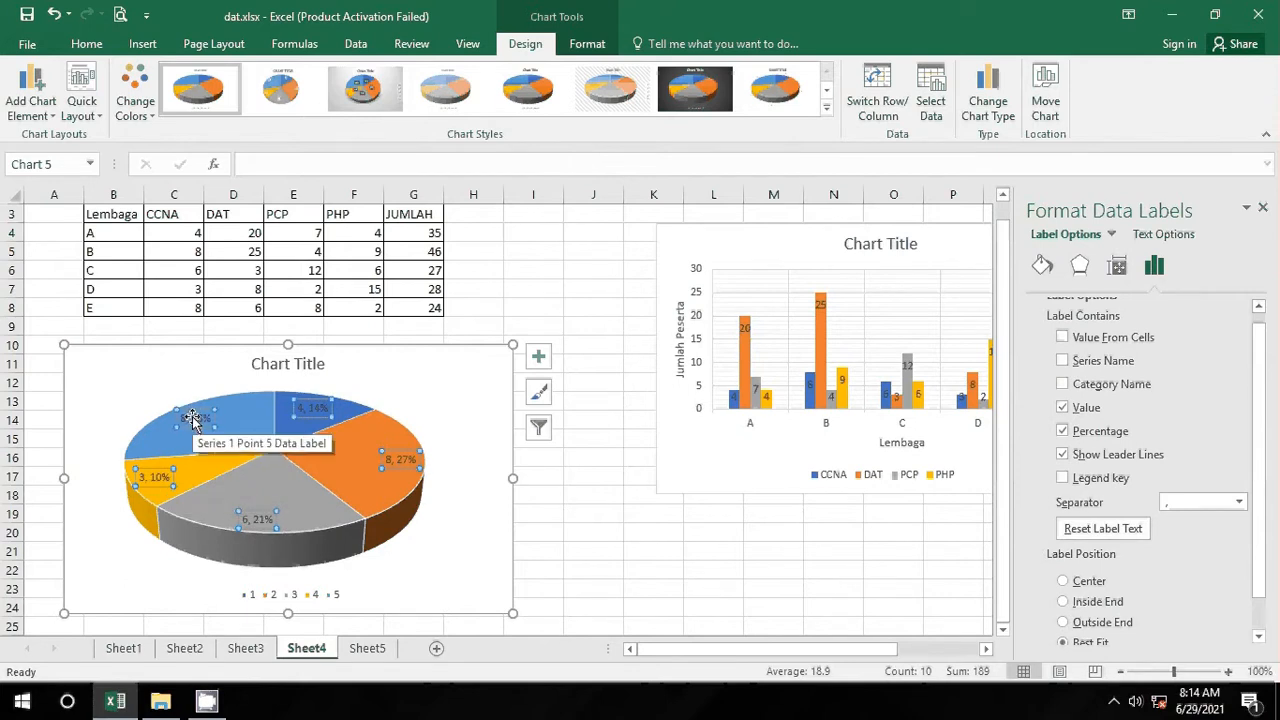
{"action": "left_click", "coordinate": [1083, 418]}
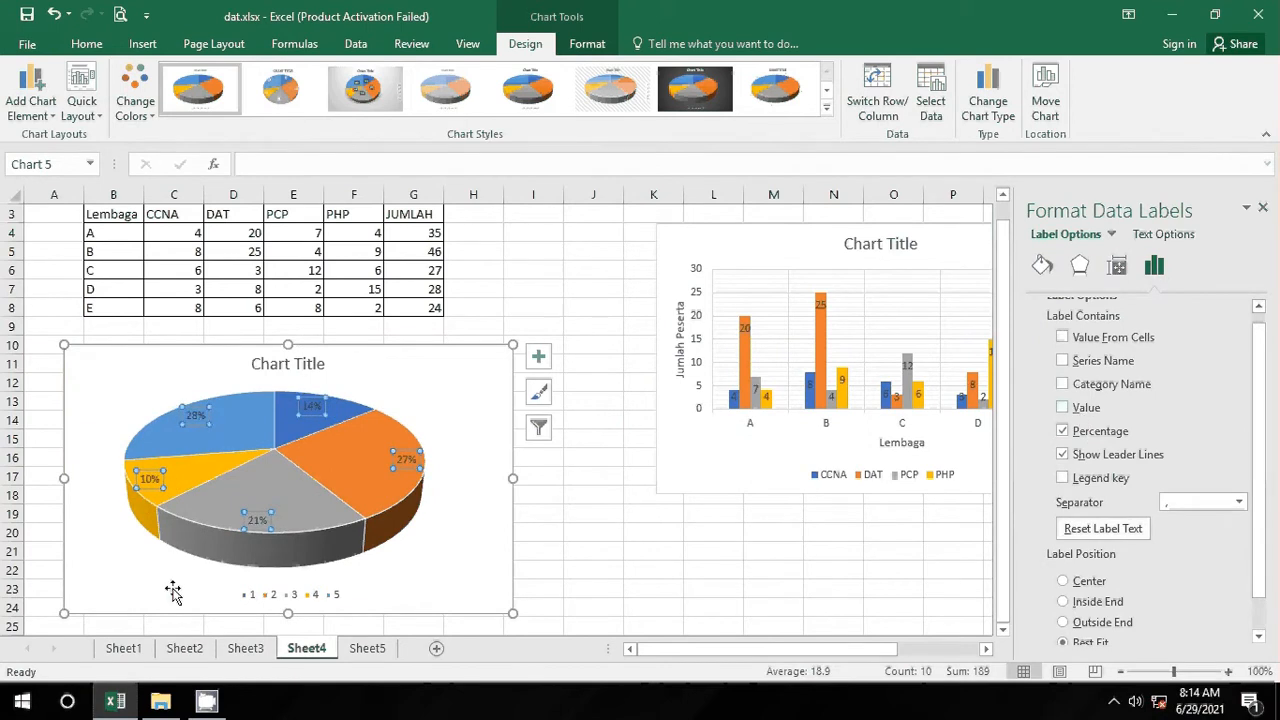
{"action": "left_click", "coordinate": [595, 534]}
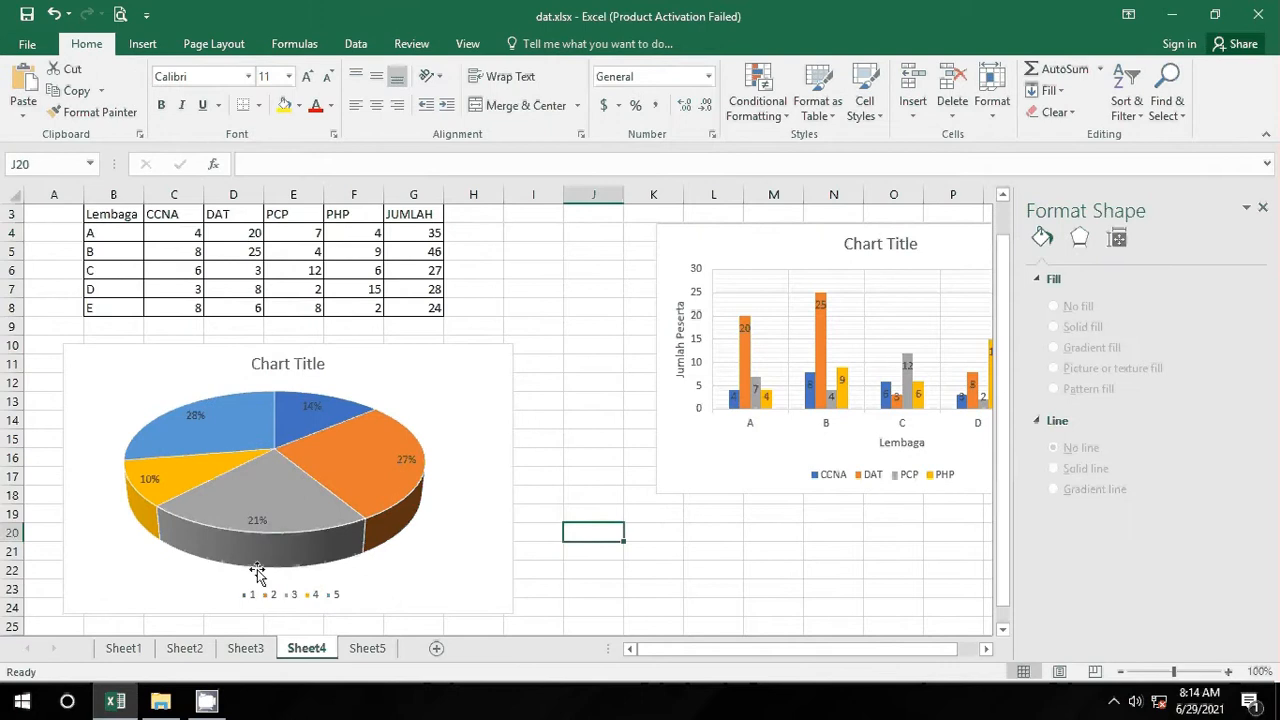
{"action": "left_click", "coordinate": [273, 508]}
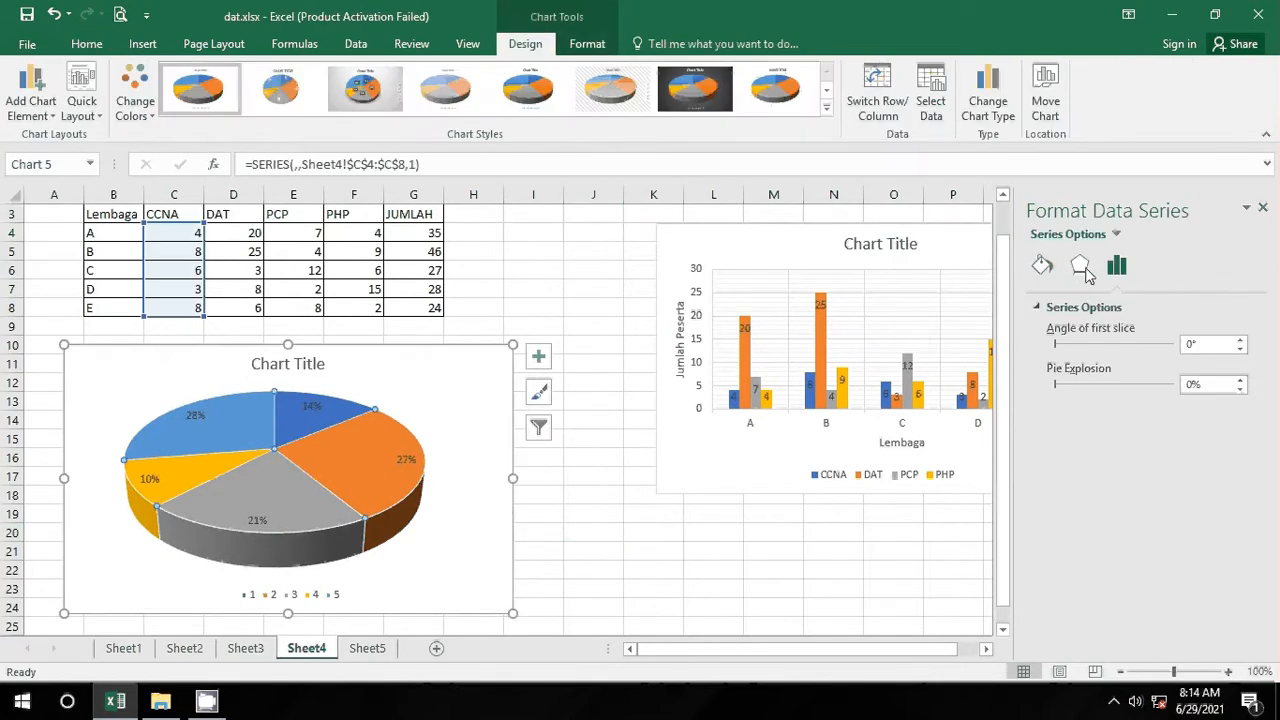
{"action": "left_click", "coordinate": [410, 388]}
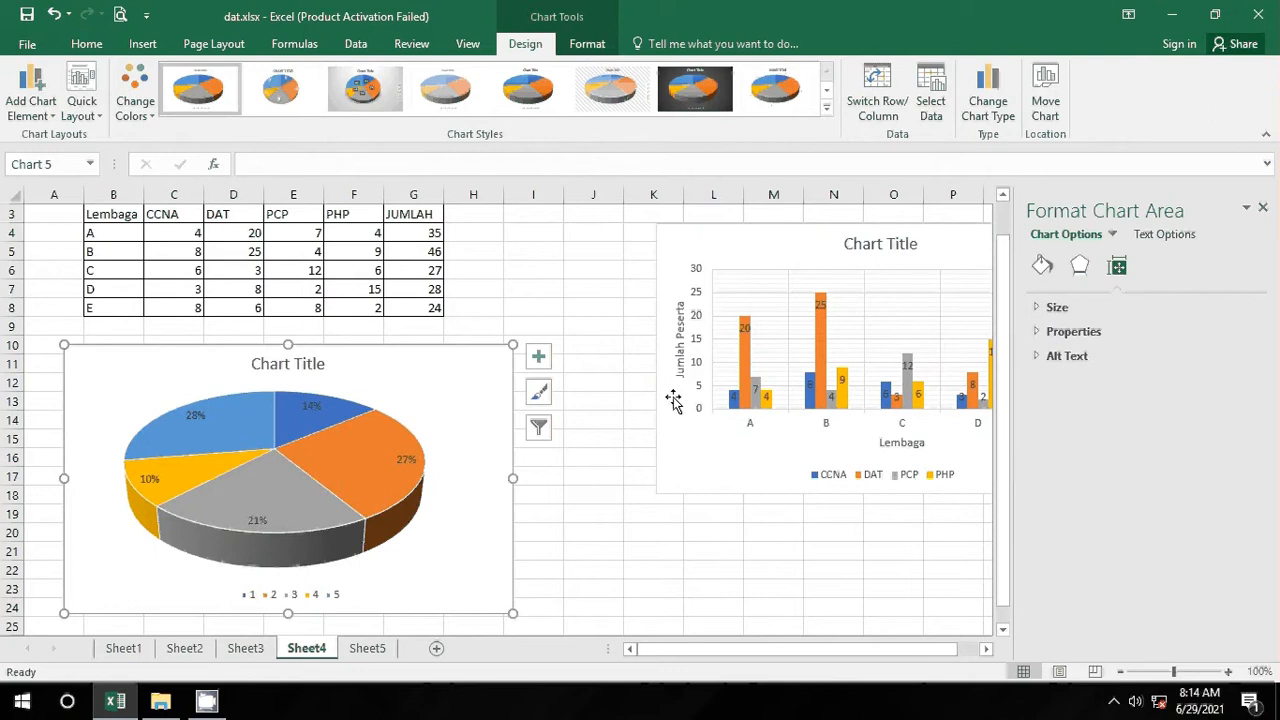
{"action": "left_click", "coordinate": [31, 105]}
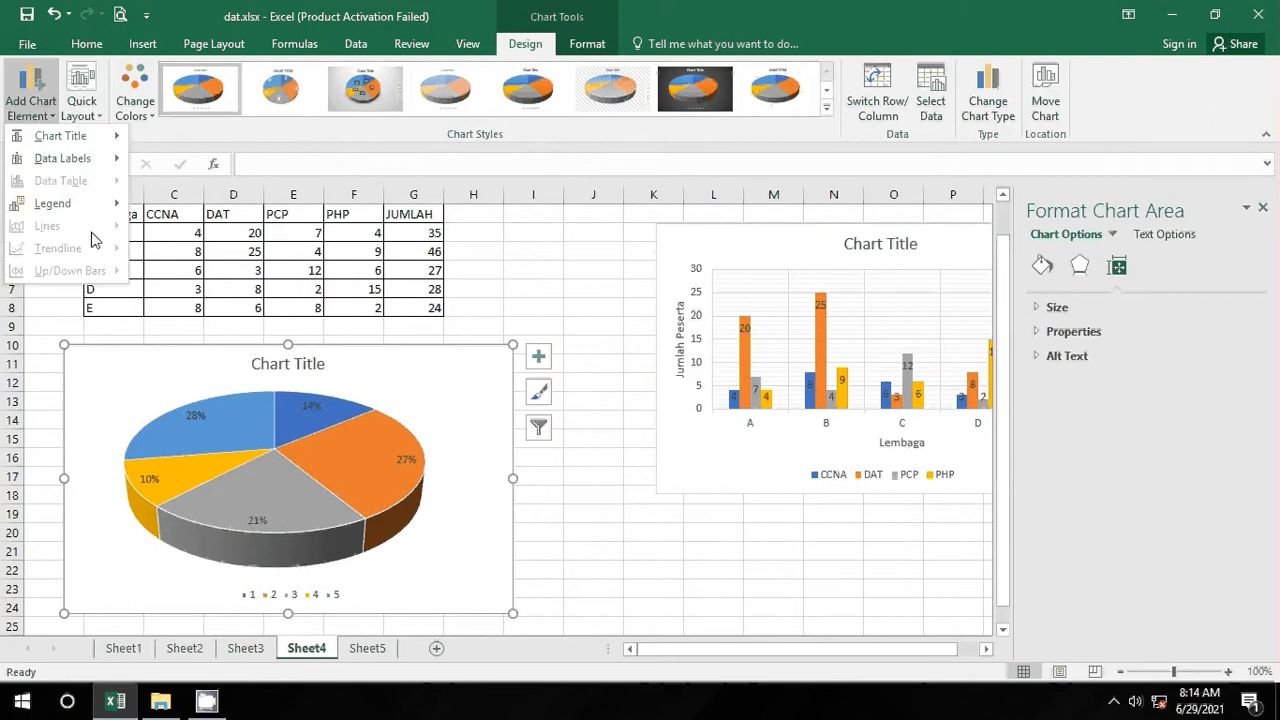
{"action": "mouse_move", "coordinate": [80, 158]}
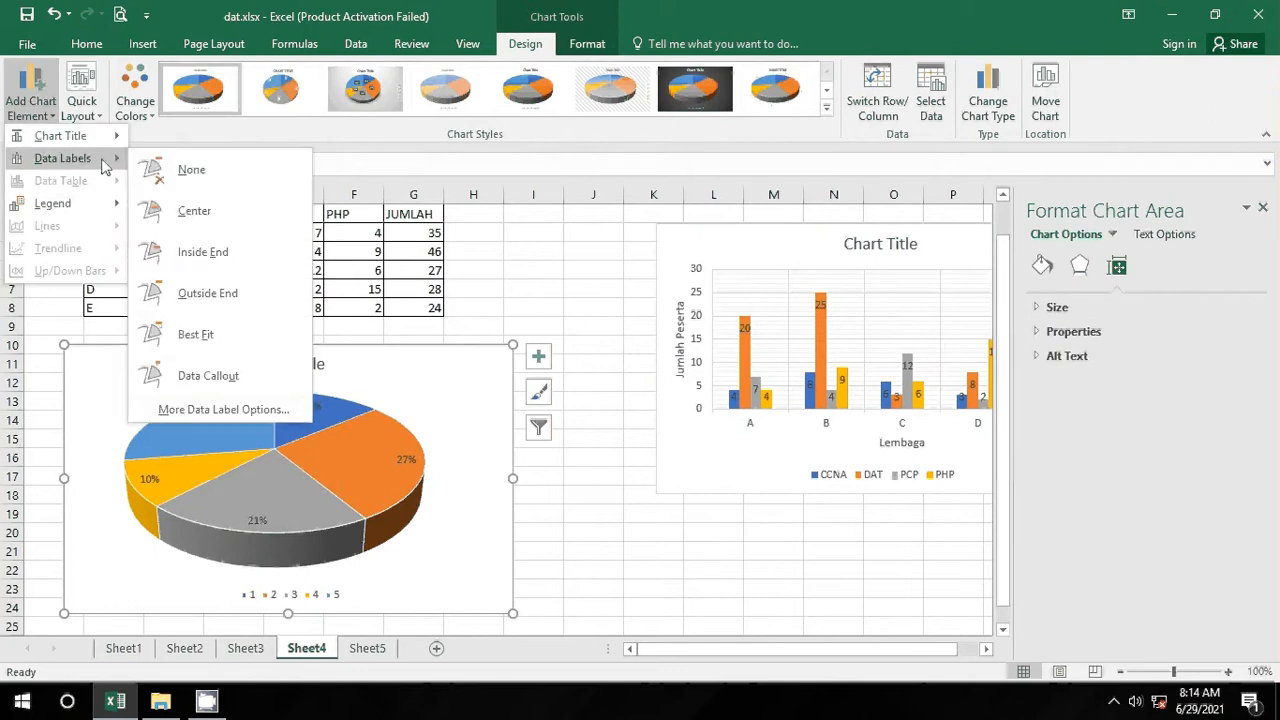
{"action": "left_click", "coordinate": [224, 409]}
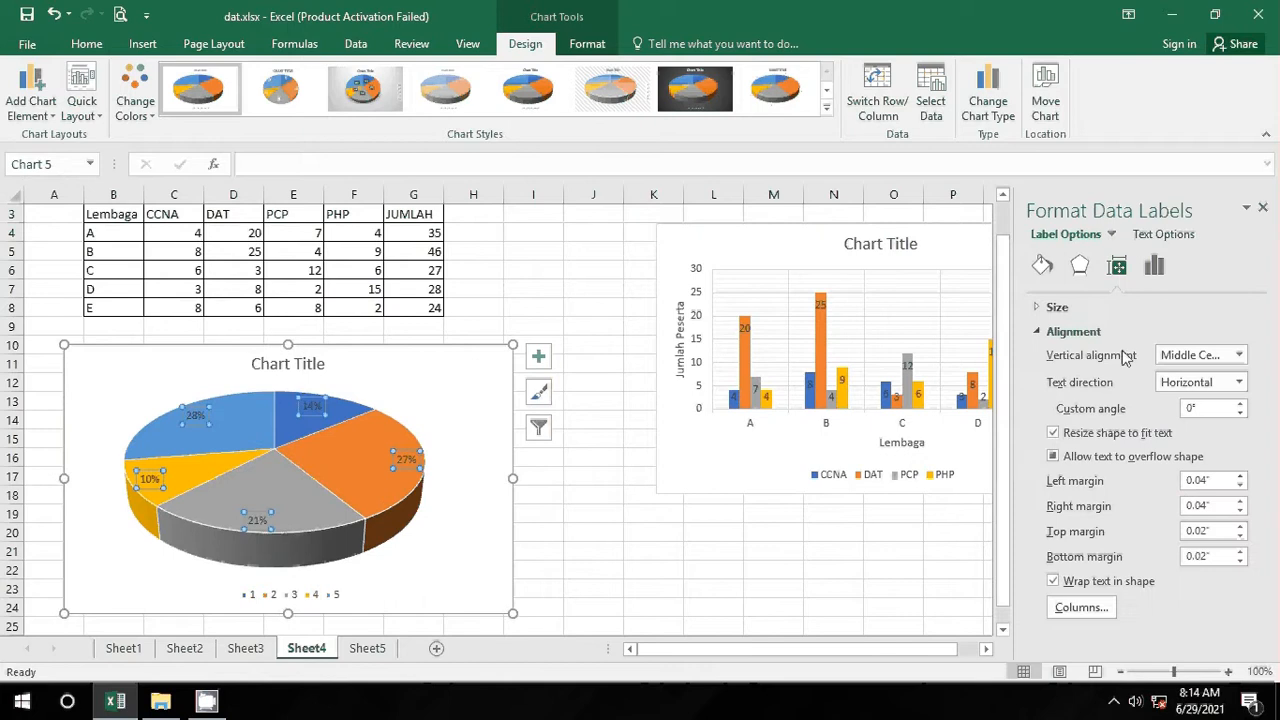
{"action": "left_click", "coordinate": [1154, 265]}
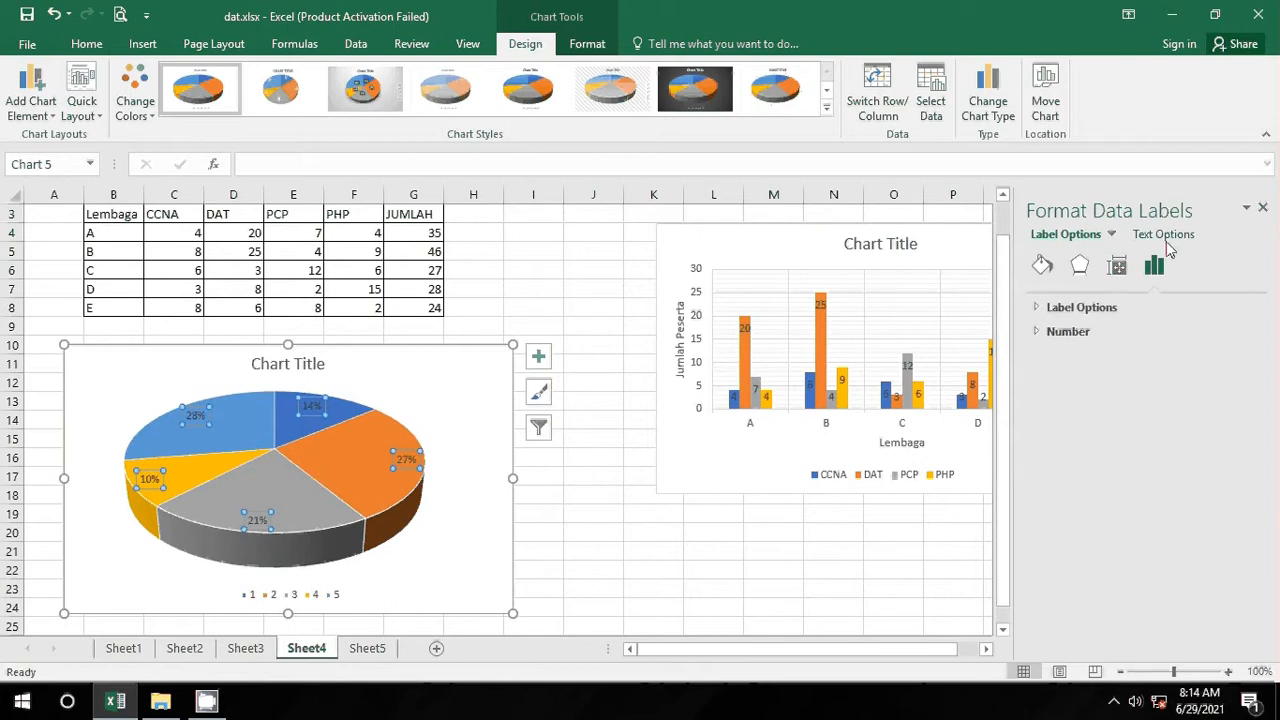
{"action": "left_click", "coordinate": [1040, 310]}
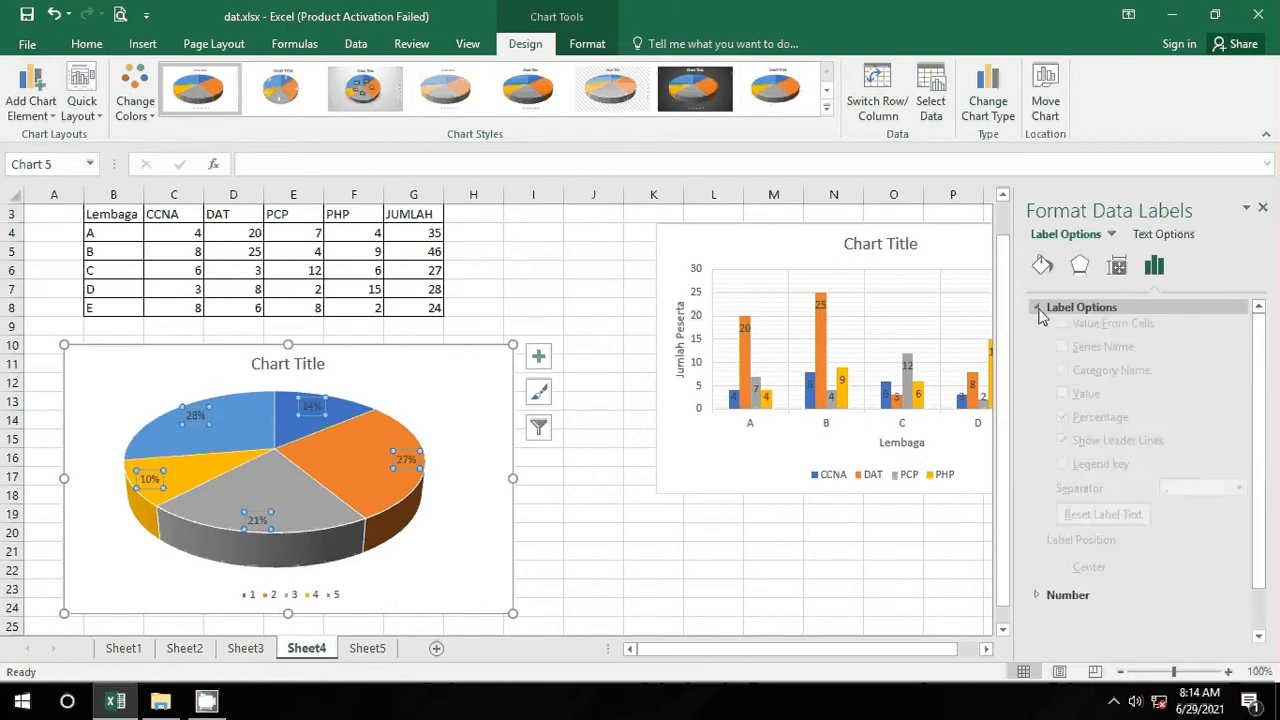
{"action": "left_click", "coordinate": [1064, 396]}
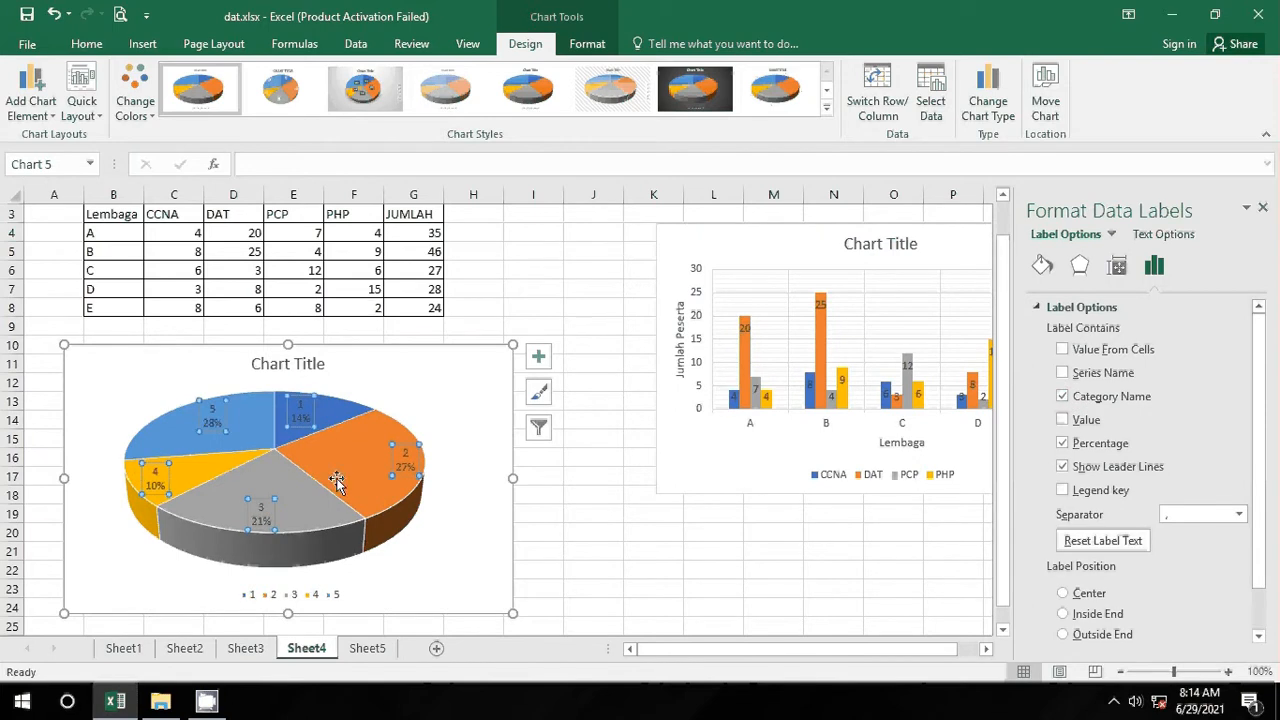
{"action": "mouse_move", "coordinate": [328, 420]}
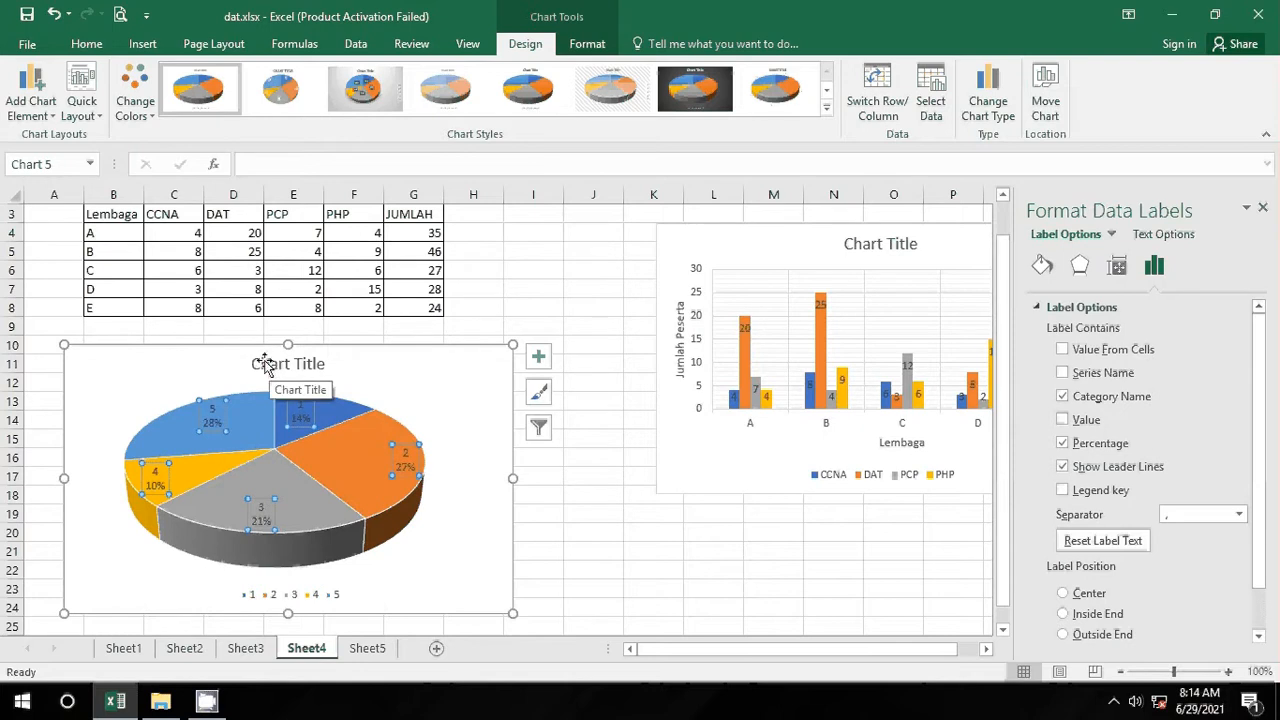
{"action": "left_click", "coordinate": [341, 451]}
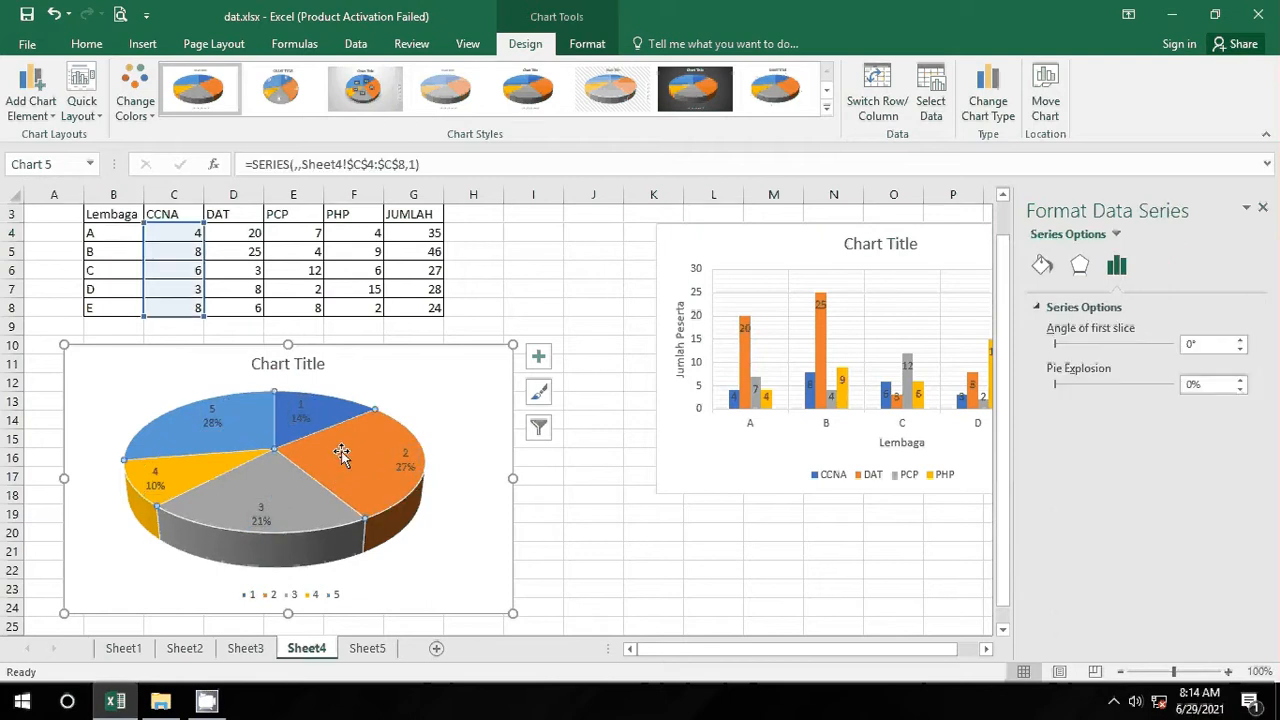
{"action": "left_click", "coordinate": [280, 513]}
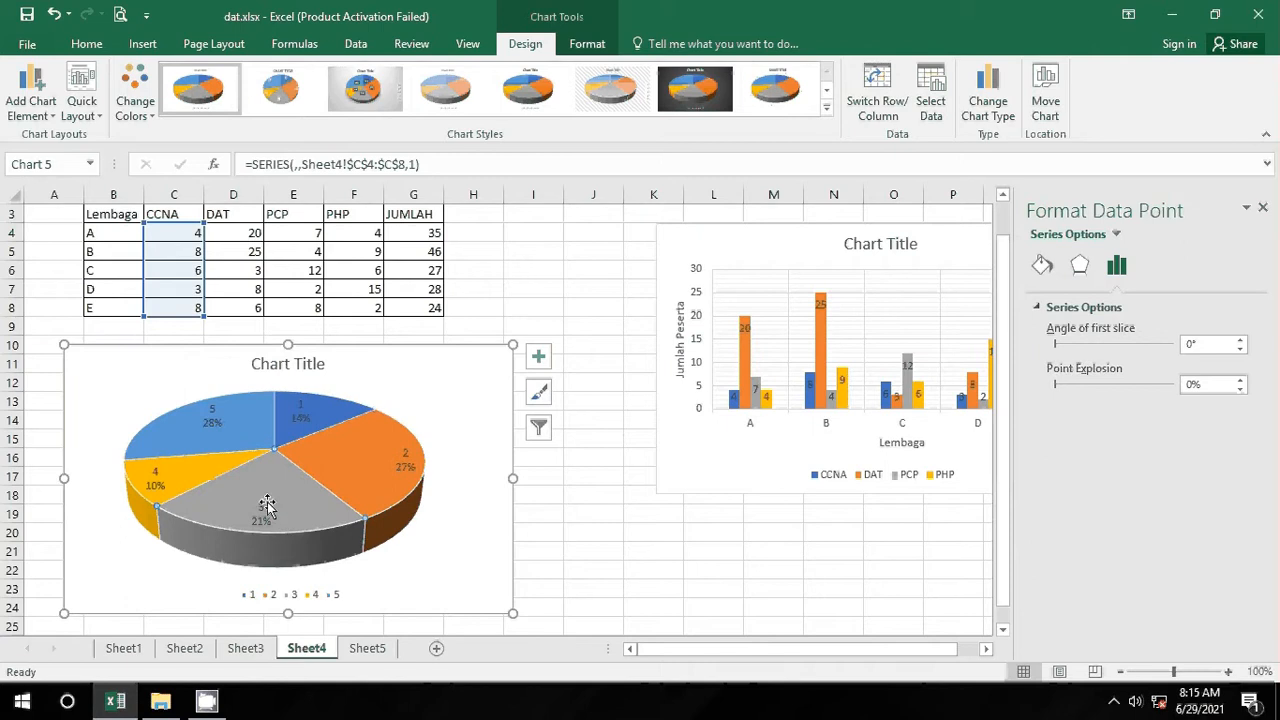
{"action": "left_click", "coordinate": [172, 468]}
{"action": "left_click", "coordinate": [220, 413]}
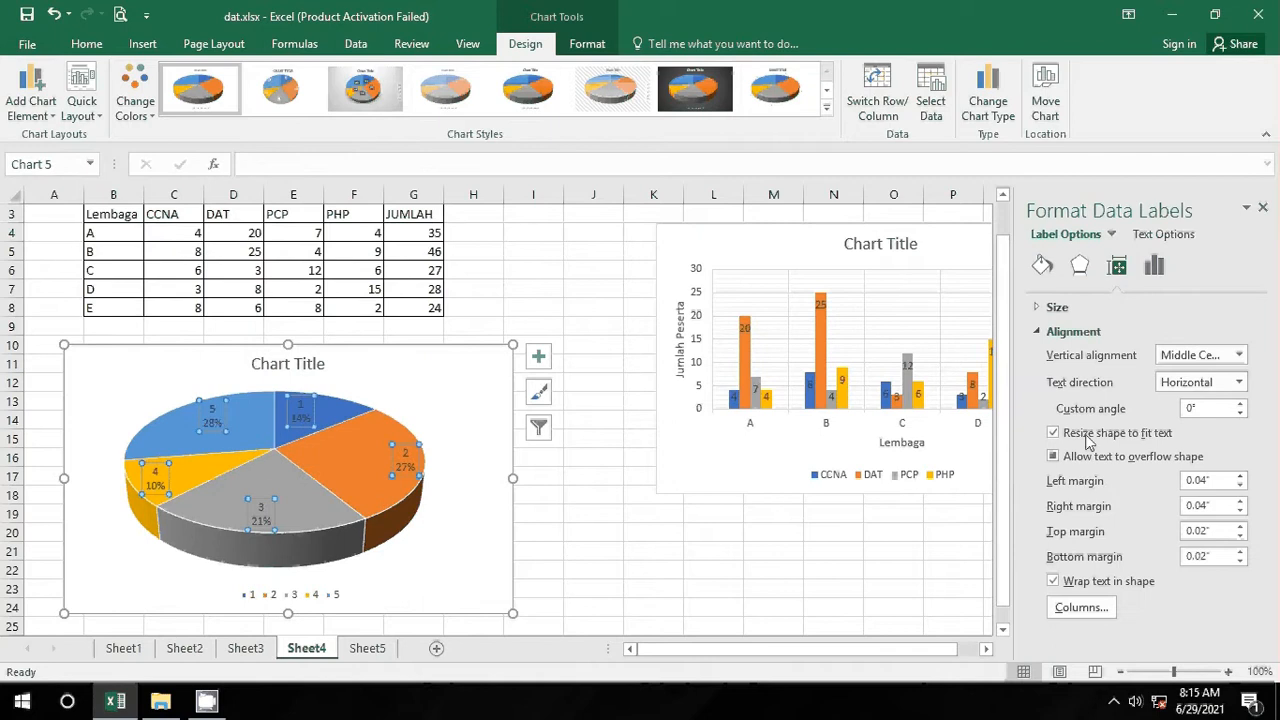
{"action": "left_click", "coordinate": [1154, 266]}
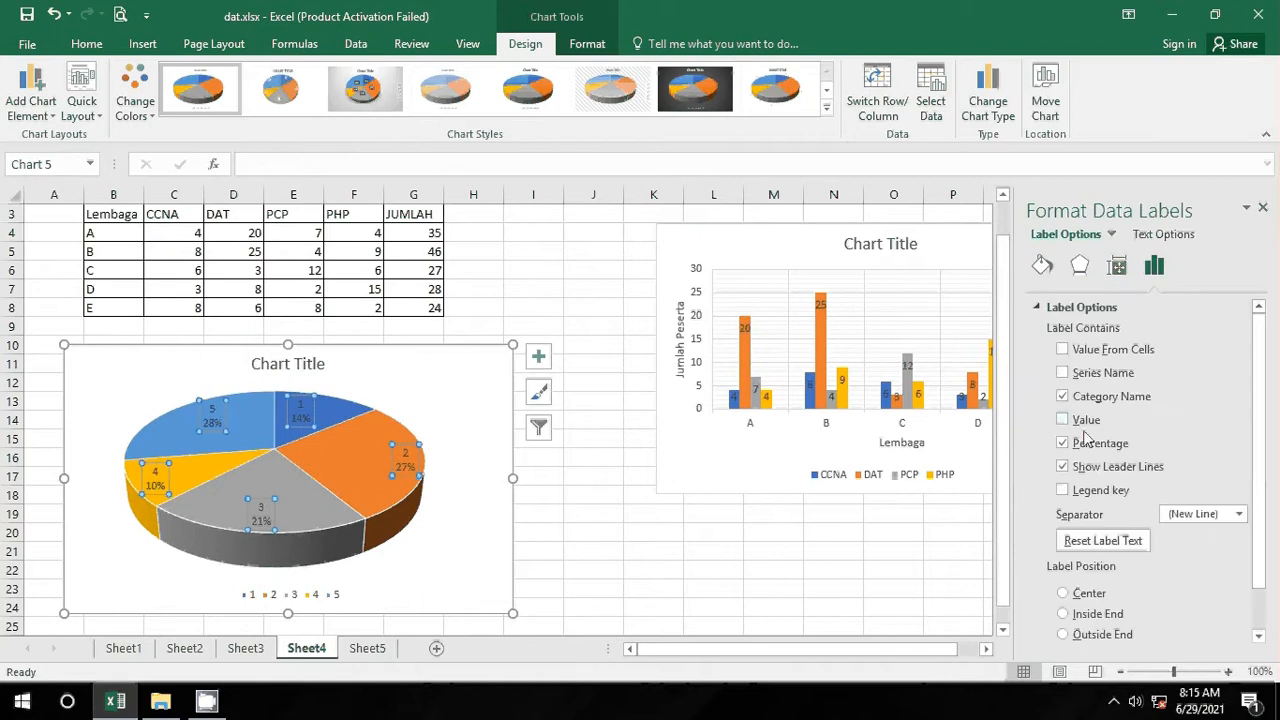
{"action": "left_click", "coordinate": [1082, 428]}
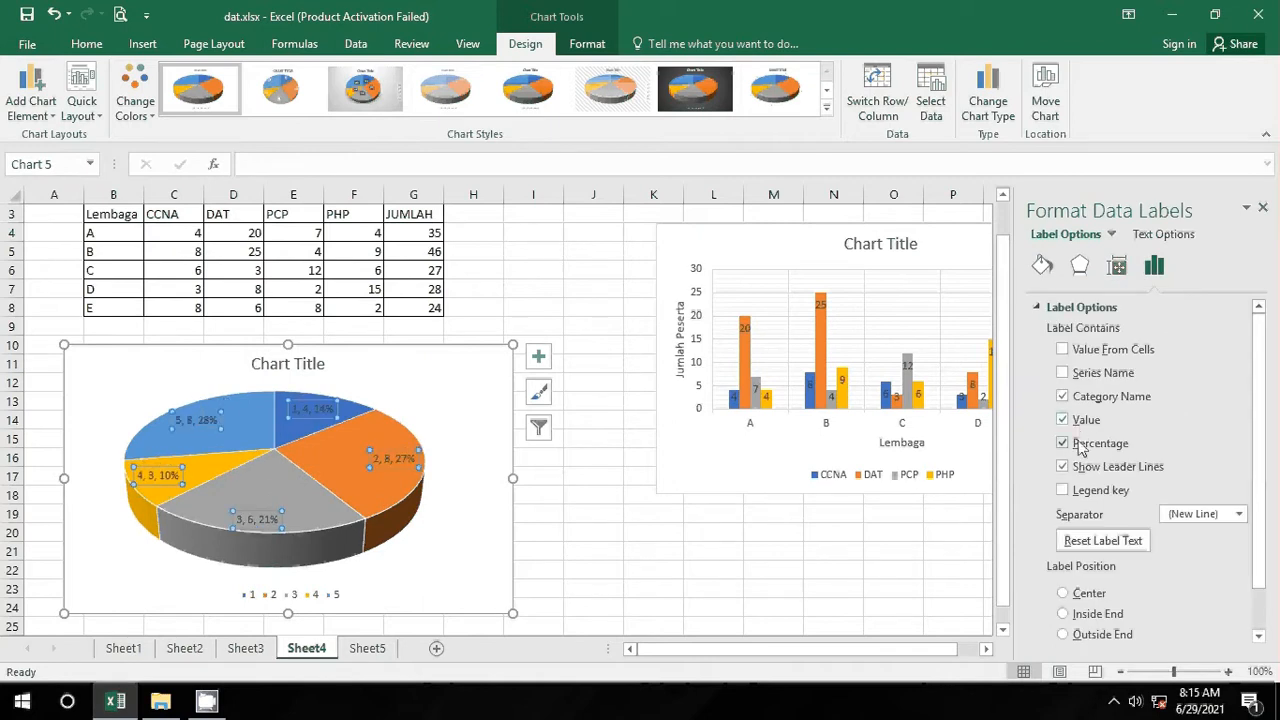
{"action": "left_click", "coordinate": [1087, 404]}
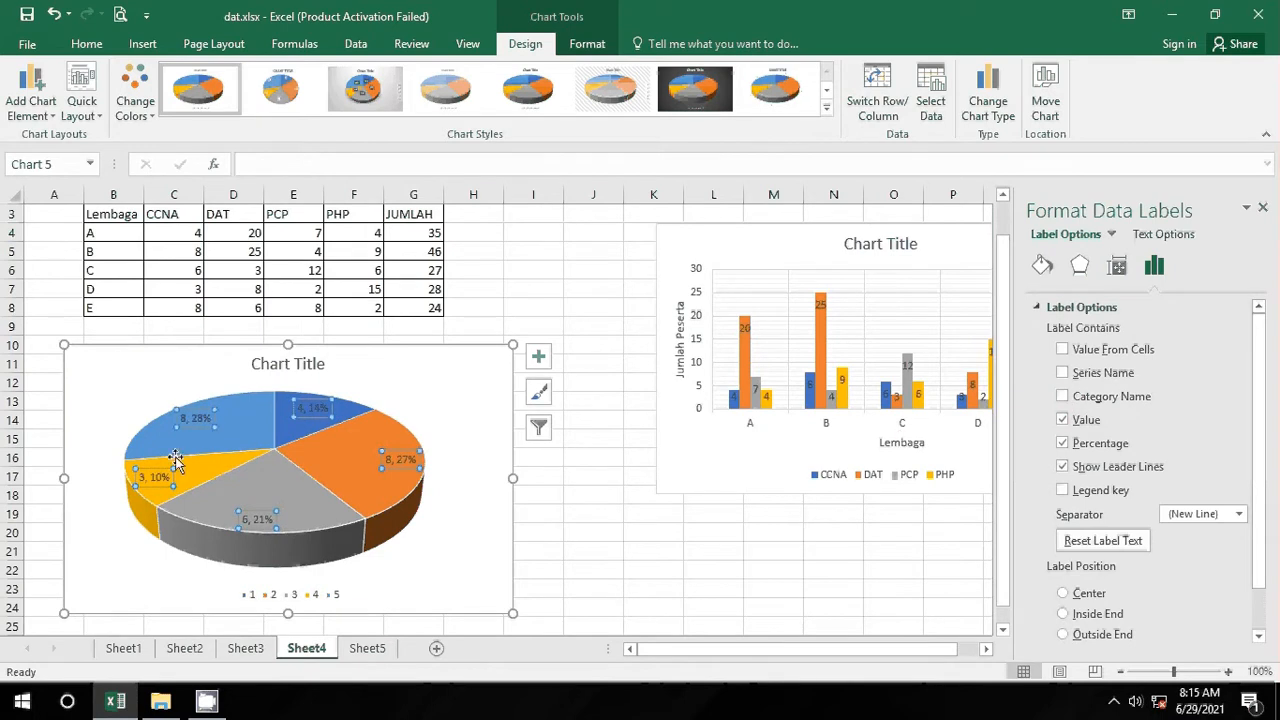
{"action": "left_click", "coordinate": [199, 313]}
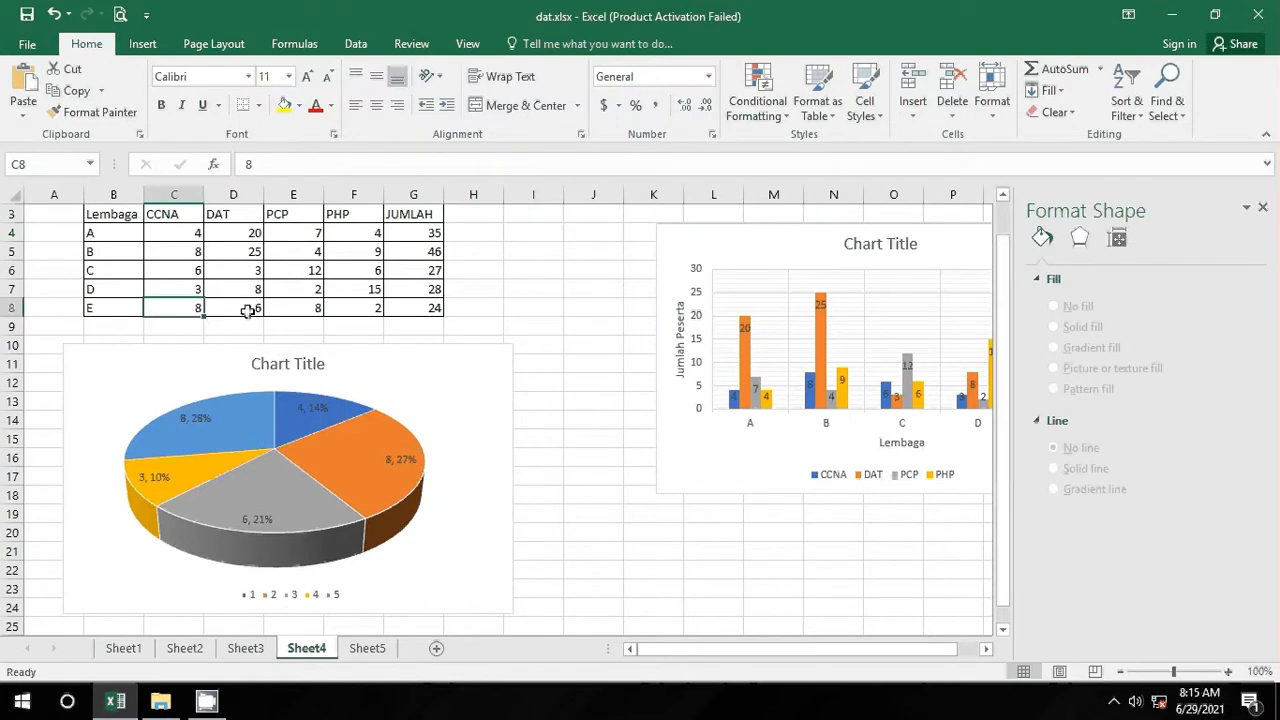
Step: Enter 50 as the CCNA value in C8 and 65 for institution D in C7
{"action": "type", "text": "50"}
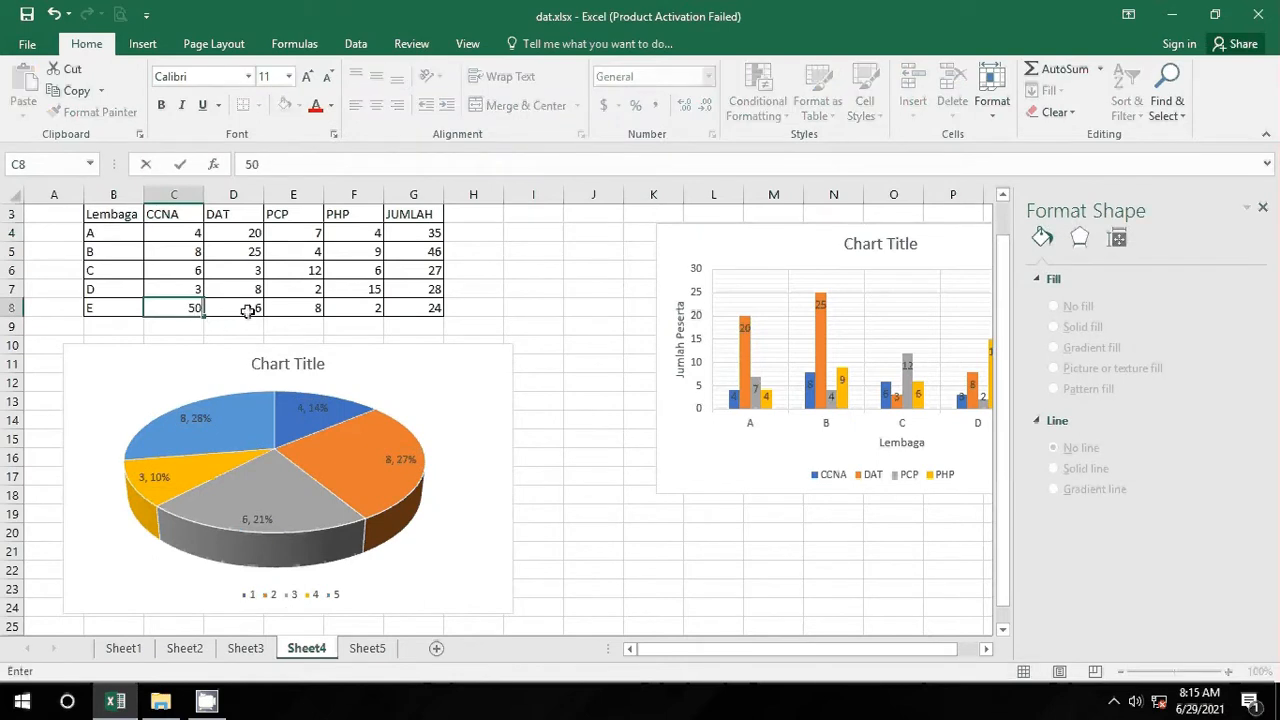
{"action": "key", "text": "Return"}
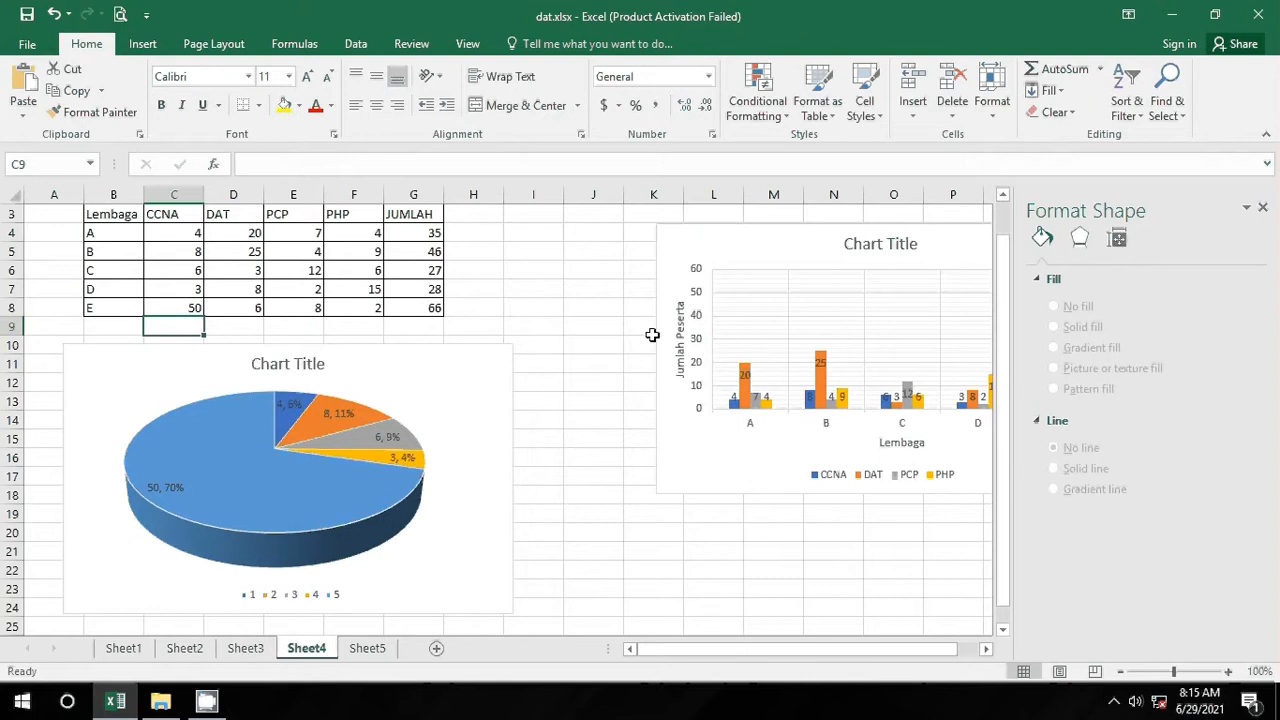
{"action": "mouse_move", "coordinate": [222, 492]}
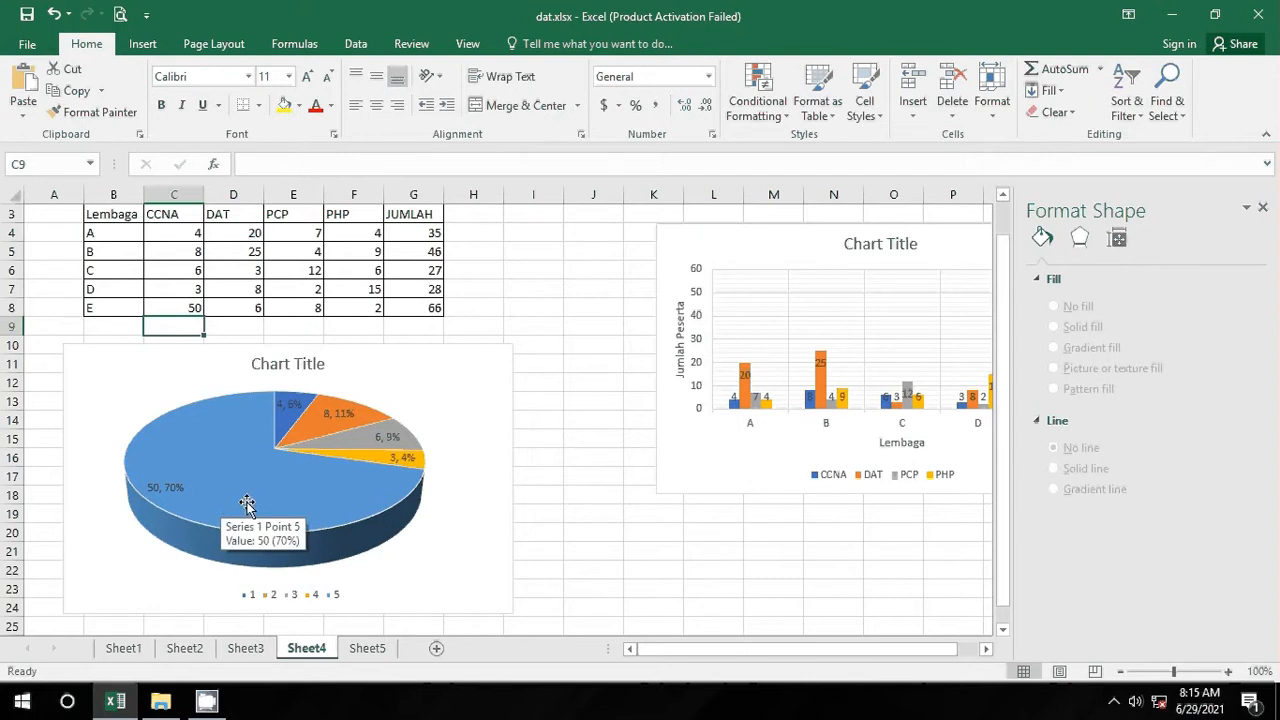
{"action": "left_click", "coordinate": [200, 284]}
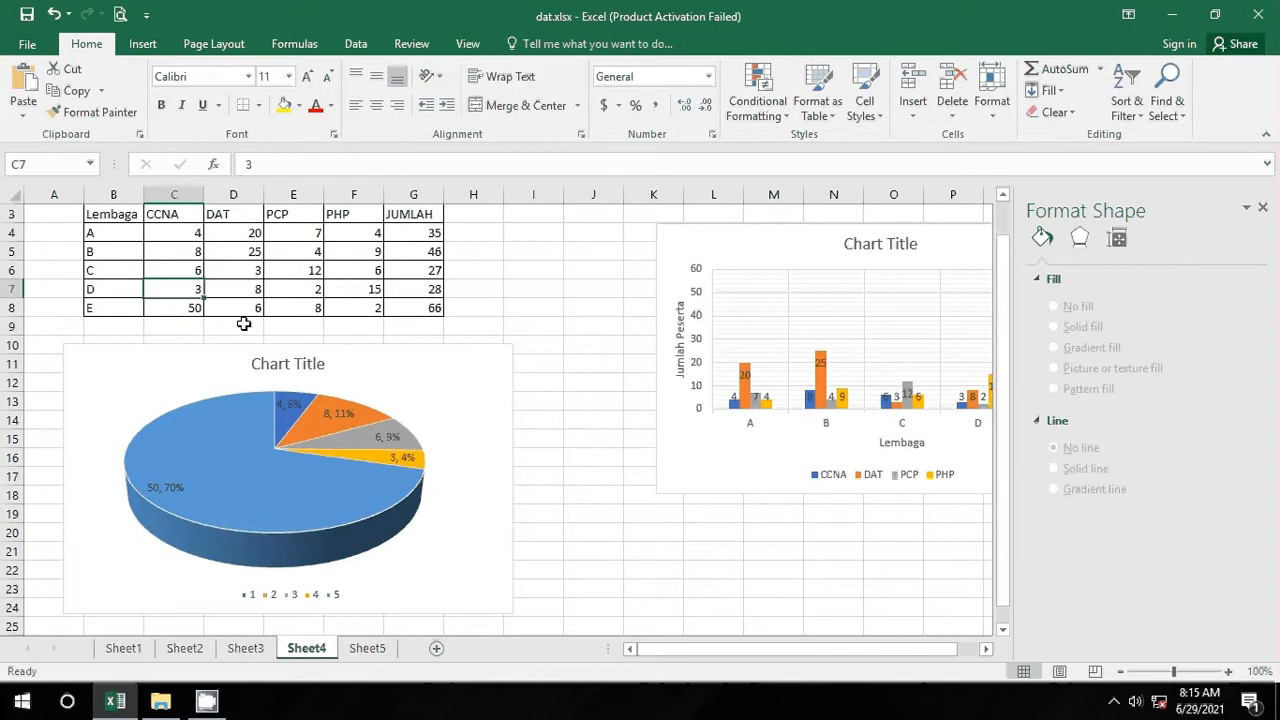
{"action": "type", "text": "65"}
{"action": "key", "text": "Return"}
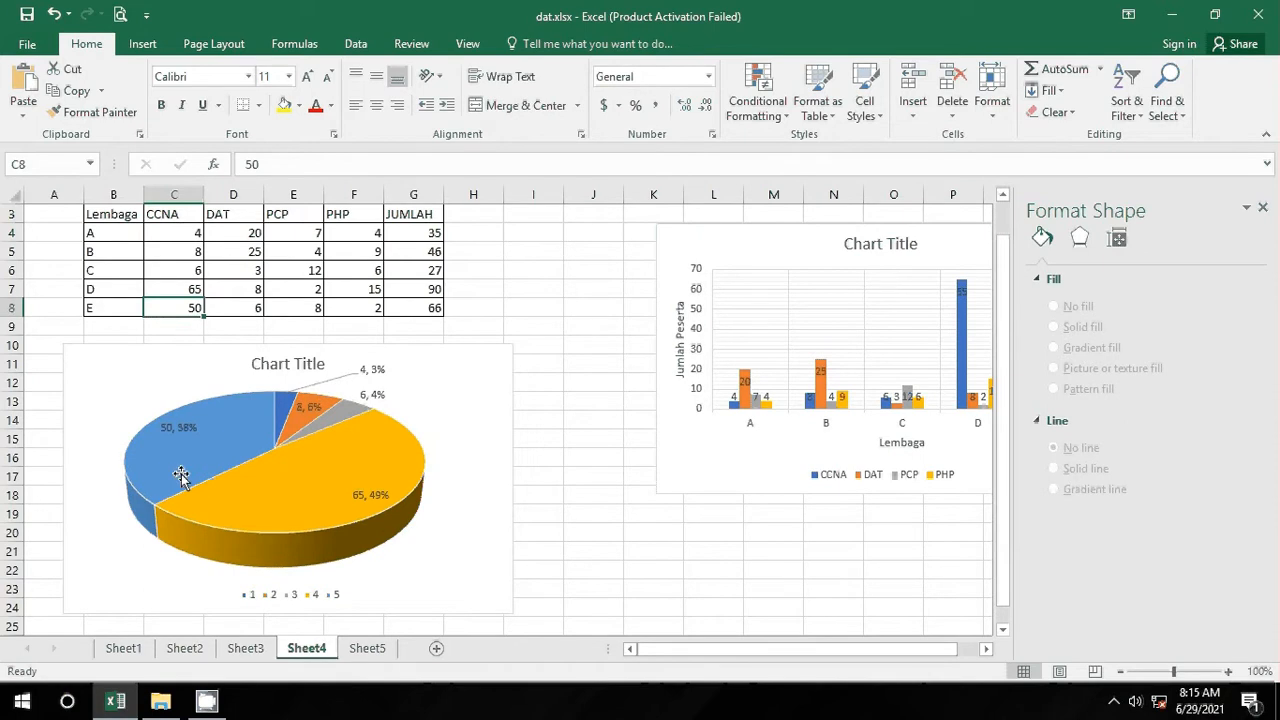
Step: Uncheck Value in the pie's data label options so only percentages remain
{"action": "mouse_move", "coordinate": [185, 474]}
{"action": "left_click", "coordinate": [166, 403]}
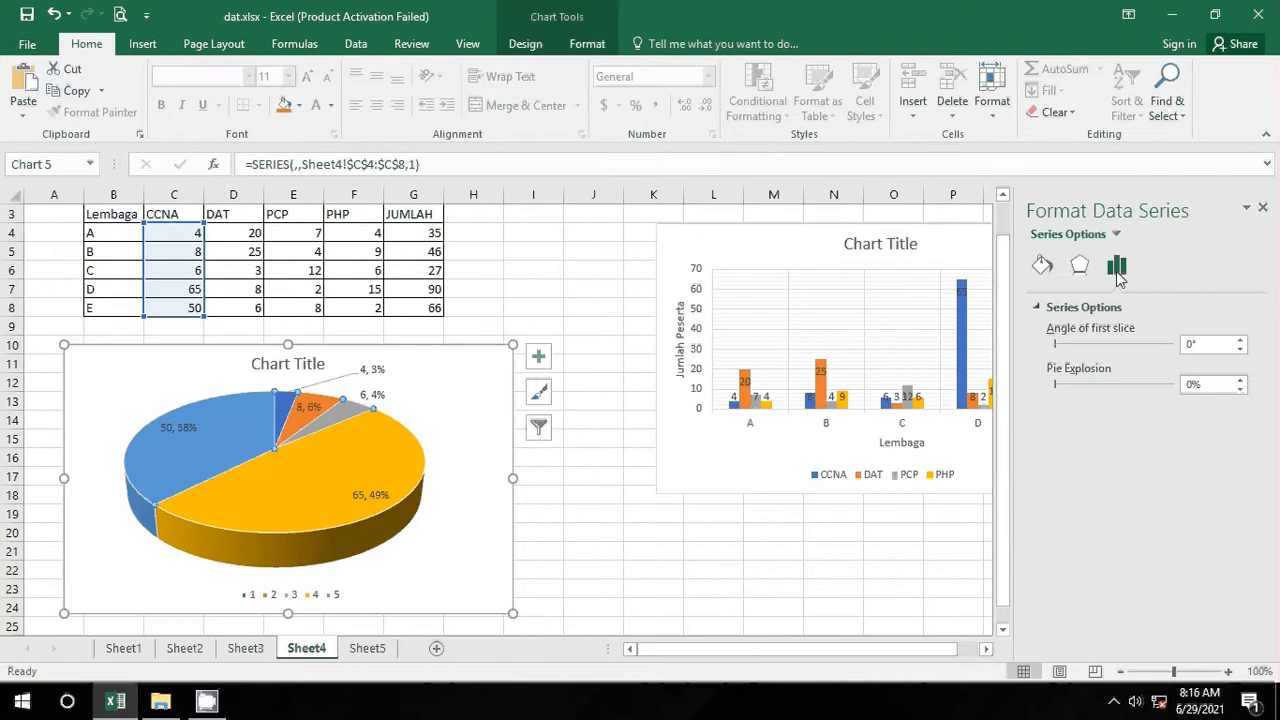
{"action": "left_click", "coordinate": [1040, 310]}
{"action": "left_click", "coordinate": [1040, 310]}
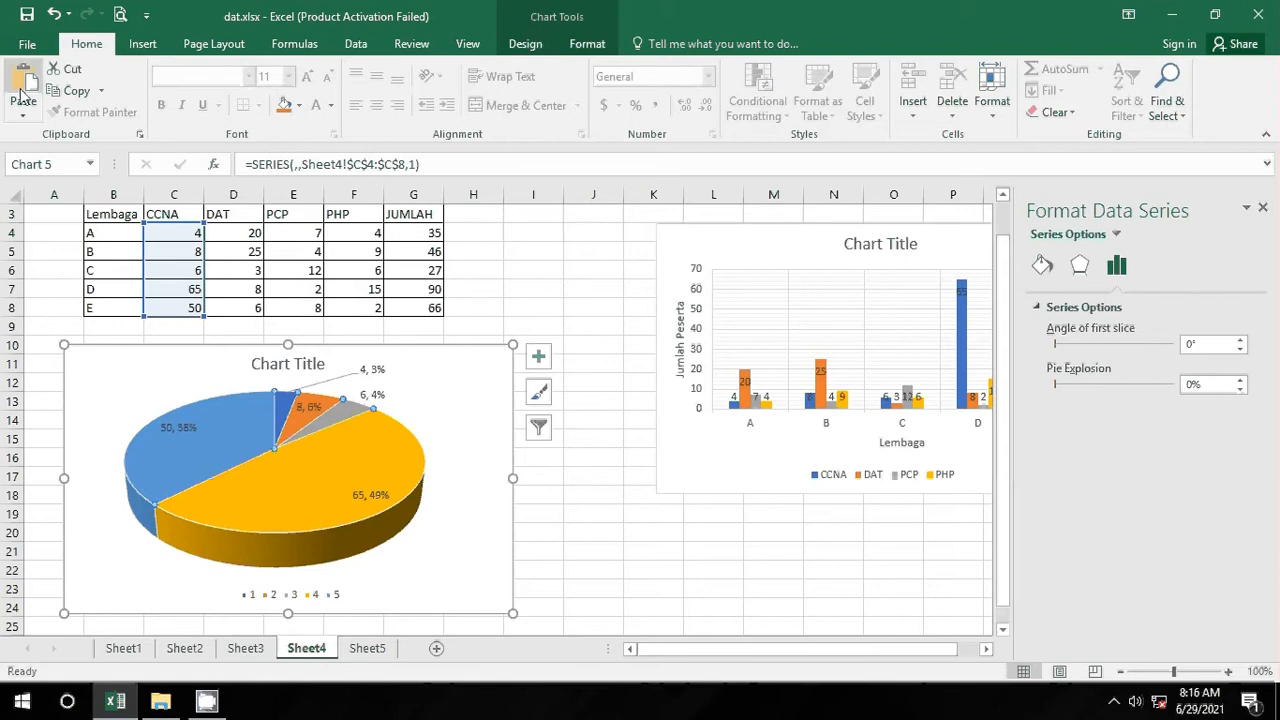
{"action": "left_click", "coordinate": [525, 44]}
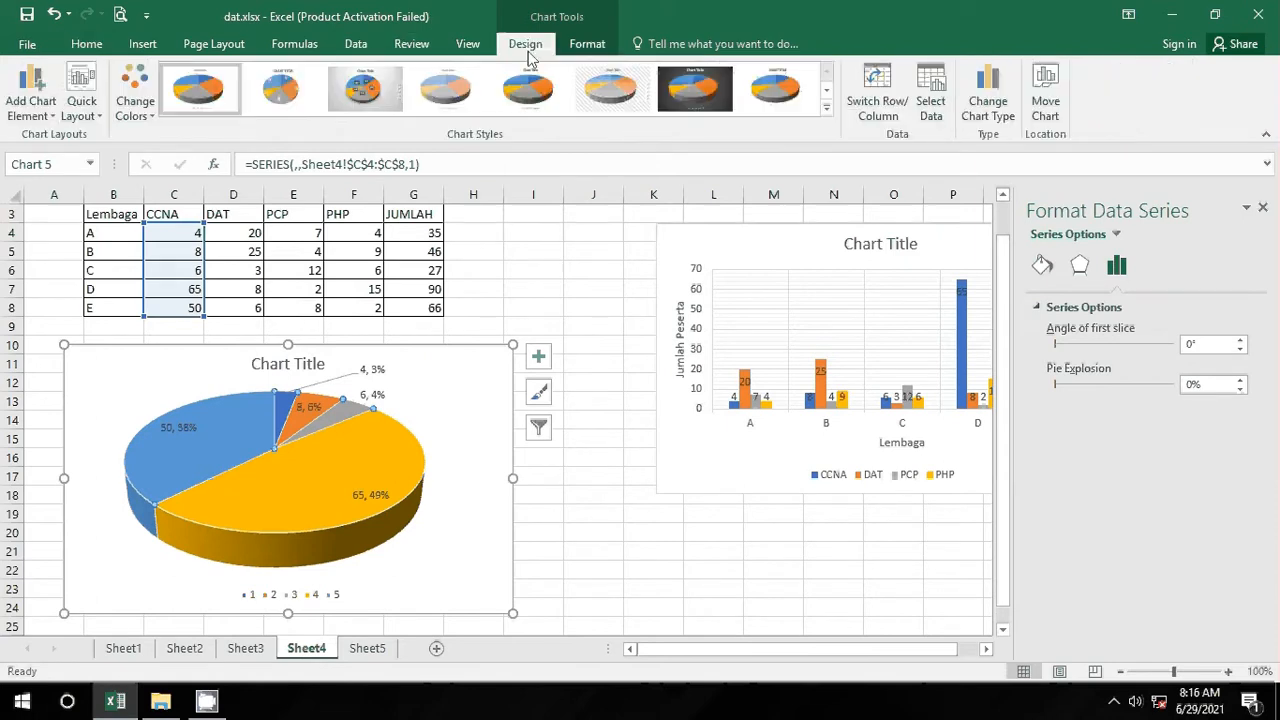
{"action": "left_click", "coordinate": [30, 110]}
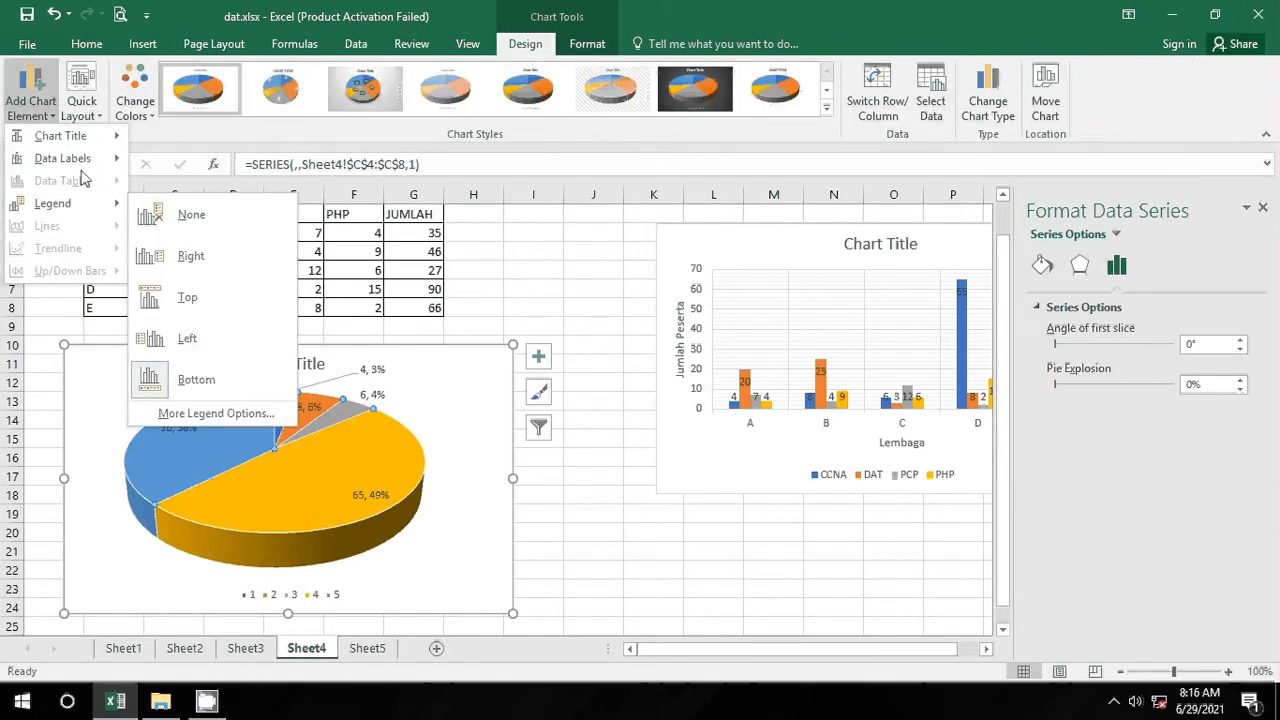
{"action": "mouse_move", "coordinate": [62, 158]}
{"action": "left_click", "coordinate": [225, 409]}
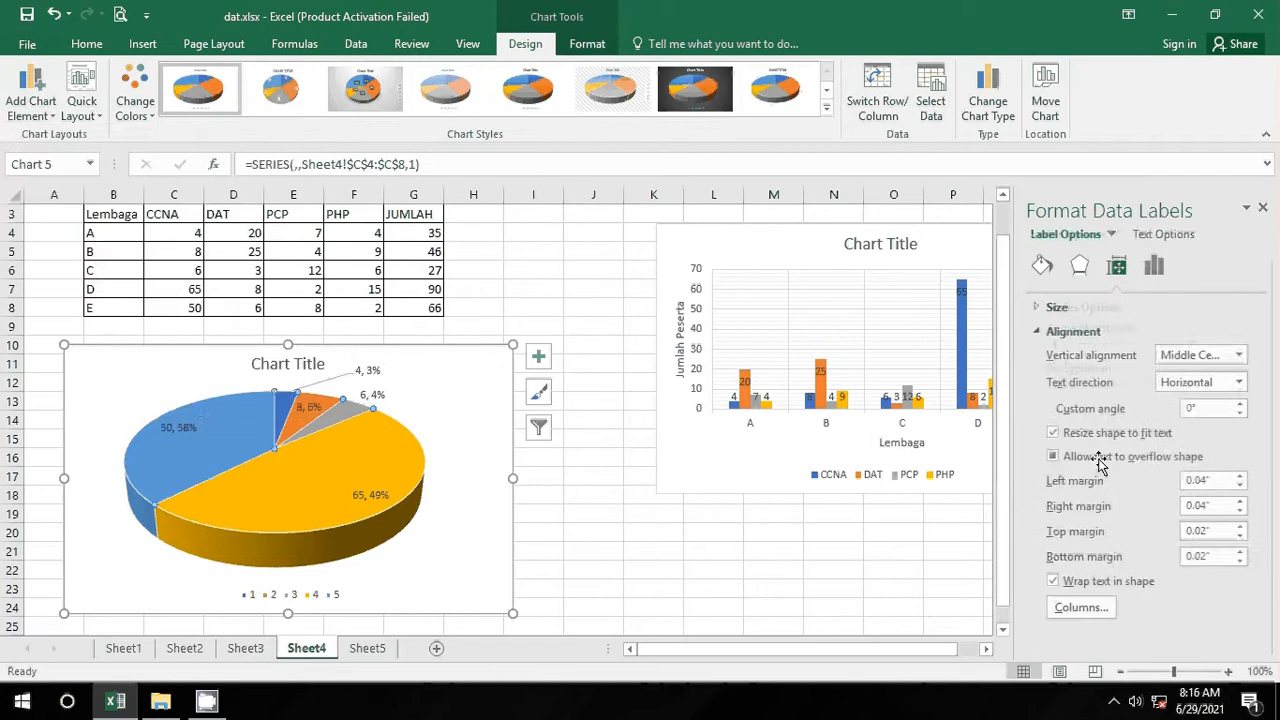
{"action": "left_click", "coordinate": [1154, 265]}
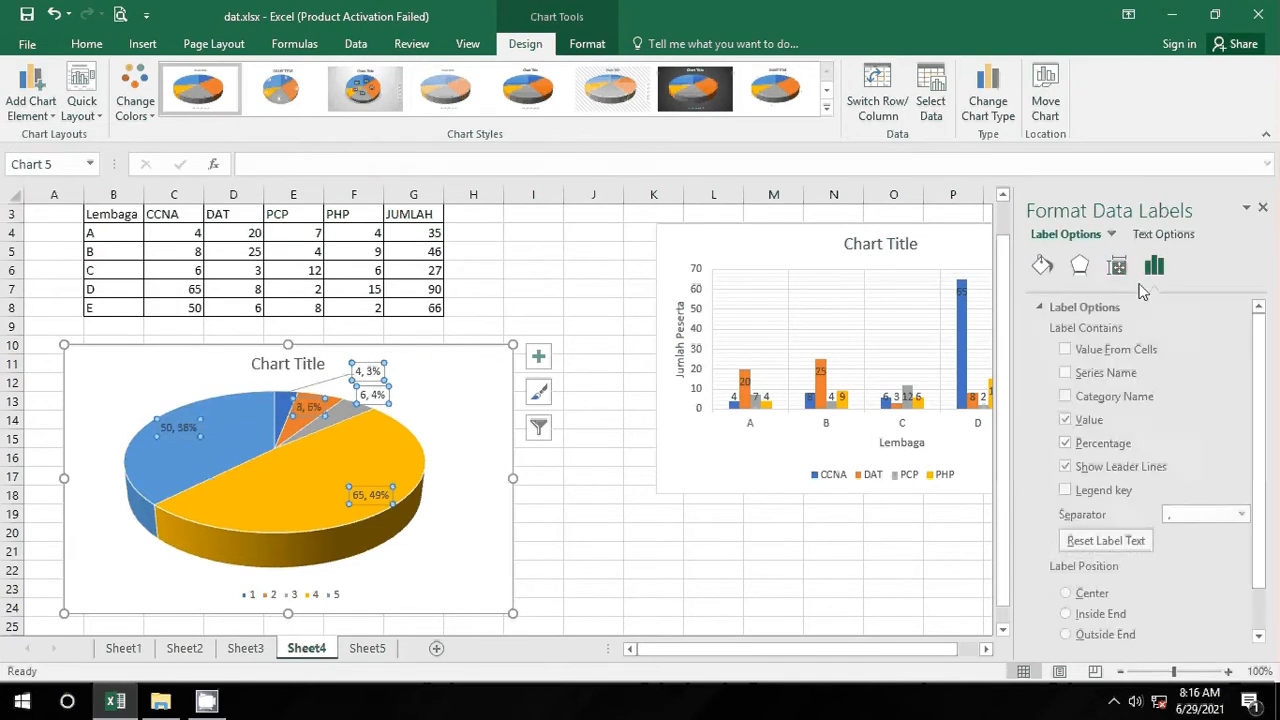
{"action": "left_click", "coordinate": [1075, 421]}
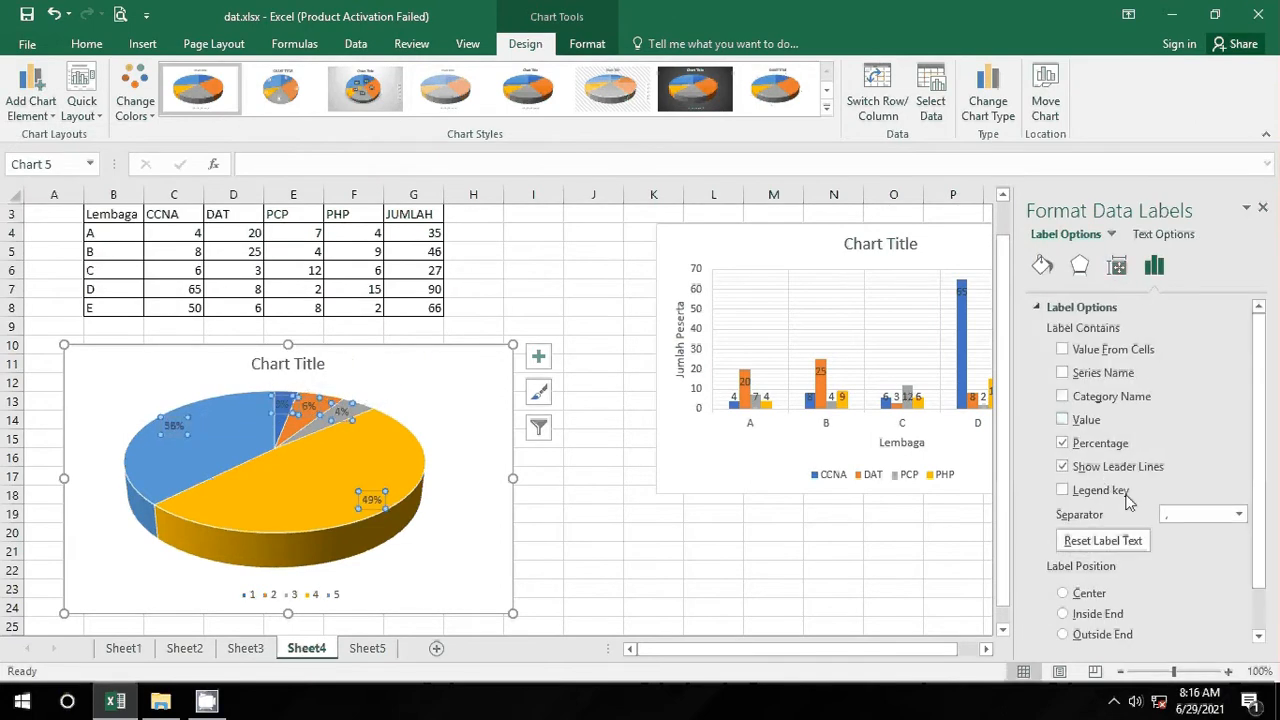
Step: Select the pie series and chart area and view the pie chart's size settings
{"action": "left_click", "coordinate": [230, 440]}
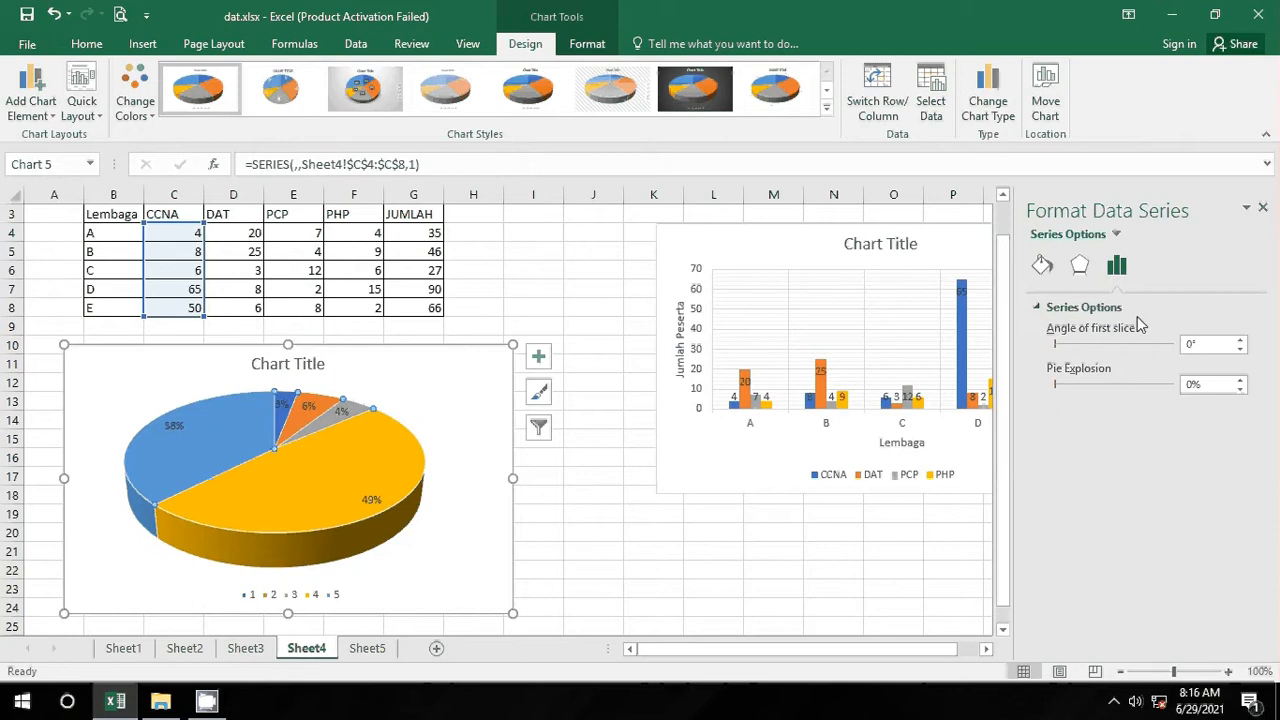
{"action": "left_click", "coordinate": [1040, 312]}
{"action": "left_click", "coordinate": [437, 397]}
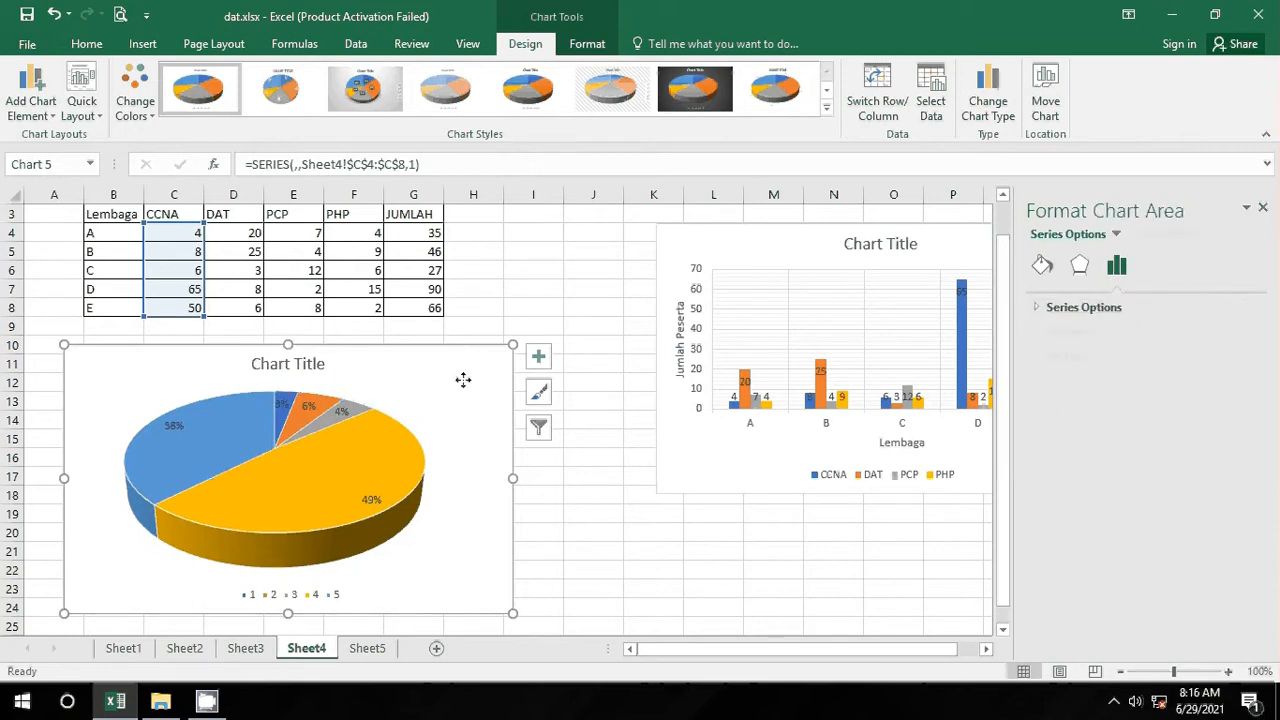
{"action": "left_click", "coordinate": [1048, 307]}
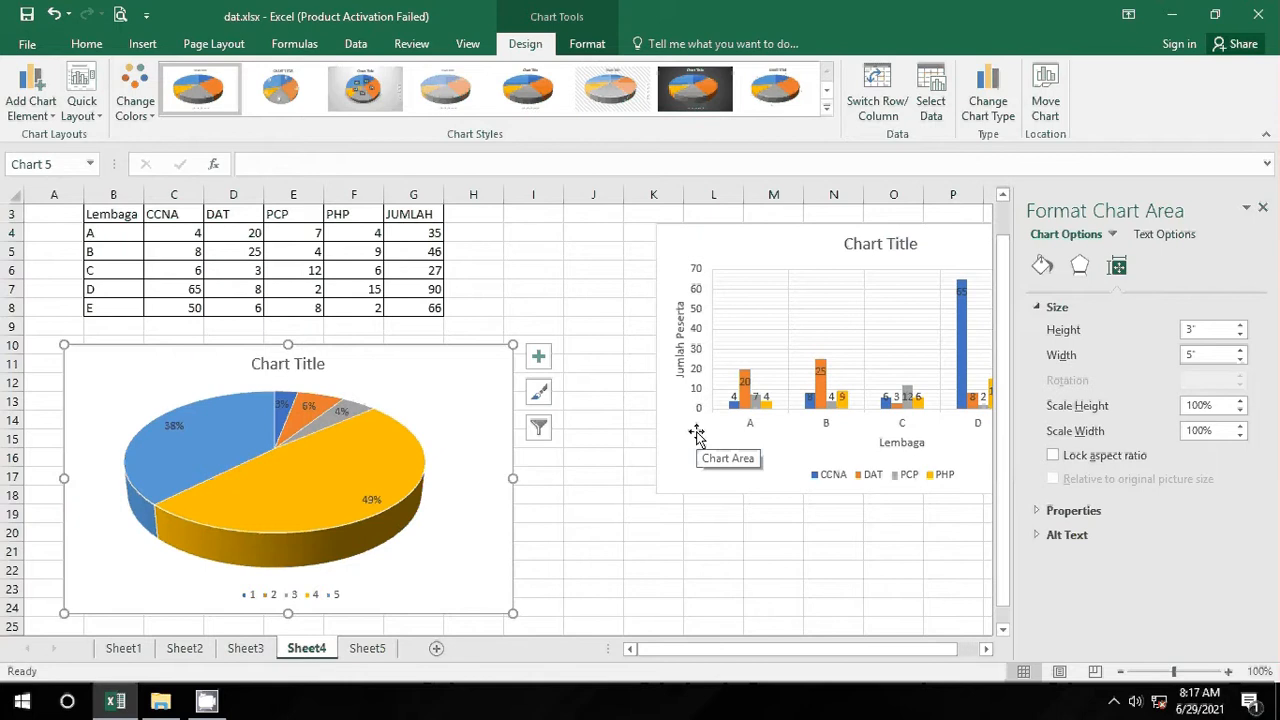
Step: Add a linear trendline based on the CCNA series to the column chart
{"action": "left_click", "coordinate": [638, 510]}
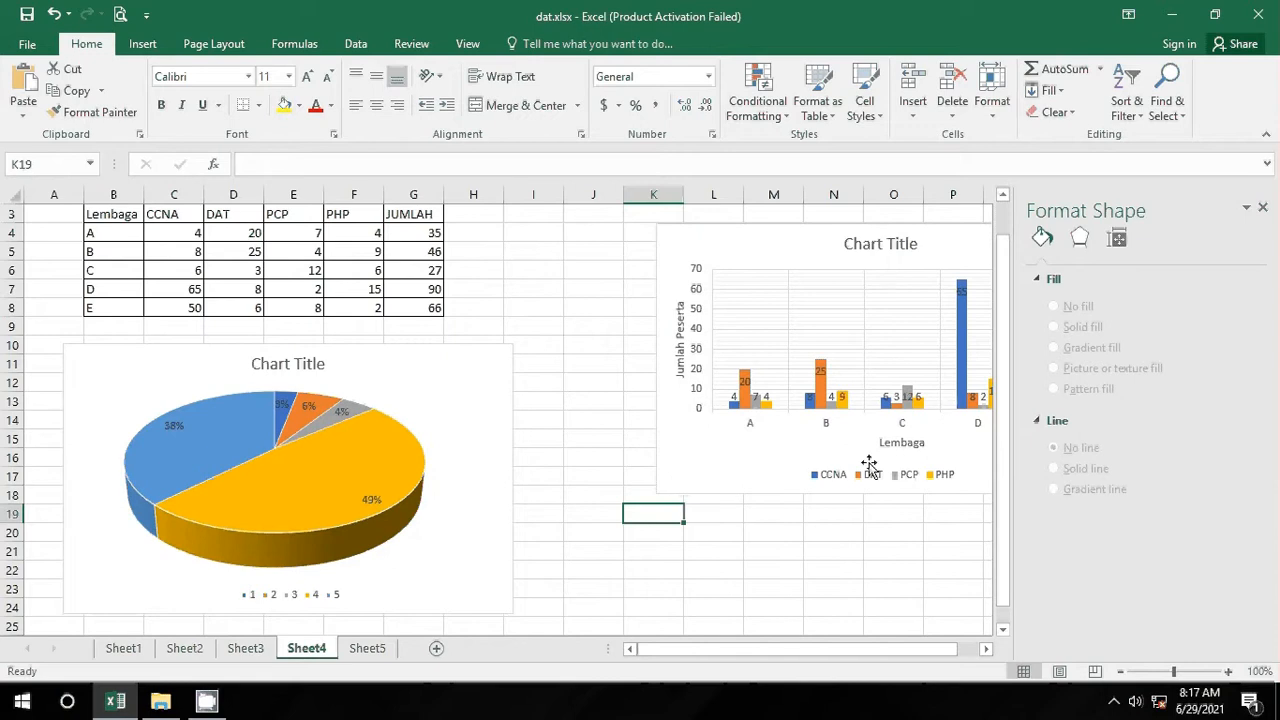
{"action": "left_click", "coordinate": [1262, 208]}
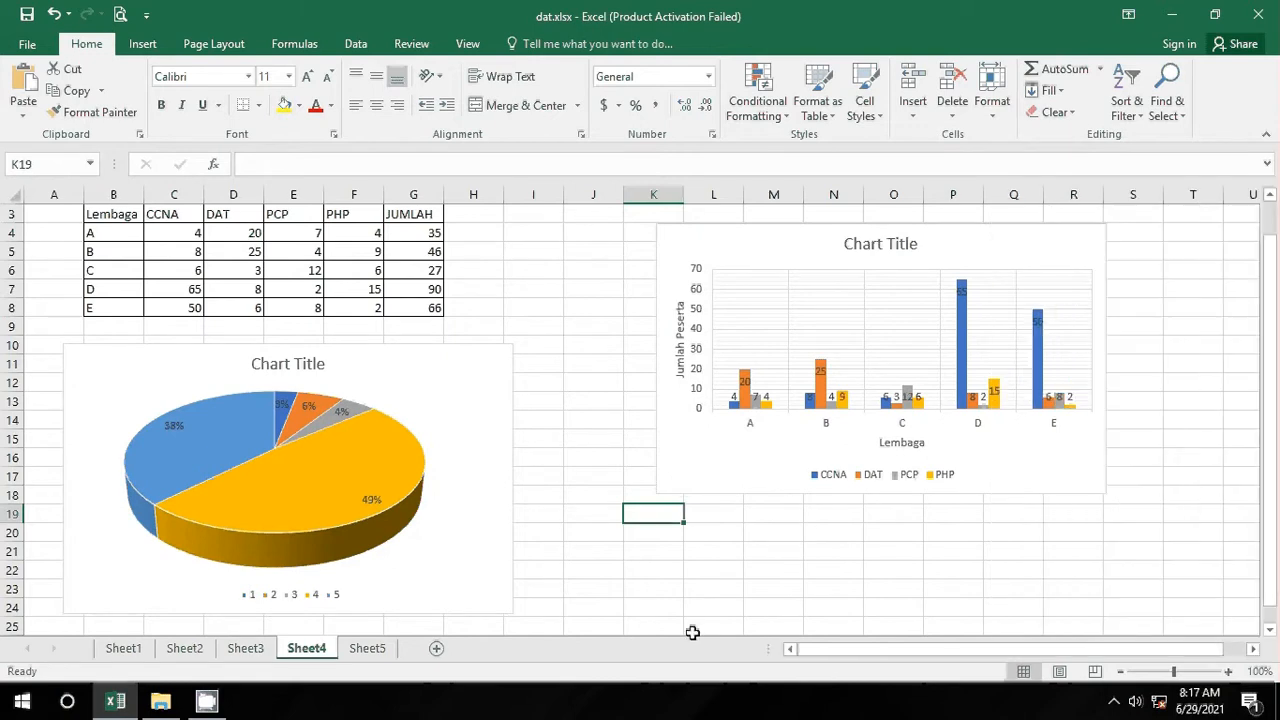
{"action": "left_click_drag", "start_coordinate": [848, 650], "coordinate": [957, 648]}
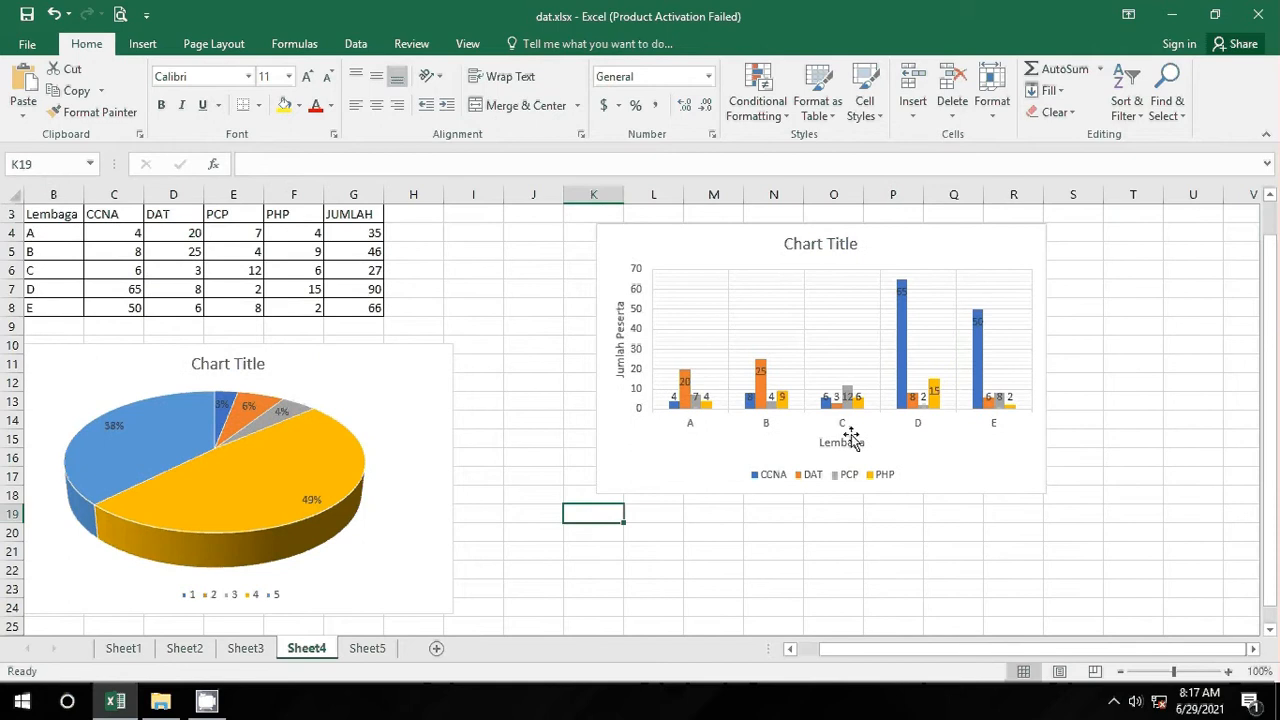
{"action": "left_click", "coordinate": [713, 295]}
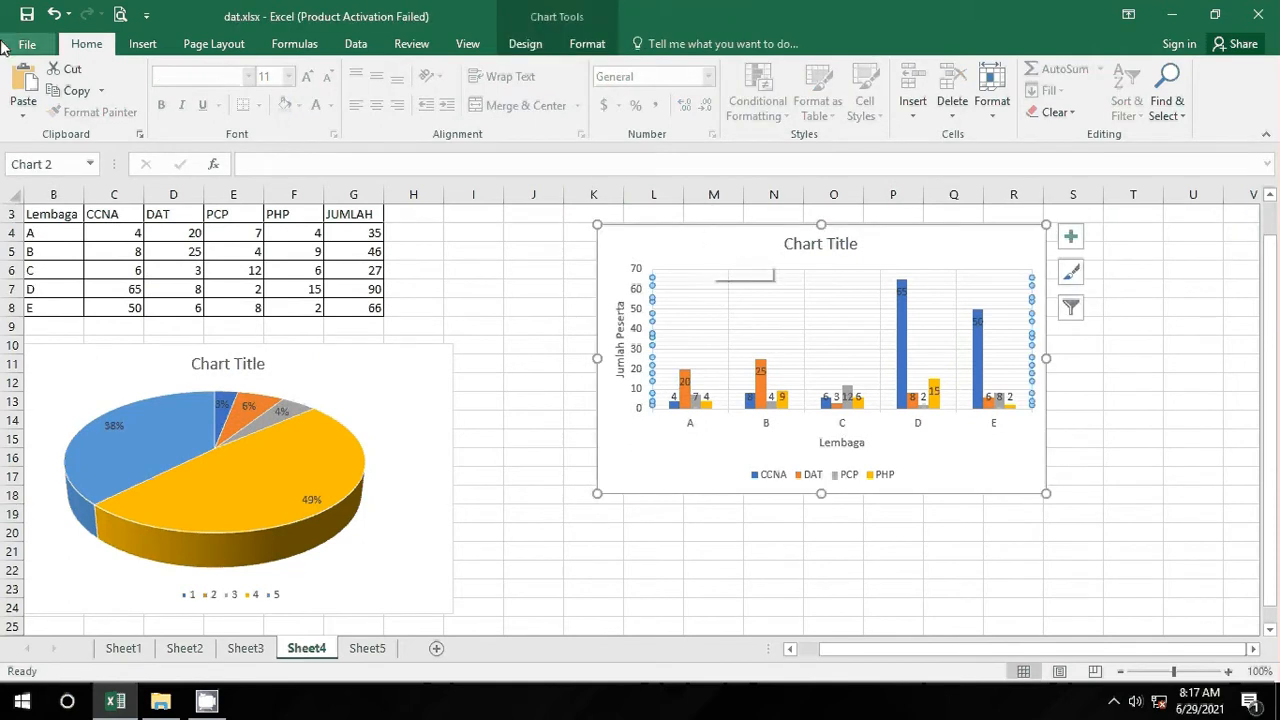
{"action": "left_click", "coordinate": [525, 43]}
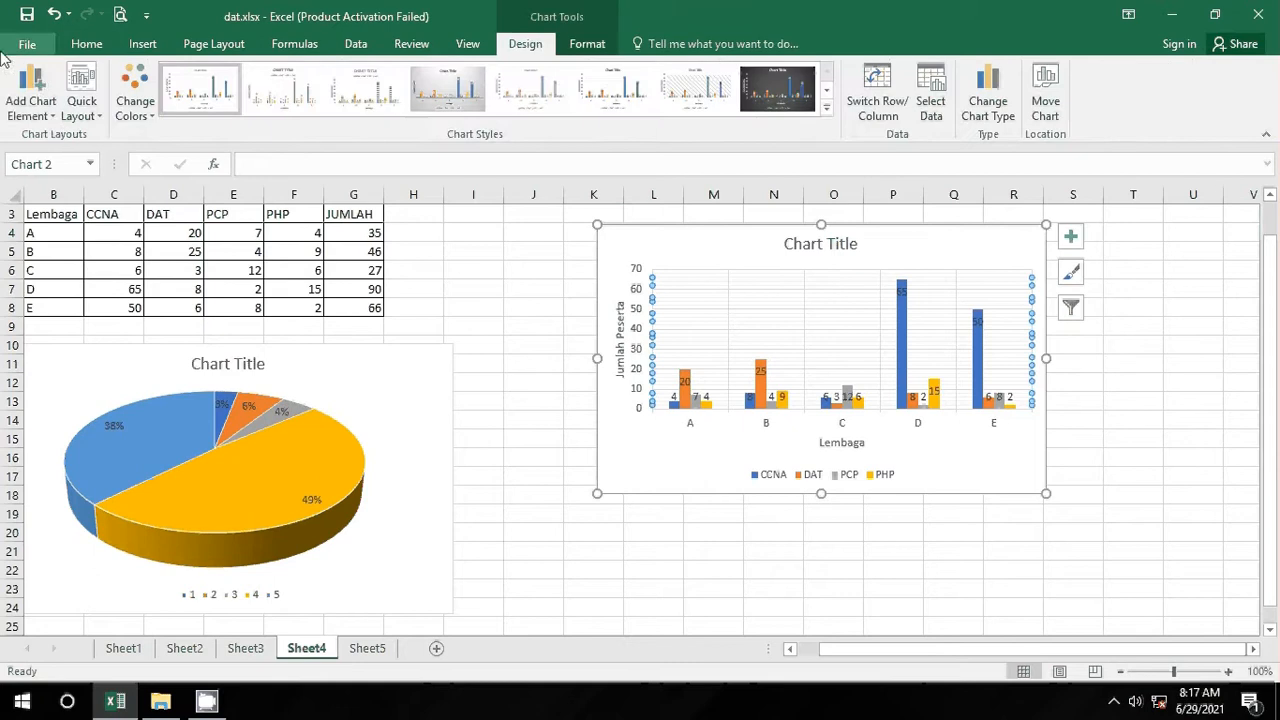
{"action": "left_click", "coordinate": [47, 119]}
{"action": "mouse_move", "coordinate": [88, 342]}
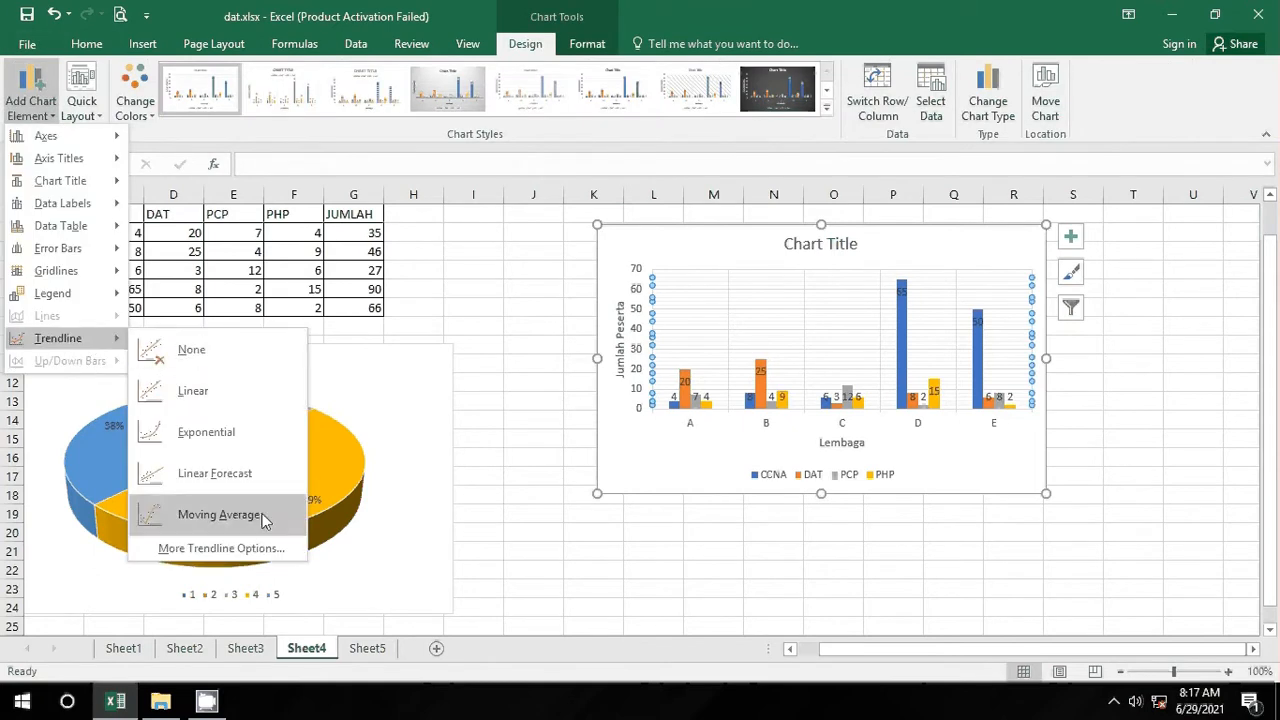
{"action": "left_click", "coordinate": [262, 549]}
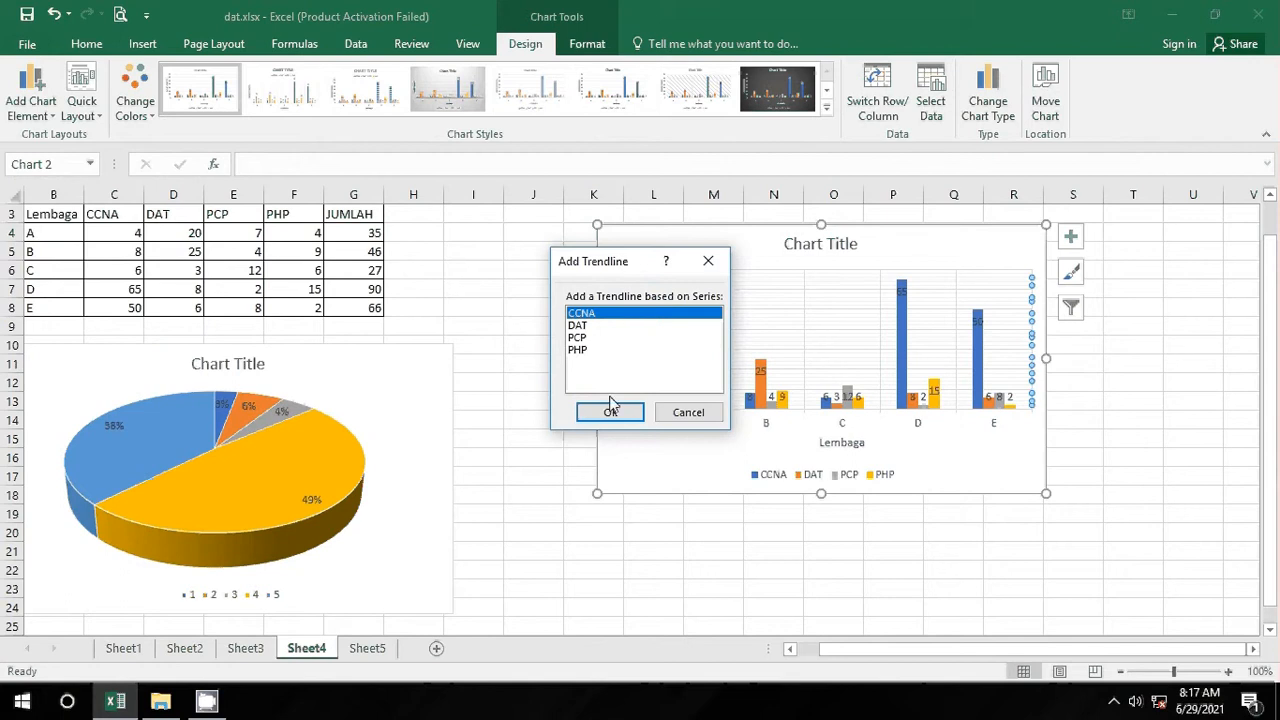
{"action": "left_click", "coordinate": [590, 327]}
{"action": "left_click", "coordinate": [595, 314]}
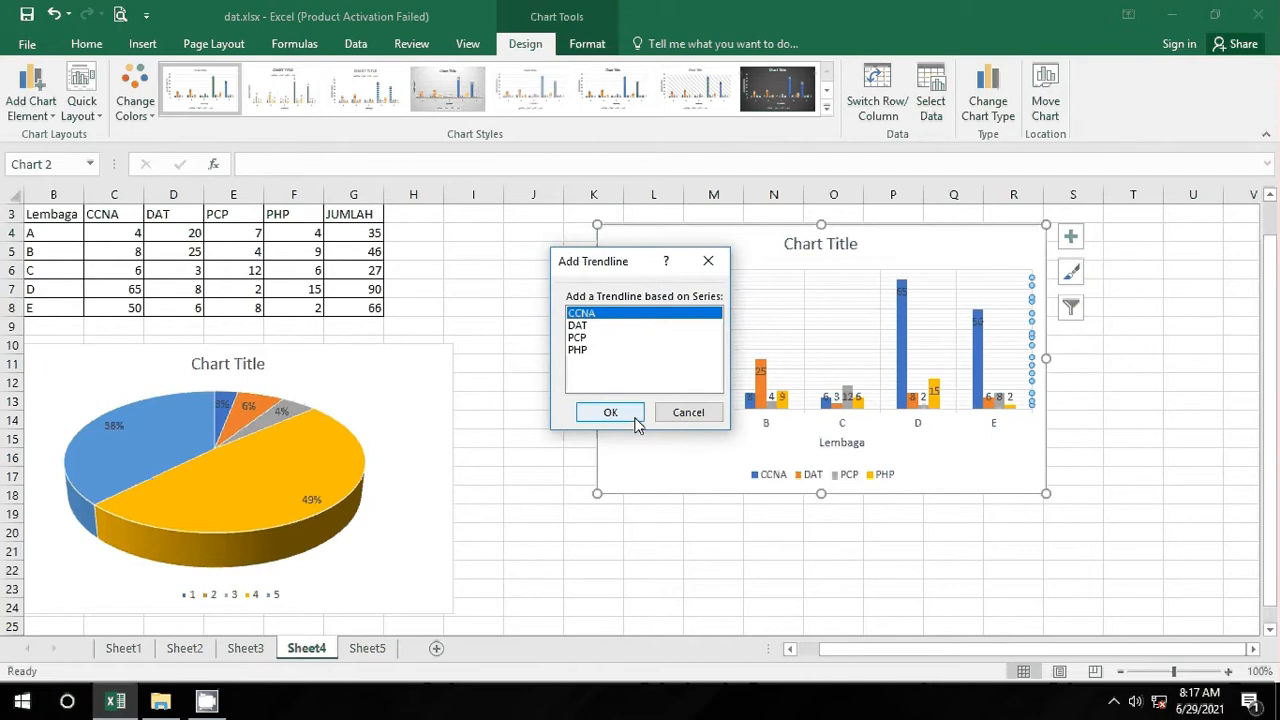
{"action": "left_click", "coordinate": [633, 418]}
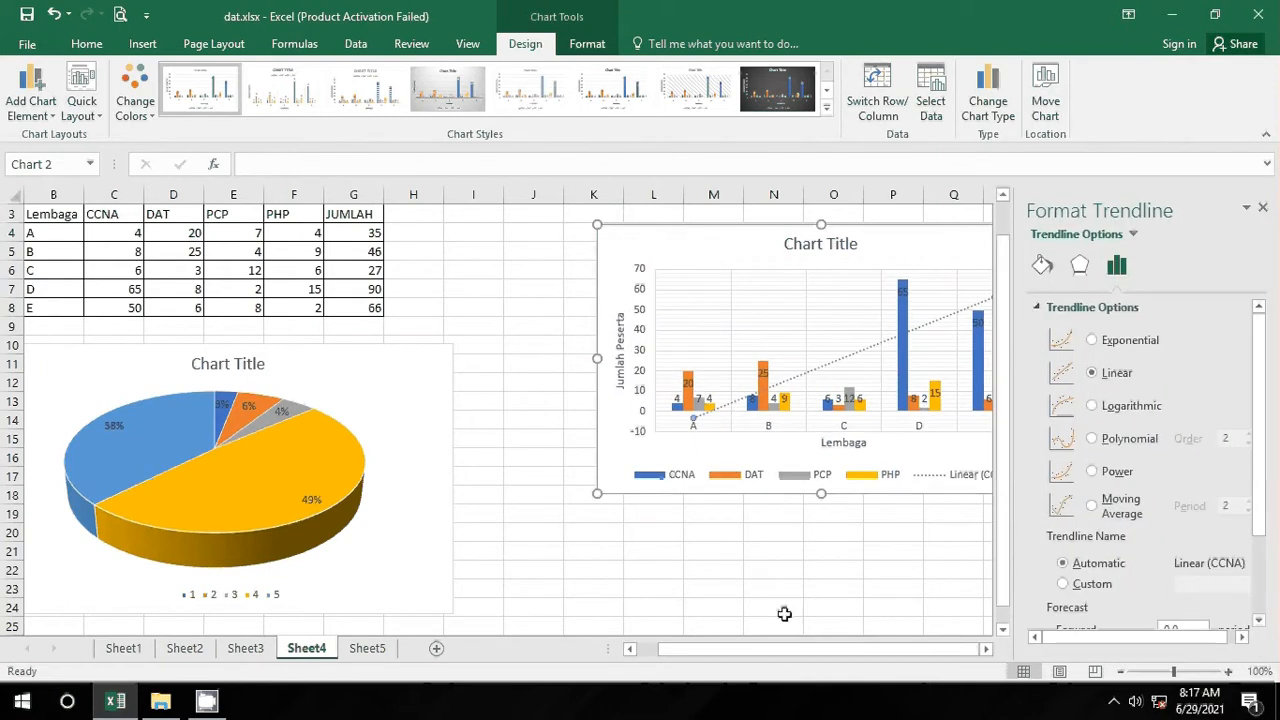
Step: Try exponential, logarithmic, polynomial and moving average types, then set the CCNA trendline to Power
{"action": "left_click", "coordinate": [773, 655]}
{"action": "left_click", "coordinate": [1094, 340]}
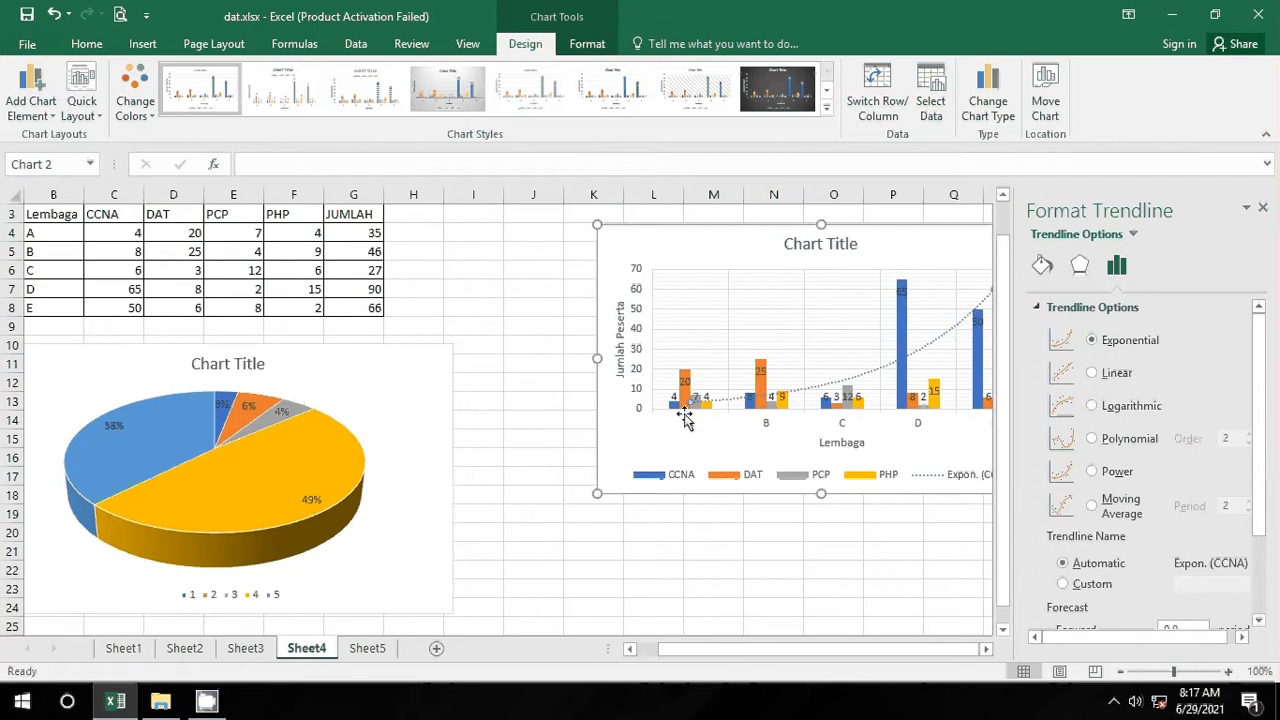
{"action": "left_click", "coordinate": [1094, 406]}
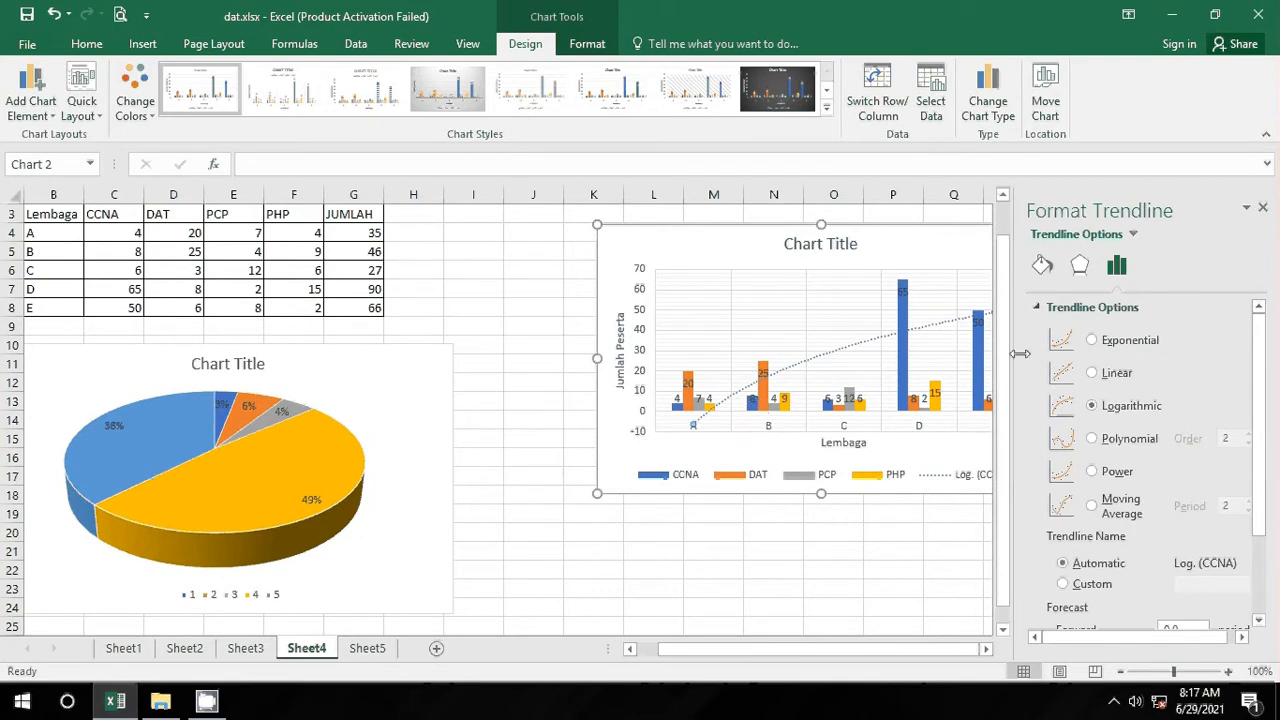
{"action": "left_click", "coordinate": [1100, 440]}
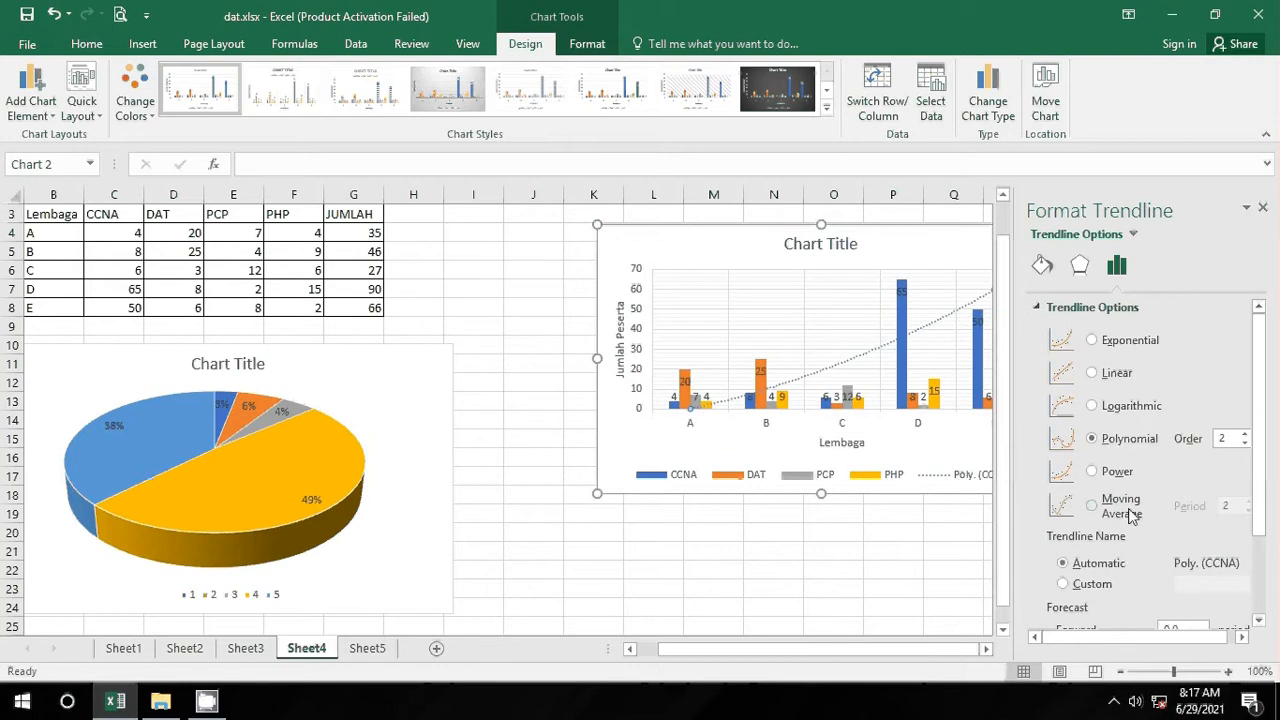
{"action": "left_click", "coordinate": [1093, 474]}
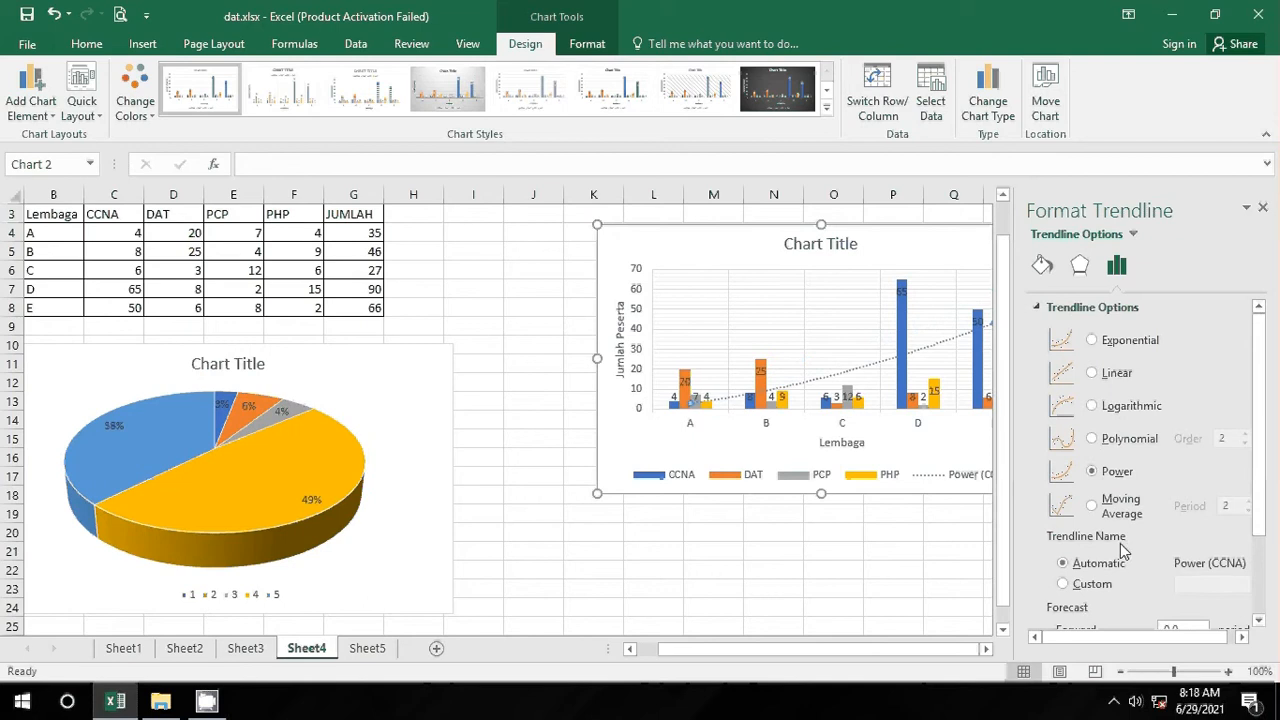
{"action": "left_click", "coordinate": [1104, 508]}
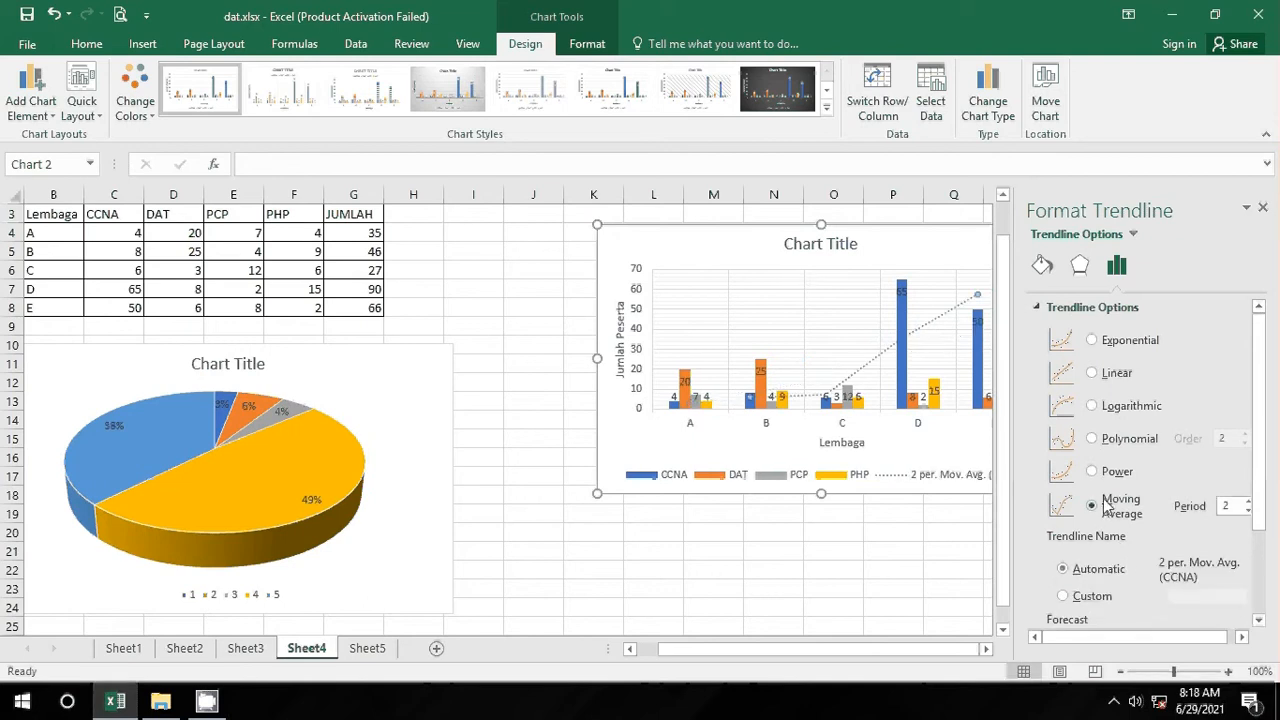
{"action": "left_click", "coordinate": [1091, 472]}
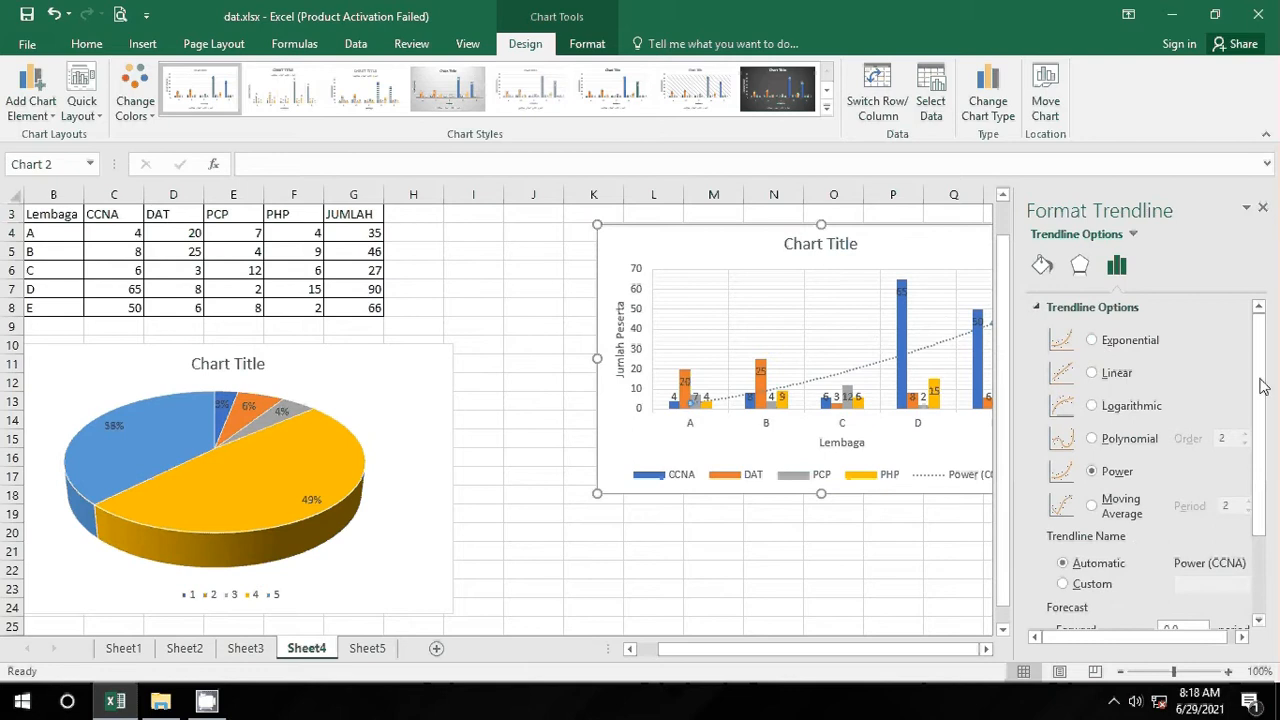
{"action": "left_click_drag", "start_coordinate": [1260, 380], "coordinate": [1265, 485]}
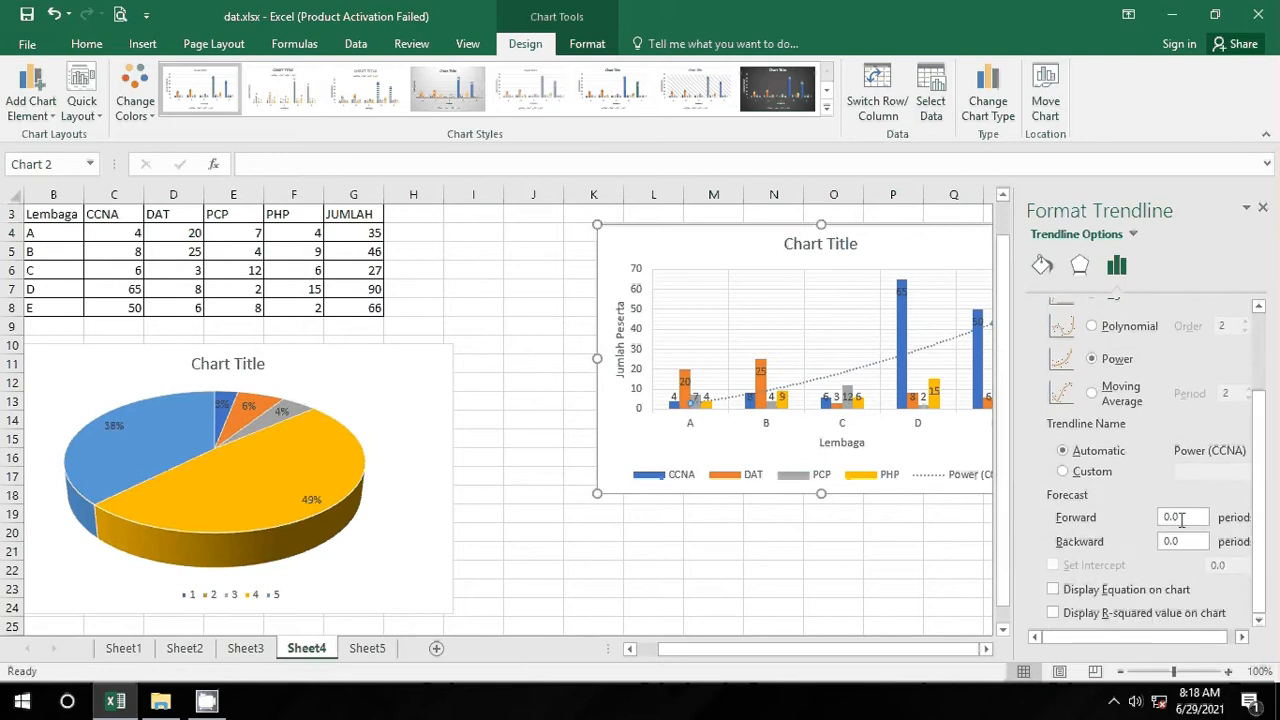
{"action": "left_click_drag", "start_coordinate": [1182, 518], "coordinate": [1146, 527]}
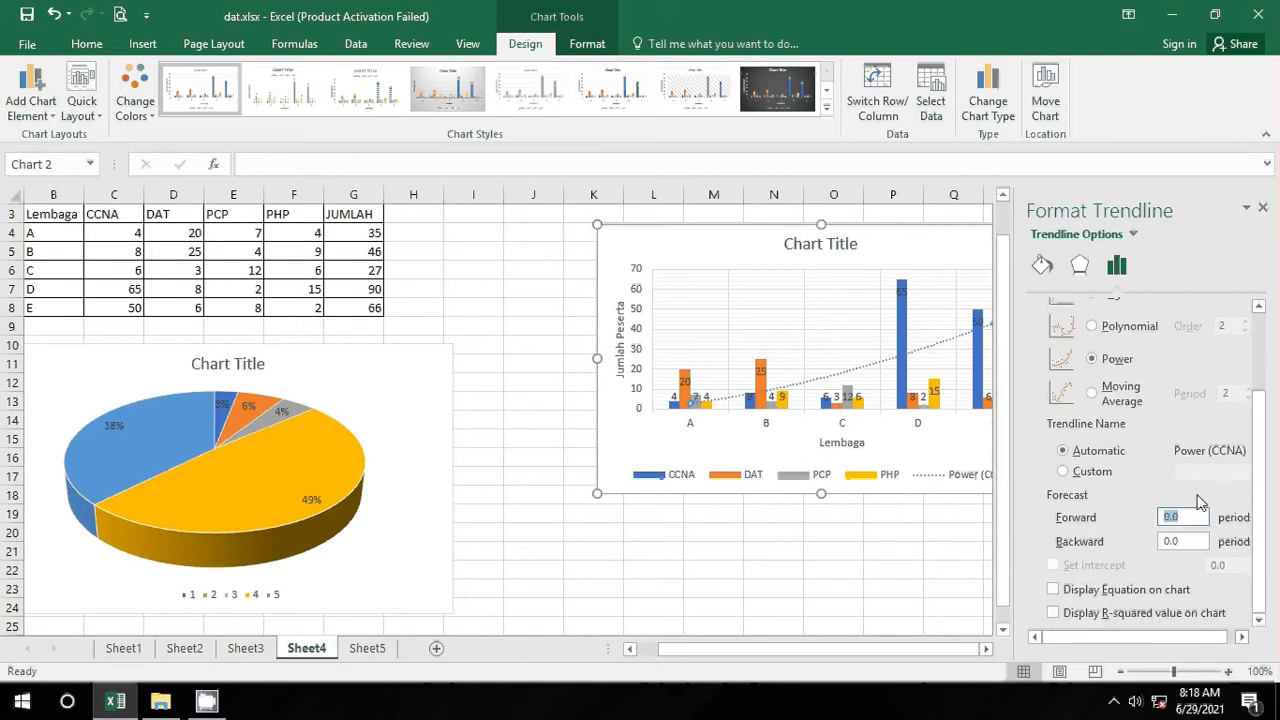
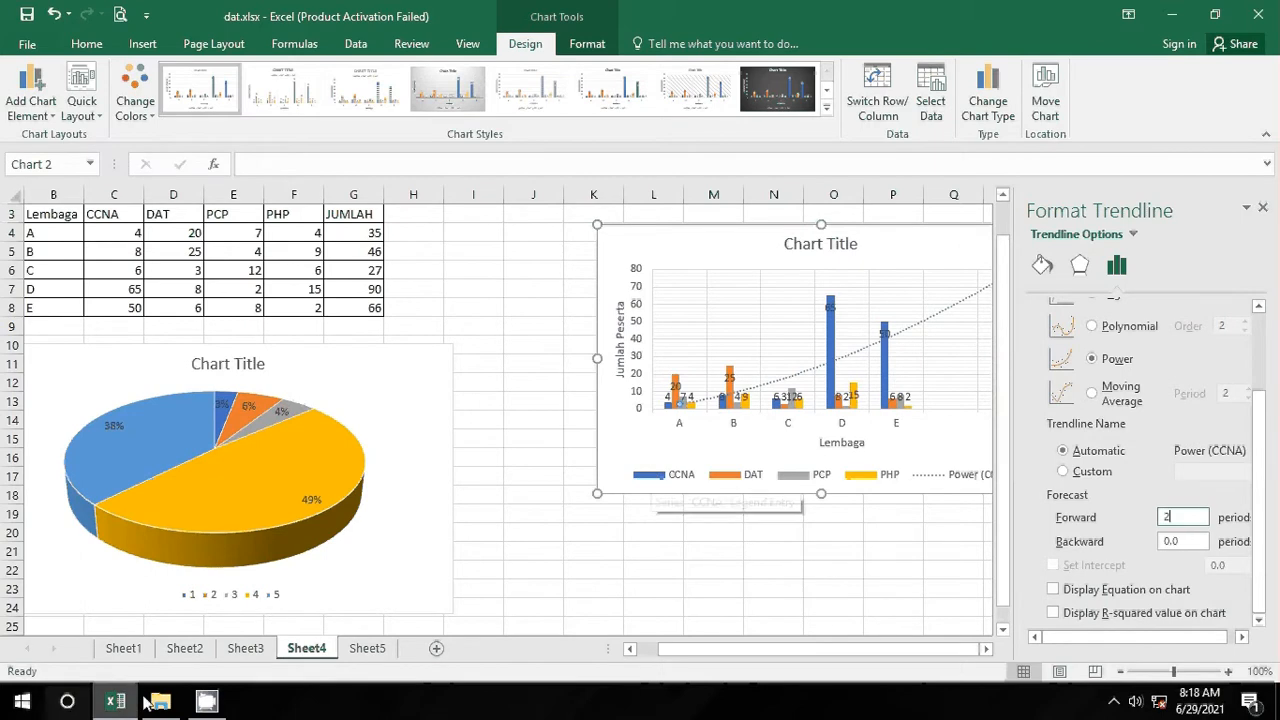
Step: Select empty cell J21 to deselect the chart and close the Format Trendline pane
{"action": "left_click", "coordinate": [560, 552]}
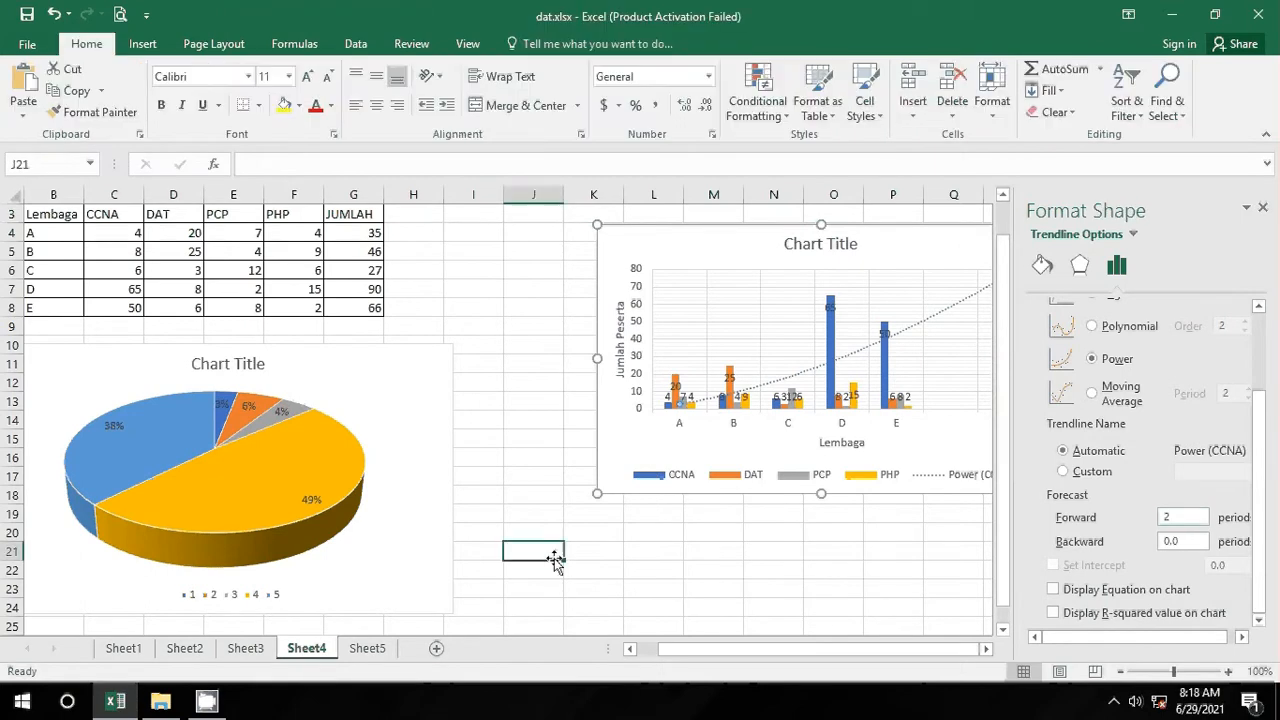
Step: Protect Sheet4 with a password, allowing only selection of locked and unlocked cells
{"action": "right_click", "coordinate": [306, 651]}
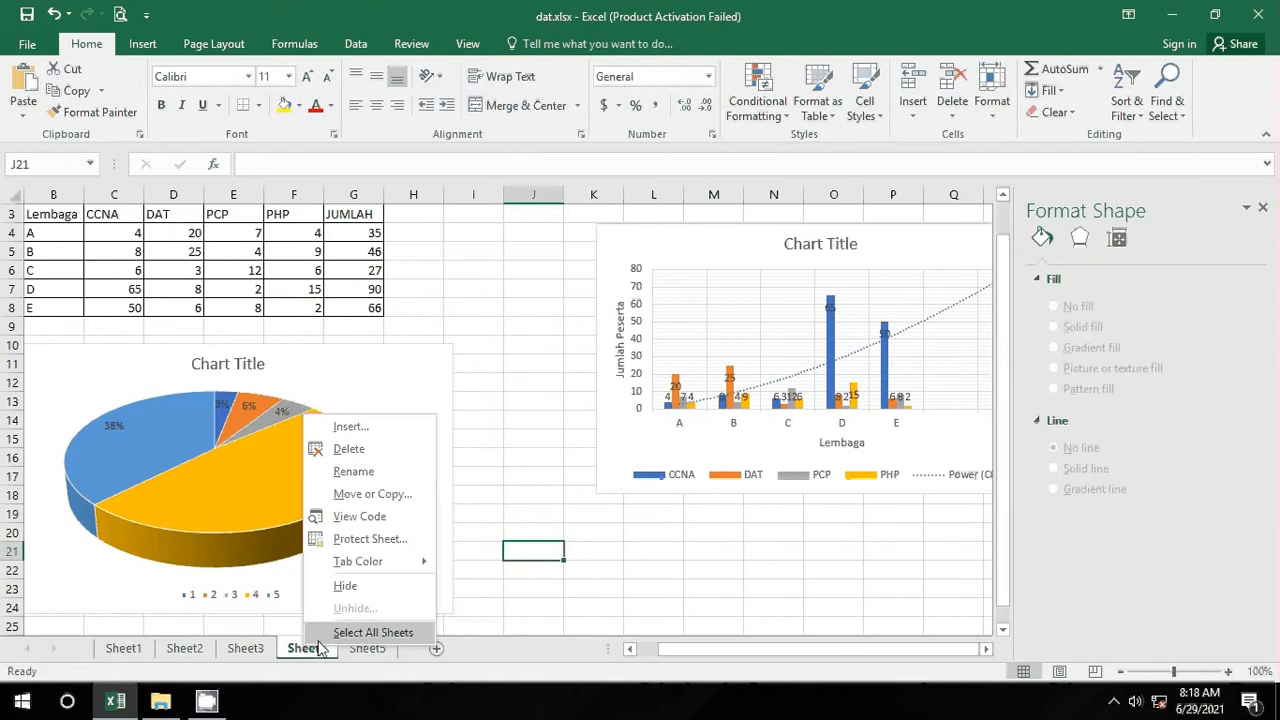
{"action": "left_click", "coordinate": [375, 540]}
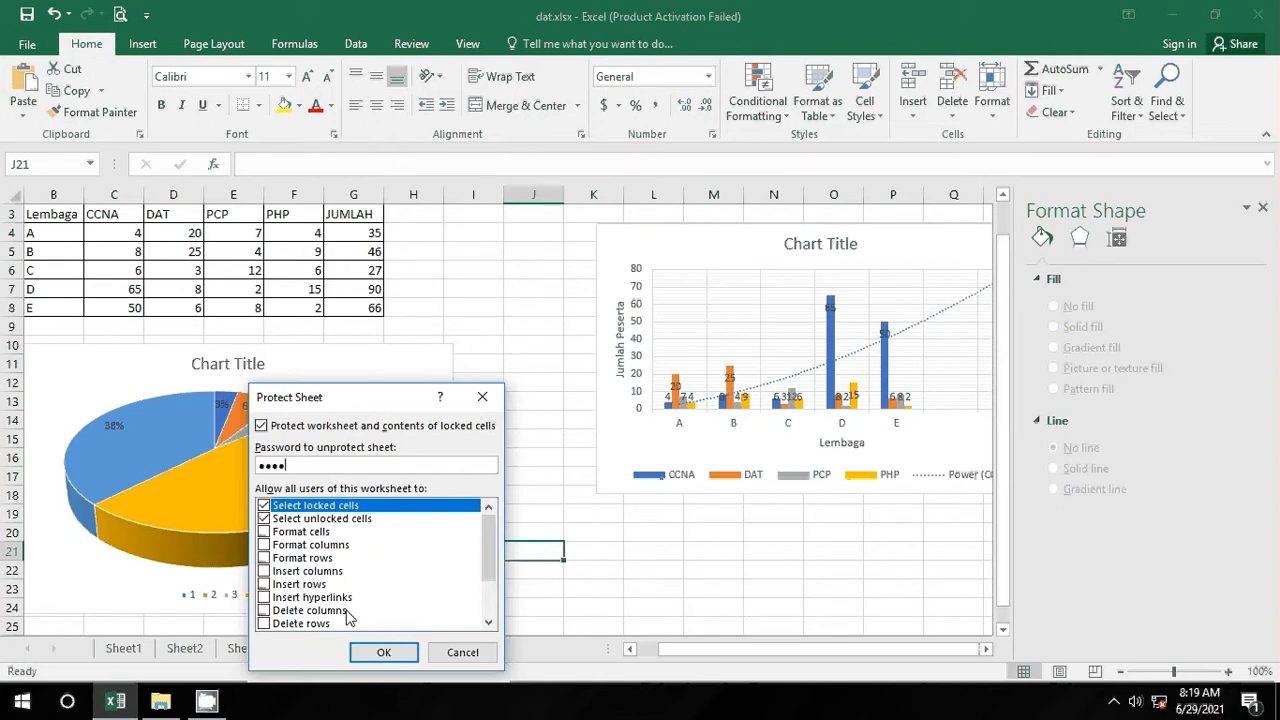
{"action": "left_click", "coordinate": [384, 653]}
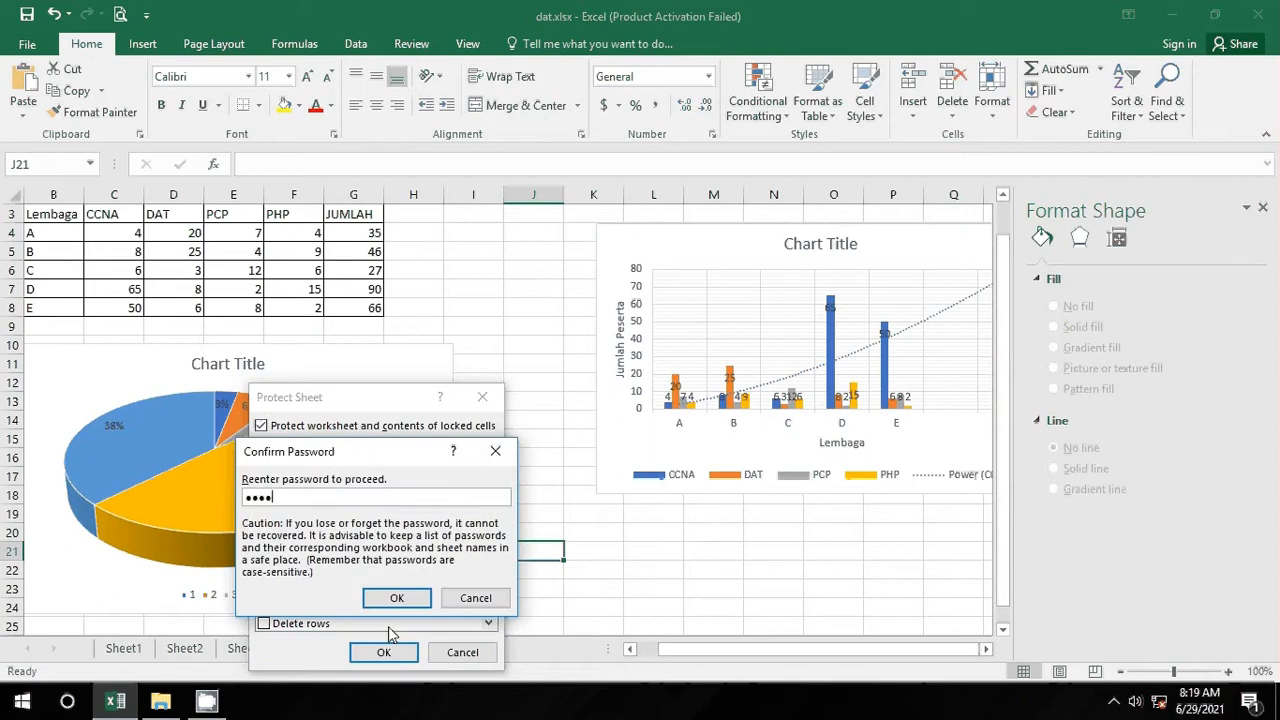
{"action": "key", "text": "Return"}
Step: Test the protection by trying to edit the total in G6, then dismiss the warning
{"action": "left_click", "coordinate": [489, 237]}
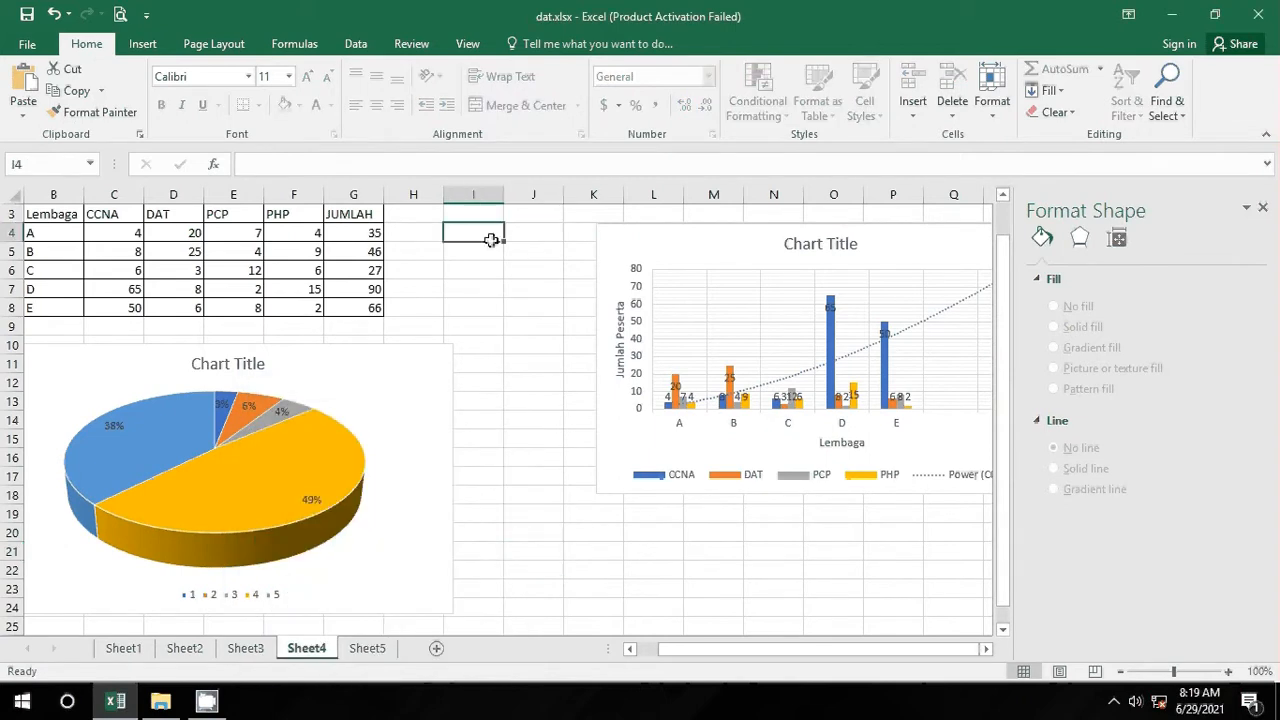
{"action": "left_click", "coordinate": [414, 251]}
{"action": "left_click", "coordinate": [344, 264]}
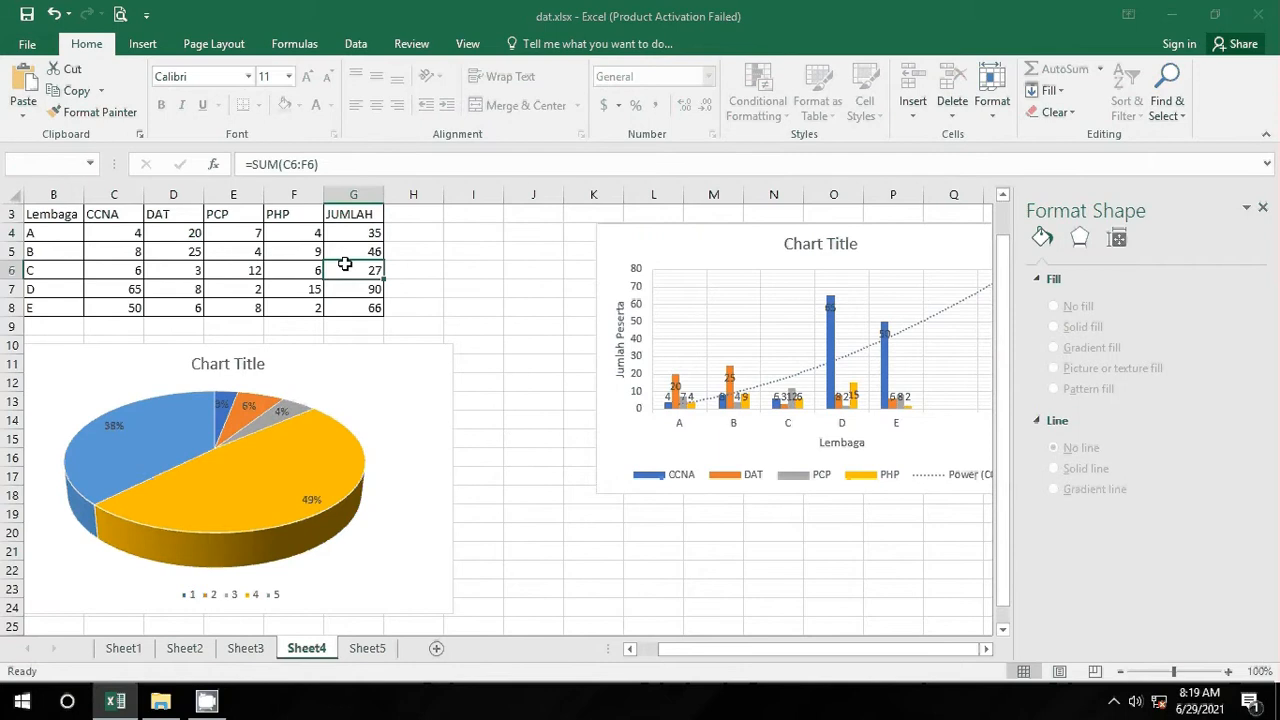
{"action": "double_click", "coordinate": [344, 264]}
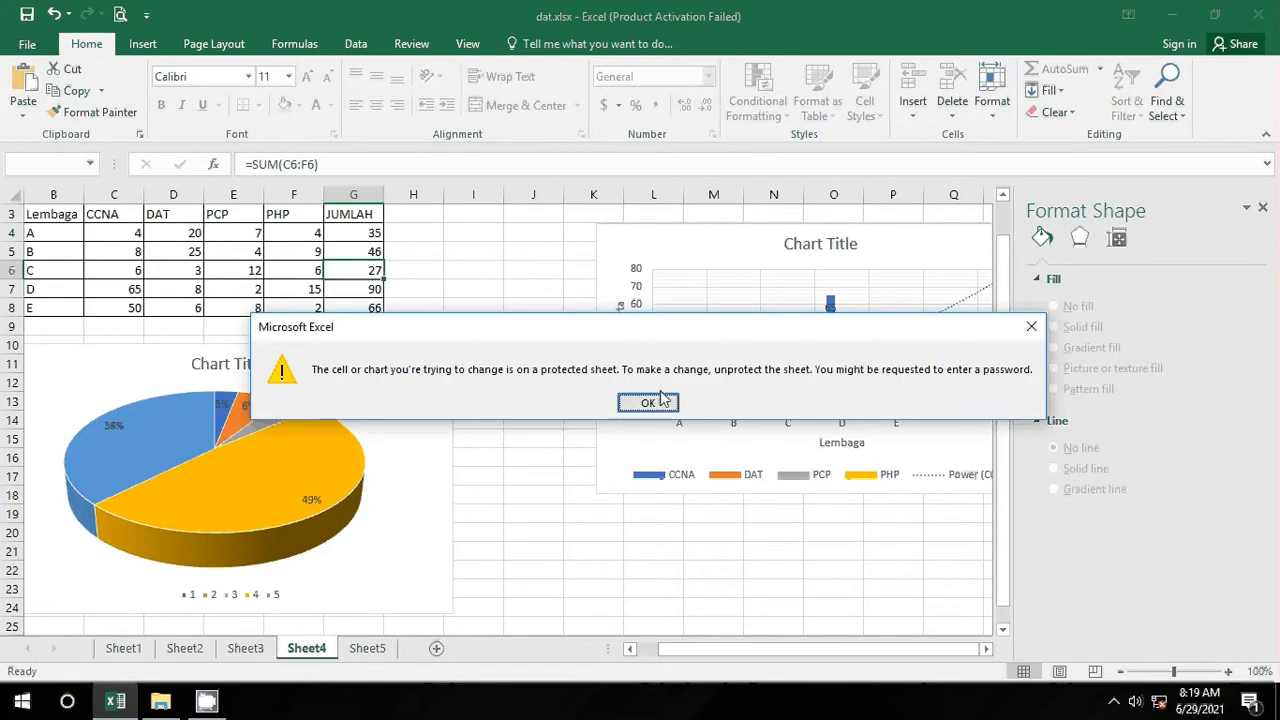
{"action": "left_click", "coordinate": [630, 400]}
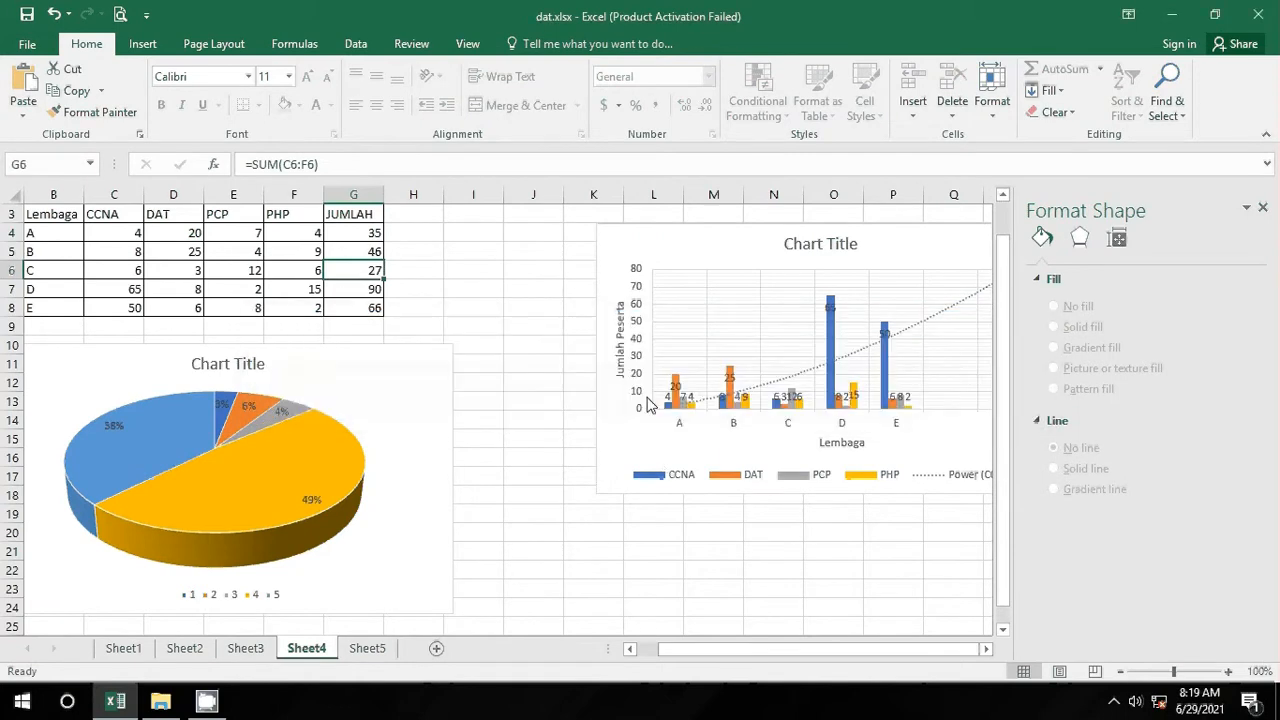
Step: Unprotect Sheet4 by entering its protection password
{"action": "right_click", "coordinate": [318, 648]}
{"action": "left_click", "coordinate": [390, 537]}
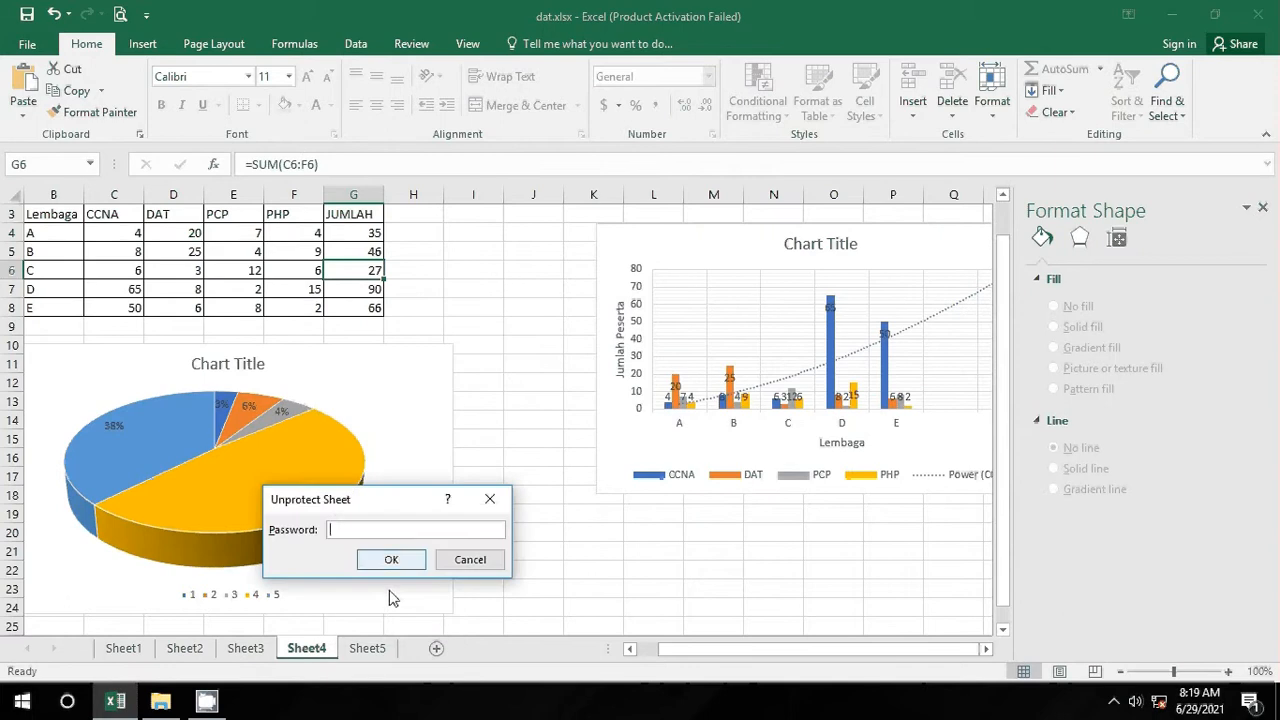
{"action": "type", "text": "1234"}
{"action": "key", "text": "Return"}
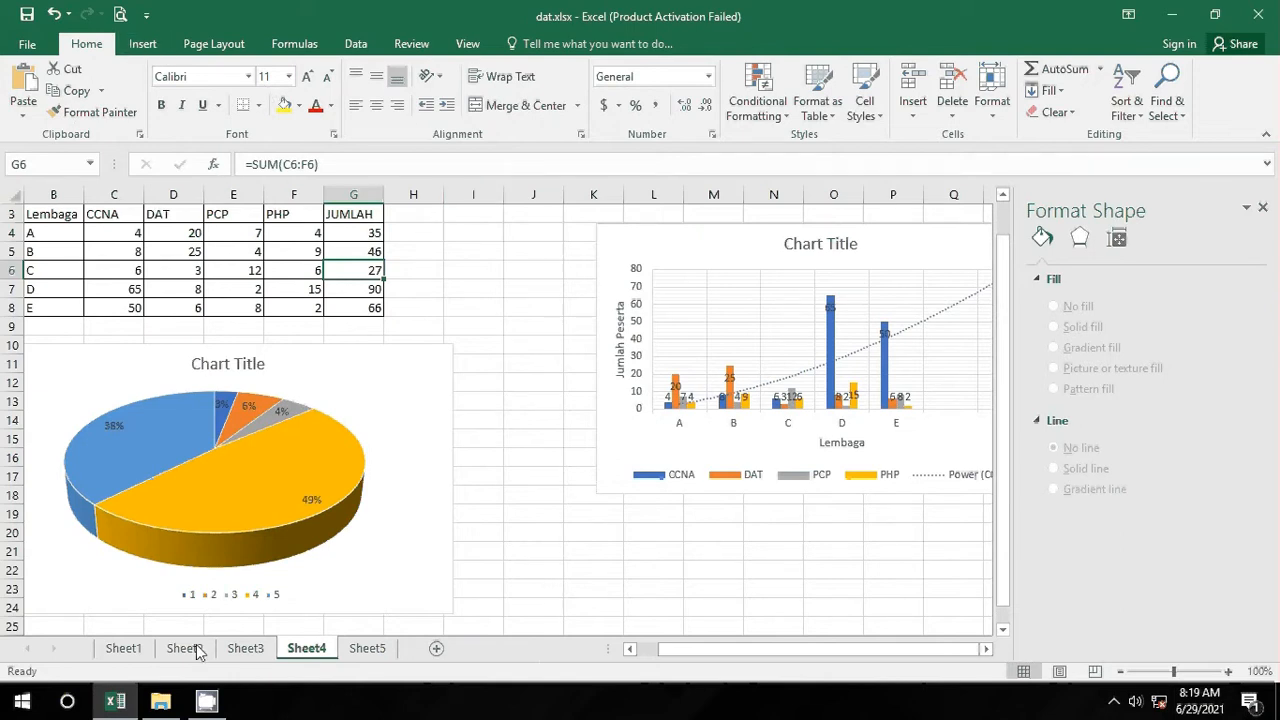
Step: Group Sheet1 through Sheet5 using Select All Sheets from the Sheet4 tab menu
{"action": "right_click", "coordinate": [64, 647]}
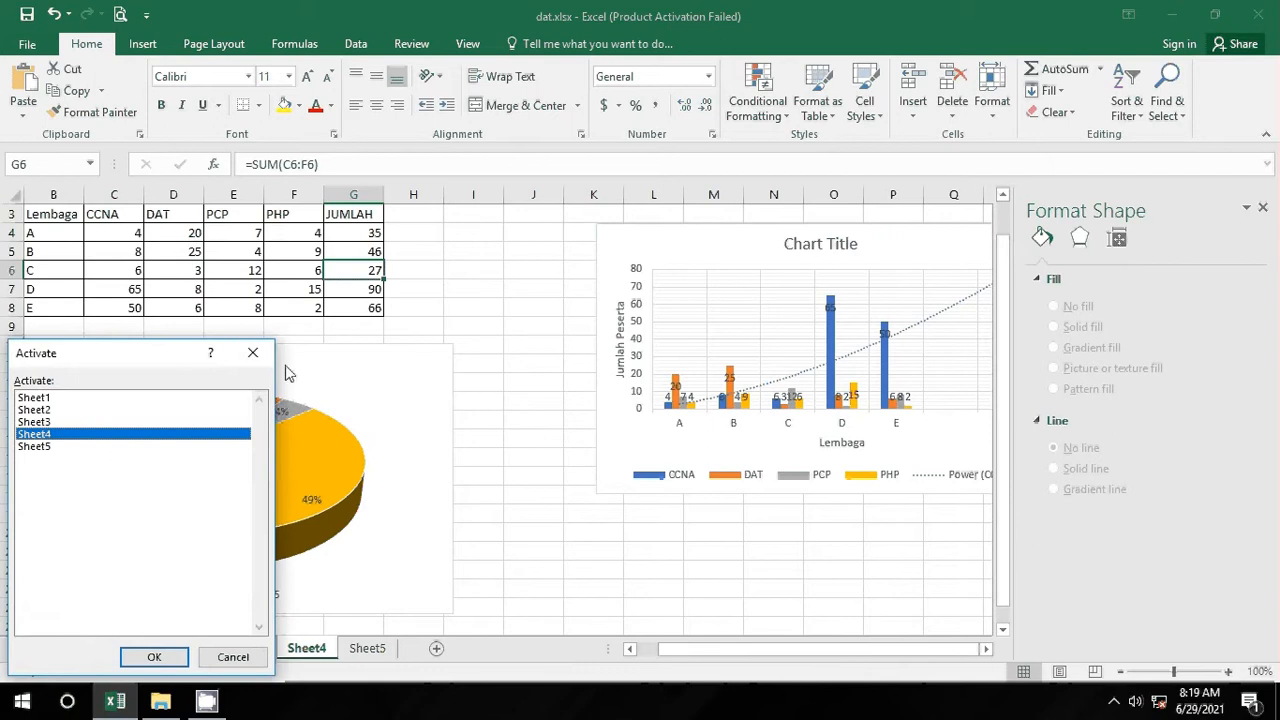
{"action": "key", "text": "Return"}
{"action": "right_click", "coordinate": [299, 652]}
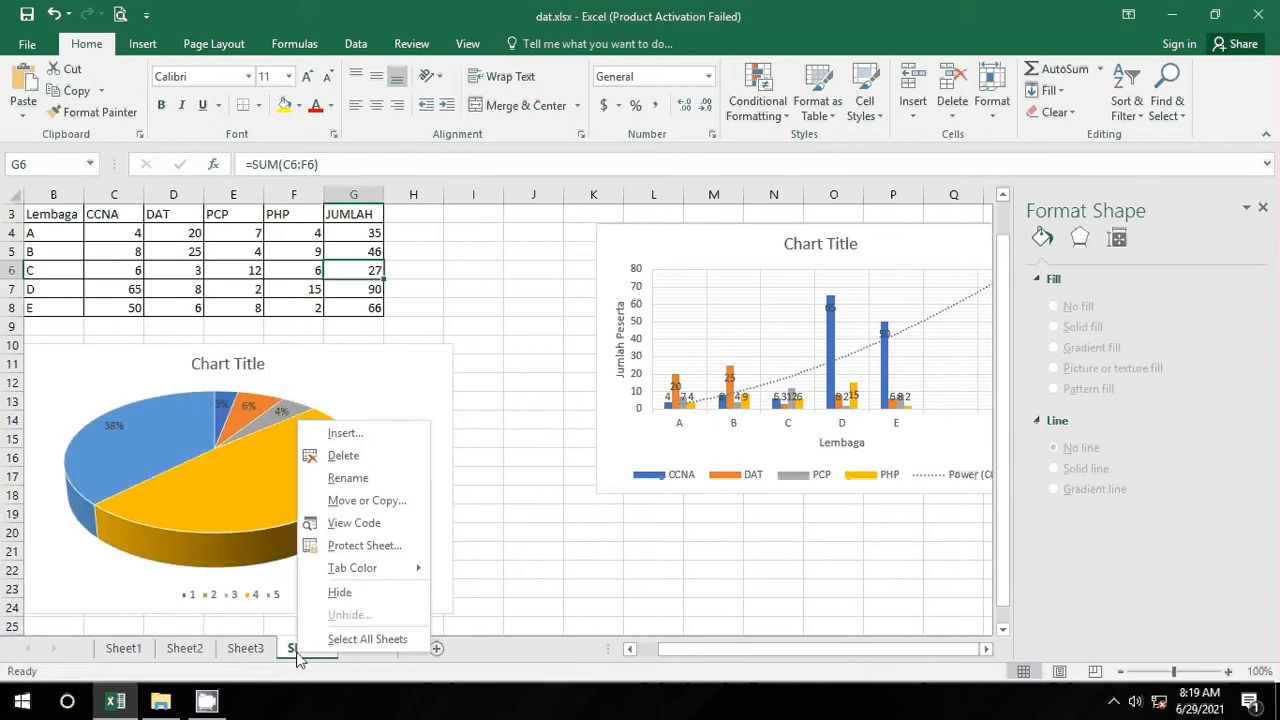
{"action": "left_click", "coordinate": [643, 558]}
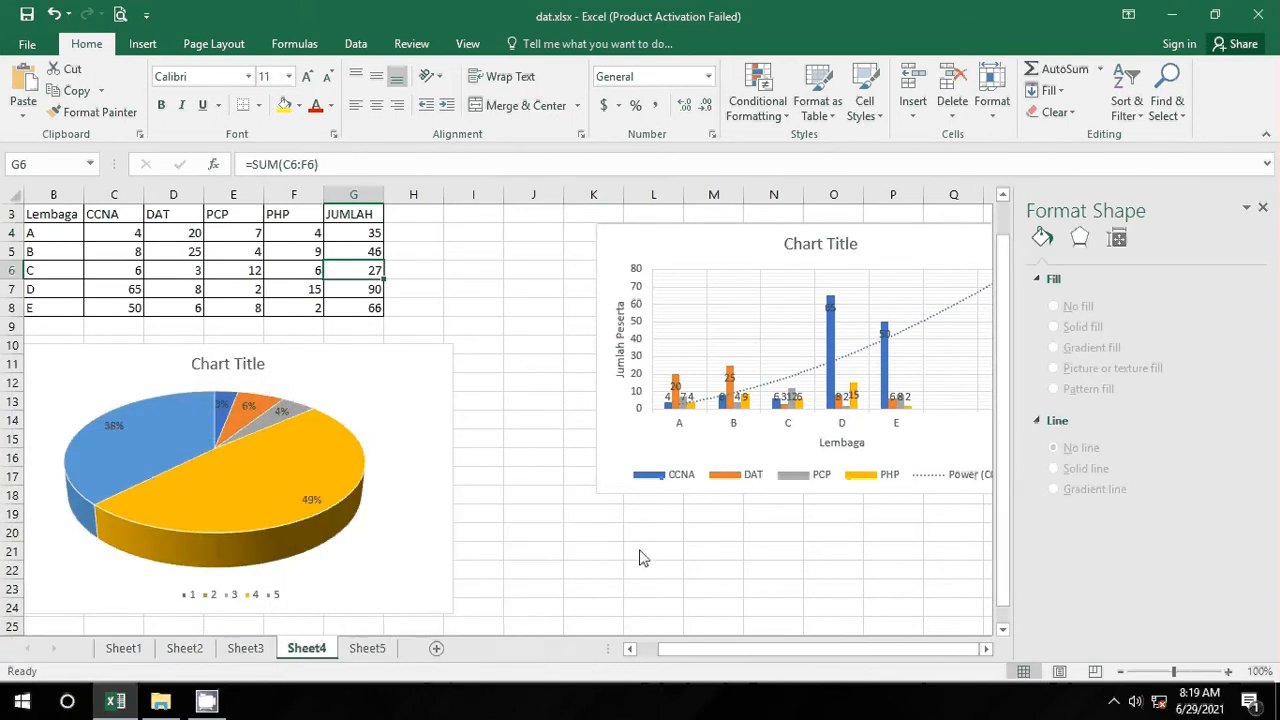
{"action": "right_click", "coordinate": [309, 651]}
{"action": "left_click", "coordinate": [336, 643]}
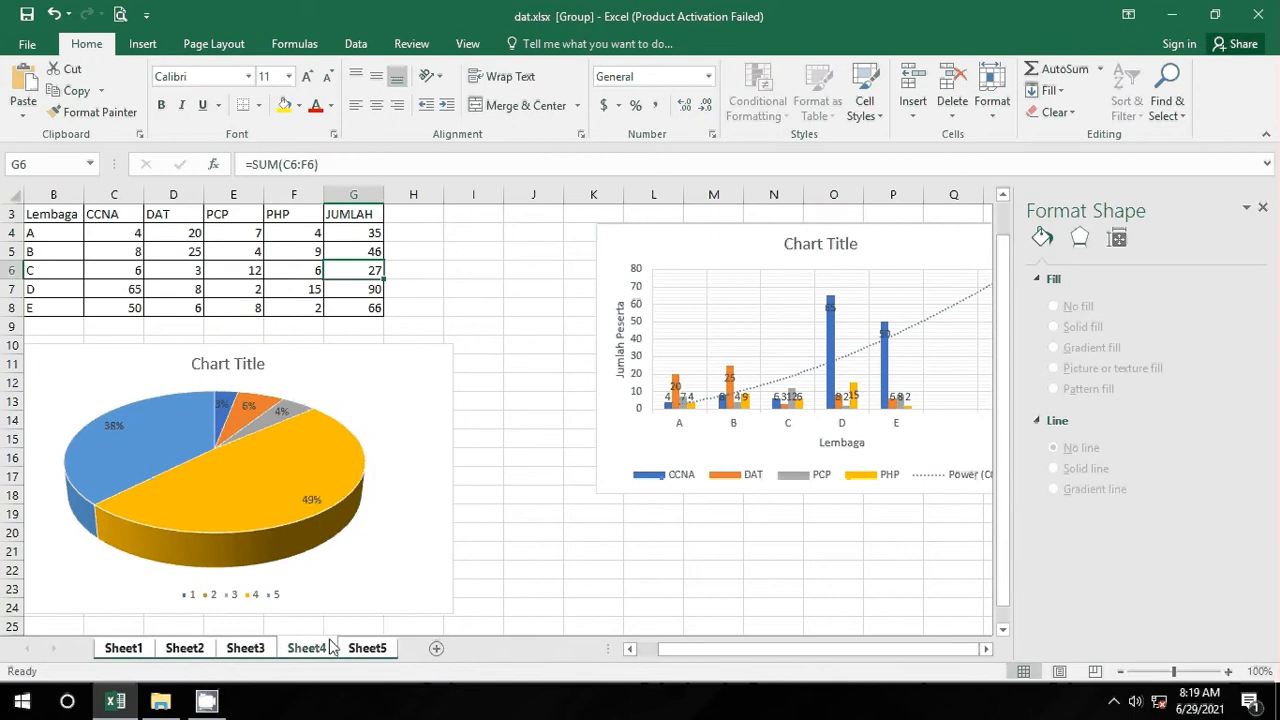
{"action": "right_click", "coordinate": [332, 650]}
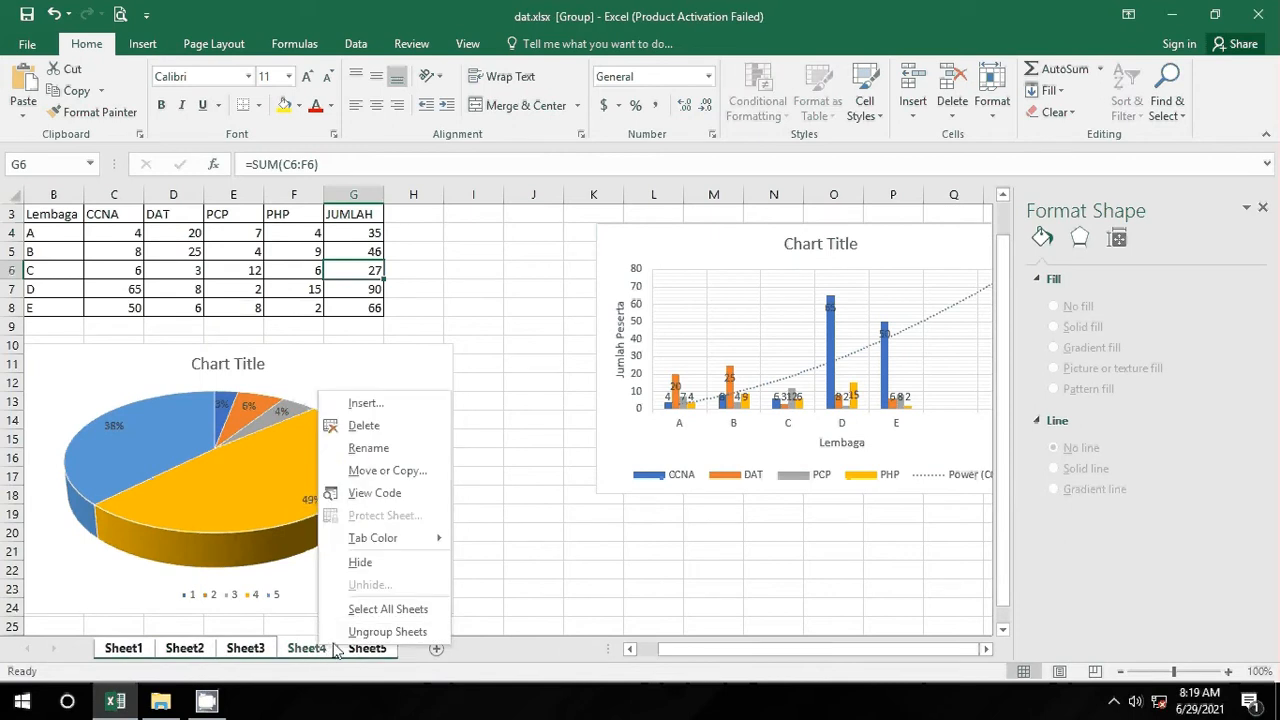
{"action": "left_click", "coordinate": [543, 578]}
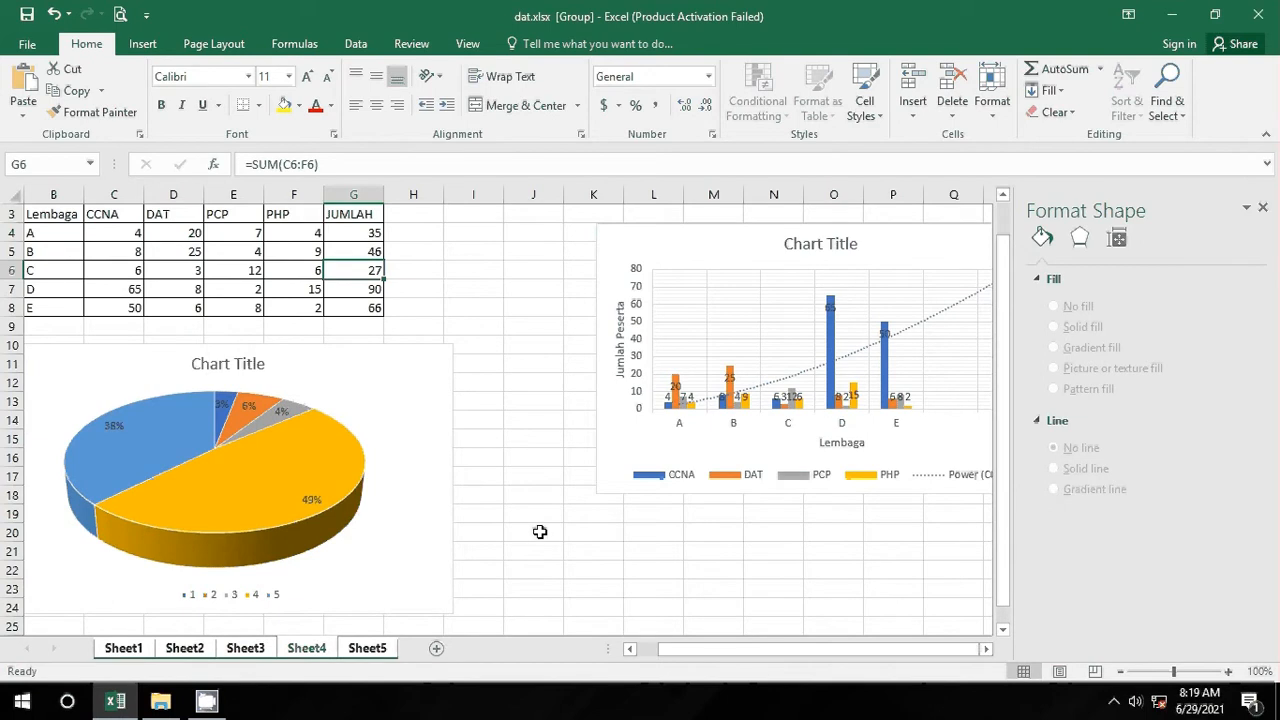
{"action": "left_click", "coordinate": [492, 489]}
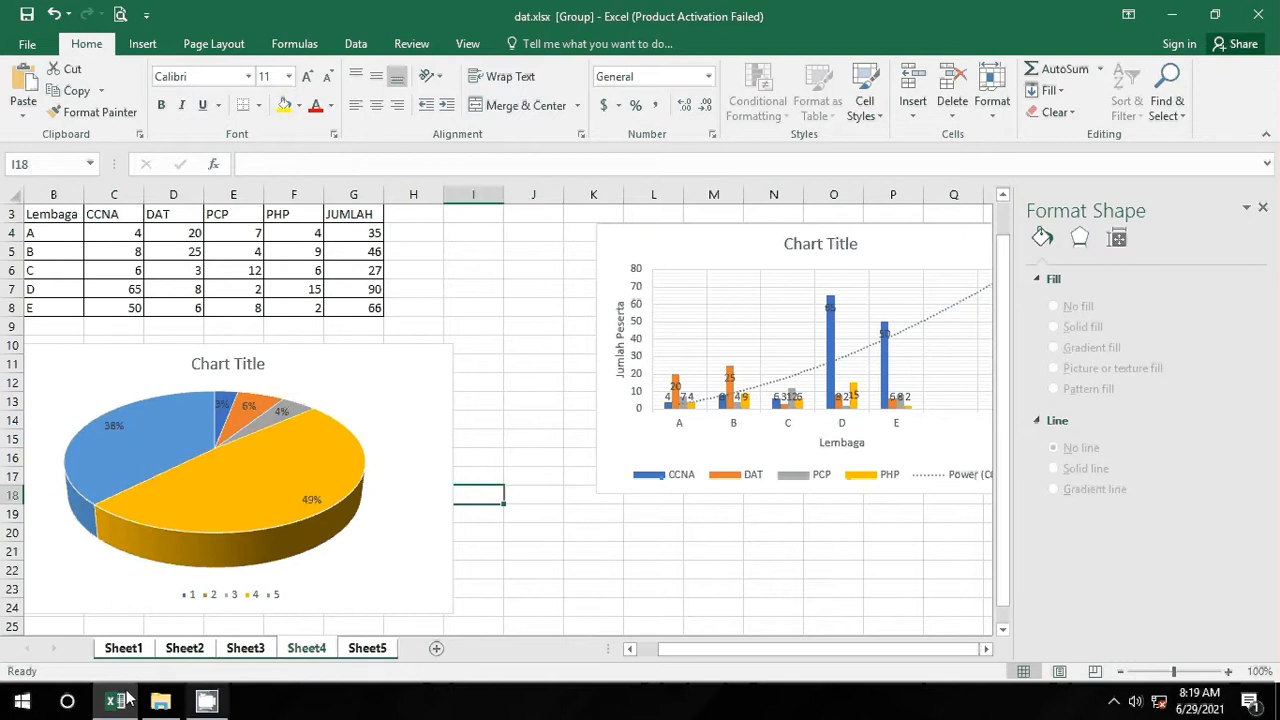
Step: In Save As for folder 1, set and confirm passwords to open and modify
{"action": "left_click", "coordinate": [27, 44]}
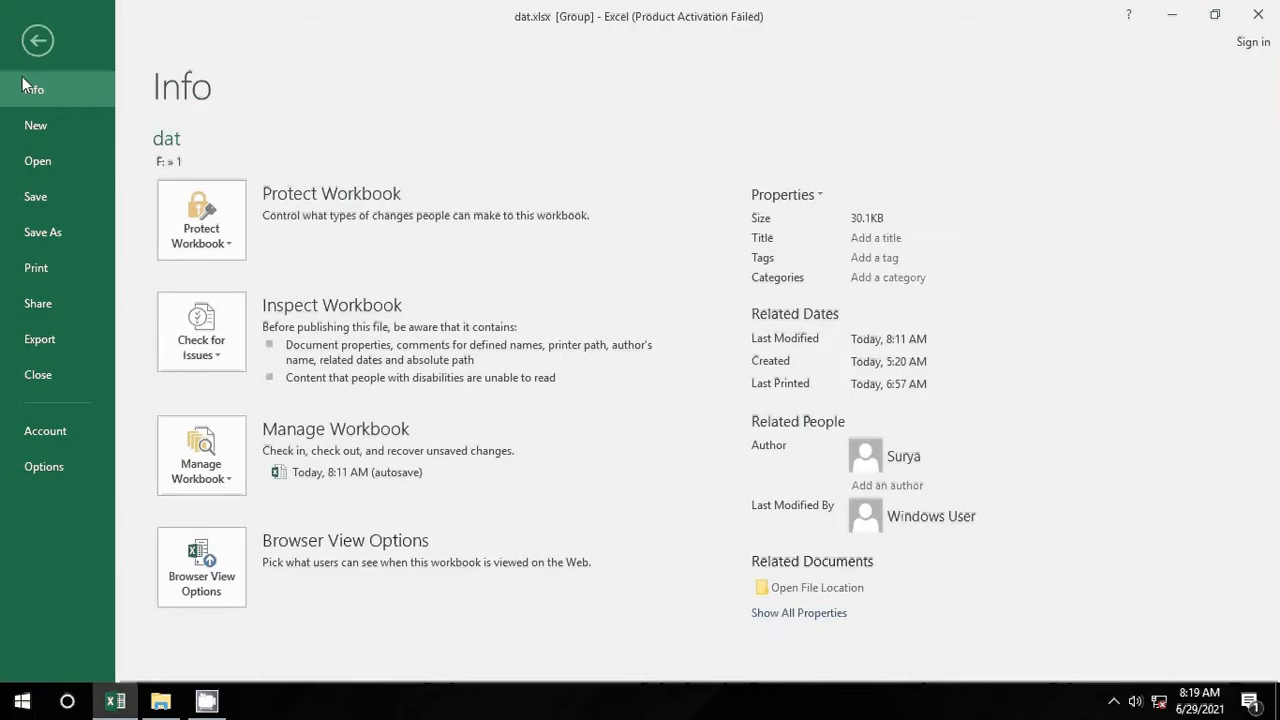
{"action": "left_click", "coordinate": [58, 232]}
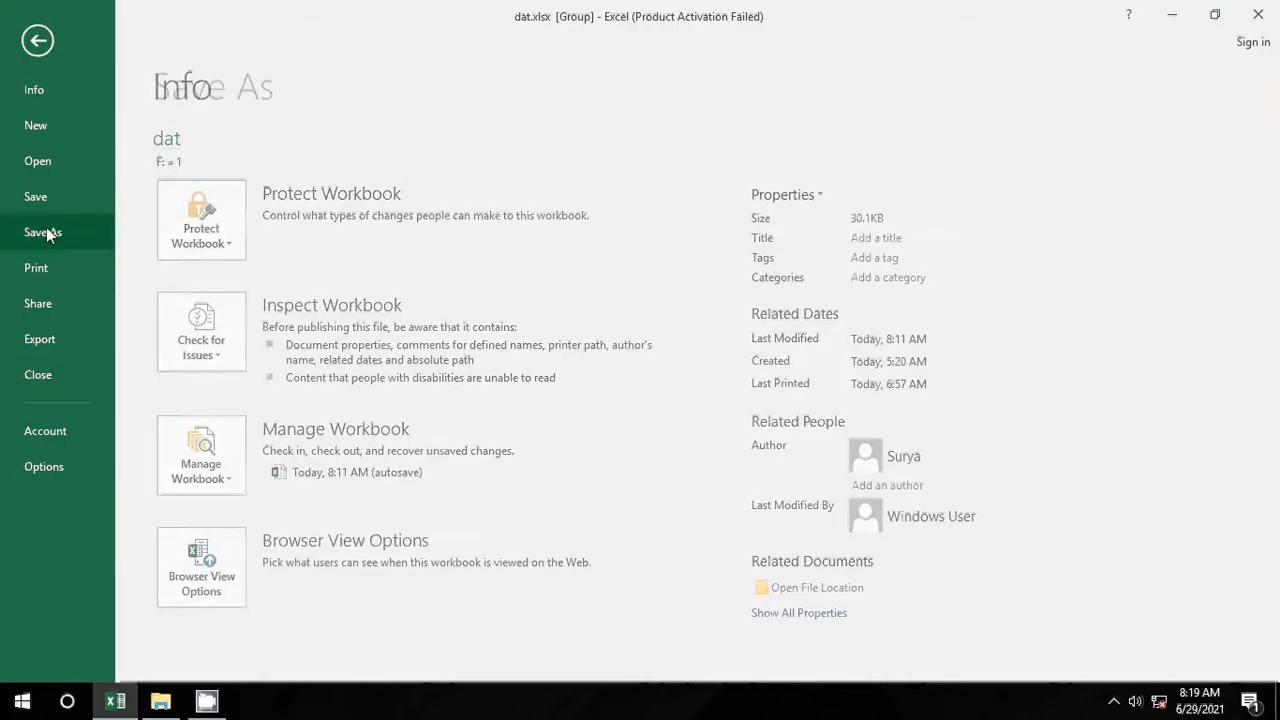
{"action": "left_click", "coordinate": [477, 185]}
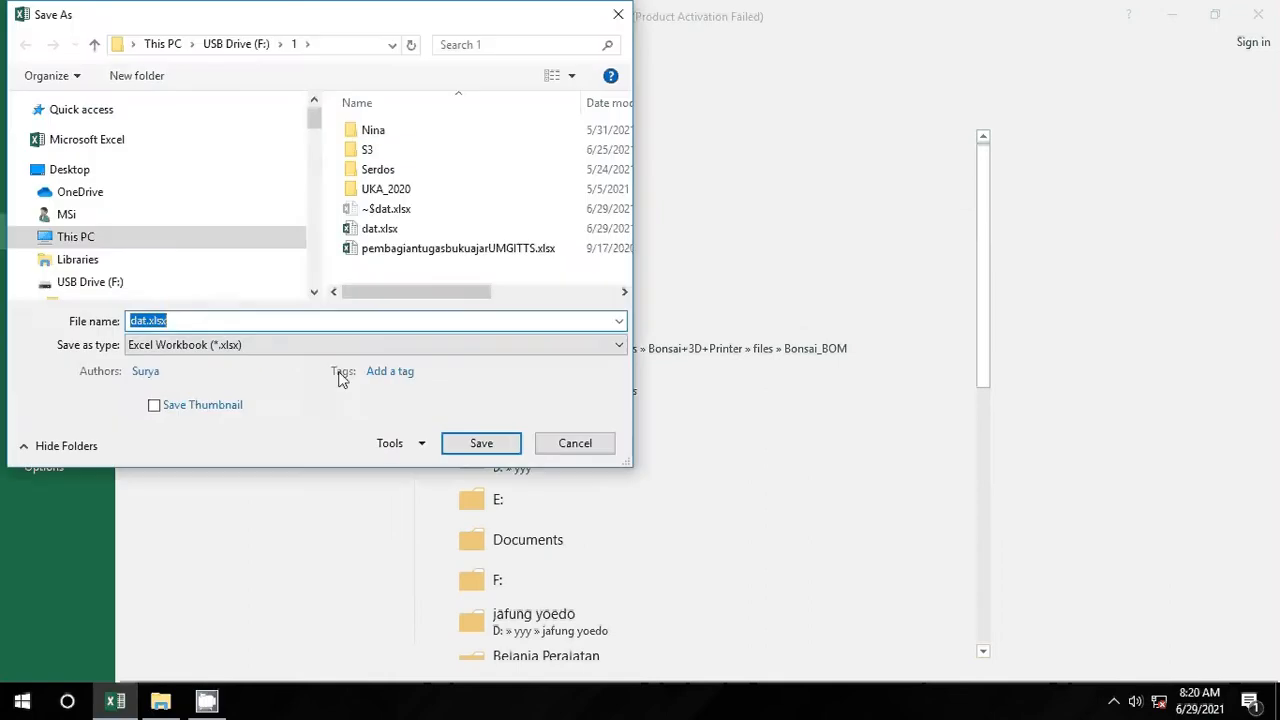
{"action": "left_click", "coordinate": [420, 445]}
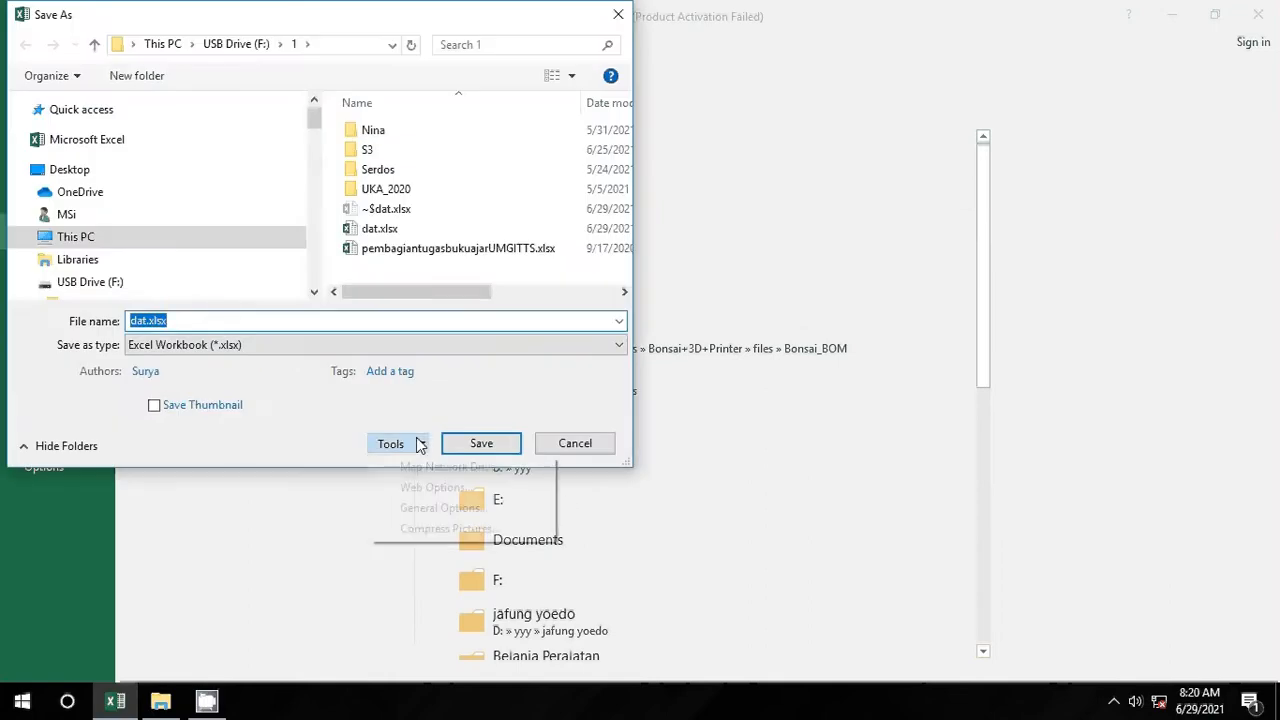
{"action": "left_click", "coordinate": [440, 510]}
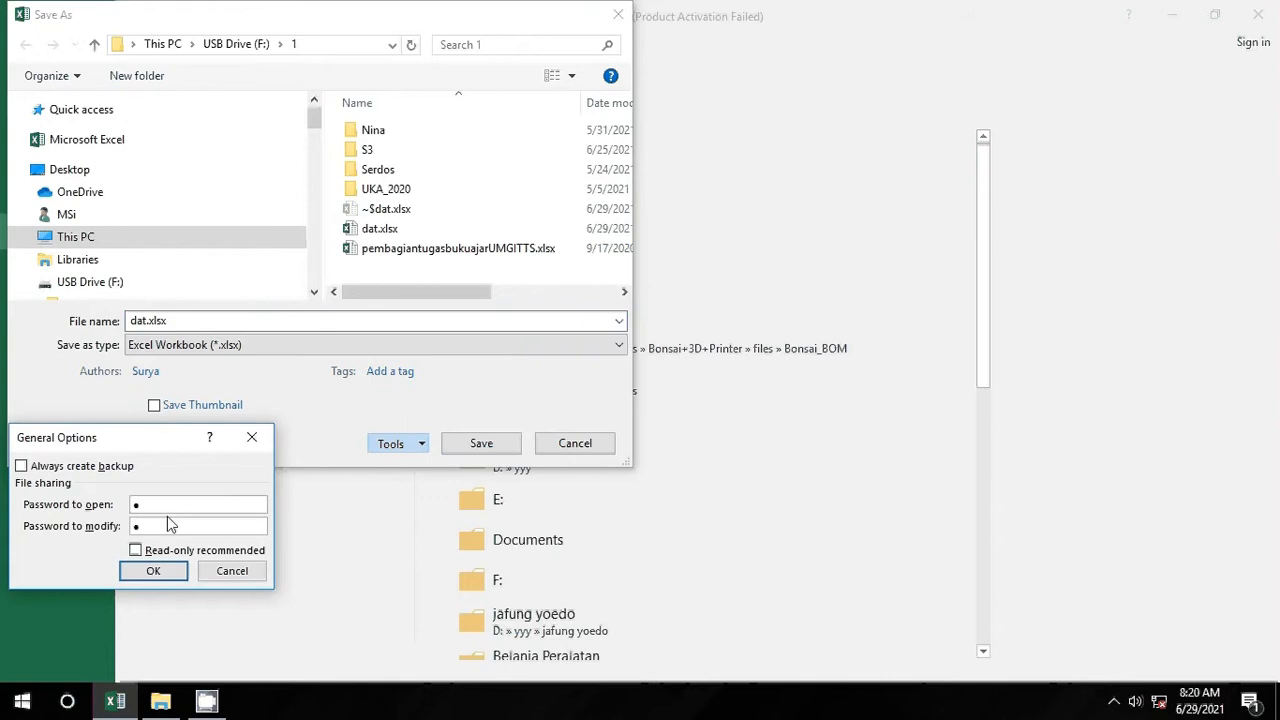
{"action": "left_click", "coordinate": [175, 578]}
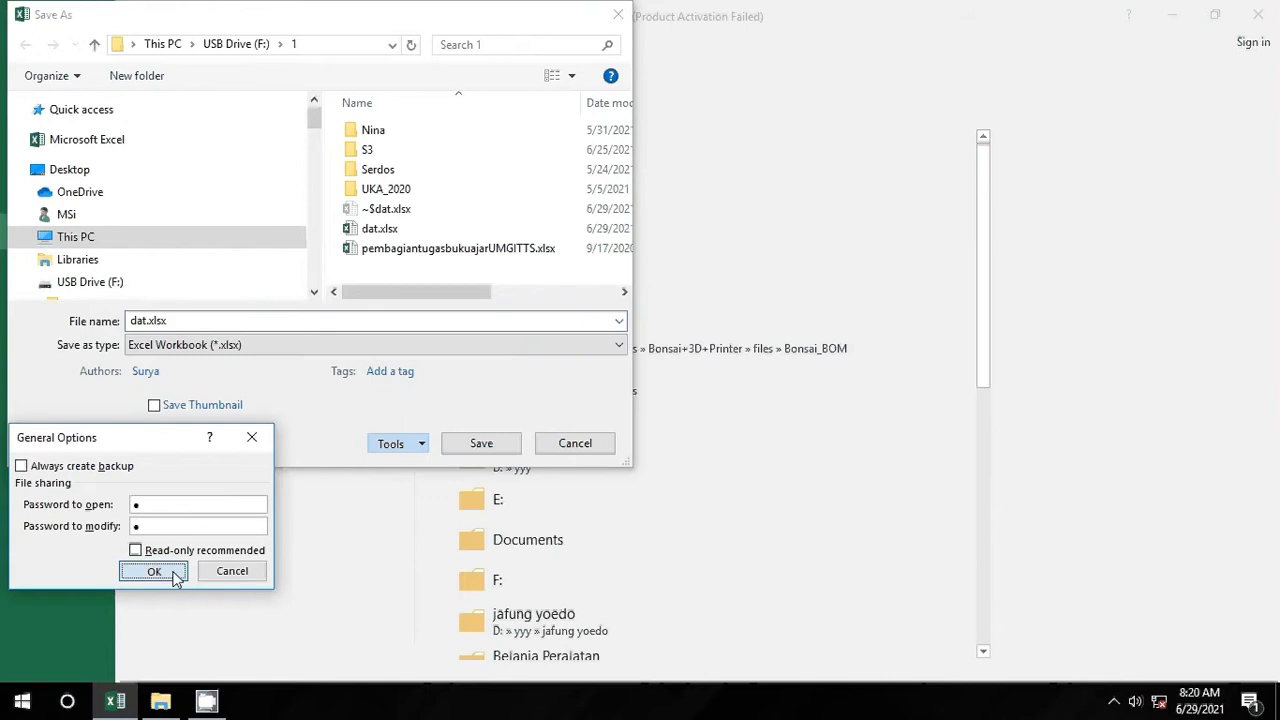
{"action": "left_click", "coordinate": [166, 571]}
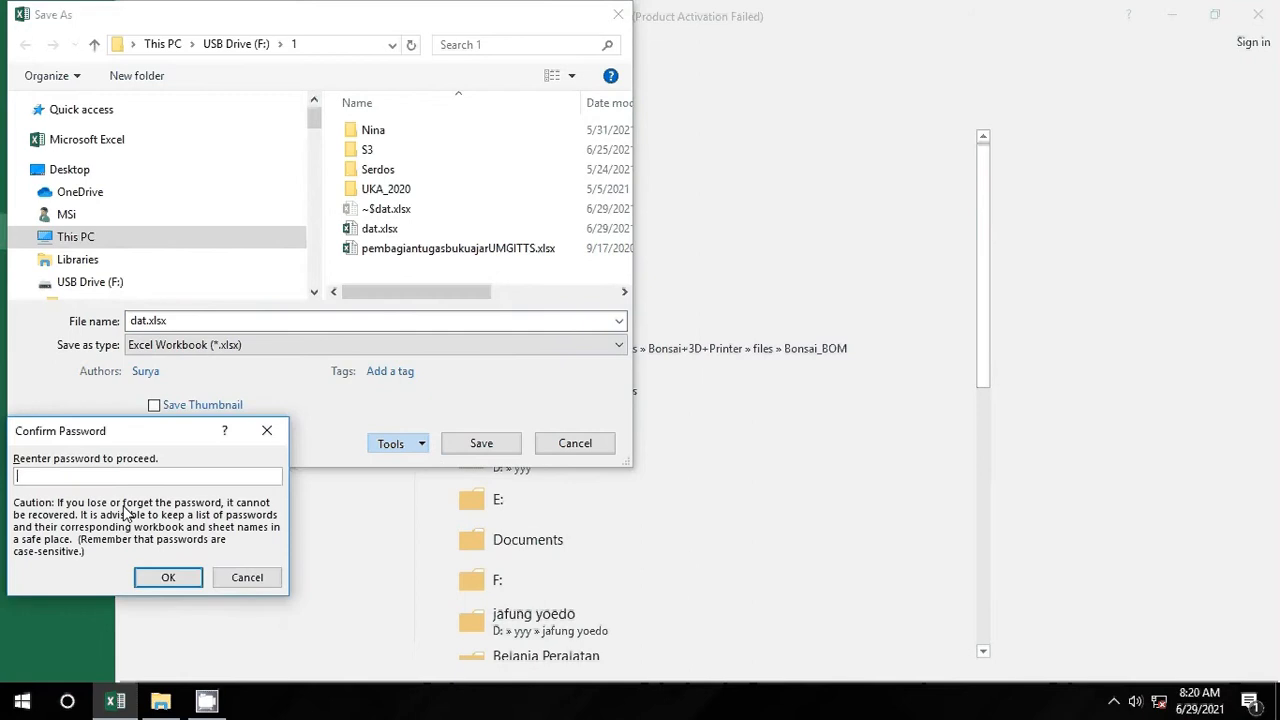
{"action": "left_click", "coordinate": [167, 574]}
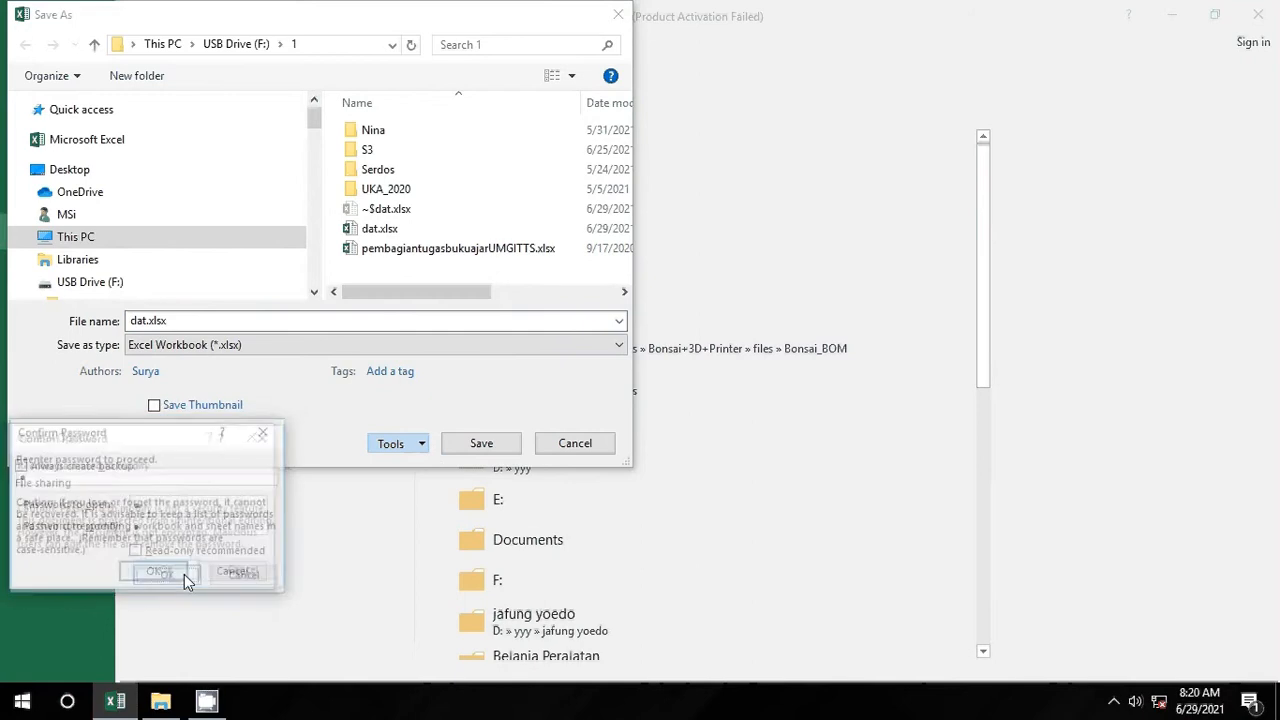
{"action": "type", "text": "1"}
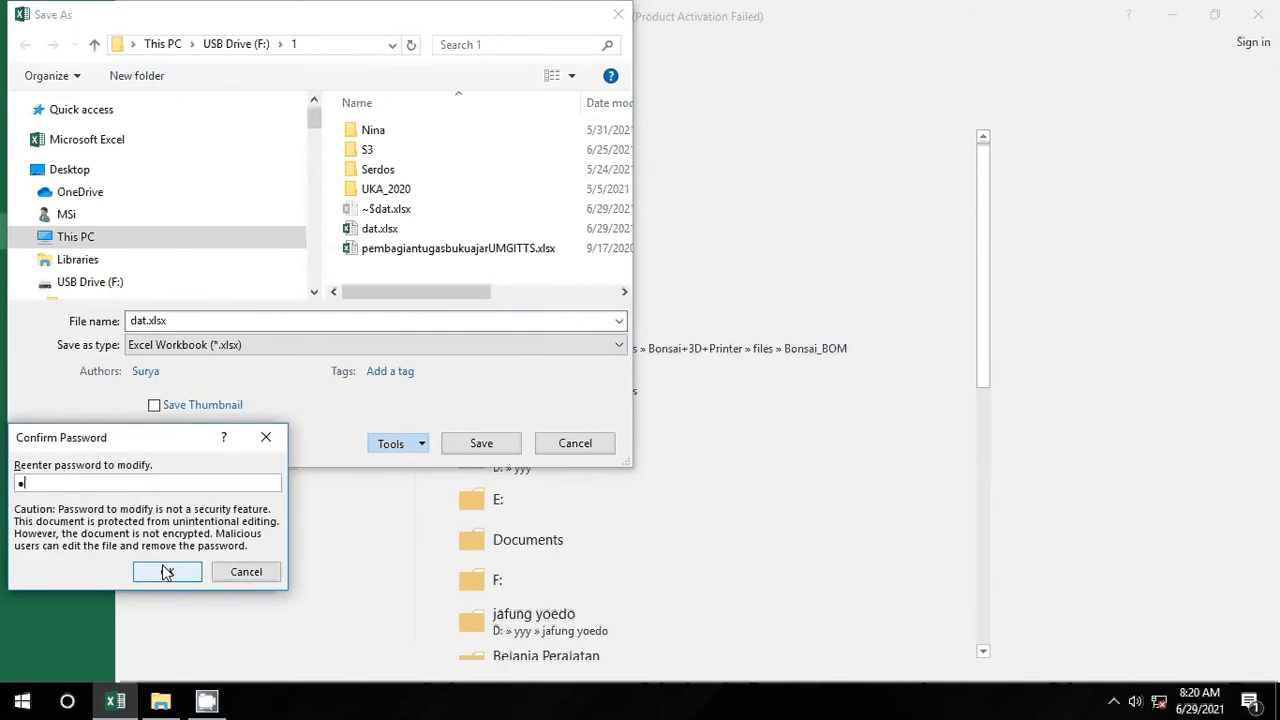
{"action": "left_click", "coordinate": [172, 575]}
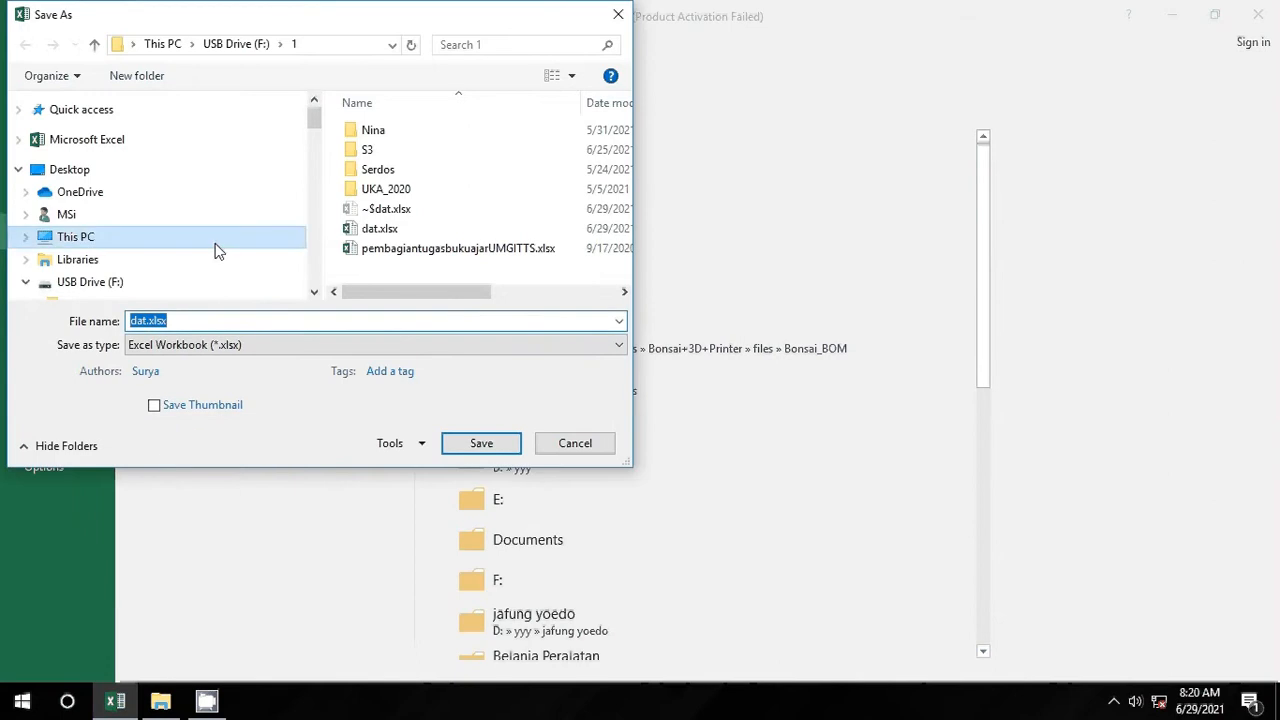
Step: Save the workbook as dat1.xlsx and reopen it from File Explorer
{"action": "left_click", "coordinate": [153, 321]}
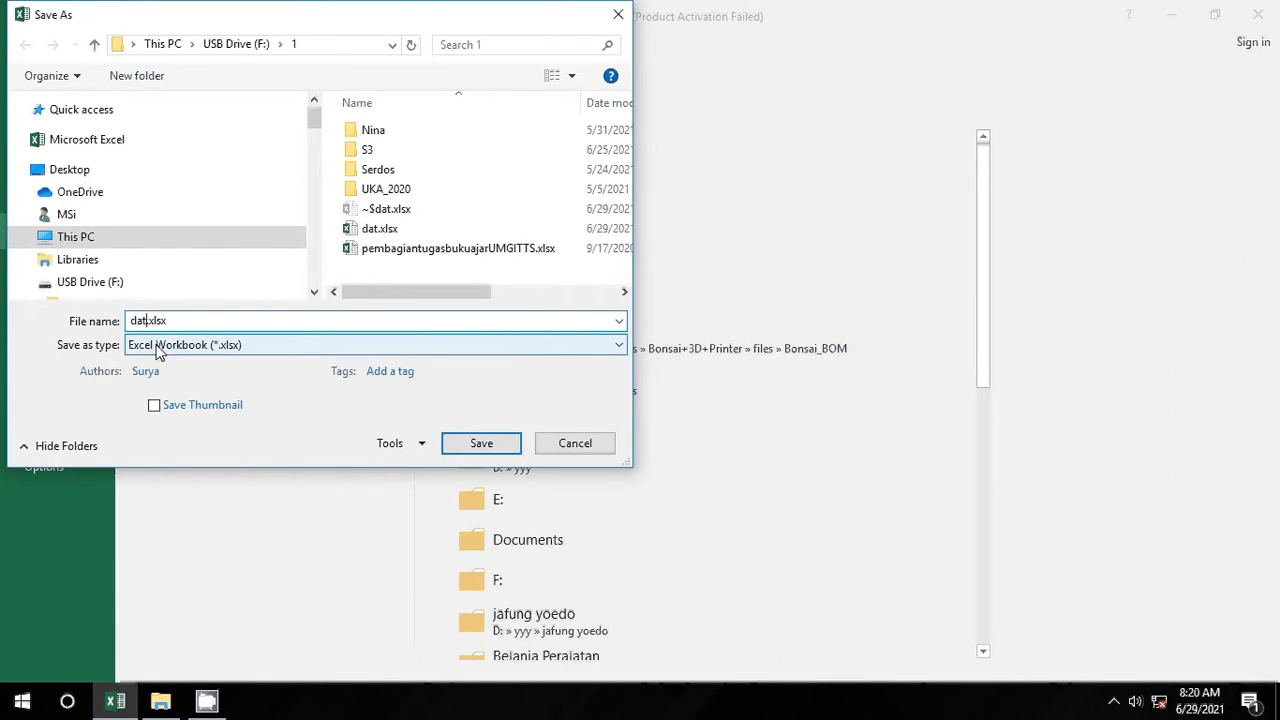
{"action": "type", "text": "1"}
{"action": "key", "text": "Return"}
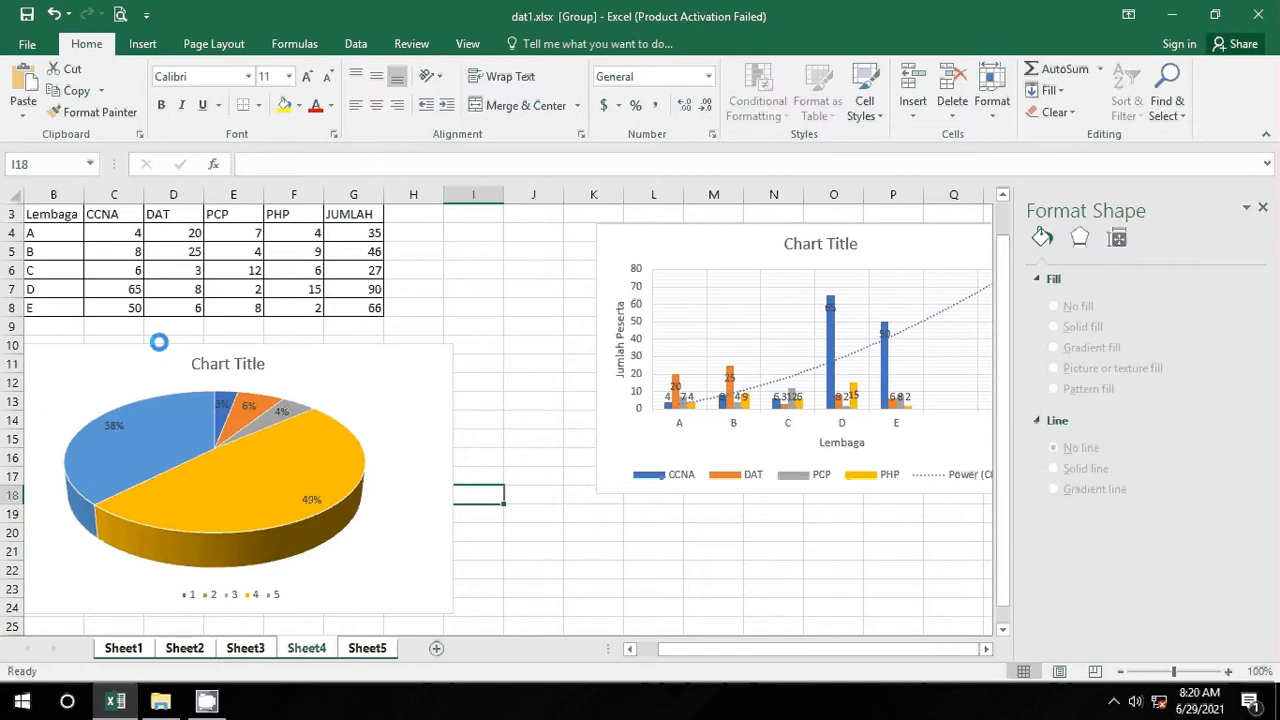
{"action": "left_click", "coordinate": [162, 703]}
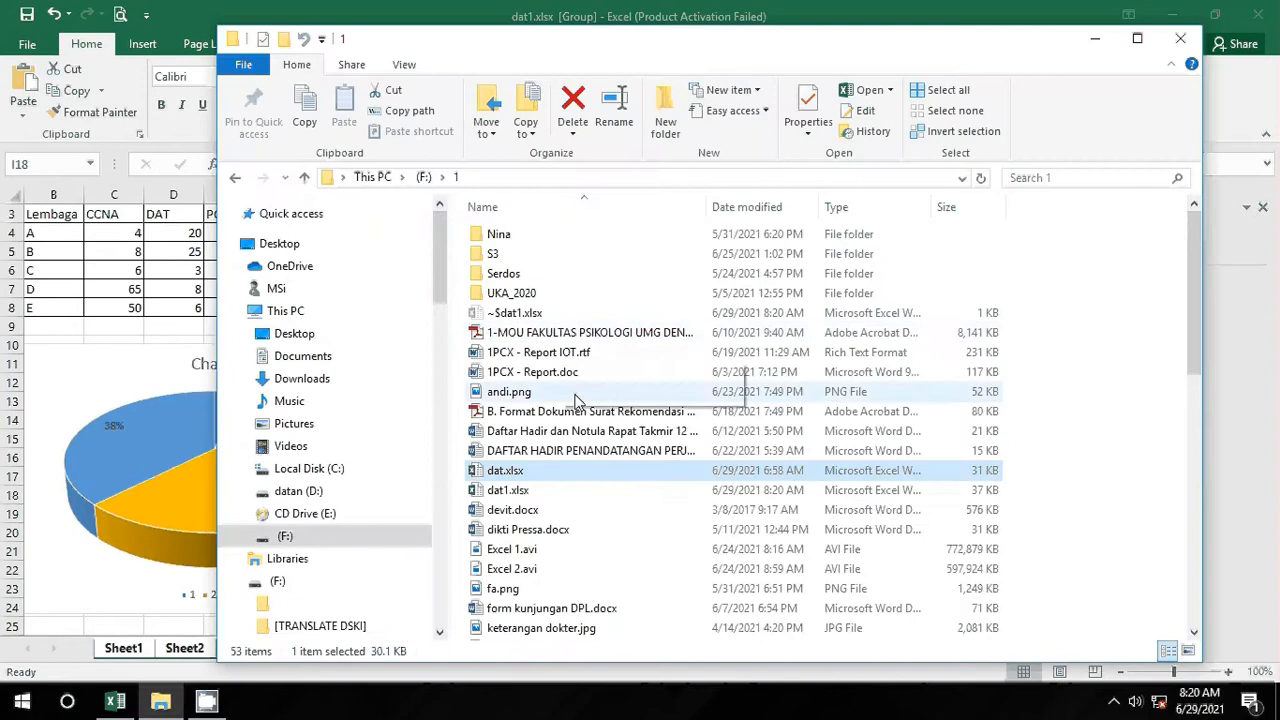
{"action": "double_click", "coordinate": [505, 491]}
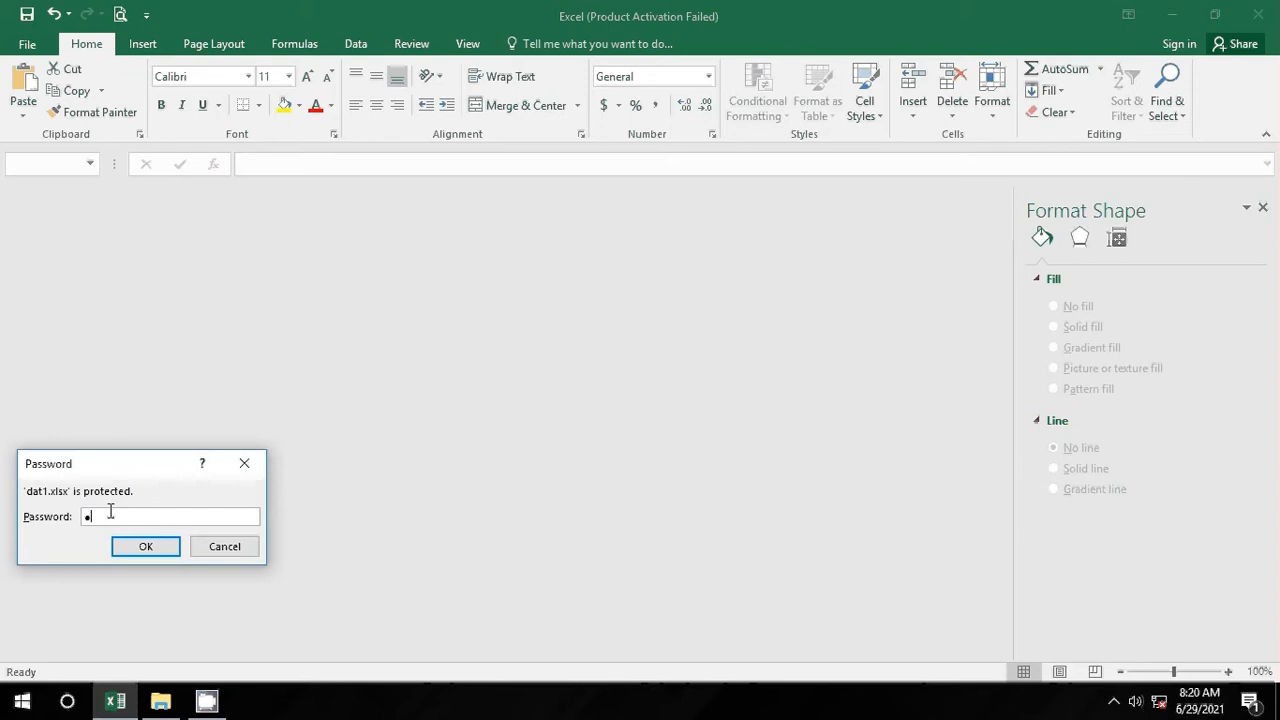
Step: Reopen dat1.xlsx with the correct password and choose Read Only
{"action": "key", "text": "Return"}
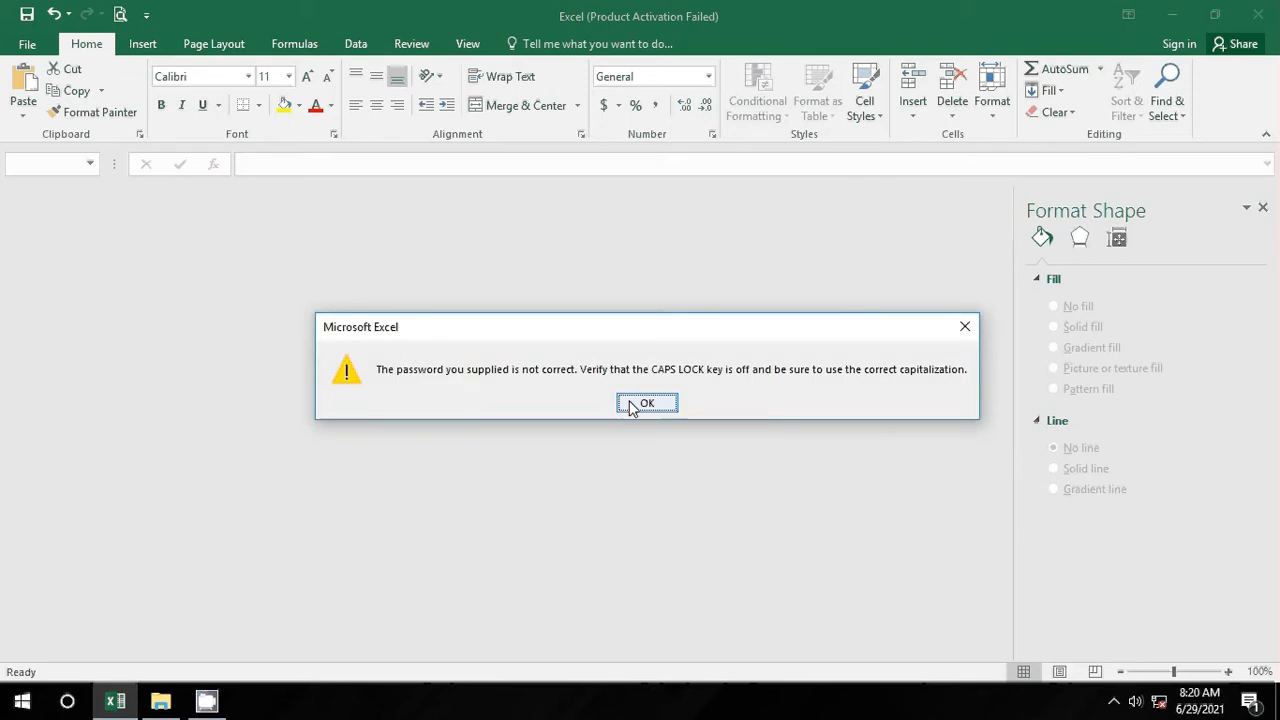
{"action": "left_click", "coordinate": [631, 405]}
{"action": "left_click", "coordinate": [160, 701]}
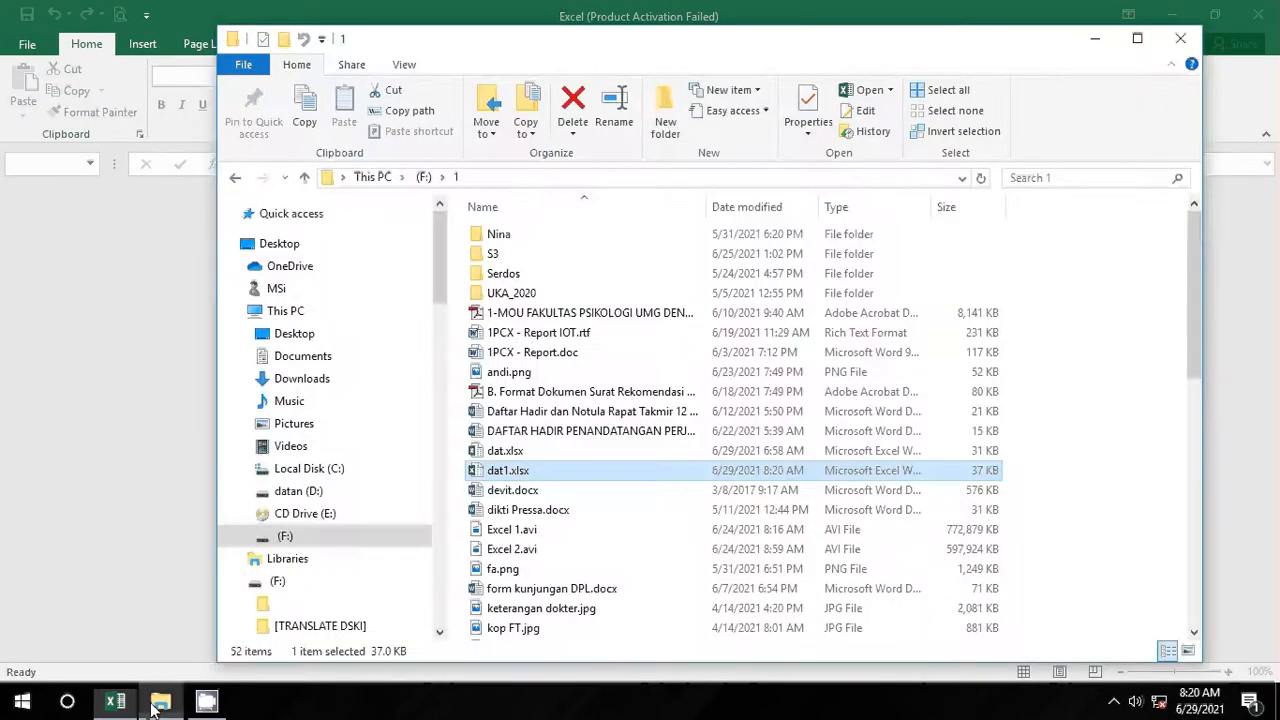
{"action": "double_click", "coordinate": [495, 471]}
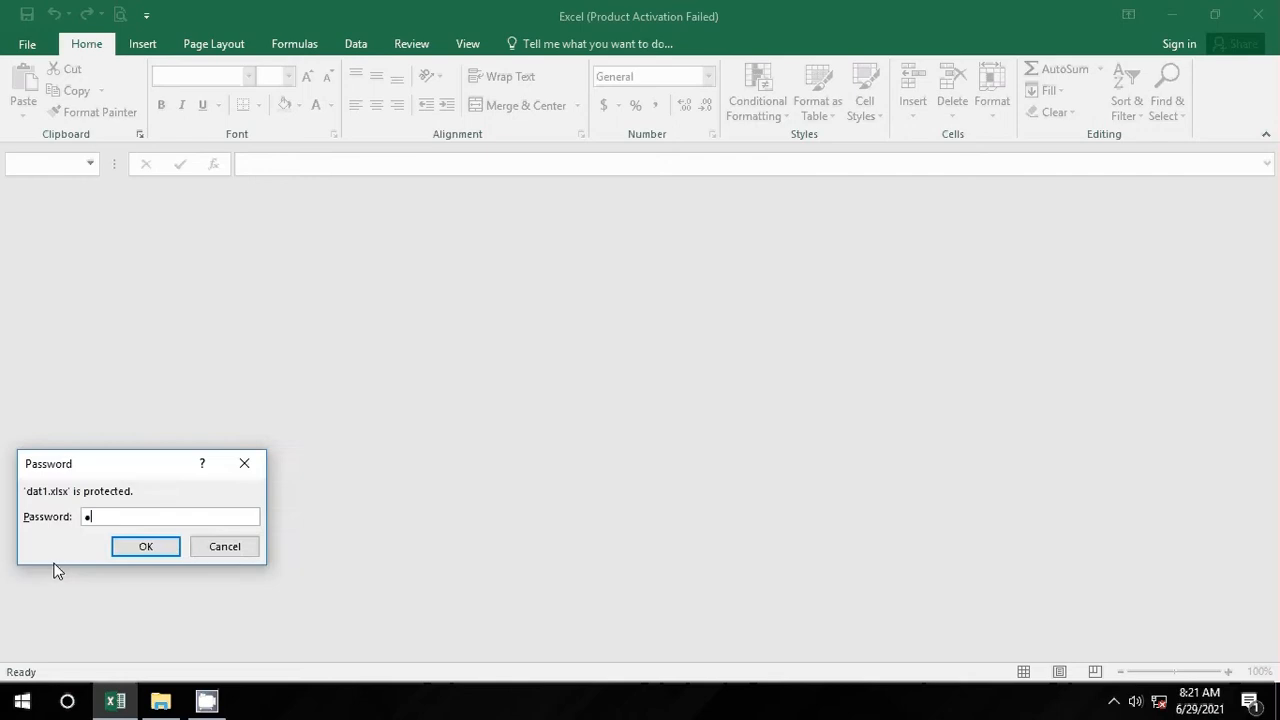
{"action": "key", "text": "Return"}
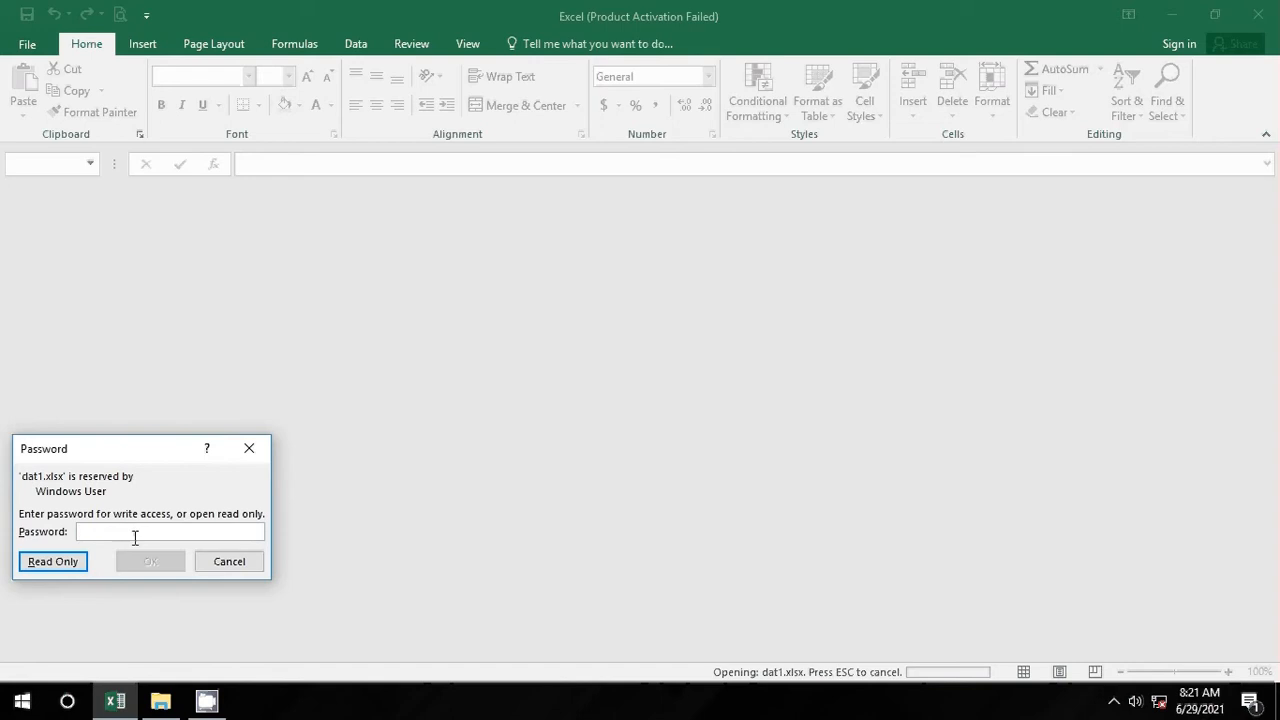
{"action": "left_click", "coordinate": [53, 561]}
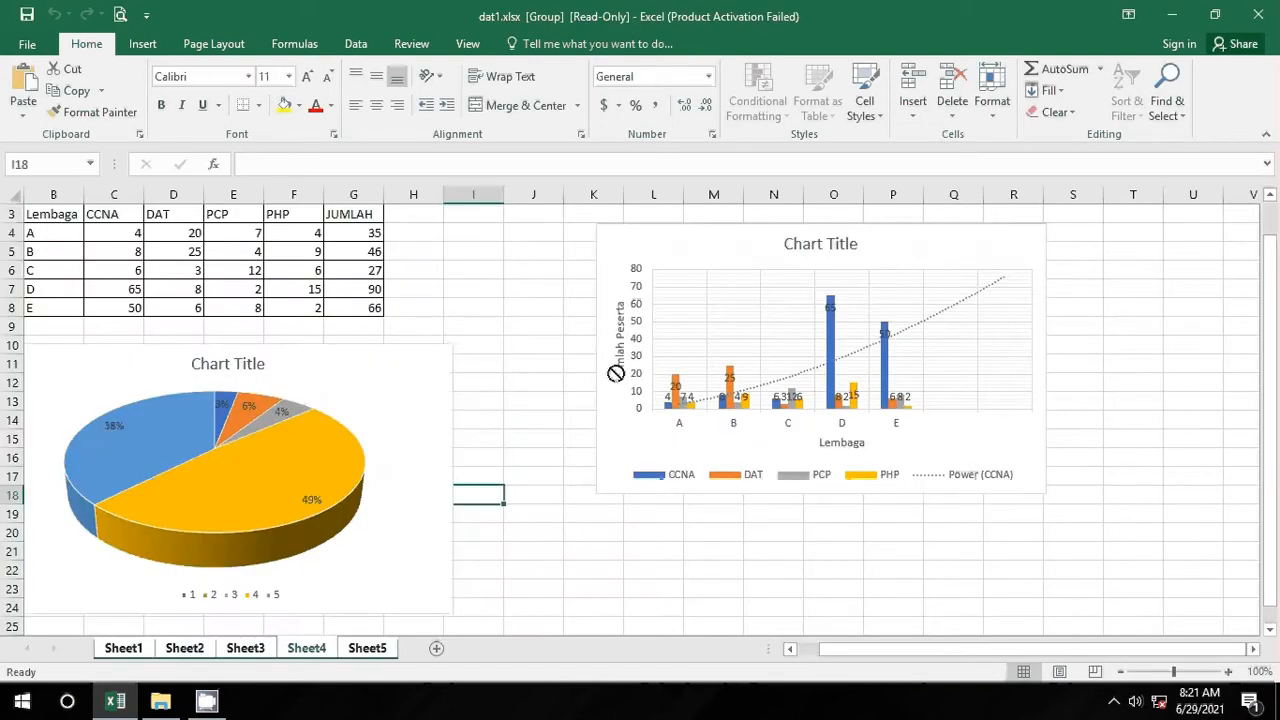
Step: Overwrite the G6 total with the text juuij
{"action": "left_click", "coordinate": [355, 267]}
{"action": "type", "text": "juuij"}
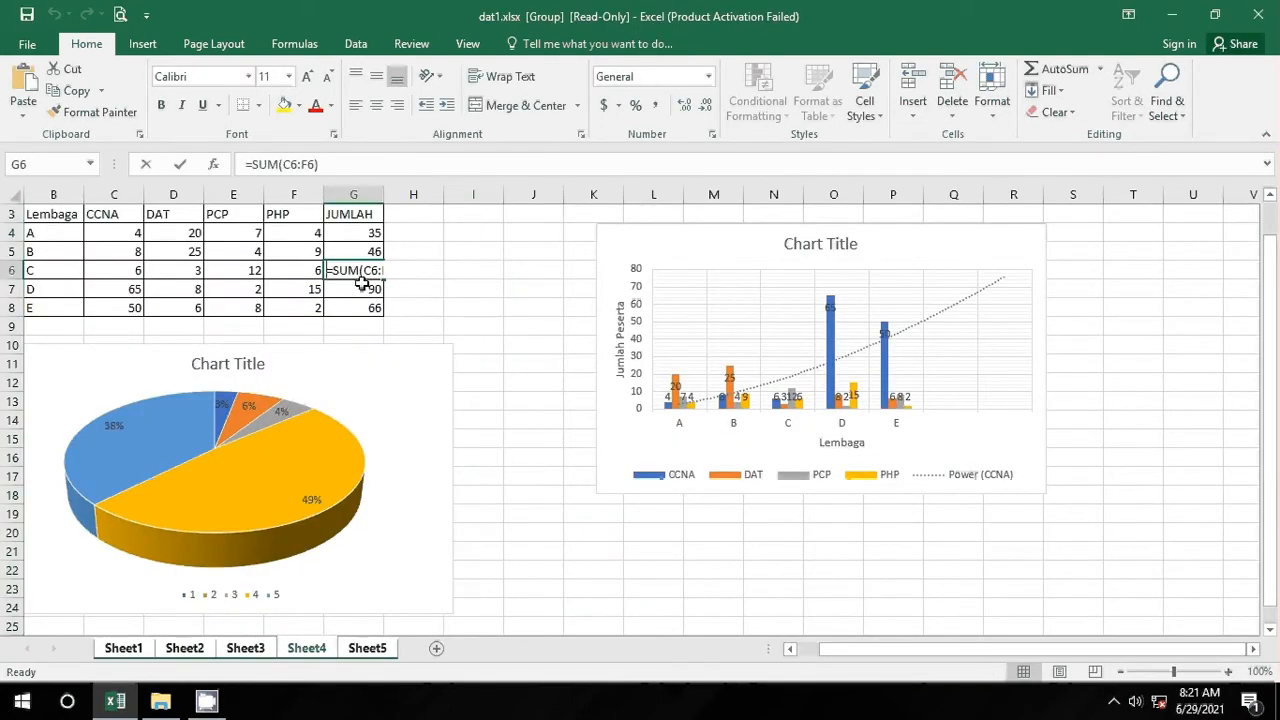
{"action": "left_click", "coordinate": [474, 274]}
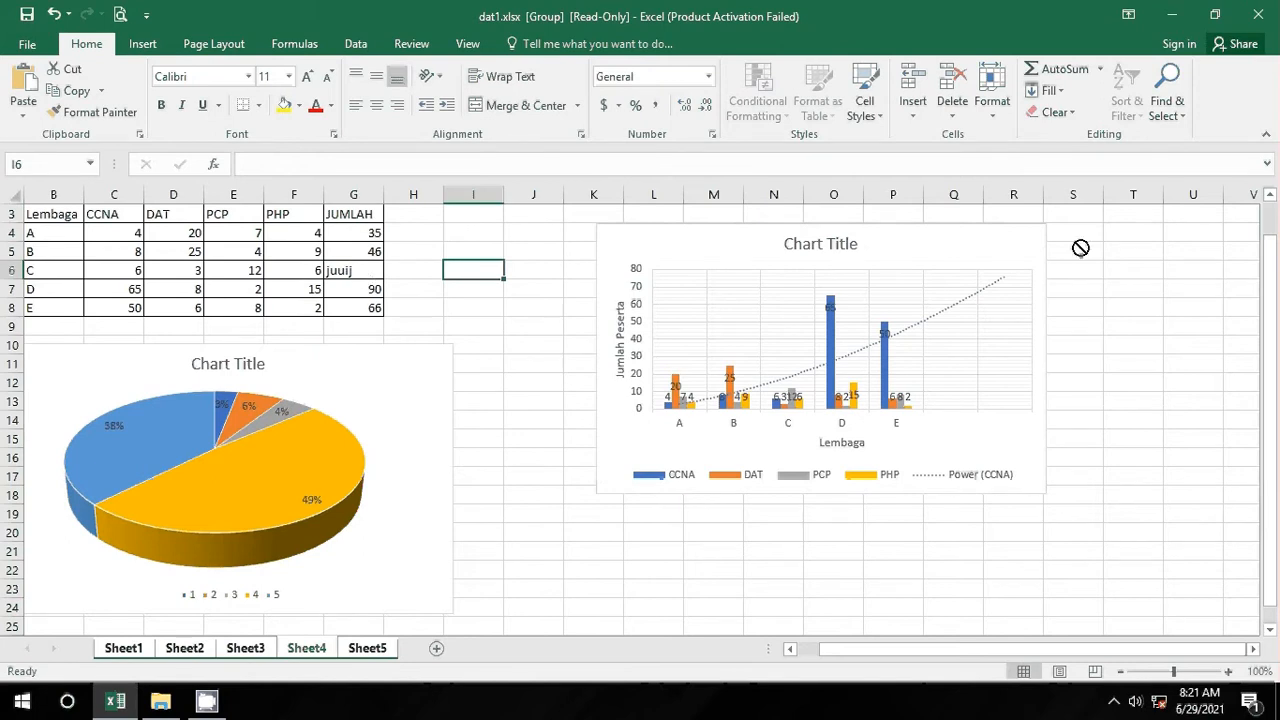
Step: Try saving the read-only workbook, acknowledge the warning, and return to the sheet
{"action": "left_click", "coordinate": [27, 14]}
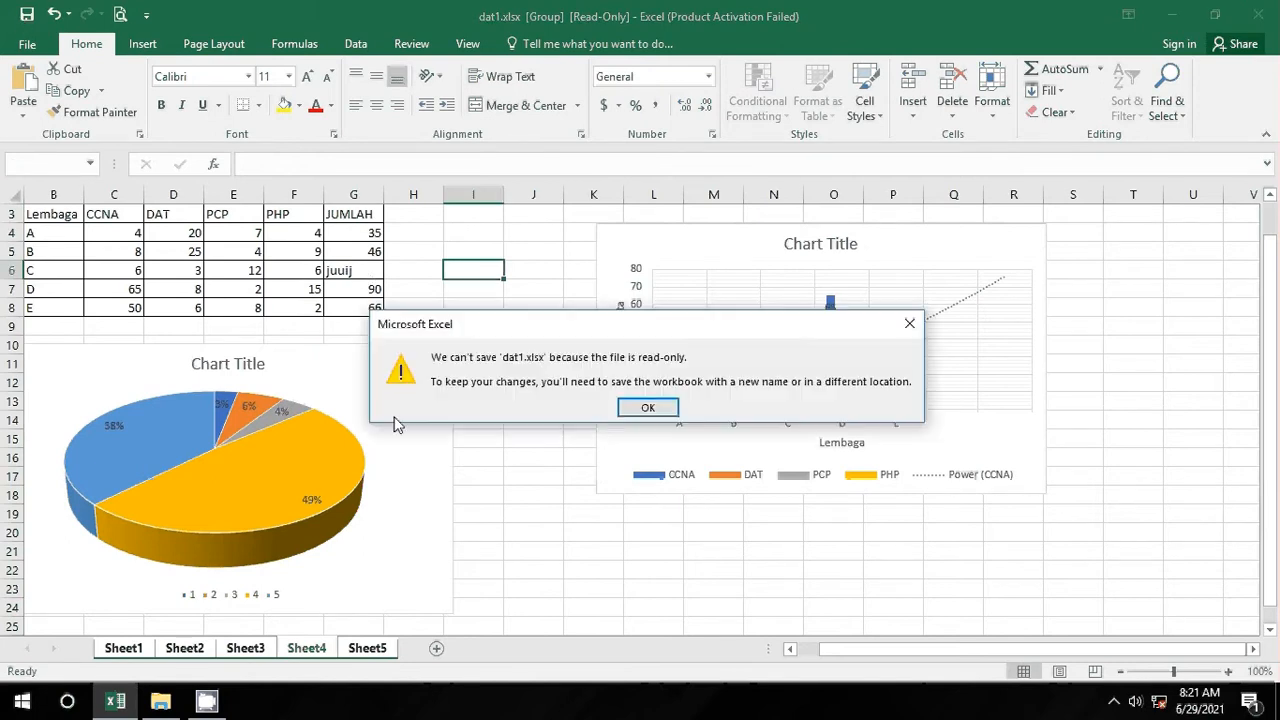
{"action": "left_click", "coordinate": [648, 409]}
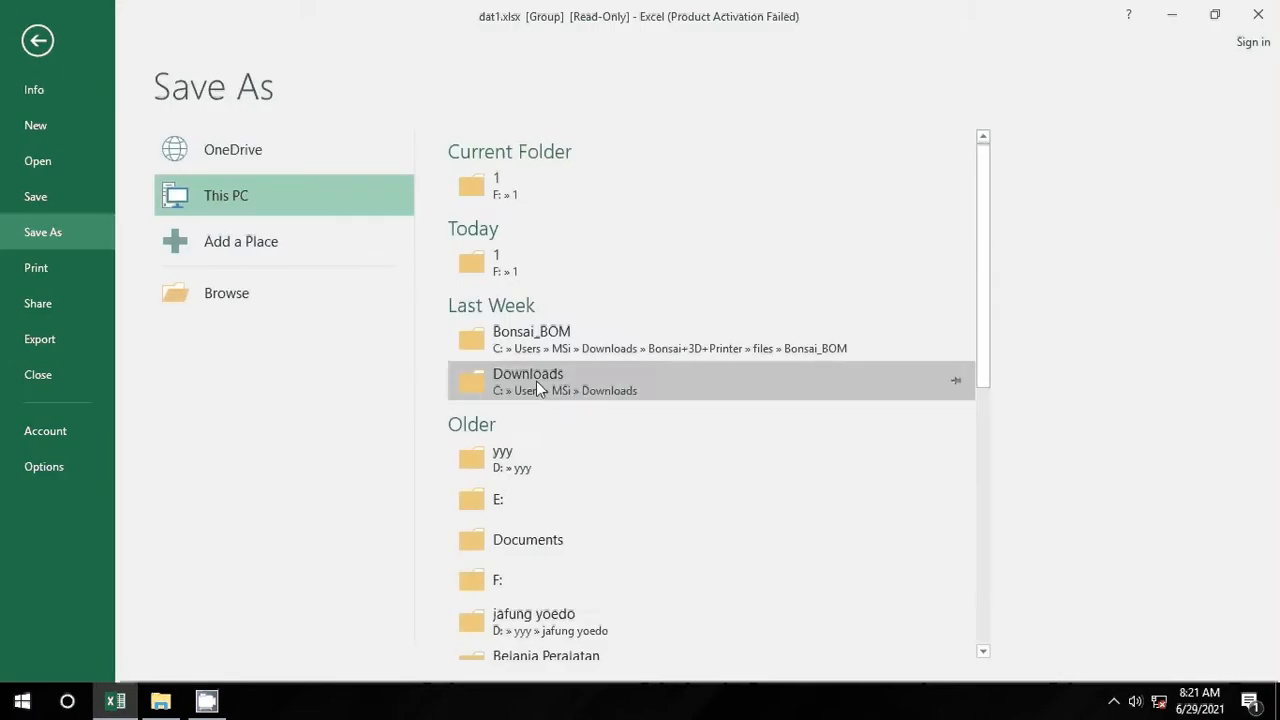
{"action": "left_click", "coordinate": [43, 47]}
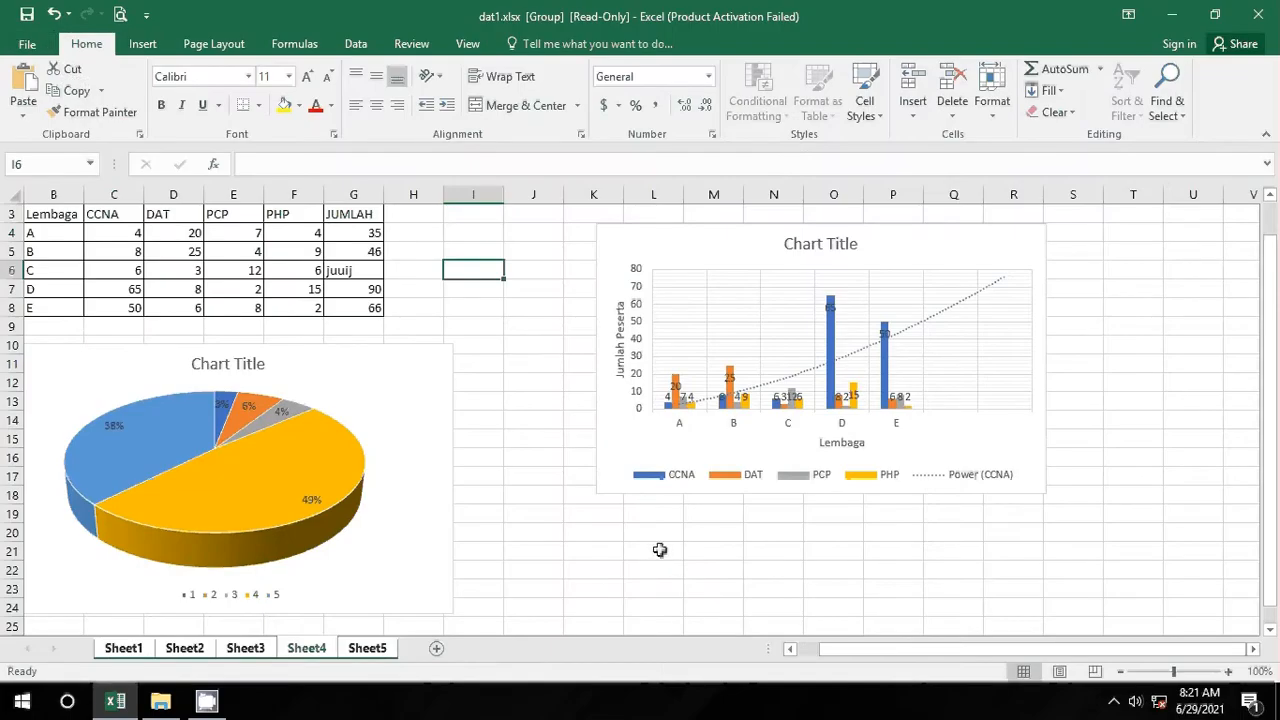
{"action": "left_click", "coordinate": [610, 550]}
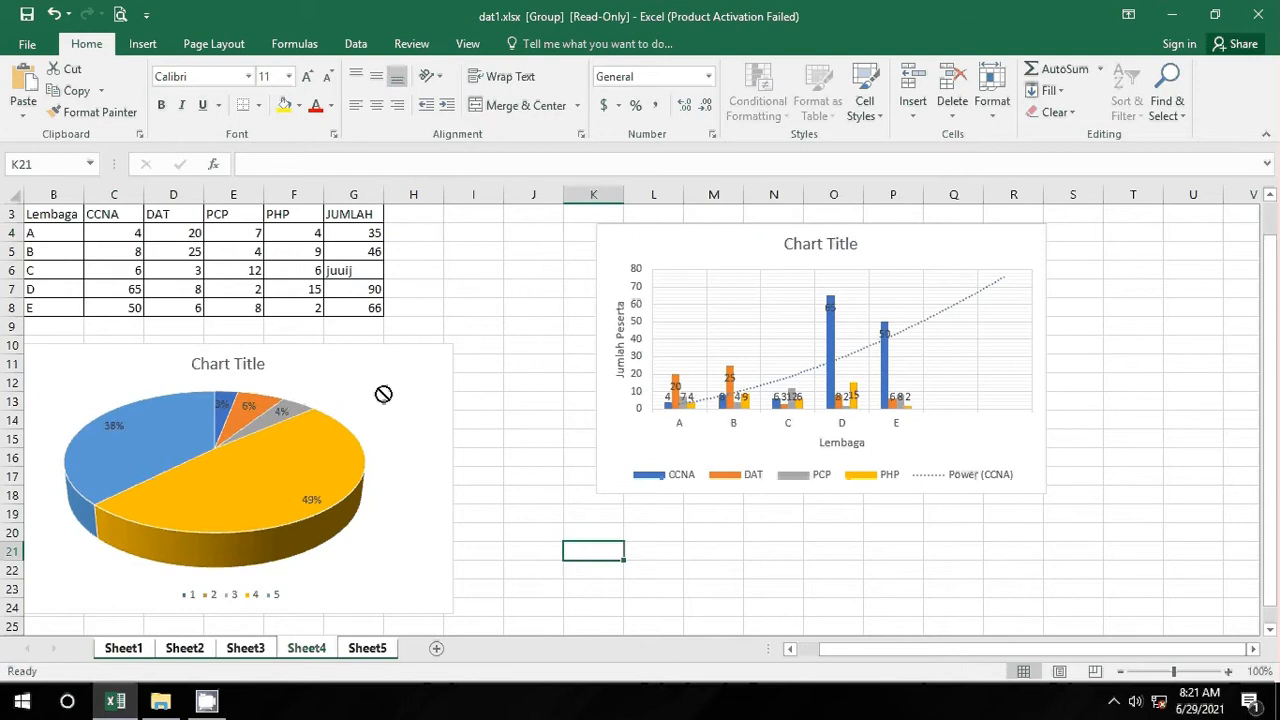
Step: Ungroup the worksheets from the tab menu
{"action": "right_click", "coordinate": [320, 650]}
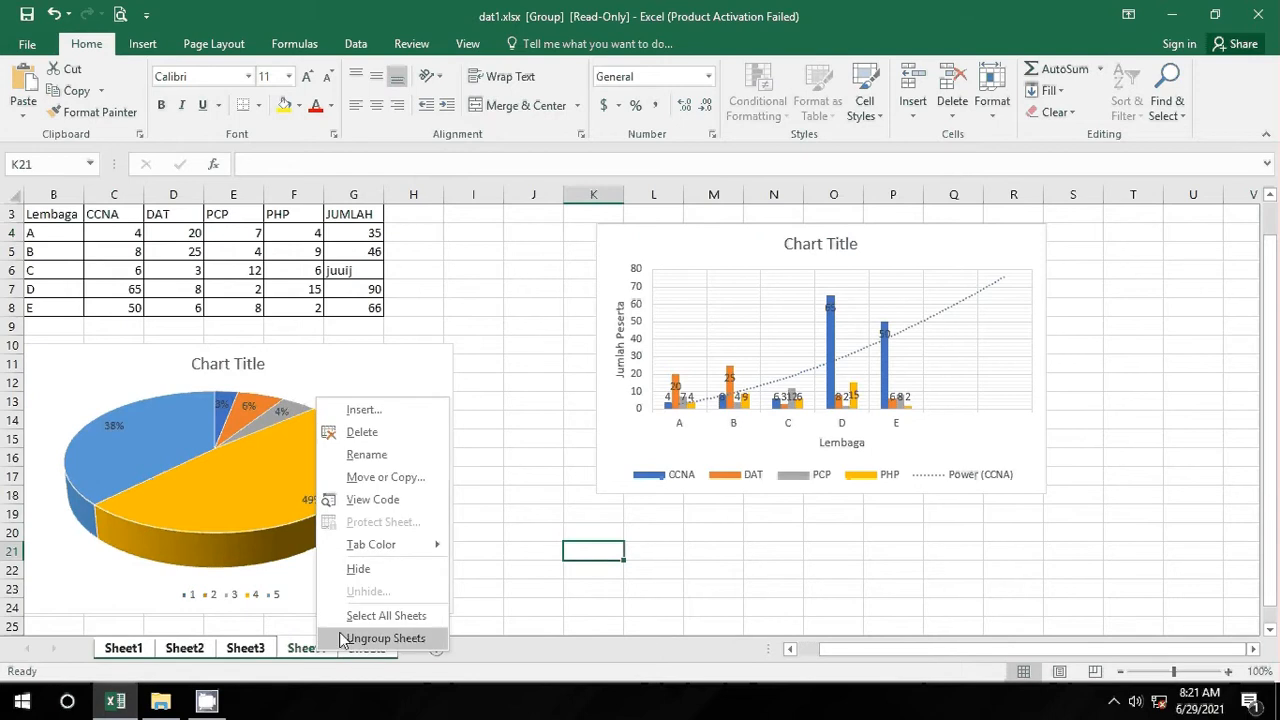
{"action": "left_click", "coordinate": [350, 640]}
{"action": "left_click", "coordinate": [480, 289]}
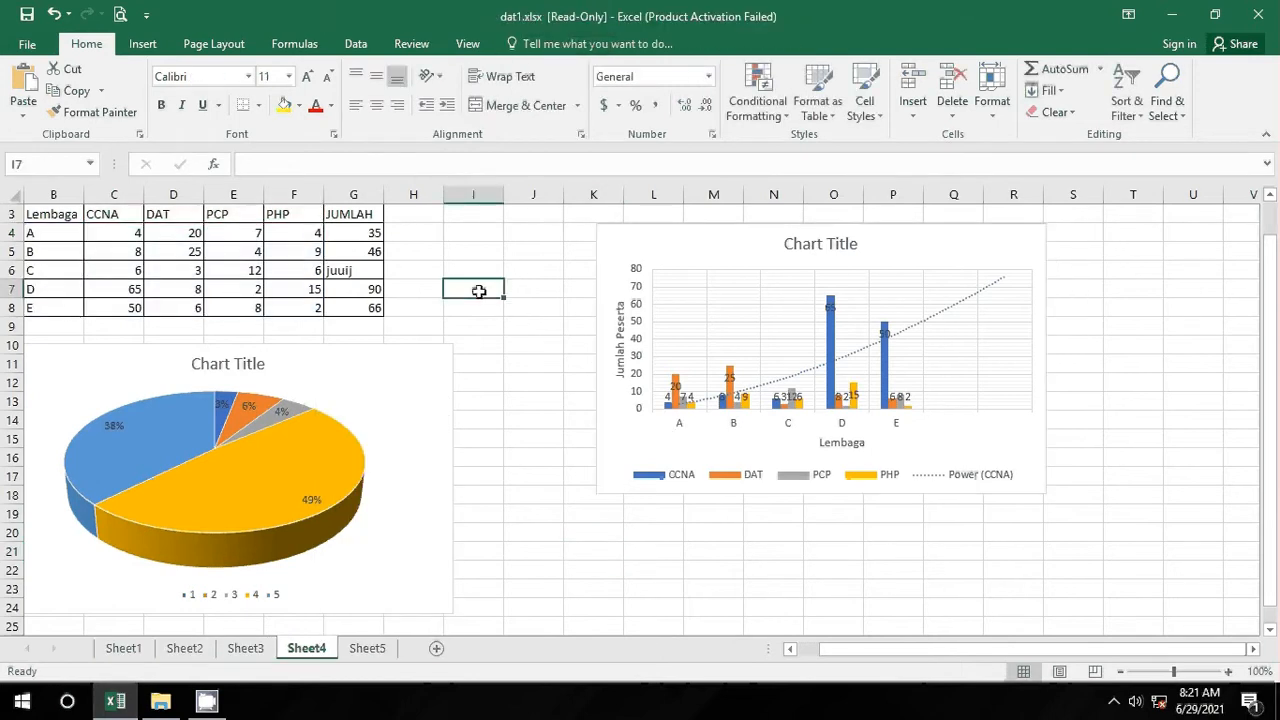
{"action": "left_click", "coordinate": [28, 44]}
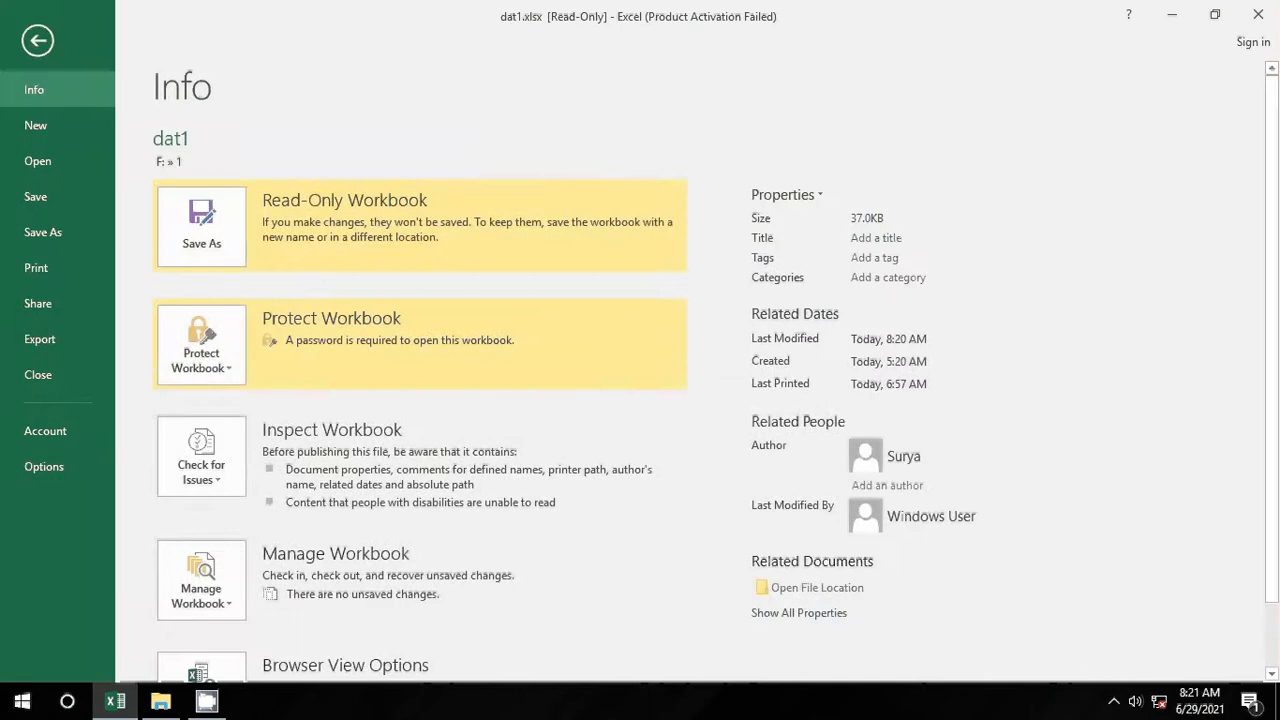
{"action": "left_click", "coordinate": [40, 22]}
Step: Preview printing Sheet1 single-sided on A4 paper
{"action": "left_click", "coordinate": [110, 655]}
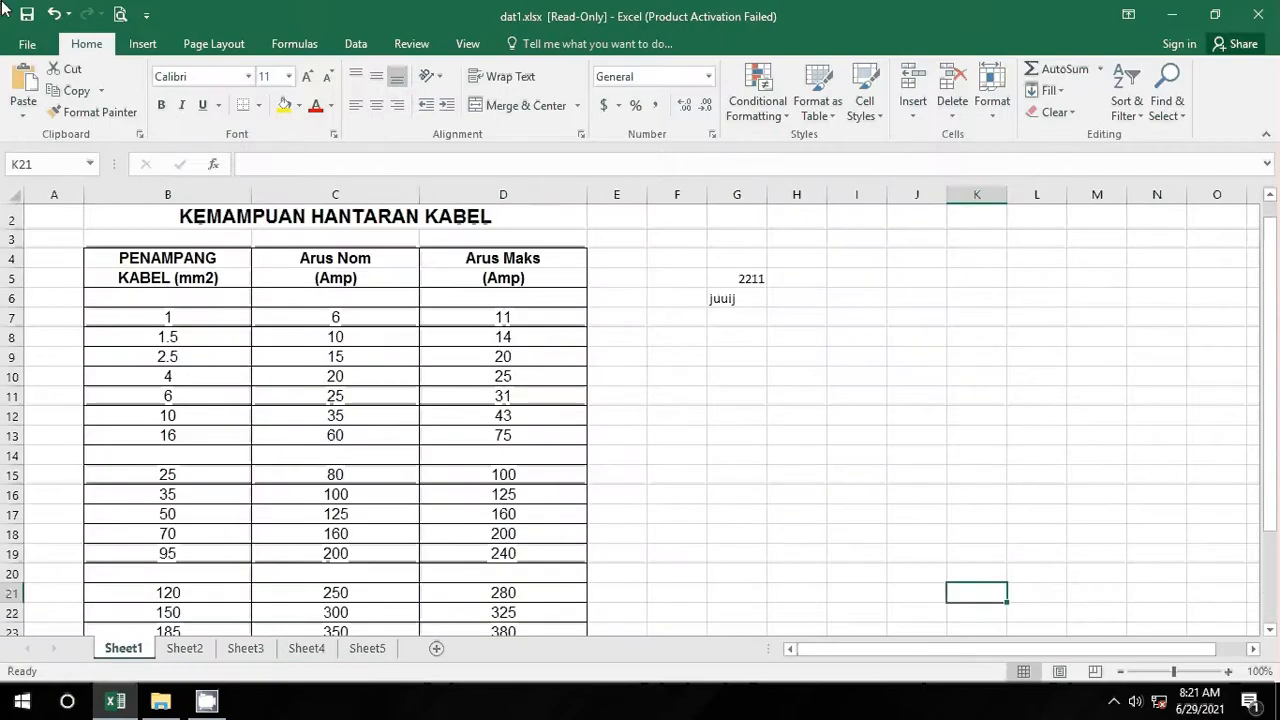
{"action": "left_click", "coordinate": [27, 44]}
{"action": "left_click", "coordinate": [56, 265]}
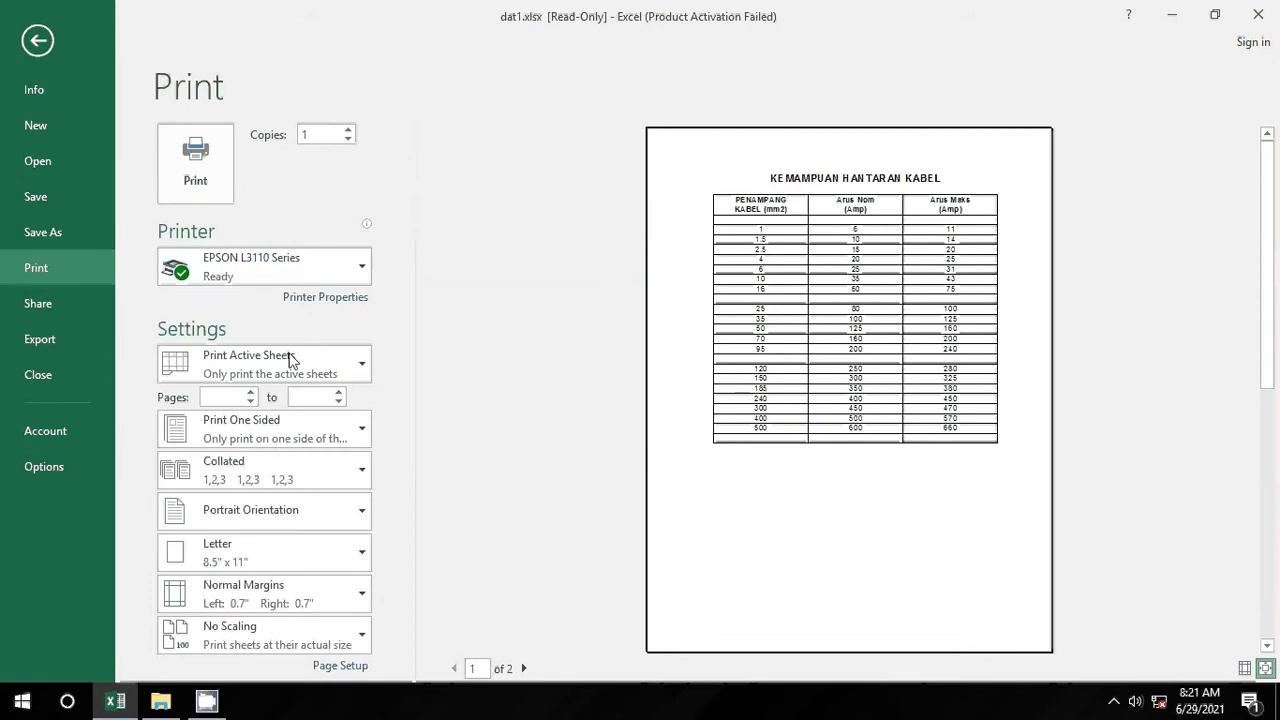
{"action": "left_click", "coordinate": [349, 441]}
{"action": "left_click", "coordinate": [350, 440]}
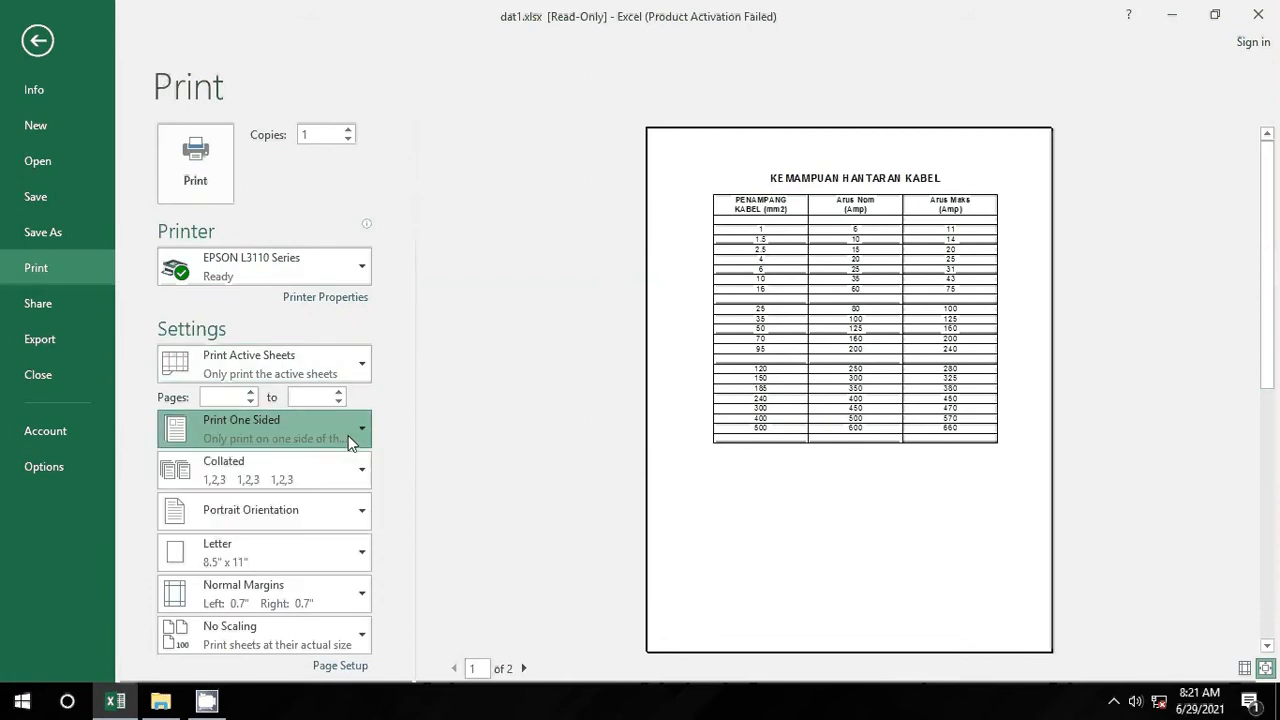
{"action": "left_click", "coordinate": [340, 546]}
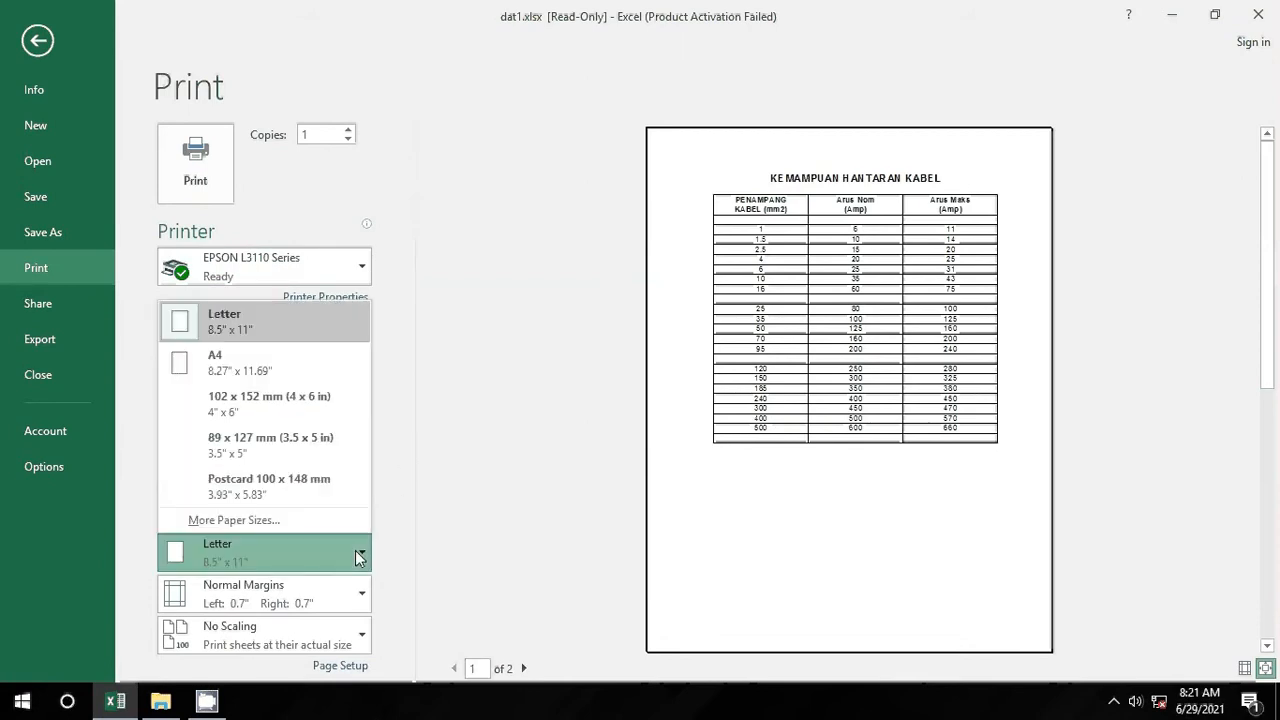
{"action": "left_click", "coordinate": [313, 358]}
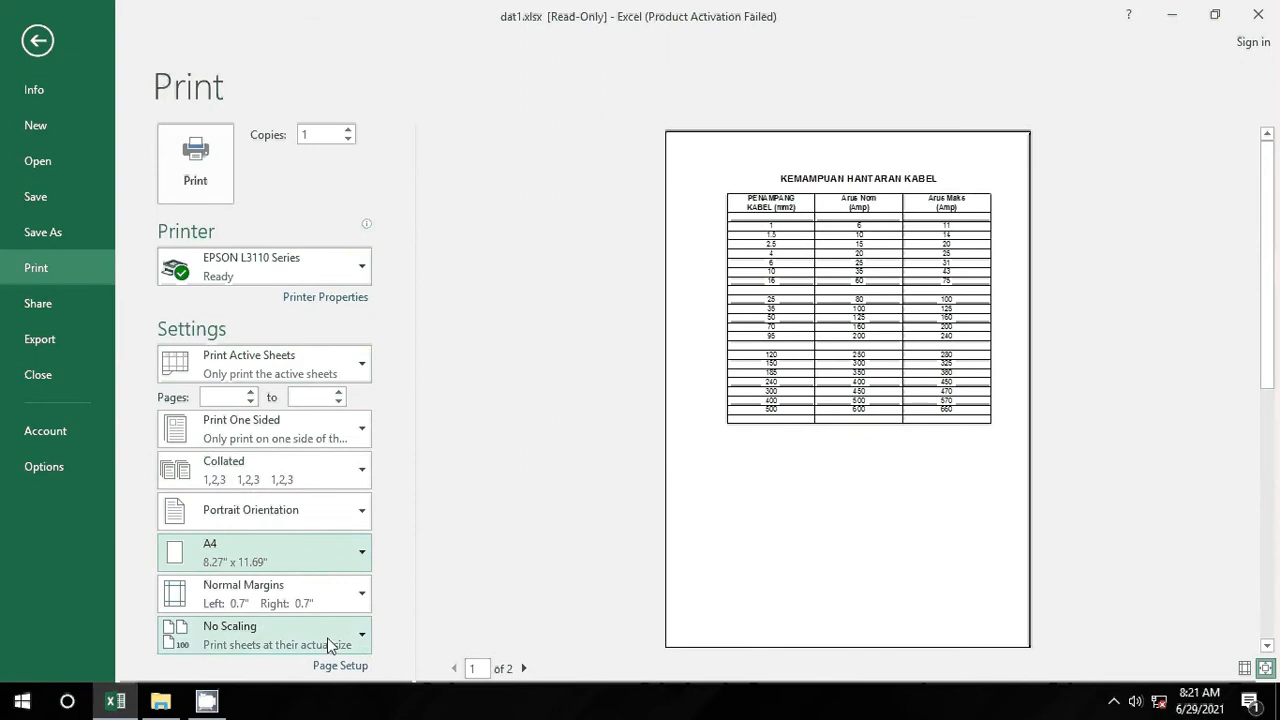
Step: Try landscape orientation, switch back to portrait, and leave the preview
{"action": "left_click", "coordinate": [342, 512]}
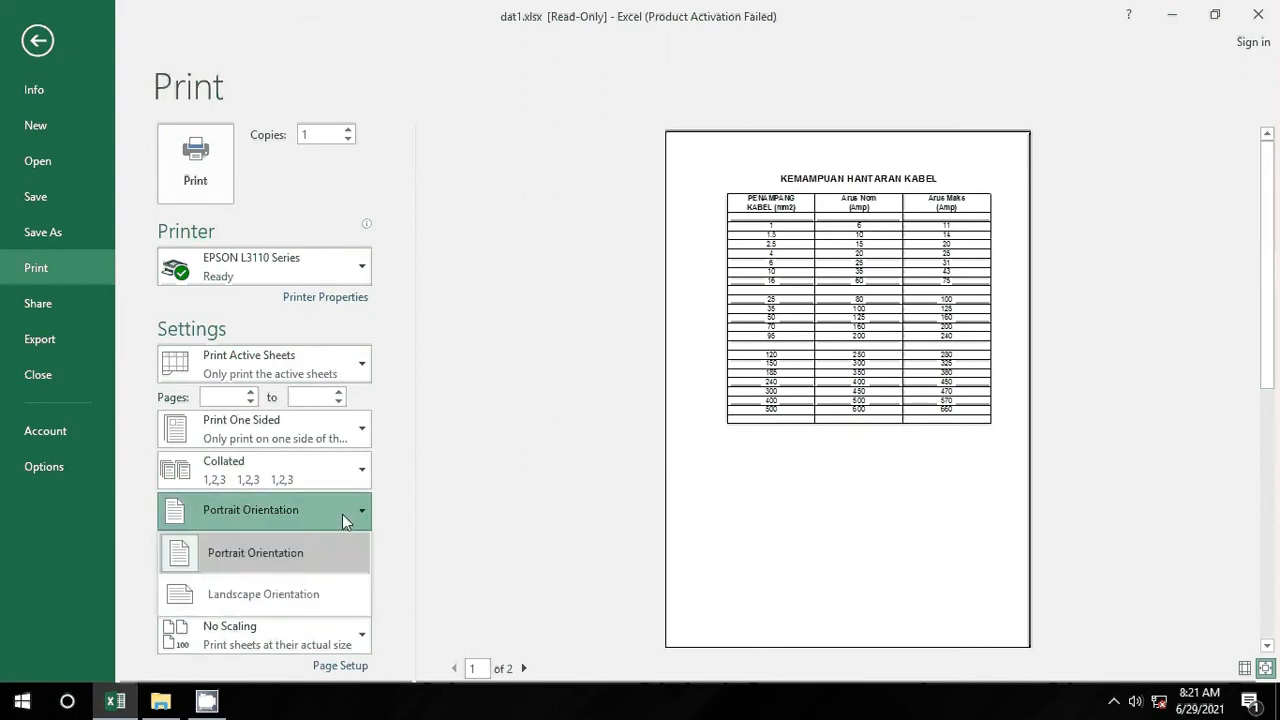
{"action": "left_click", "coordinate": [319, 594]}
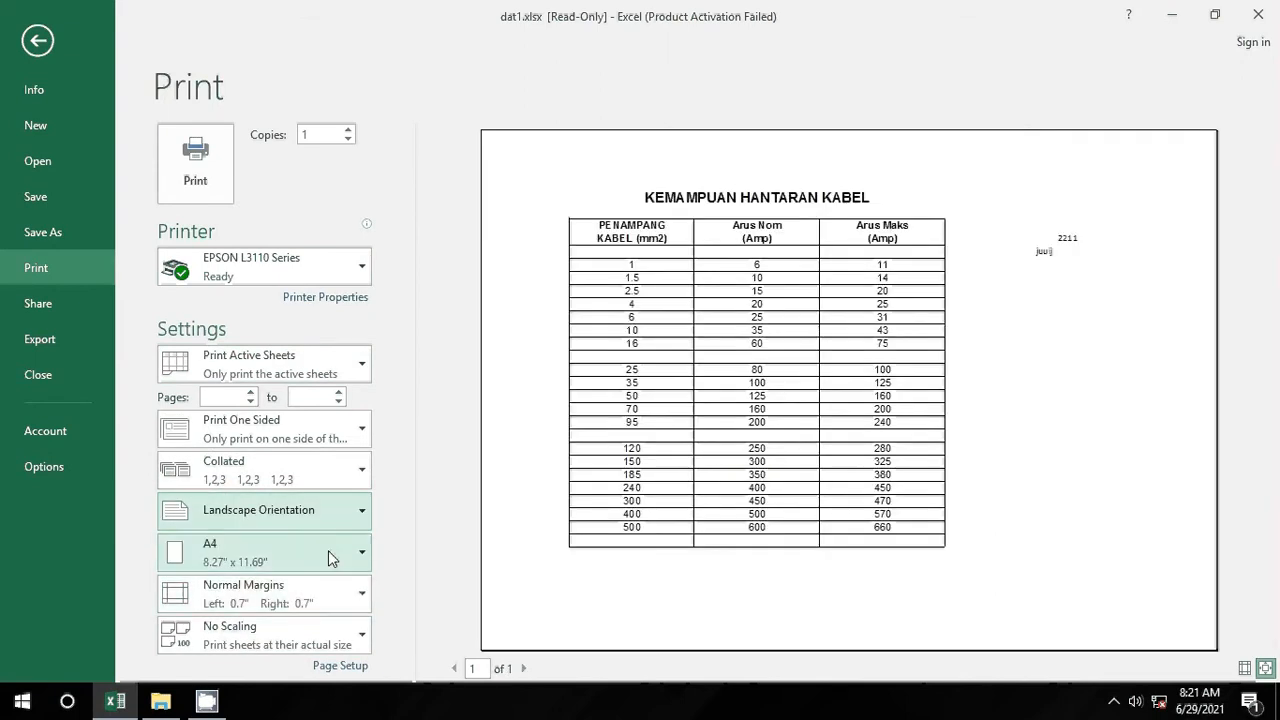
{"action": "left_click", "coordinate": [346, 521]}
{"action": "left_click", "coordinate": [339, 545]}
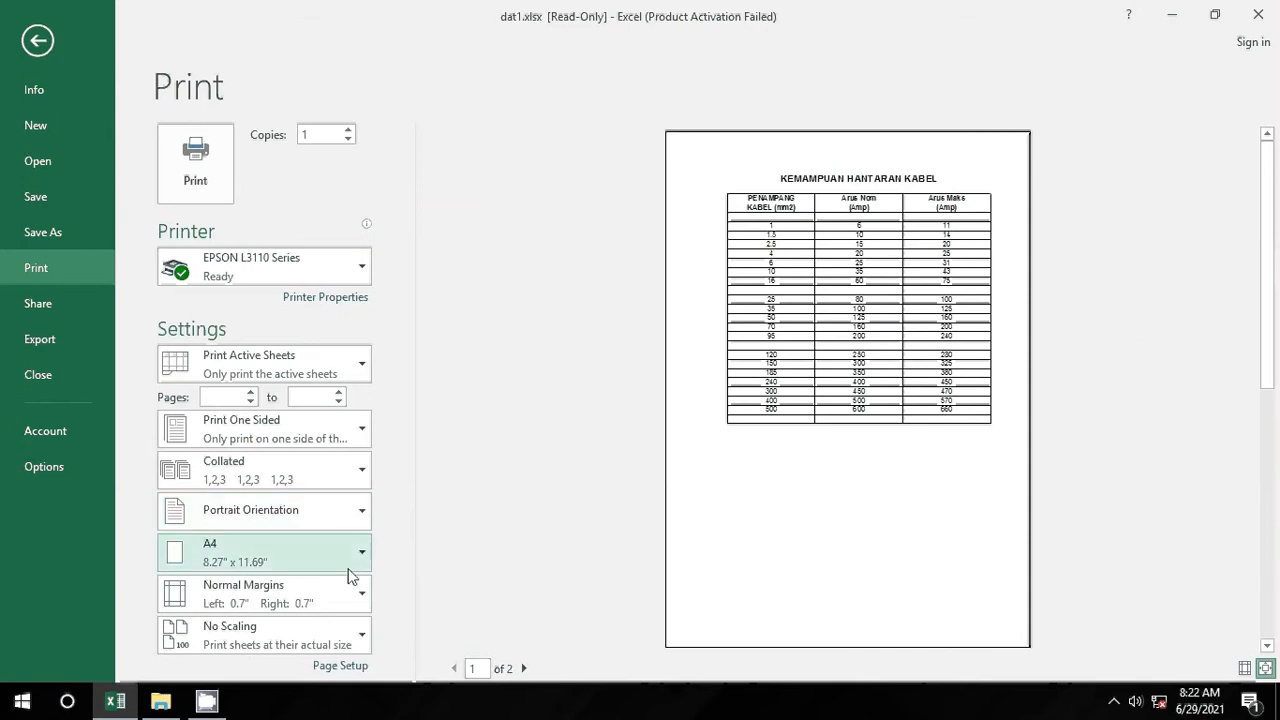
{"action": "left_click", "coordinate": [37, 42]}
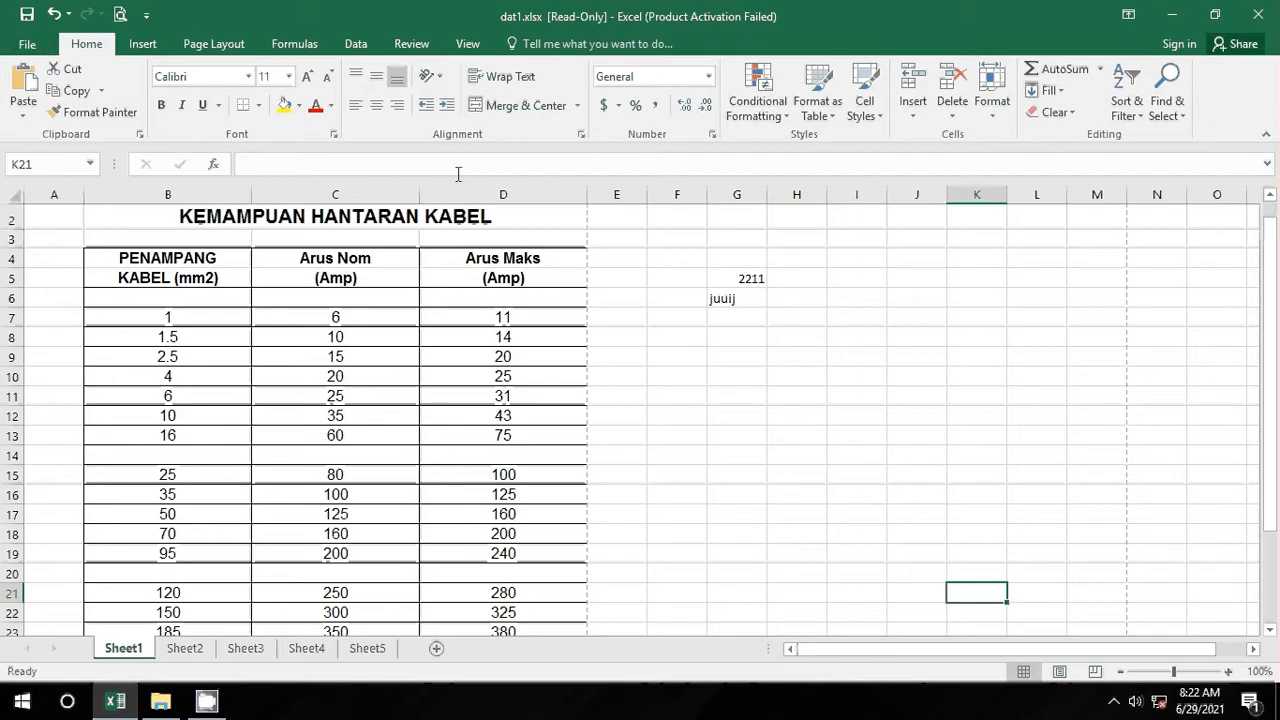
Step: Bring up Page Setup's Sheet settings from the Page Layout ribbon
{"action": "left_click", "coordinate": [200, 43]}
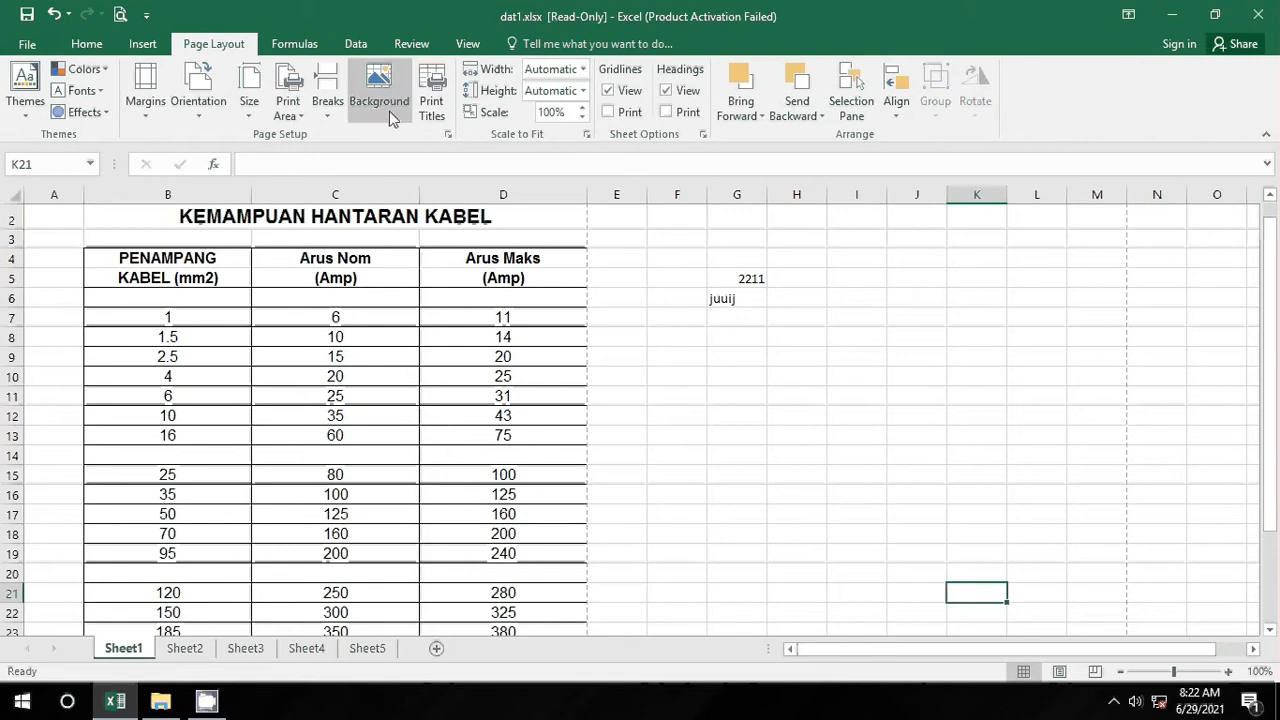
{"action": "left_click", "coordinate": [448, 135]}
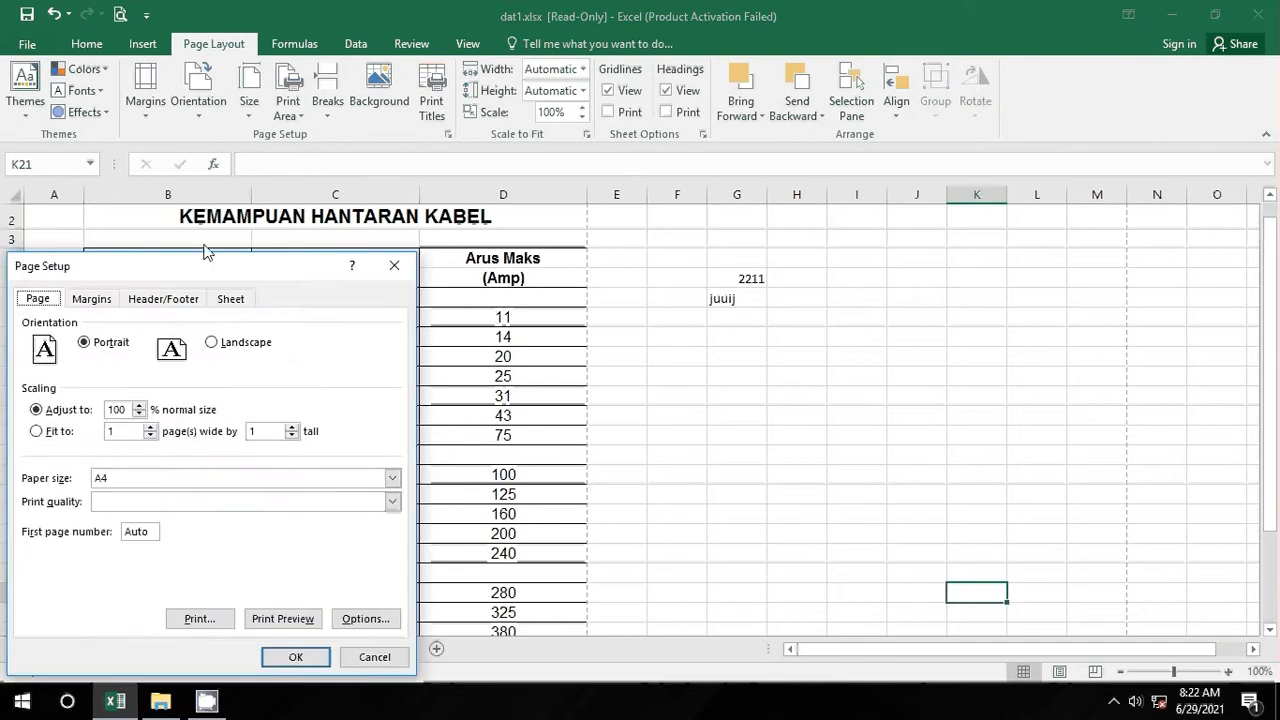
{"action": "left_click_drag", "start_coordinate": [208, 260], "coordinate": [325, 222]}
{"action": "left_click", "coordinate": [346, 256]}
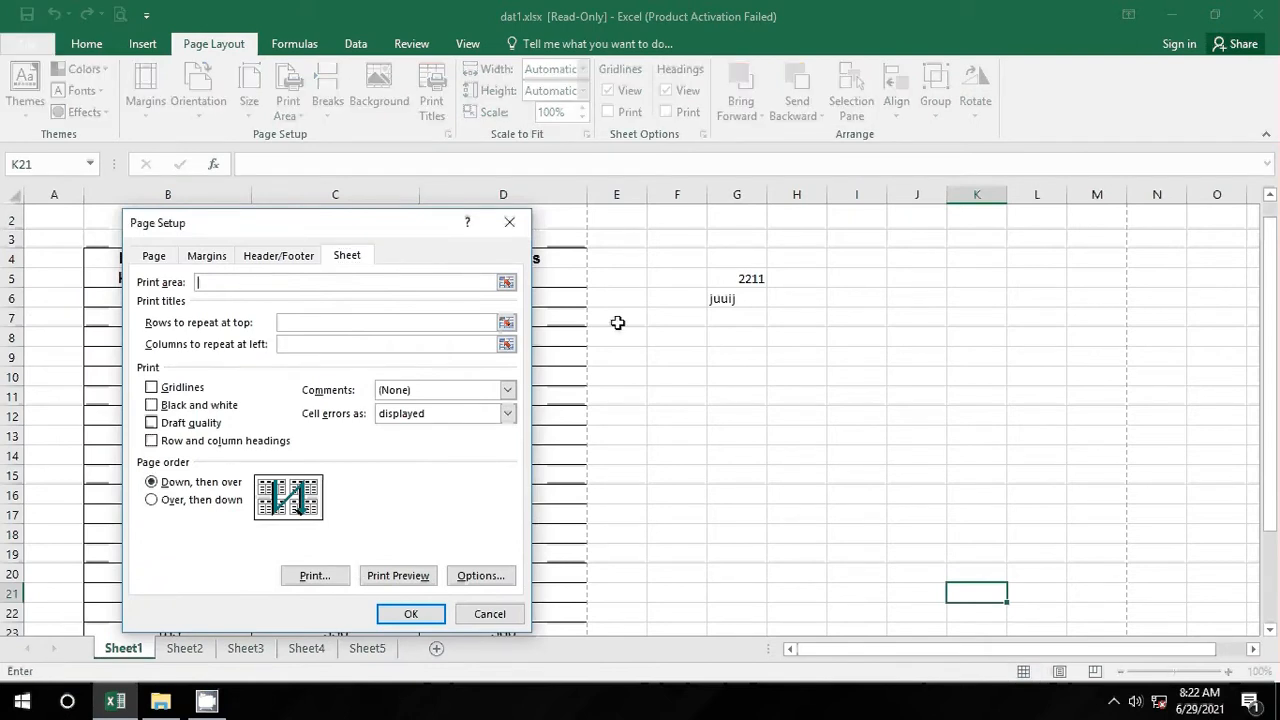
Step: Set the print area to B4:C28, check the one-page preview, and return
{"action": "left_click", "coordinate": [506, 282]}
{"action": "scroll", "coordinate": [588, 412], "scroll_direction": "down", "scroll_amount": 1}
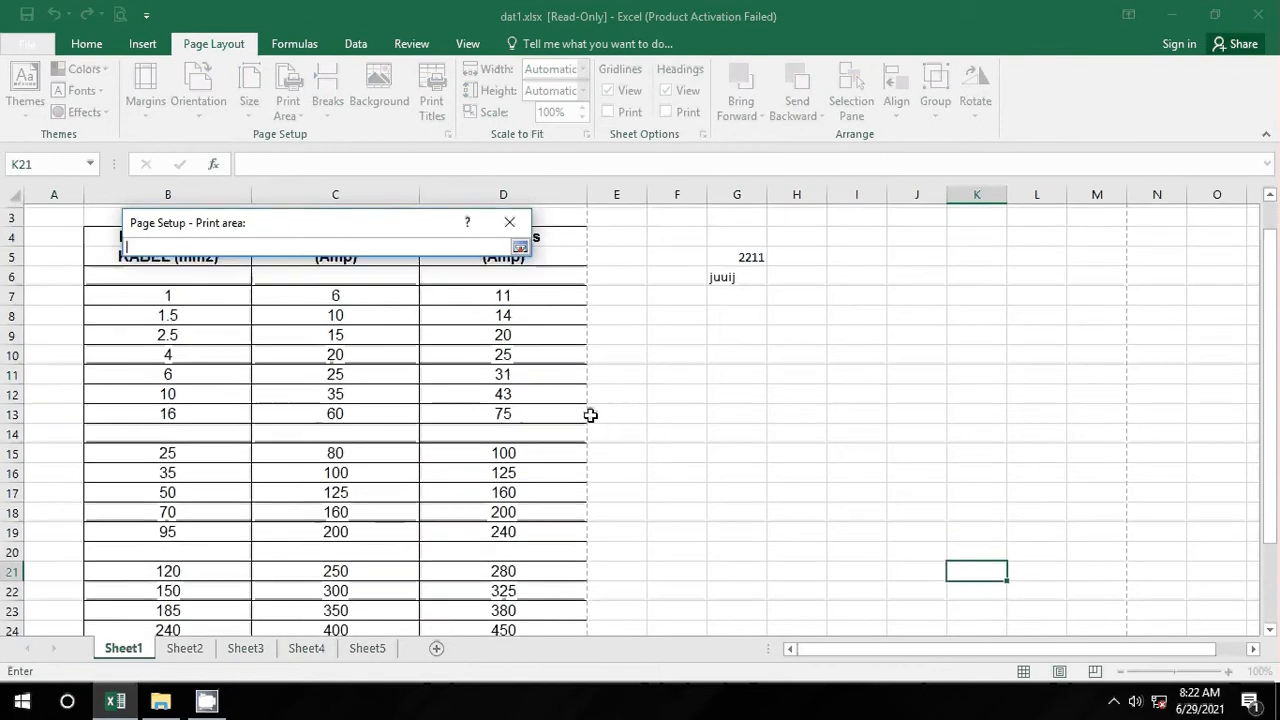
{"action": "scroll", "coordinate": [588, 412], "scroll_direction": "up", "scroll_amount": 2}
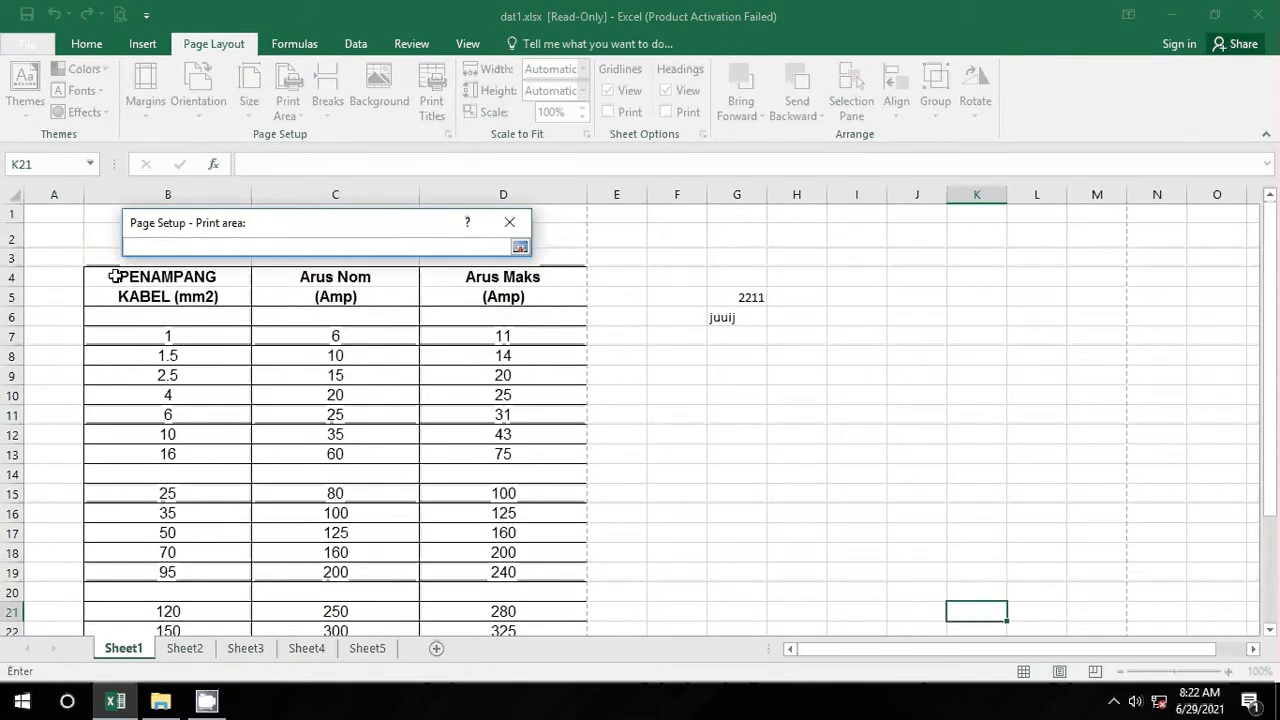
{"action": "left_click_drag", "start_coordinate": [119, 276], "coordinate": [348, 580]}
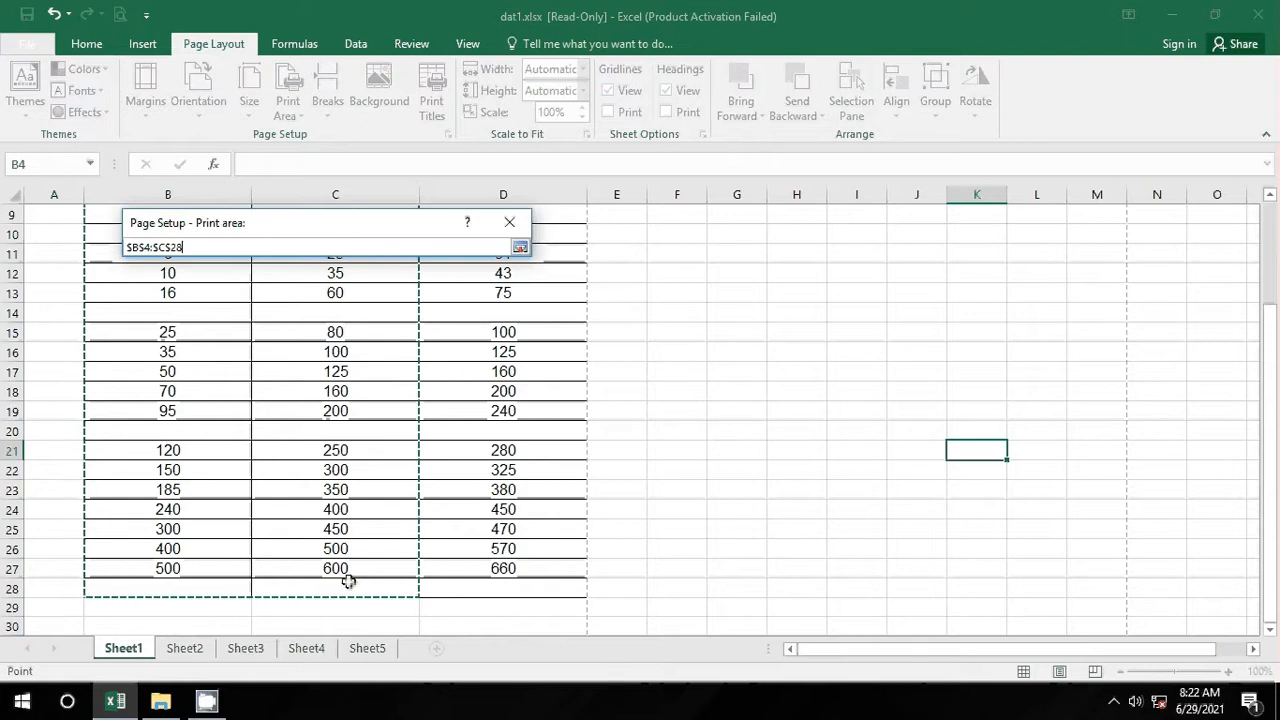
{"action": "key", "text": "Return"}
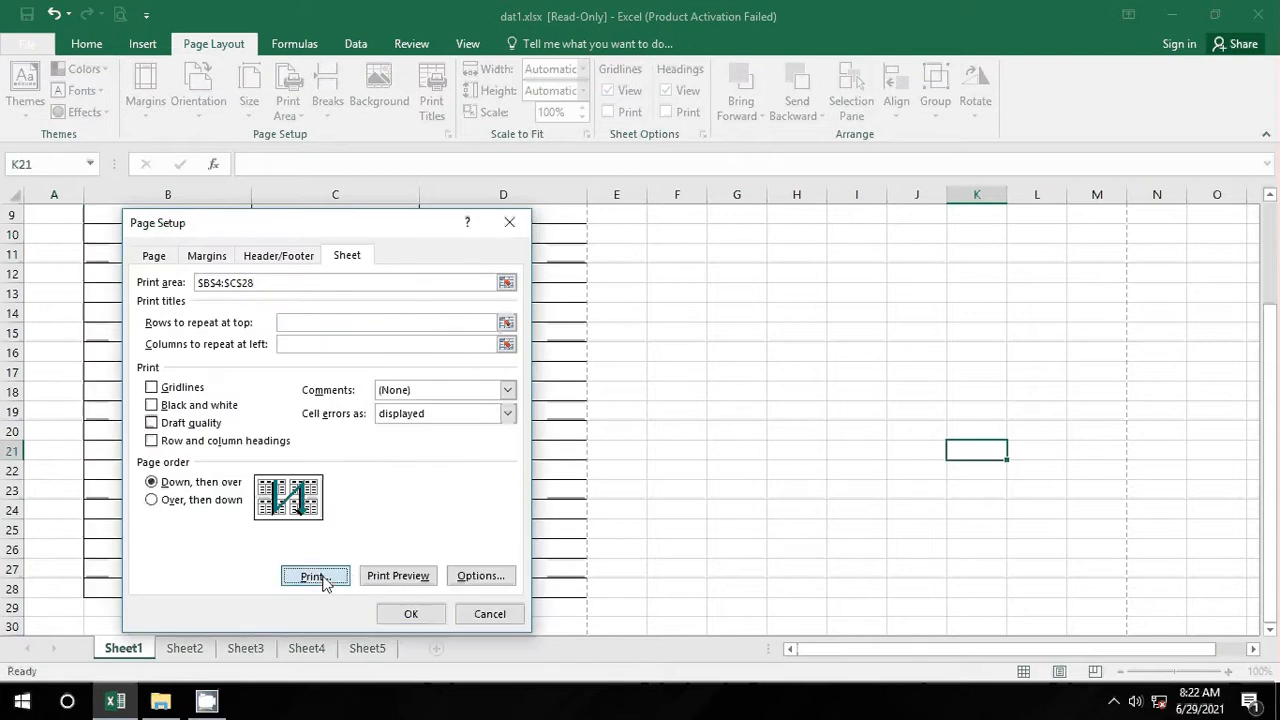
{"action": "left_click", "coordinate": [320, 574]}
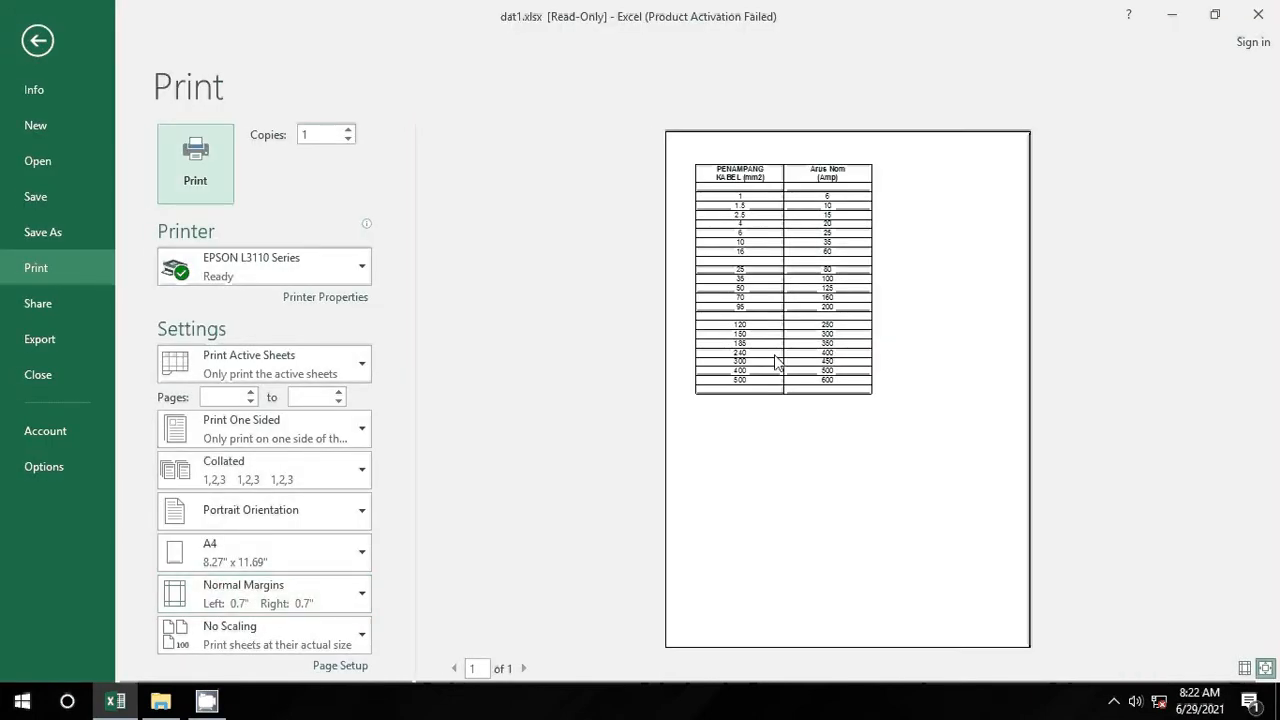
{"action": "left_click", "coordinate": [37, 40]}
{"action": "left_click", "coordinate": [218, 248]}
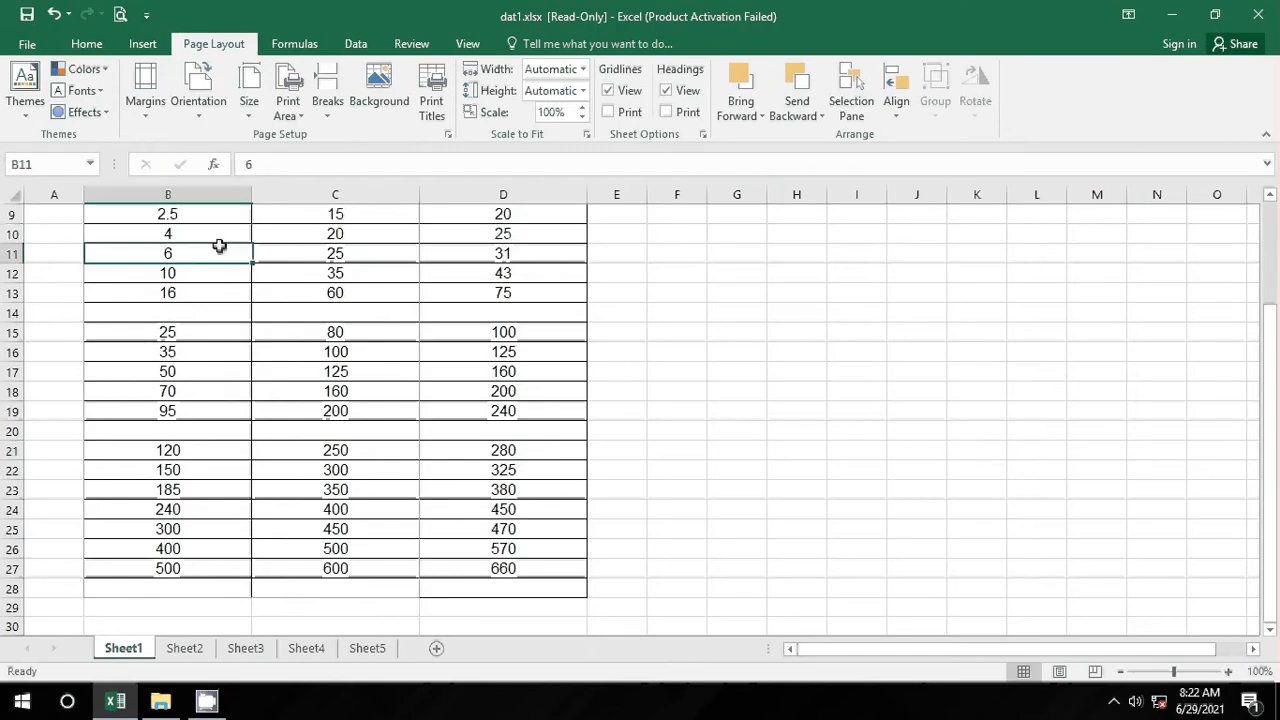
{"action": "scroll", "coordinate": [277, 380], "scroll_direction": "up", "scroll_amount": 2}
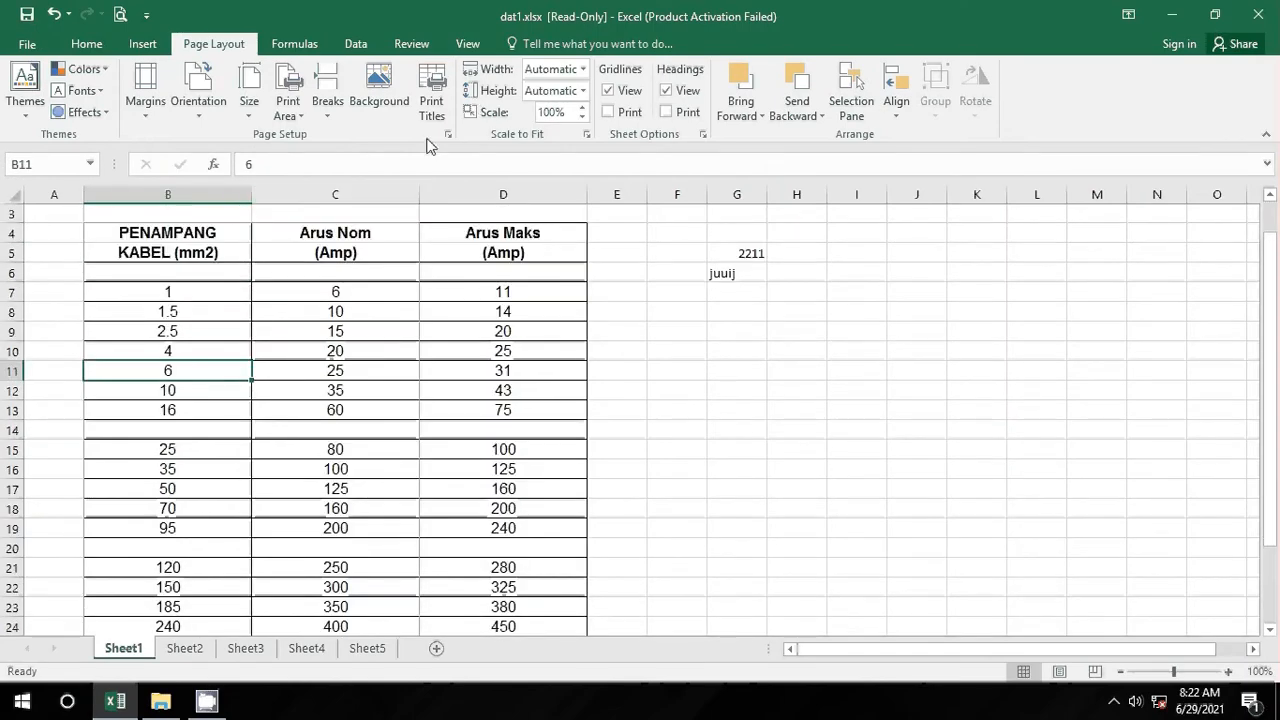
{"action": "left_click", "coordinate": [448, 134]}
{"action": "left_click", "coordinate": [345, 257]}
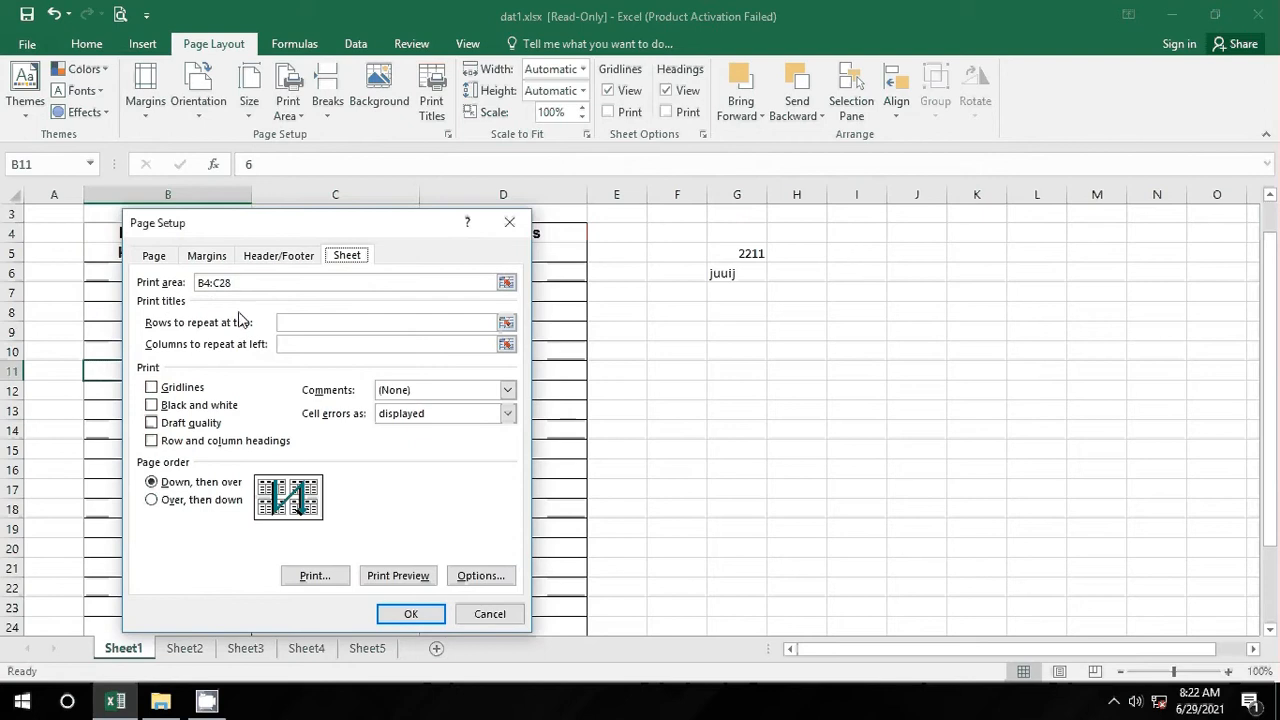
{"action": "left_click", "coordinate": [302, 323]}
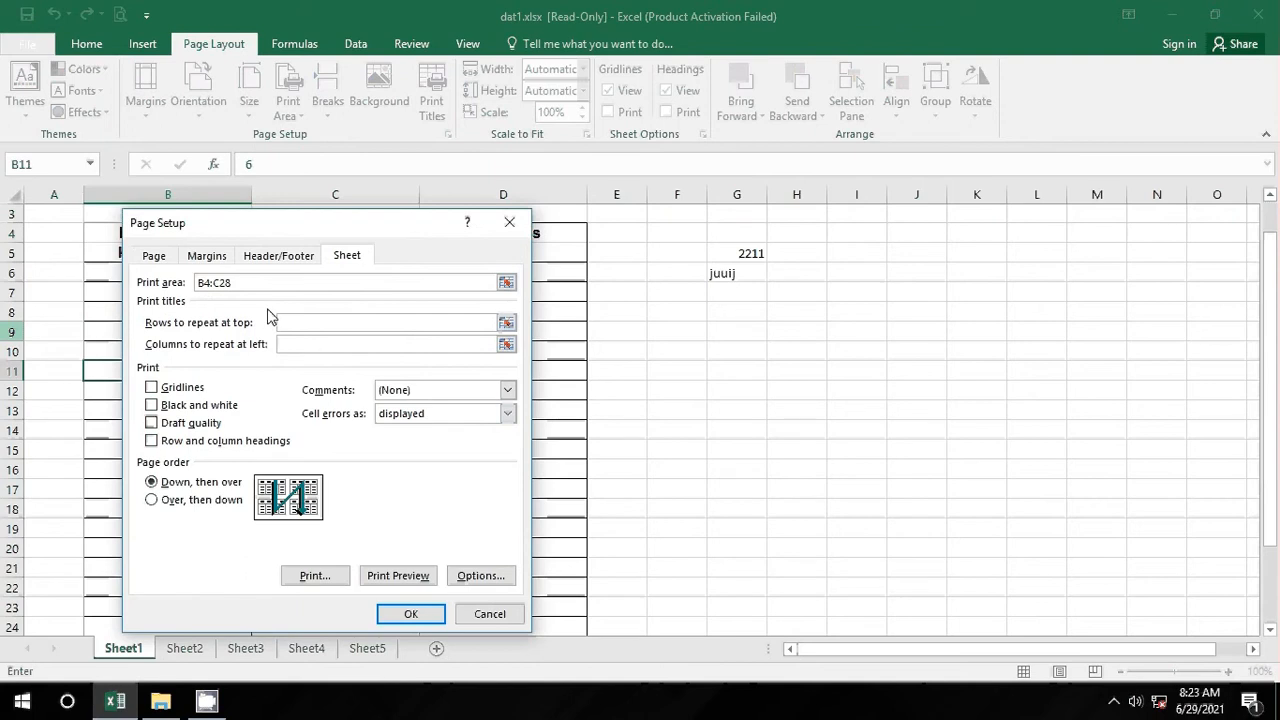
{"action": "left_click", "coordinate": [202, 406]}
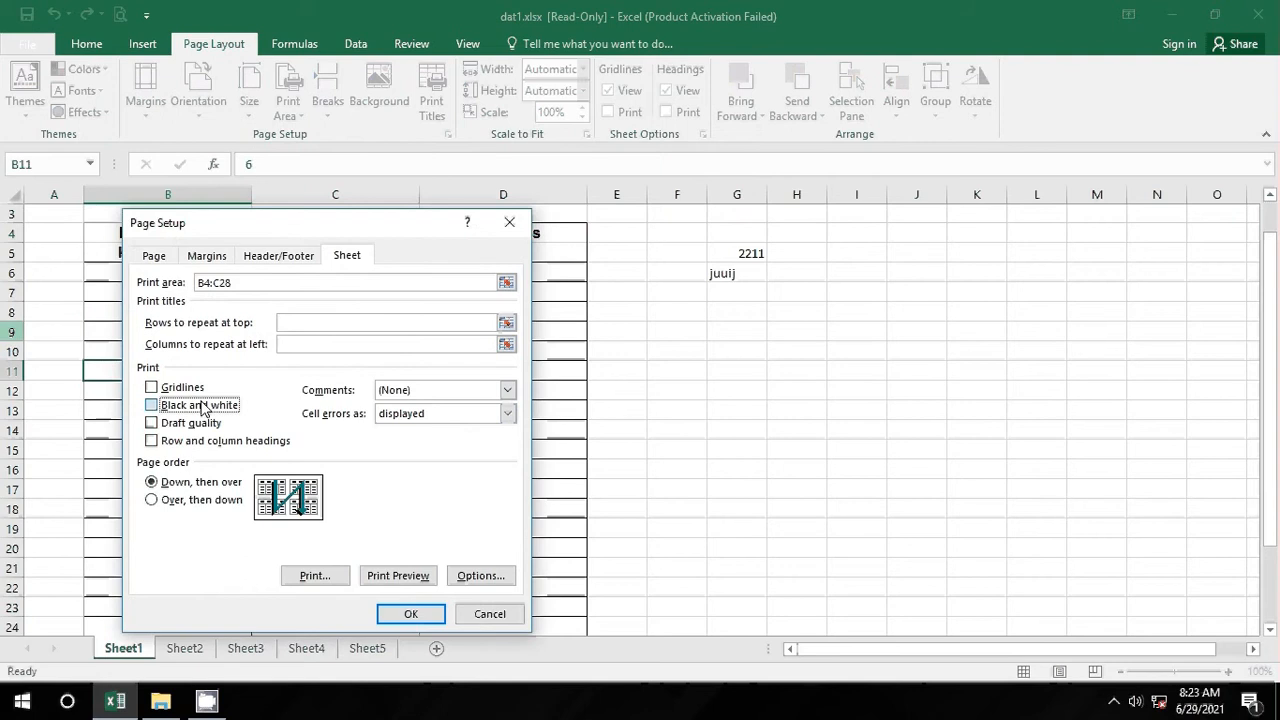
{"action": "left_click", "coordinate": [182, 423]}
{"action": "left_click", "coordinate": [175, 409]}
{"action": "left_click", "coordinate": [181, 422]}
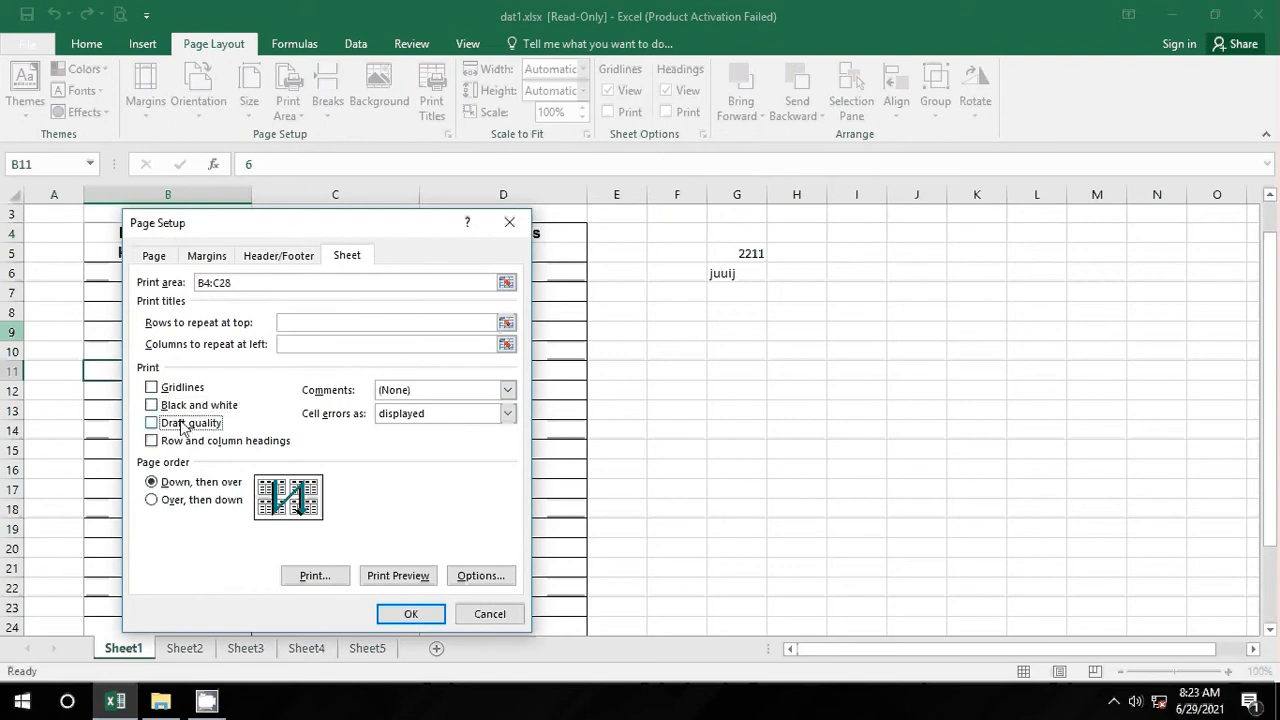
{"action": "left_click", "coordinate": [172, 444]}
{"action": "left_click", "coordinate": [171, 442]}
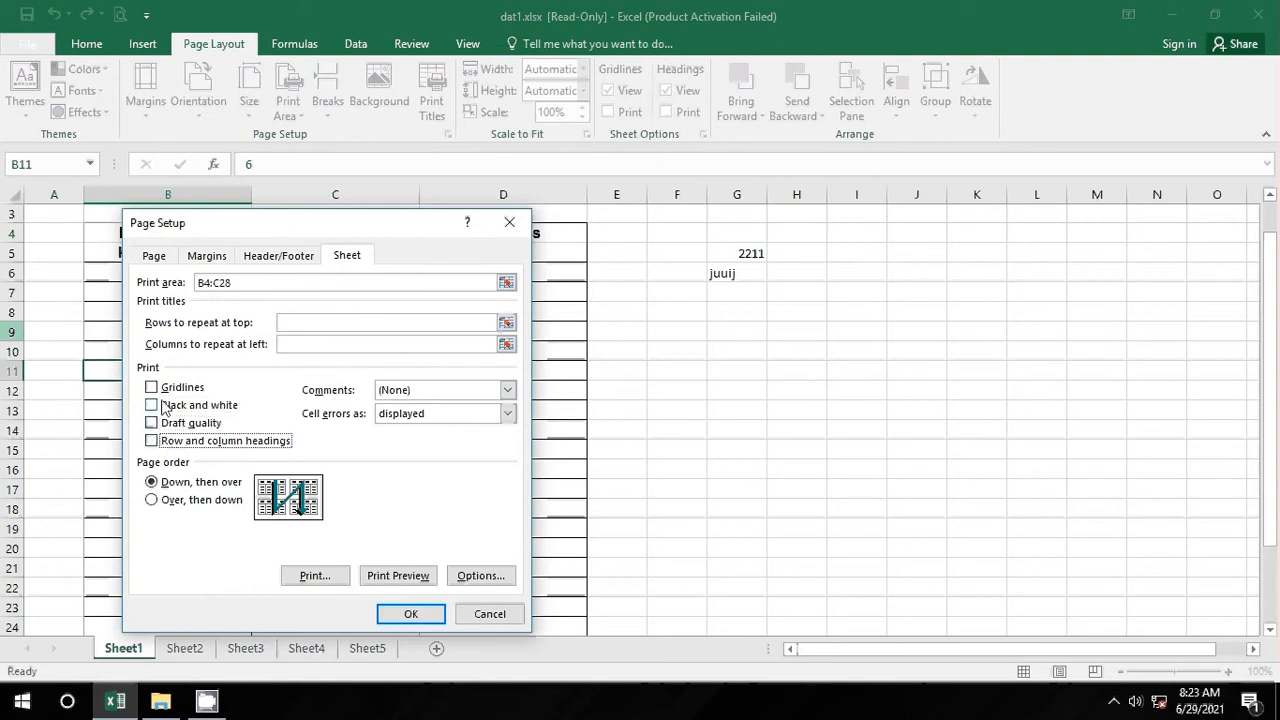
{"action": "left_click", "coordinate": [170, 388]}
{"action": "left_click", "coordinate": [277, 256]}
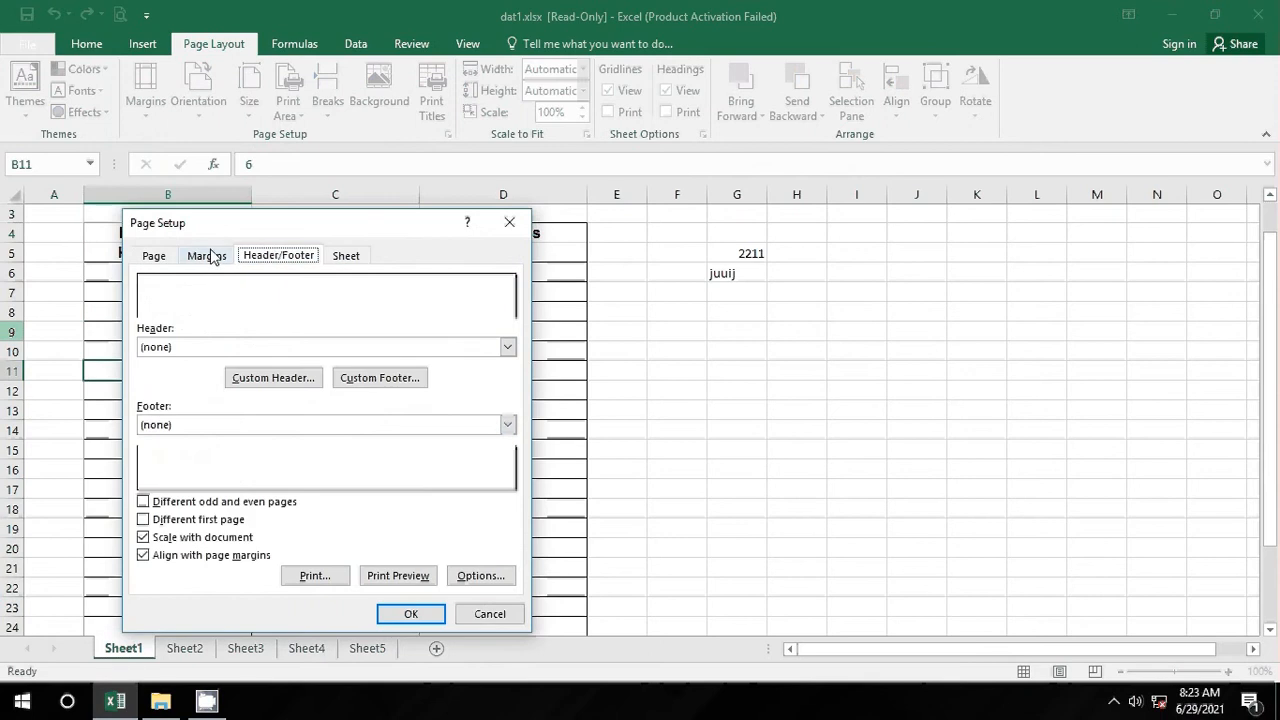
{"action": "left_click", "coordinate": [210, 257]}
{"action": "left_click", "coordinate": [165, 256]}
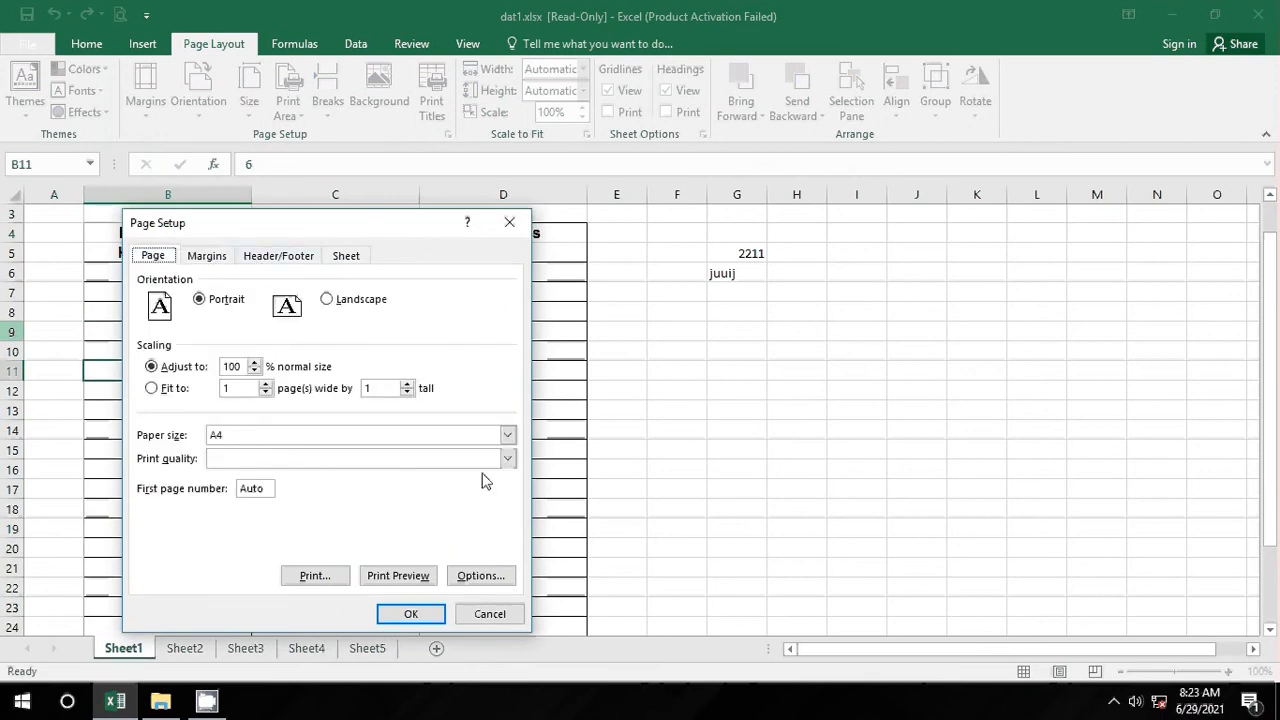
{"action": "left_click", "coordinate": [505, 461]}
{"action": "left_click", "coordinate": [447, 477]}
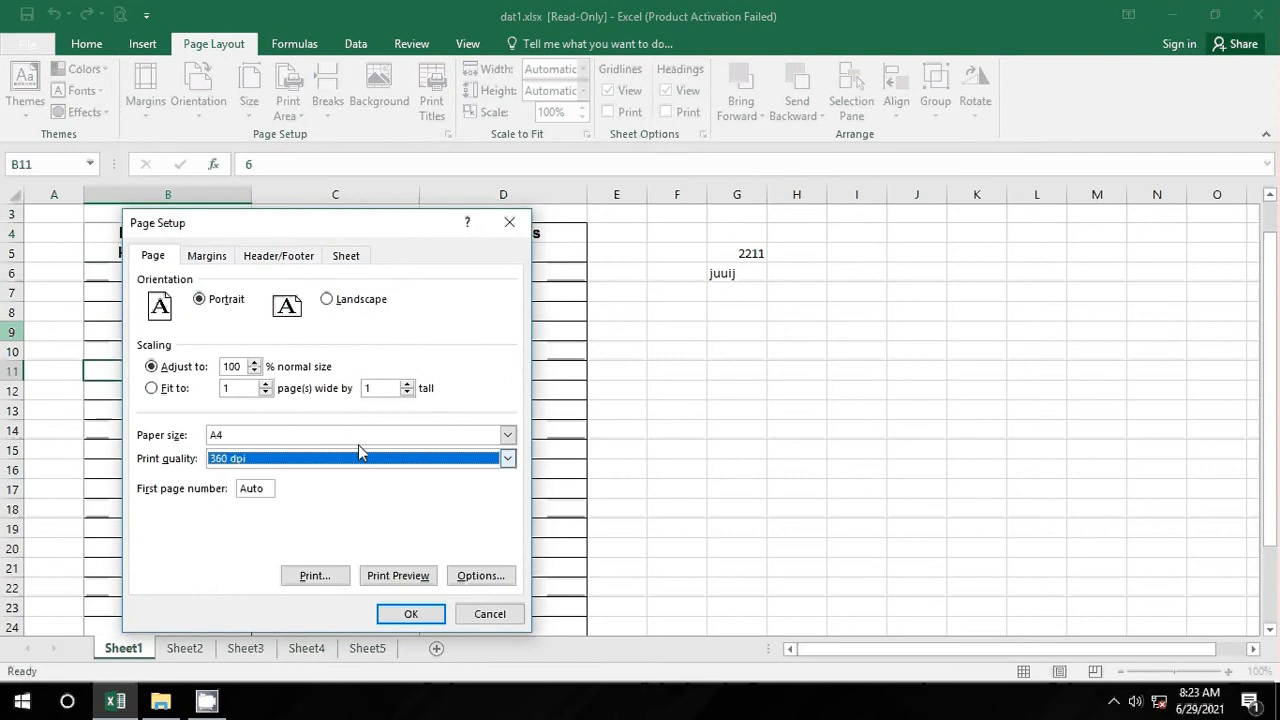
{"action": "left_click", "coordinate": [347, 256]}
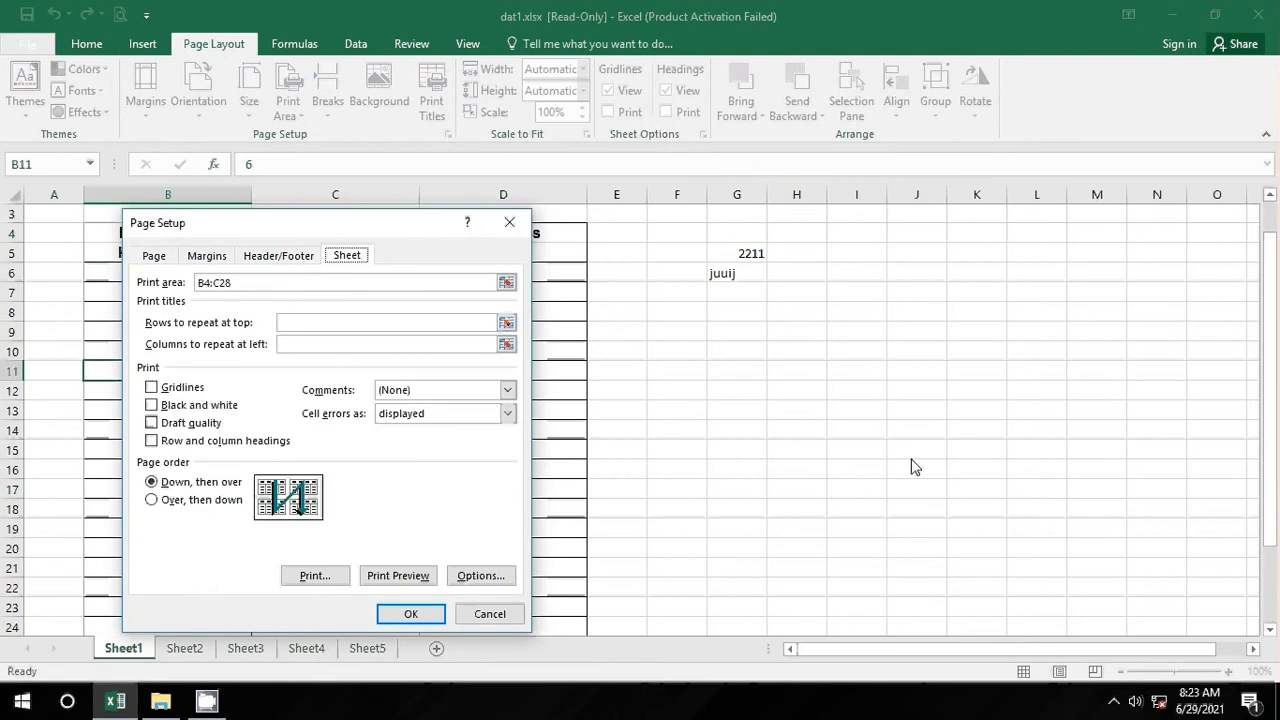
{"action": "left_click", "coordinate": [492, 613]}
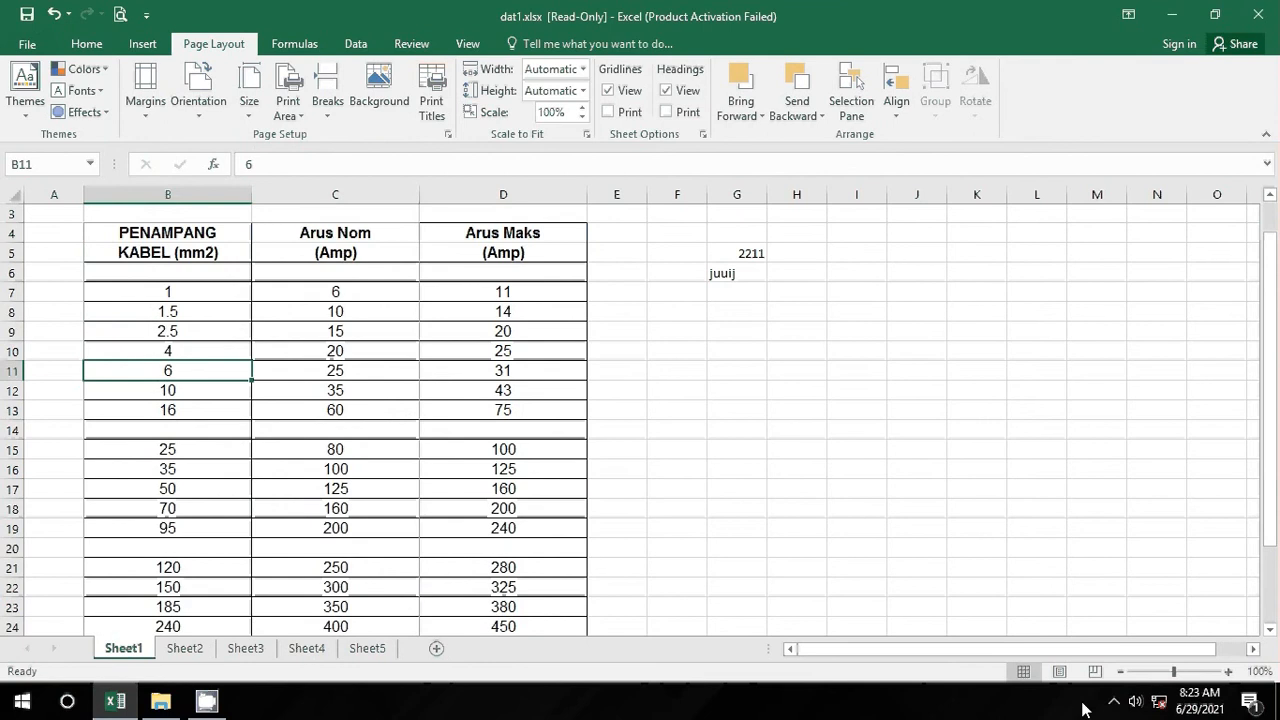
Step: Show CamStudio's Record/Pause/Stop/Exit menu from its hidden tray icon
{"action": "left_click", "coordinate": [1114, 707]}
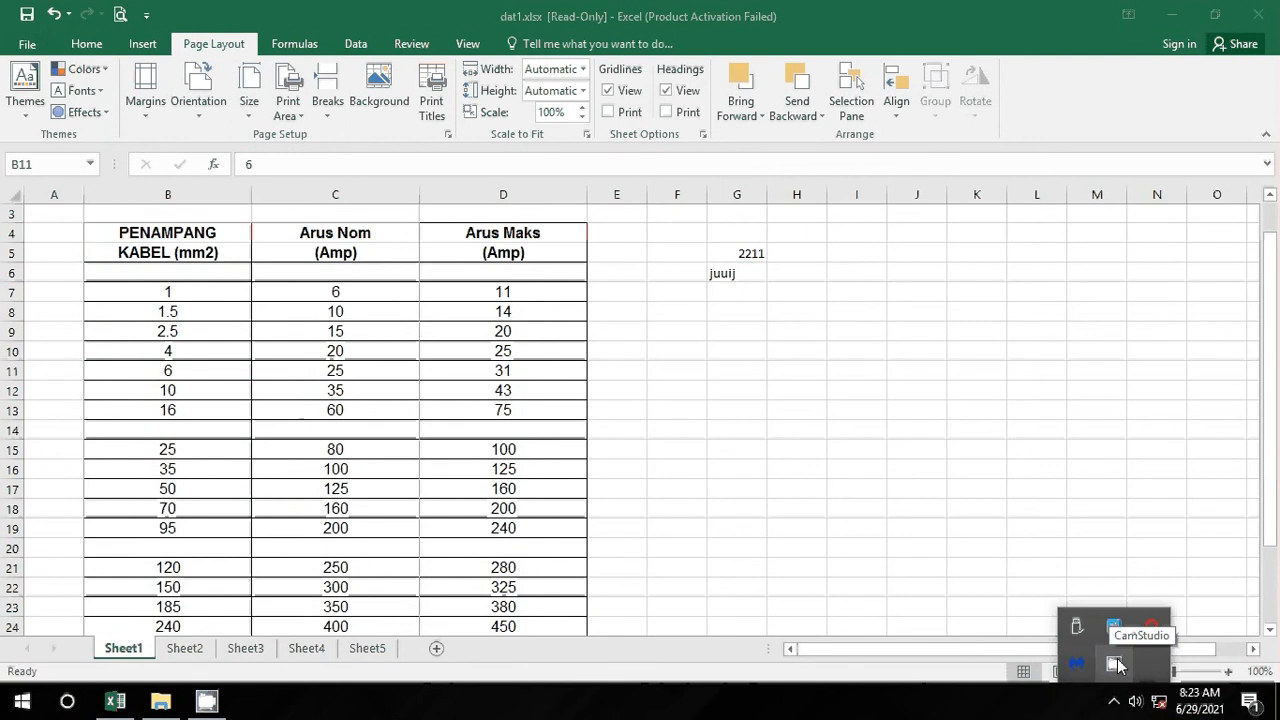
{"action": "right_click", "coordinate": [1118, 666]}
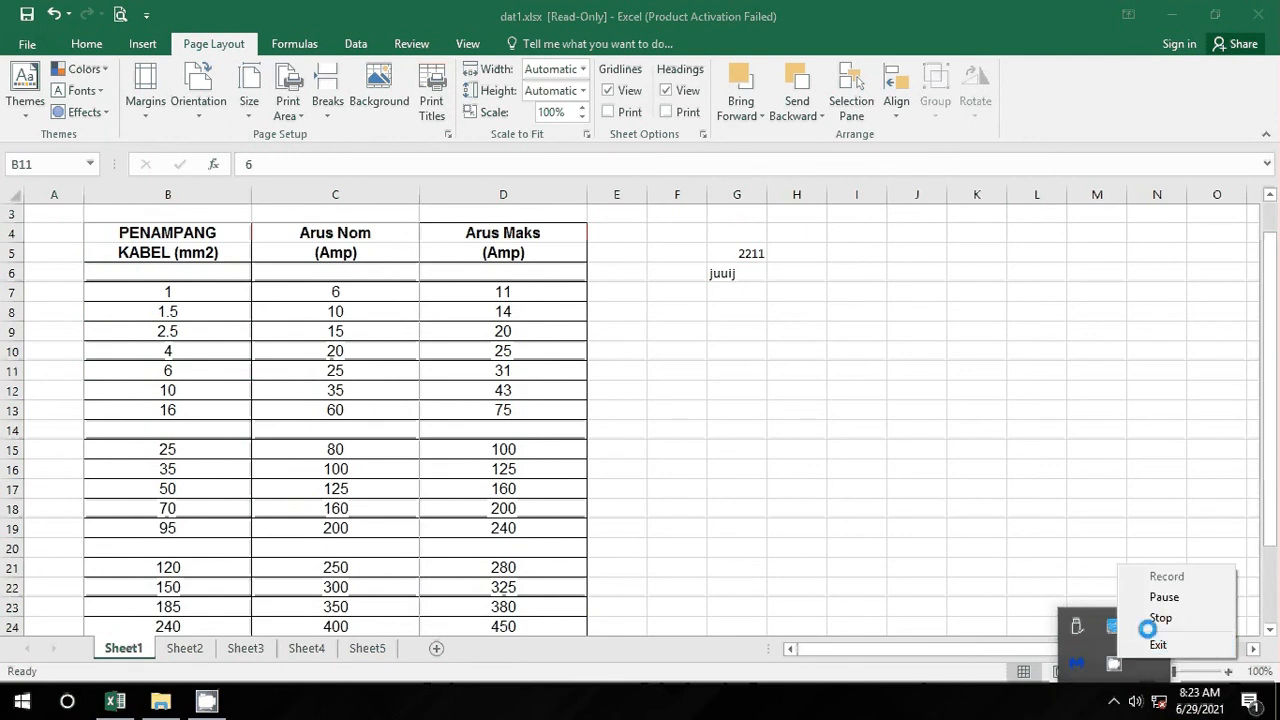